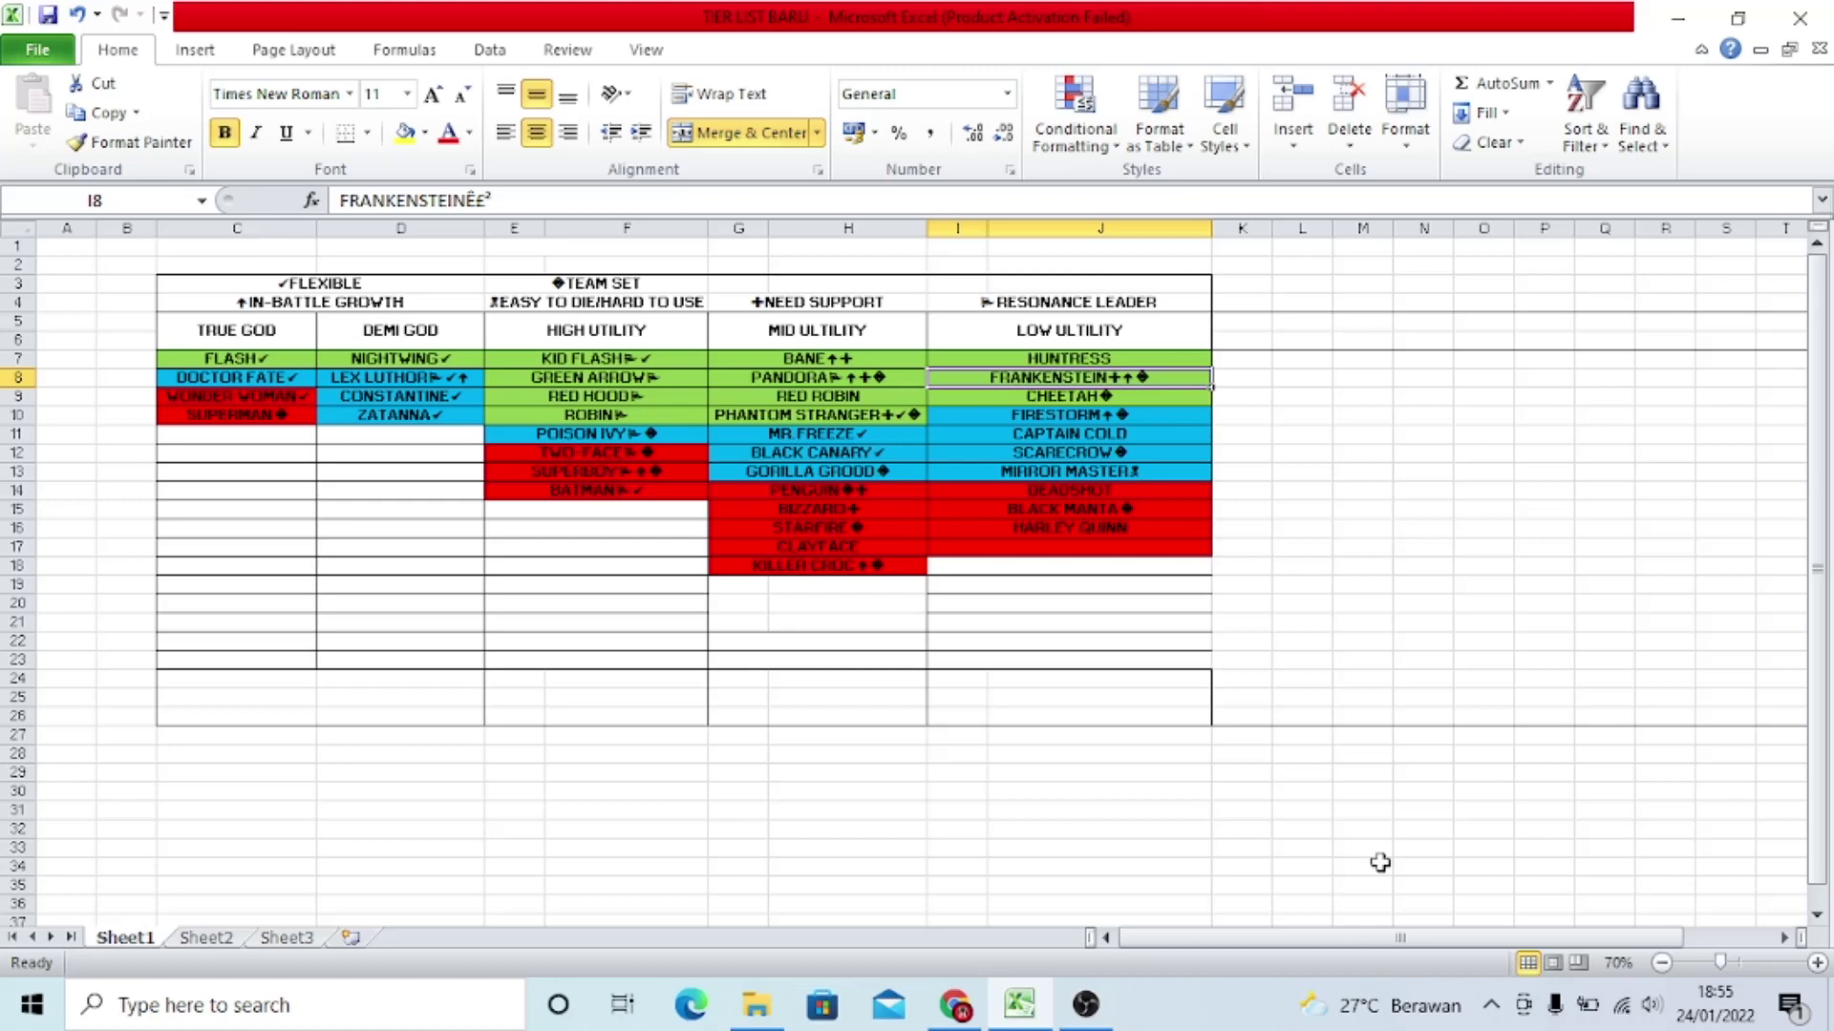
Step: Examine the symbol legend above the tier table, from Flexible and In-Battle Growth through Team Set, Need Support and Resonance Leader
{"action": "scroll", "coordinate": [902, 471], "scroll_direction": "up", "scroll_amount": 4, "text": "ctrl"}
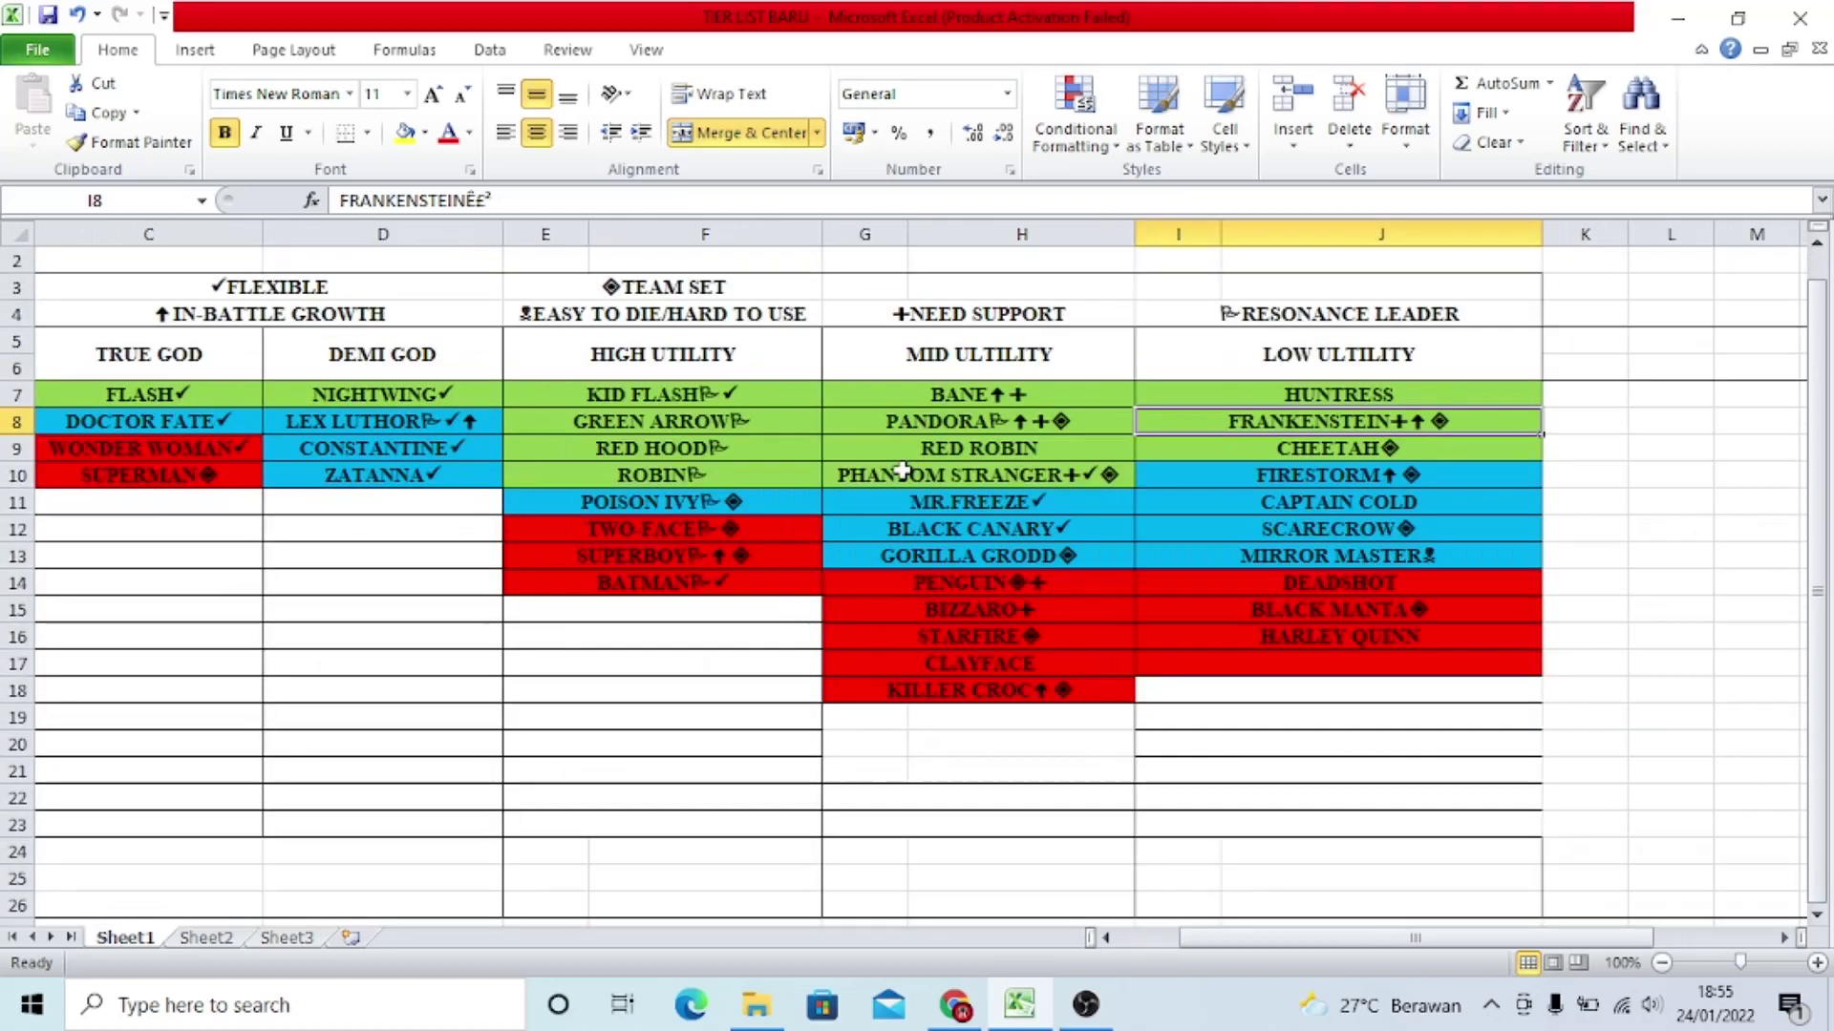
{"action": "scroll", "coordinate": [1317, 917], "scroll_direction": "left", "scroll_amount": 1}
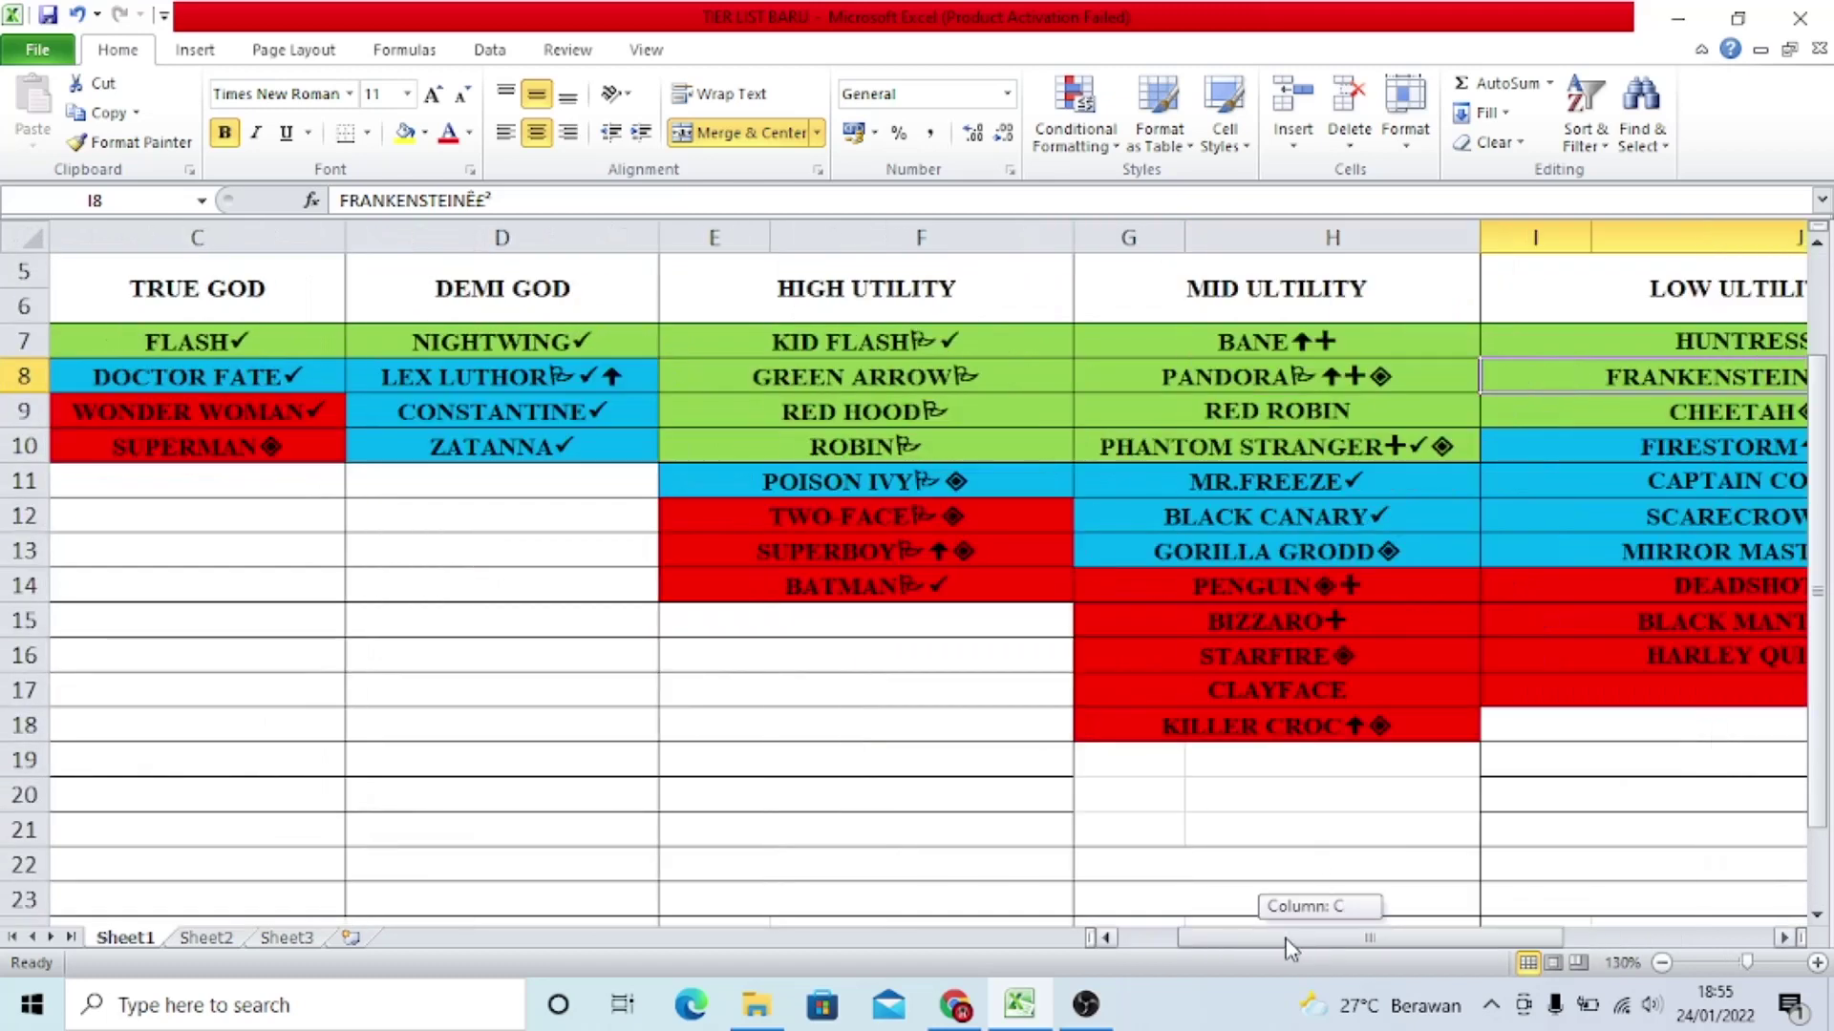
{"action": "scroll", "coordinate": [1137, 634], "scroll_direction": "up", "scroll_amount": 2}
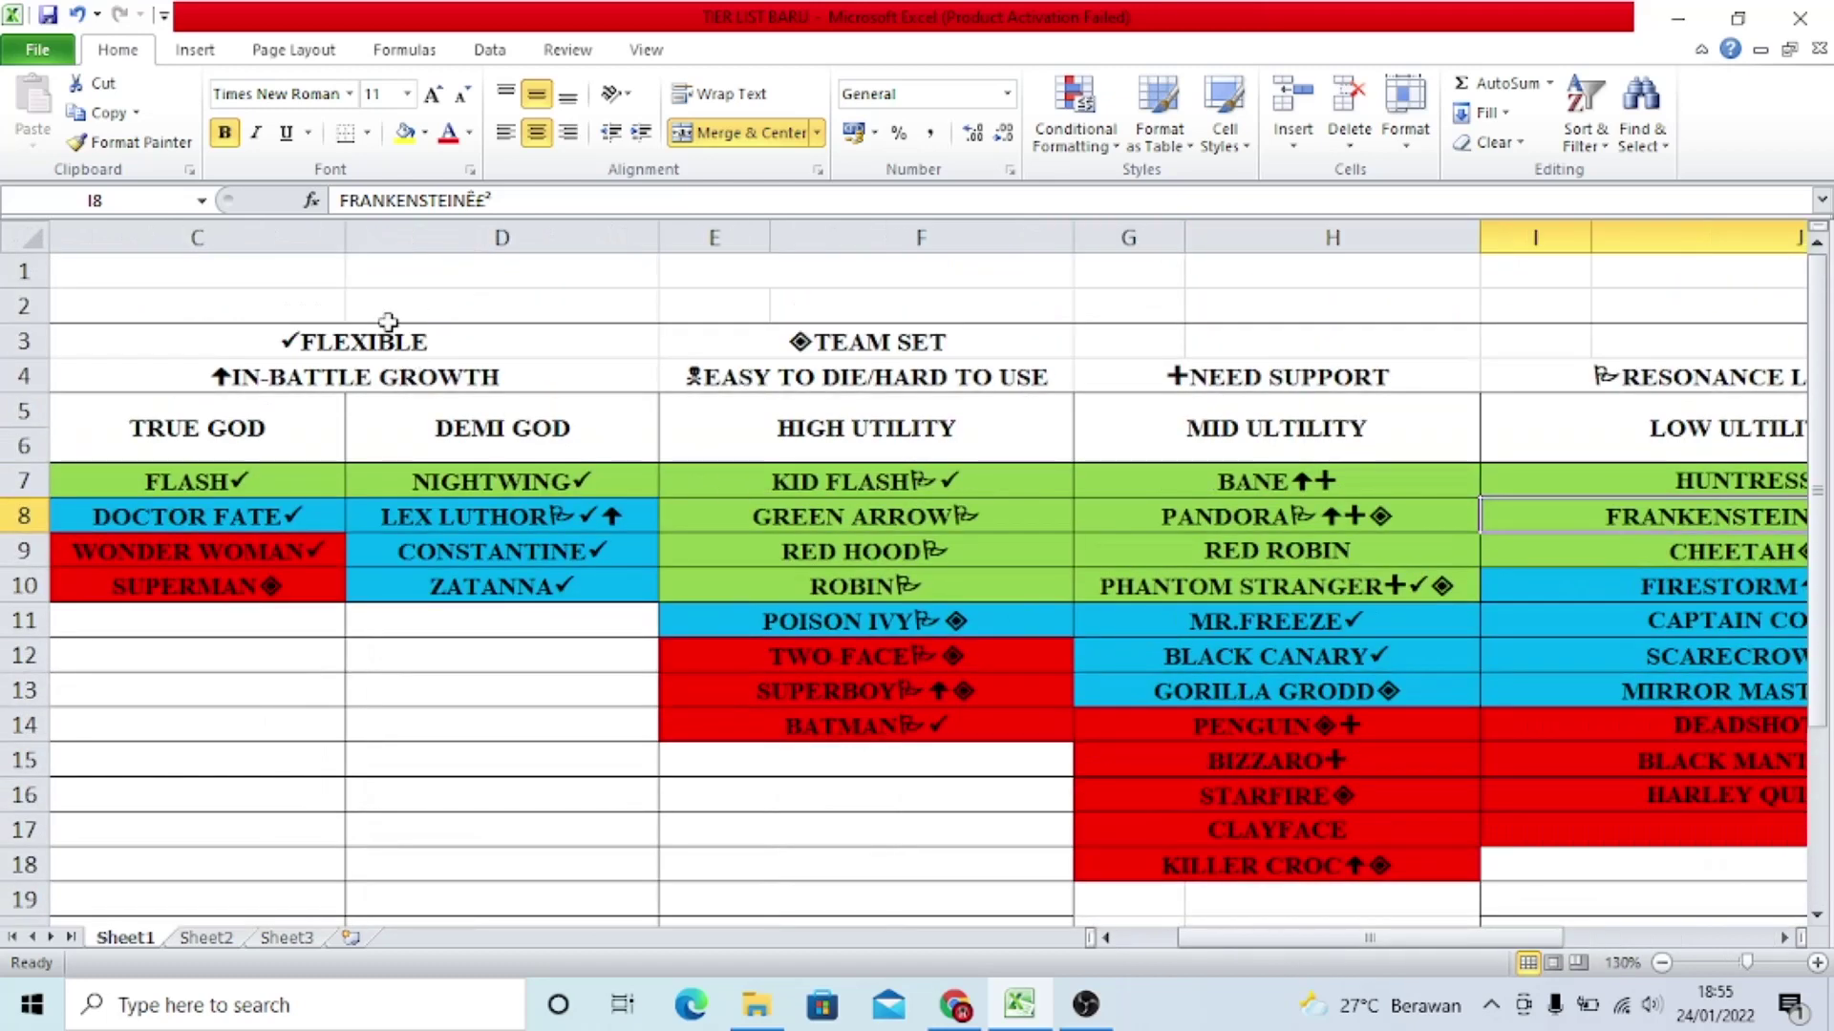
{"action": "left_click_drag", "start_coordinate": [391, 330], "coordinate": [392, 370]}
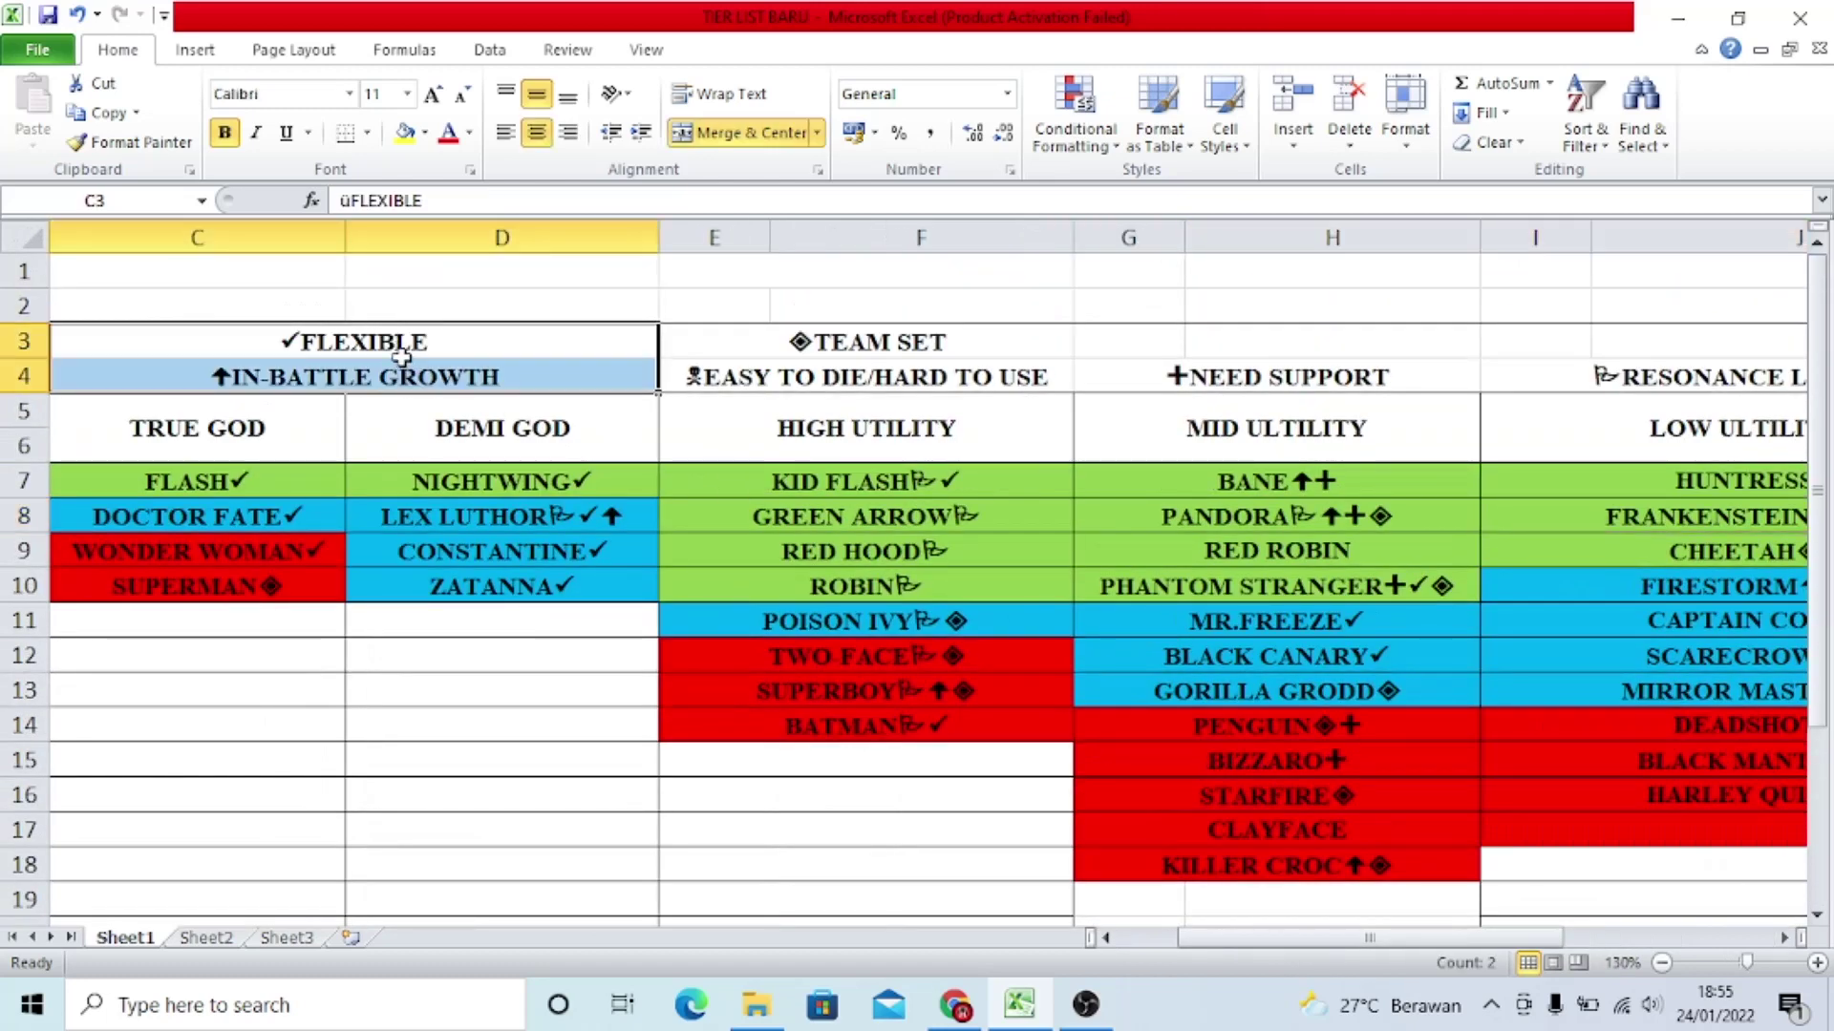
{"action": "left_click", "coordinate": [787, 351]}
{"action": "left_click", "coordinate": [838, 382]}
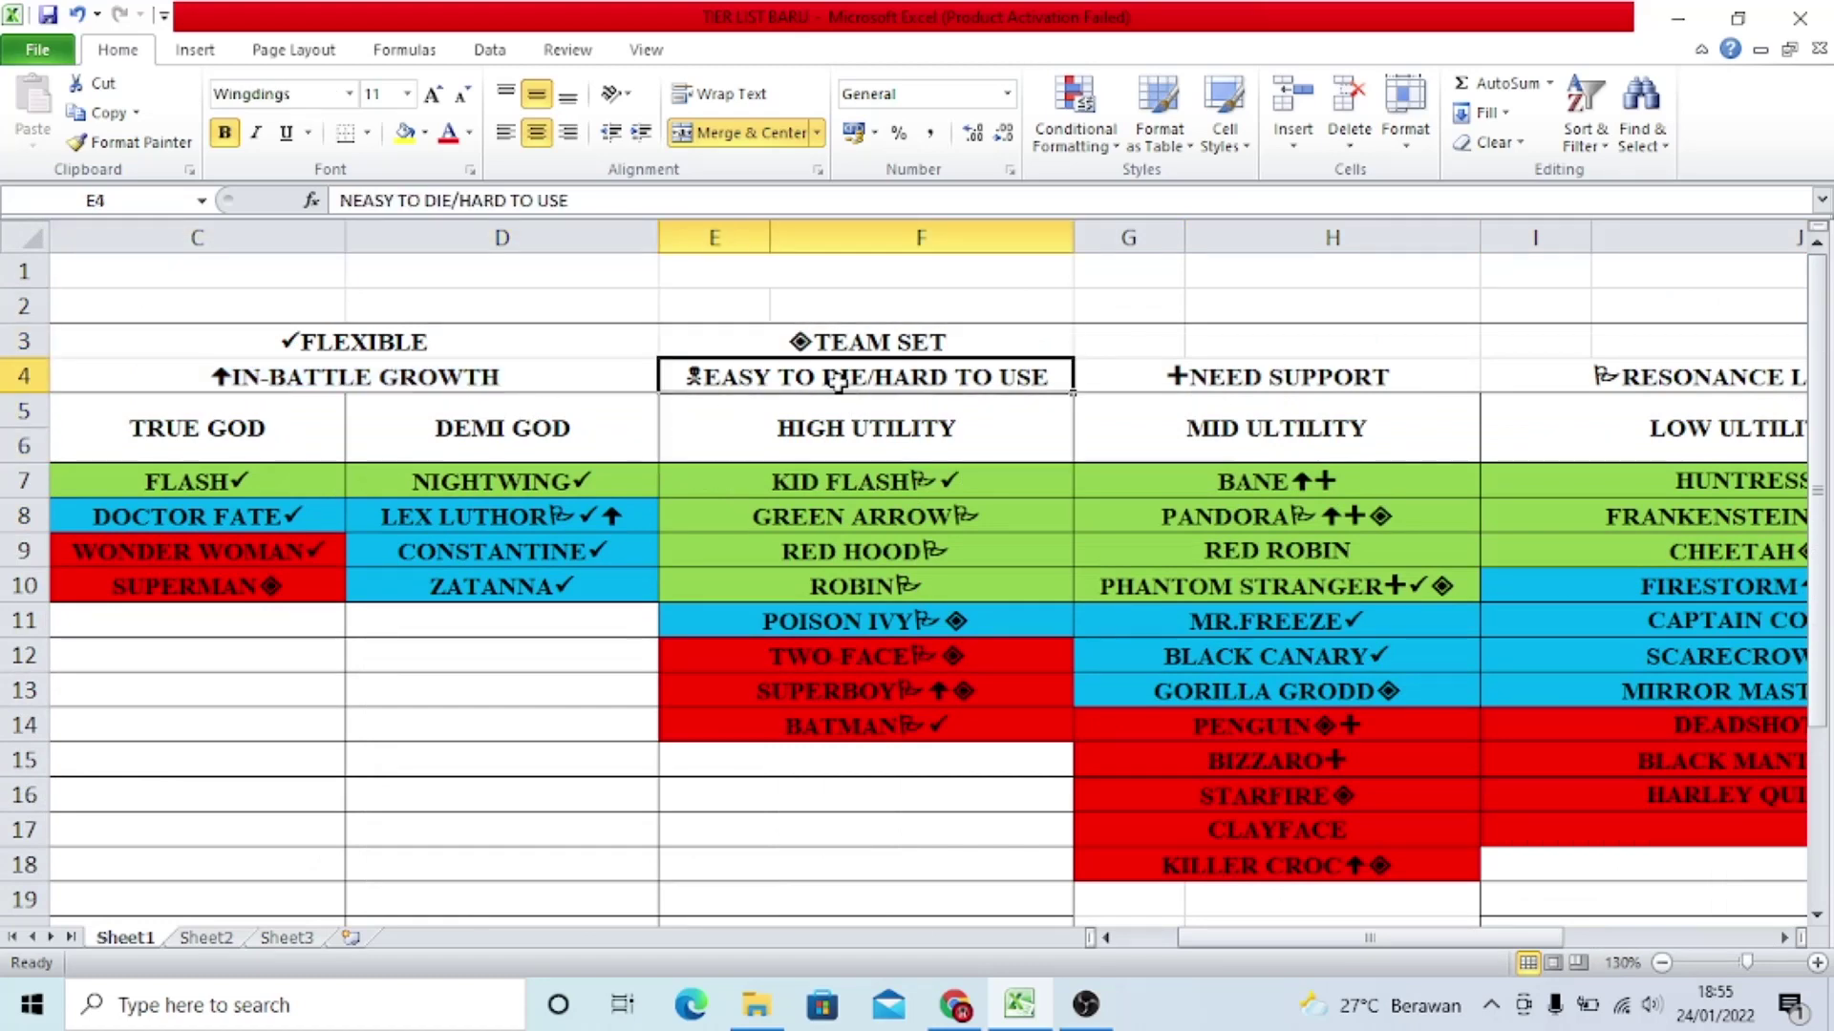
{"action": "left_click_drag", "start_coordinate": [1237, 945], "coordinate": [1279, 942]}
{"action": "left_click", "coordinate": [657, 387]}
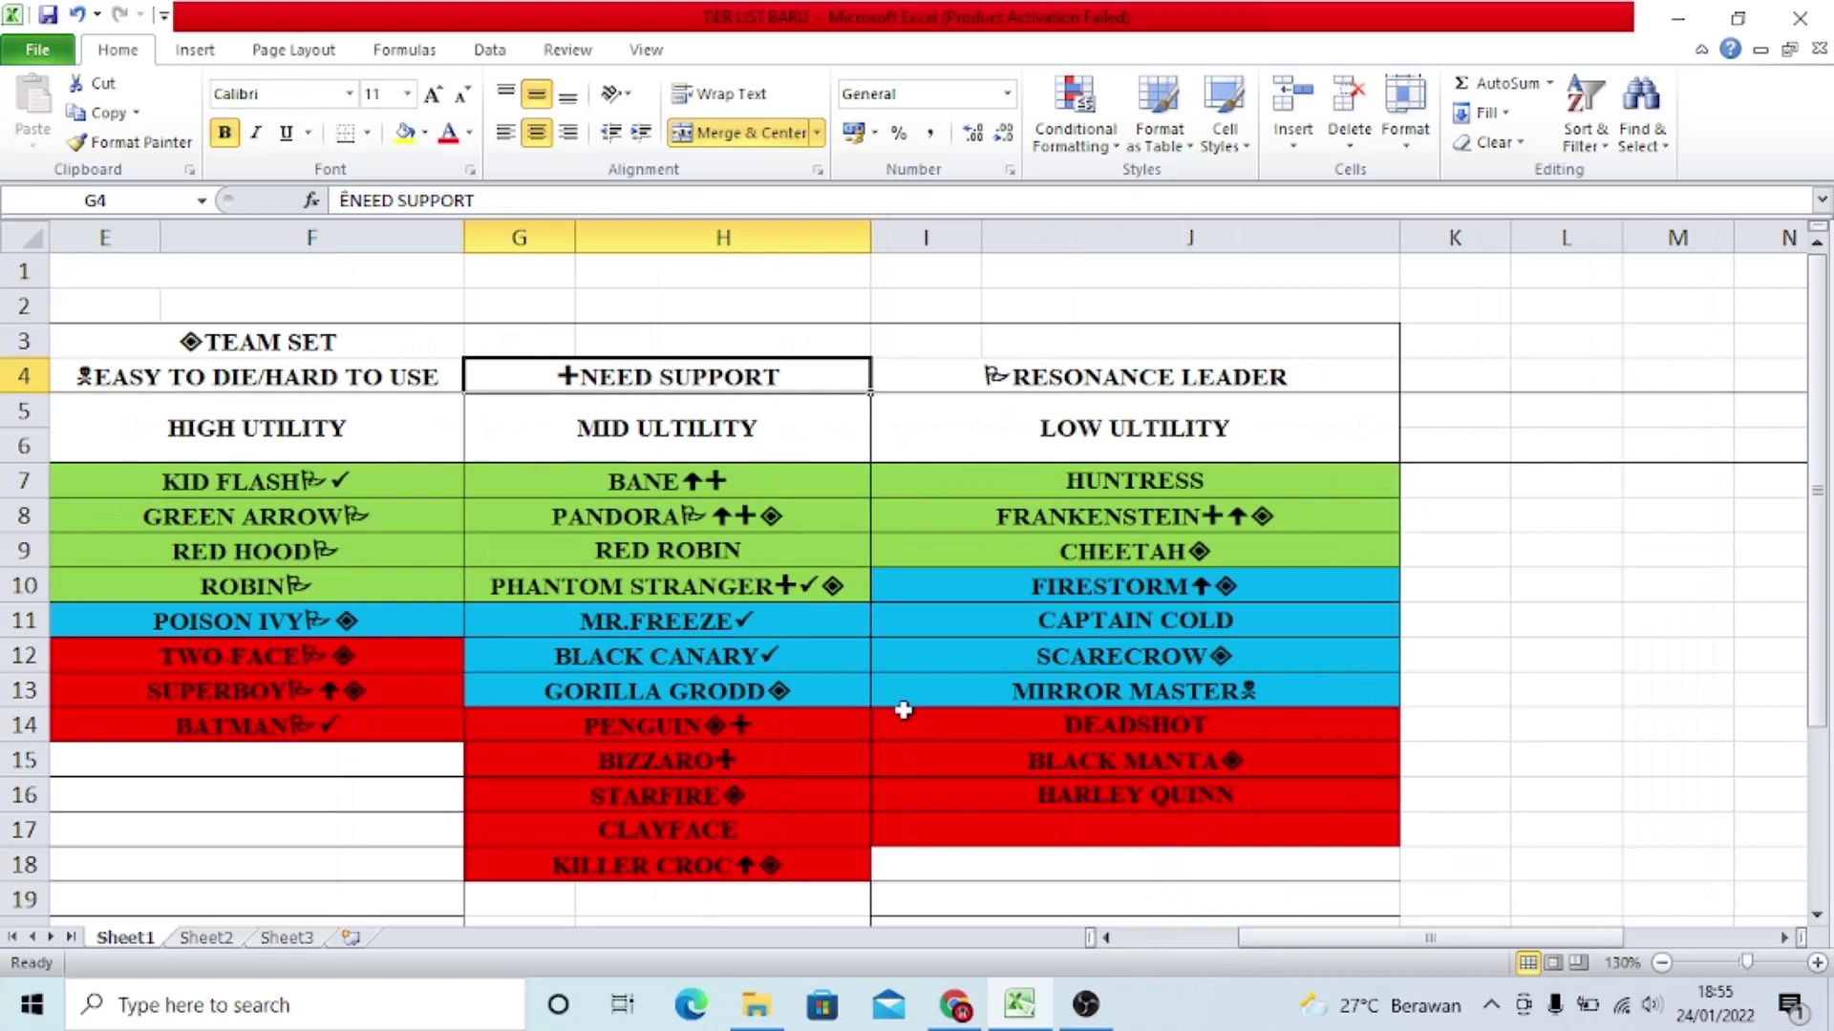
{"action": "left_click", "coordinate": [1018, 378]}
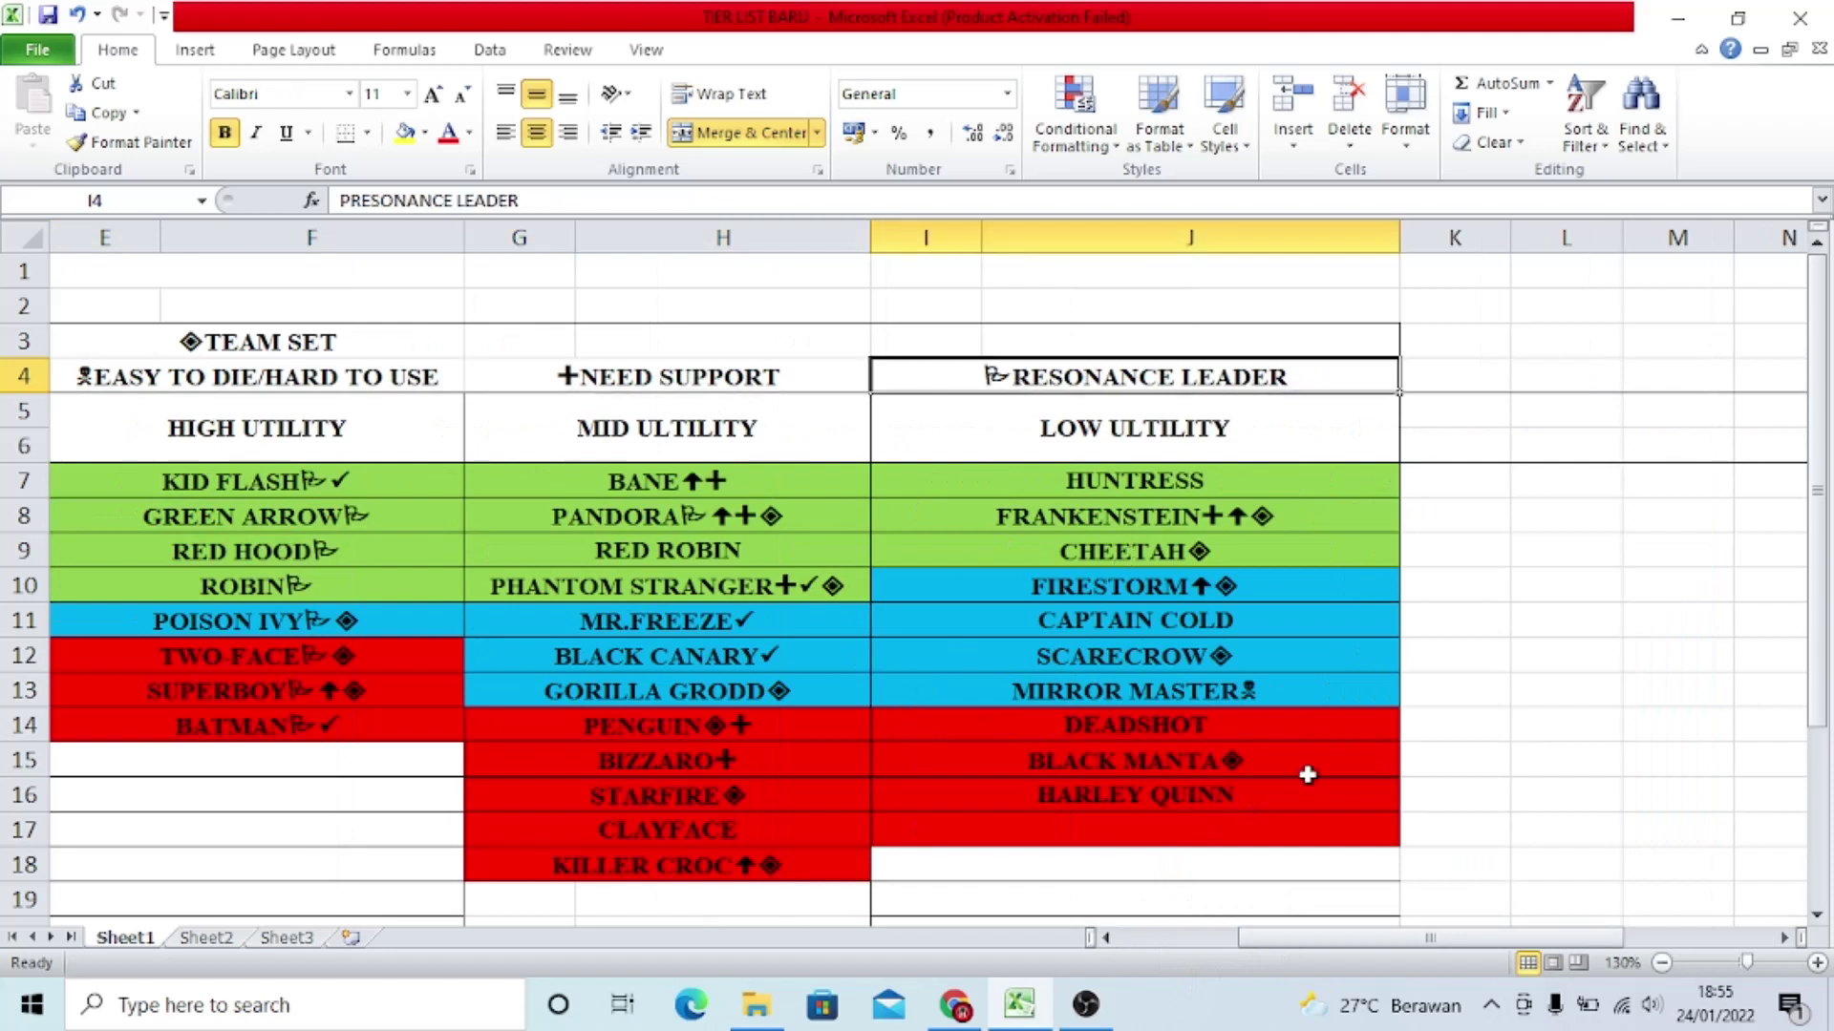
Step: Compare sample characters and their color coding across the High, Mid and Low Utility tiers, including Bane, Kid Flash, Frankenstein and Firestorm
{"action": "left_click", "coordinate": [616, 487]}
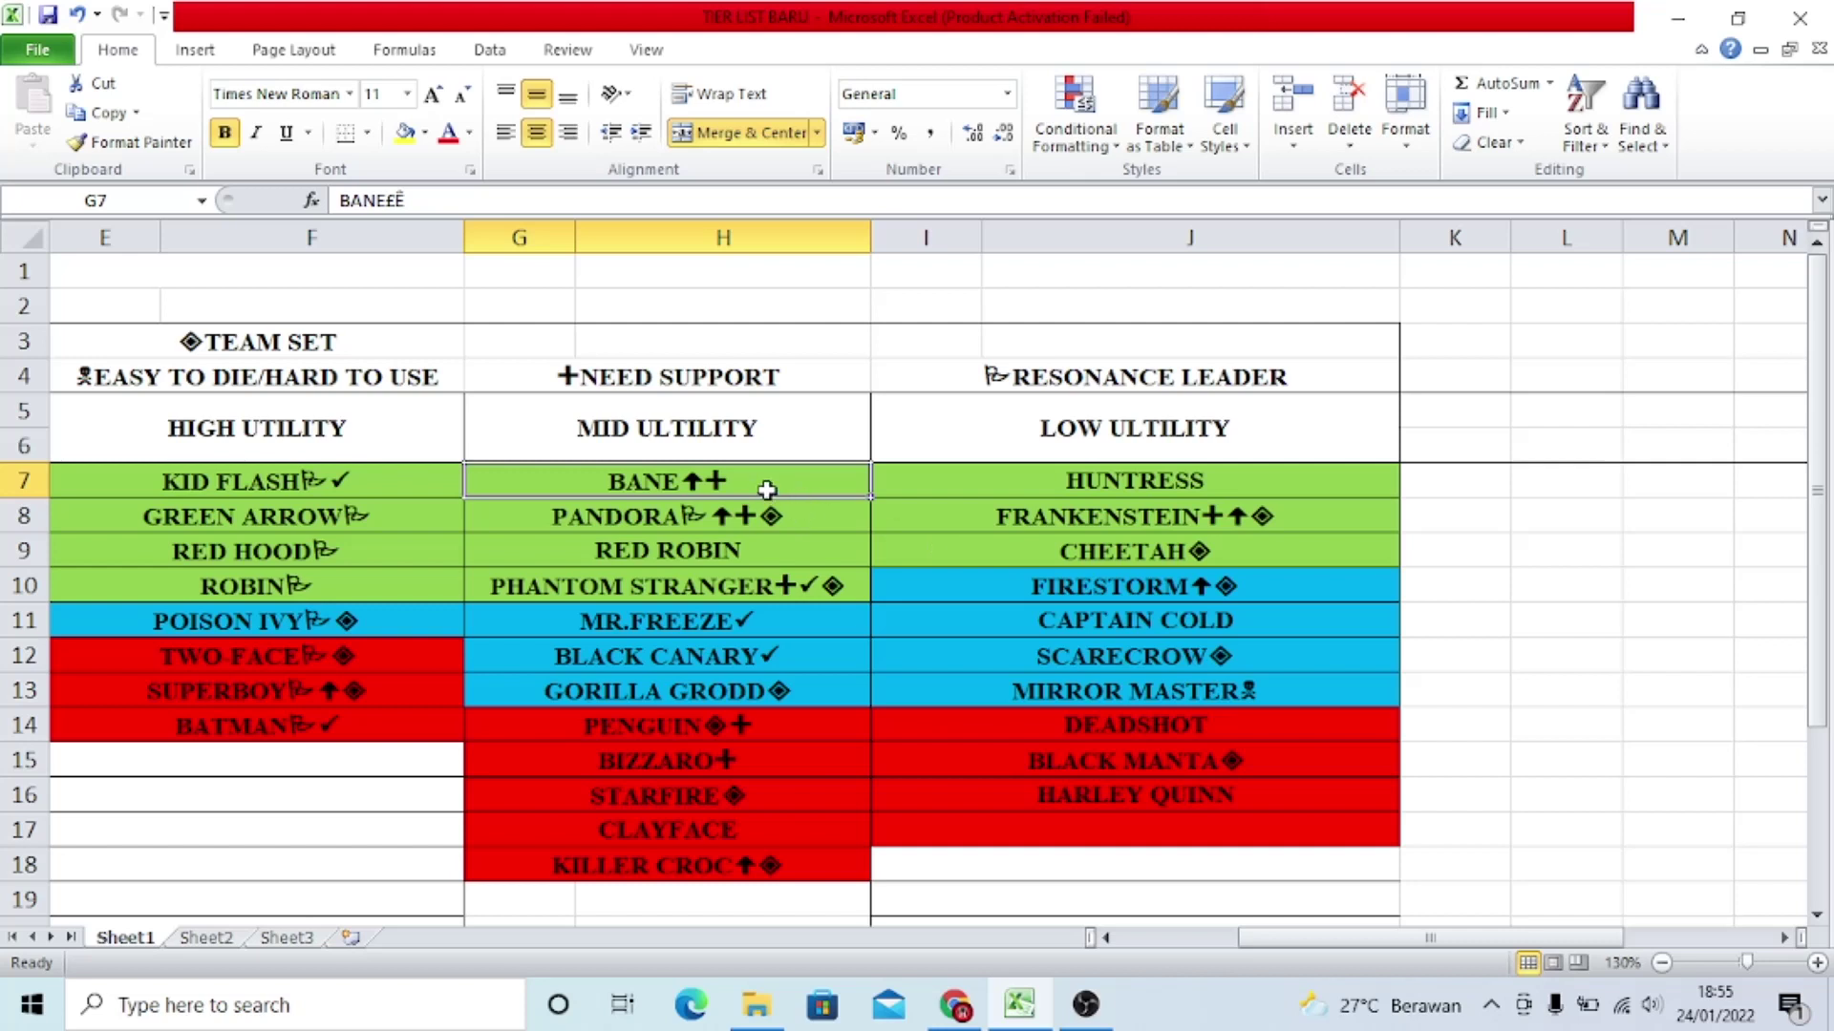
{"action": "left_click", "coordinate": [1170, 519]}
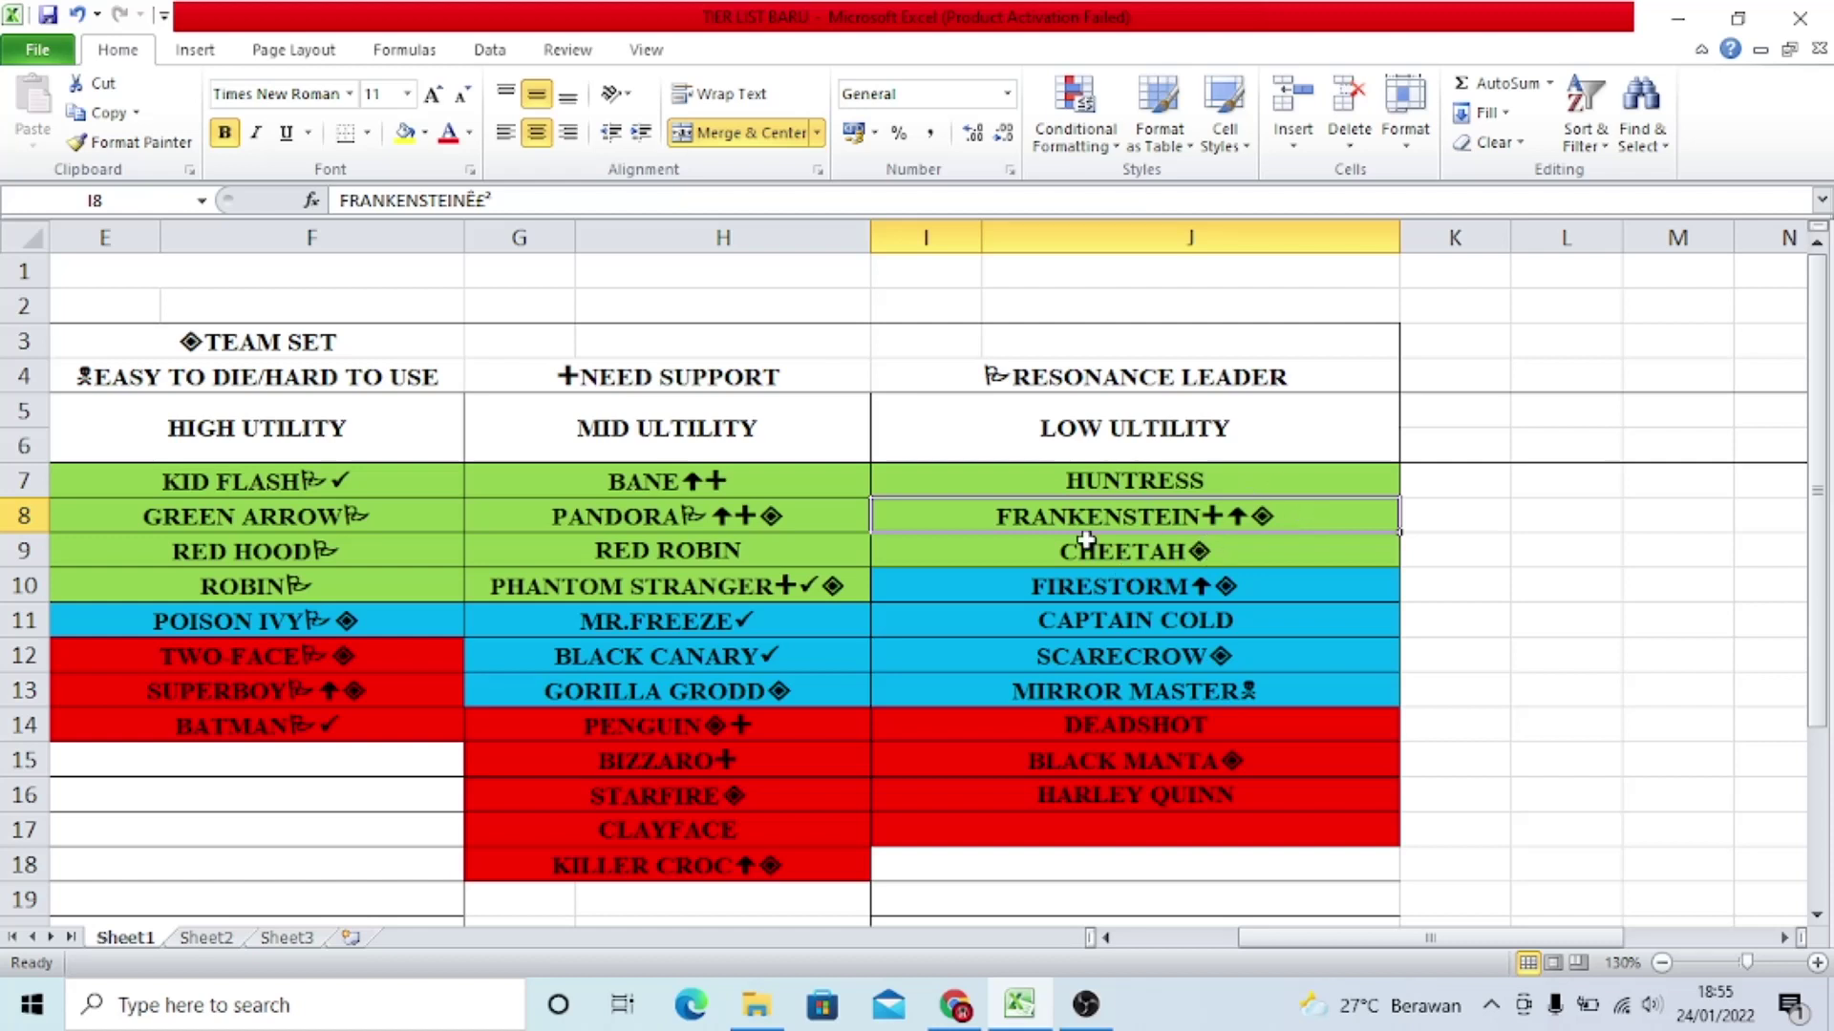
{"action": "left_click", "coordinate": [1137, 725]}
{"action": "left_click", "coordinate": [1129, 518]}
{"action": "left_click_drag", "start_coordinate": [1354, 939], "coordinate": [1326, 943]}
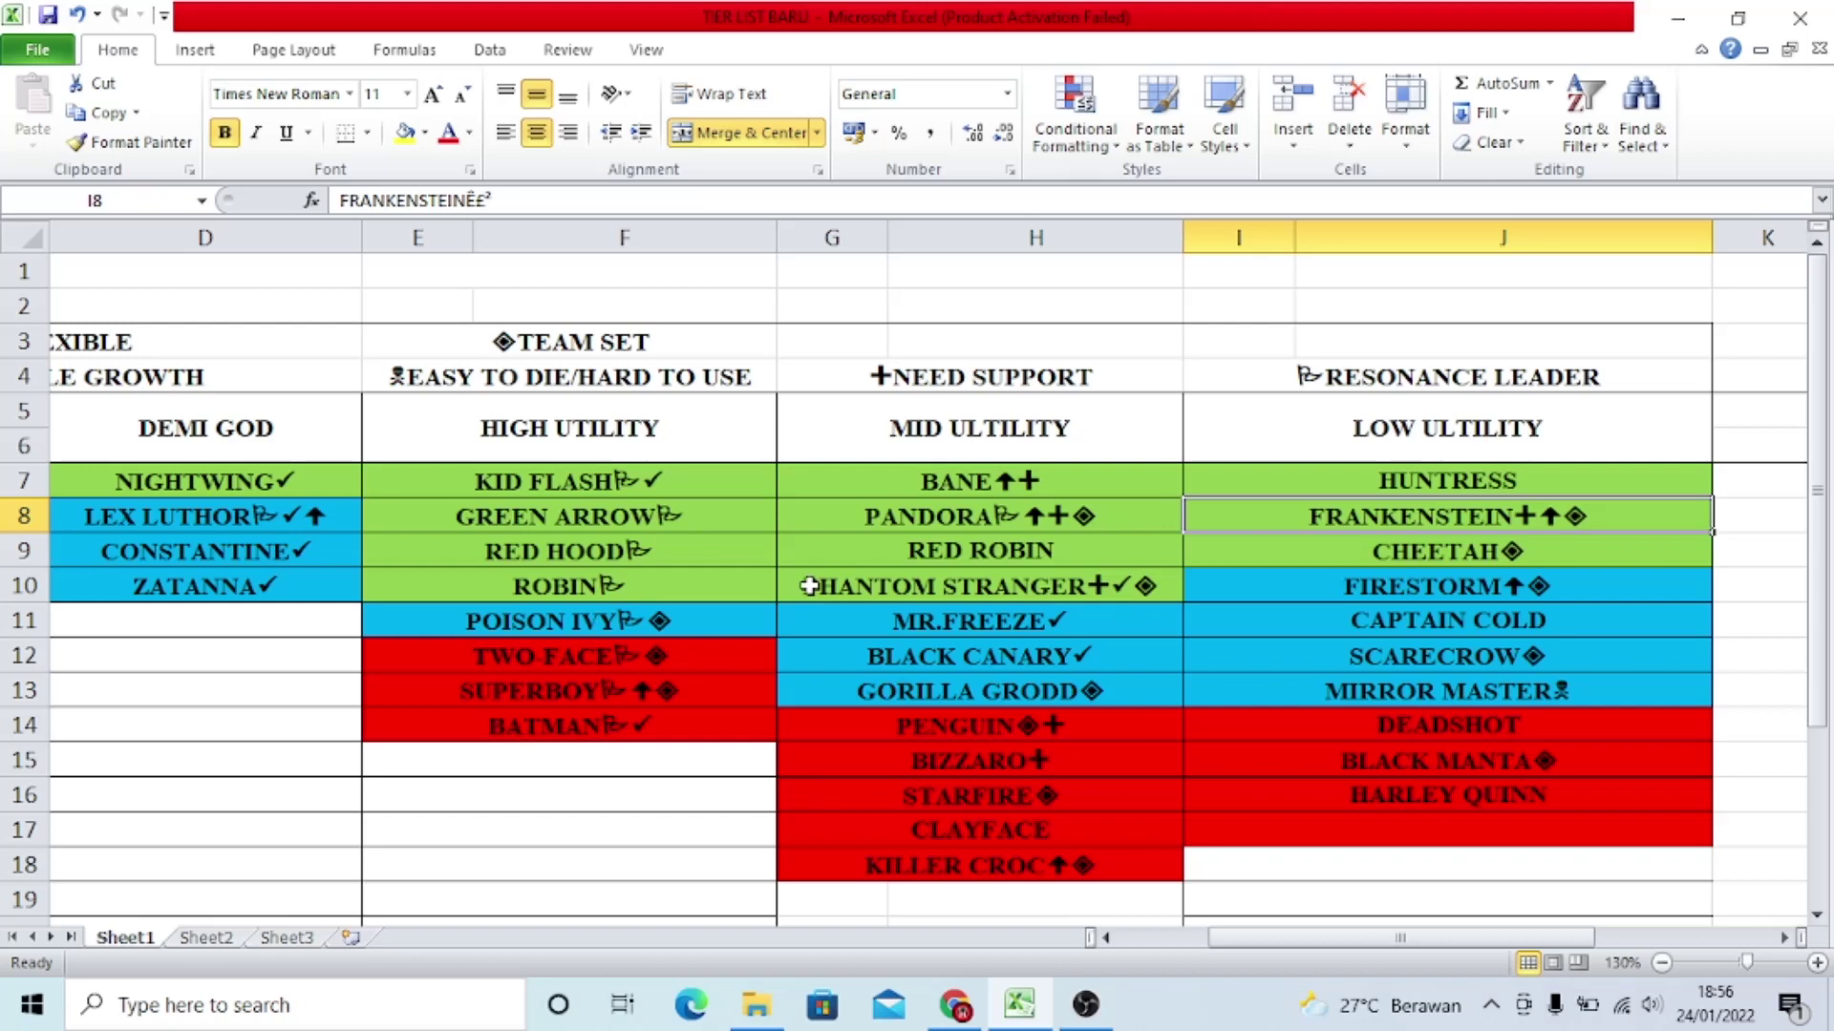
{"action": "left_click", "coordinate": [620, 477]}
{"action": "left_click", "coordinate": [607, 792]}
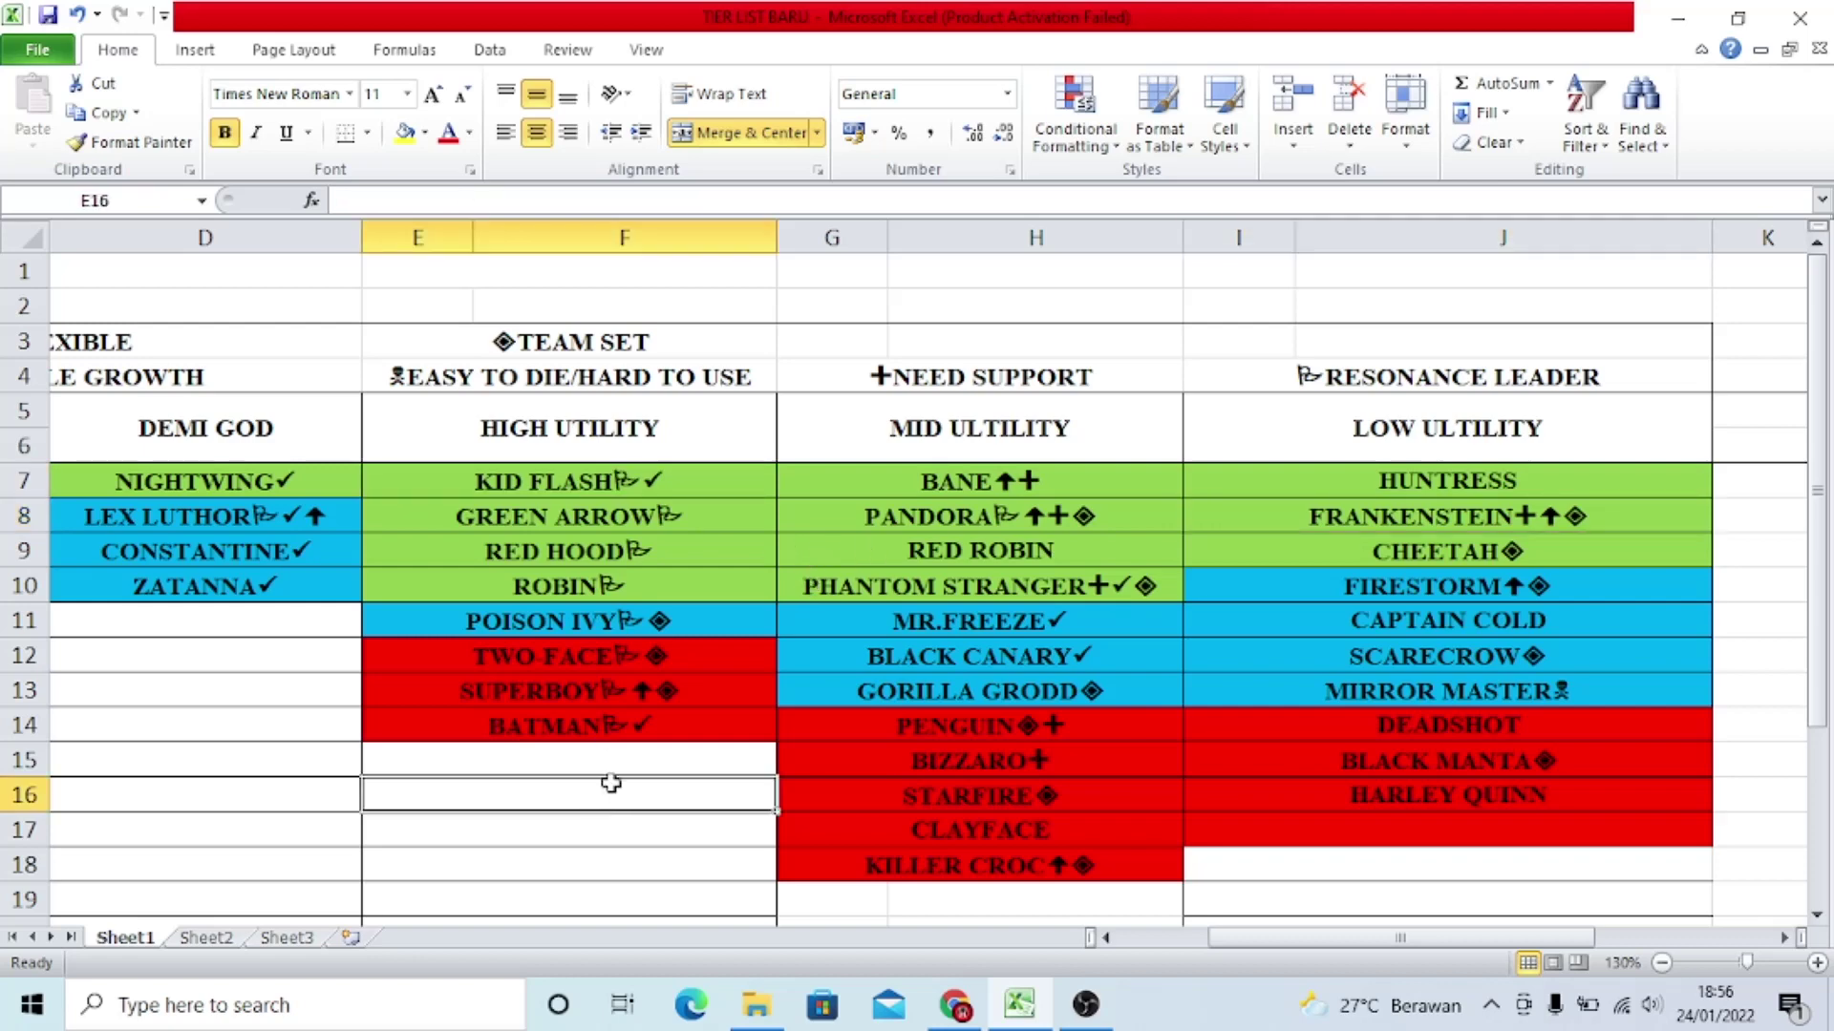
{"action": "scroll", "coordinate": [716, 797], "scroll_direction": "down", "scroll_amount": 2}
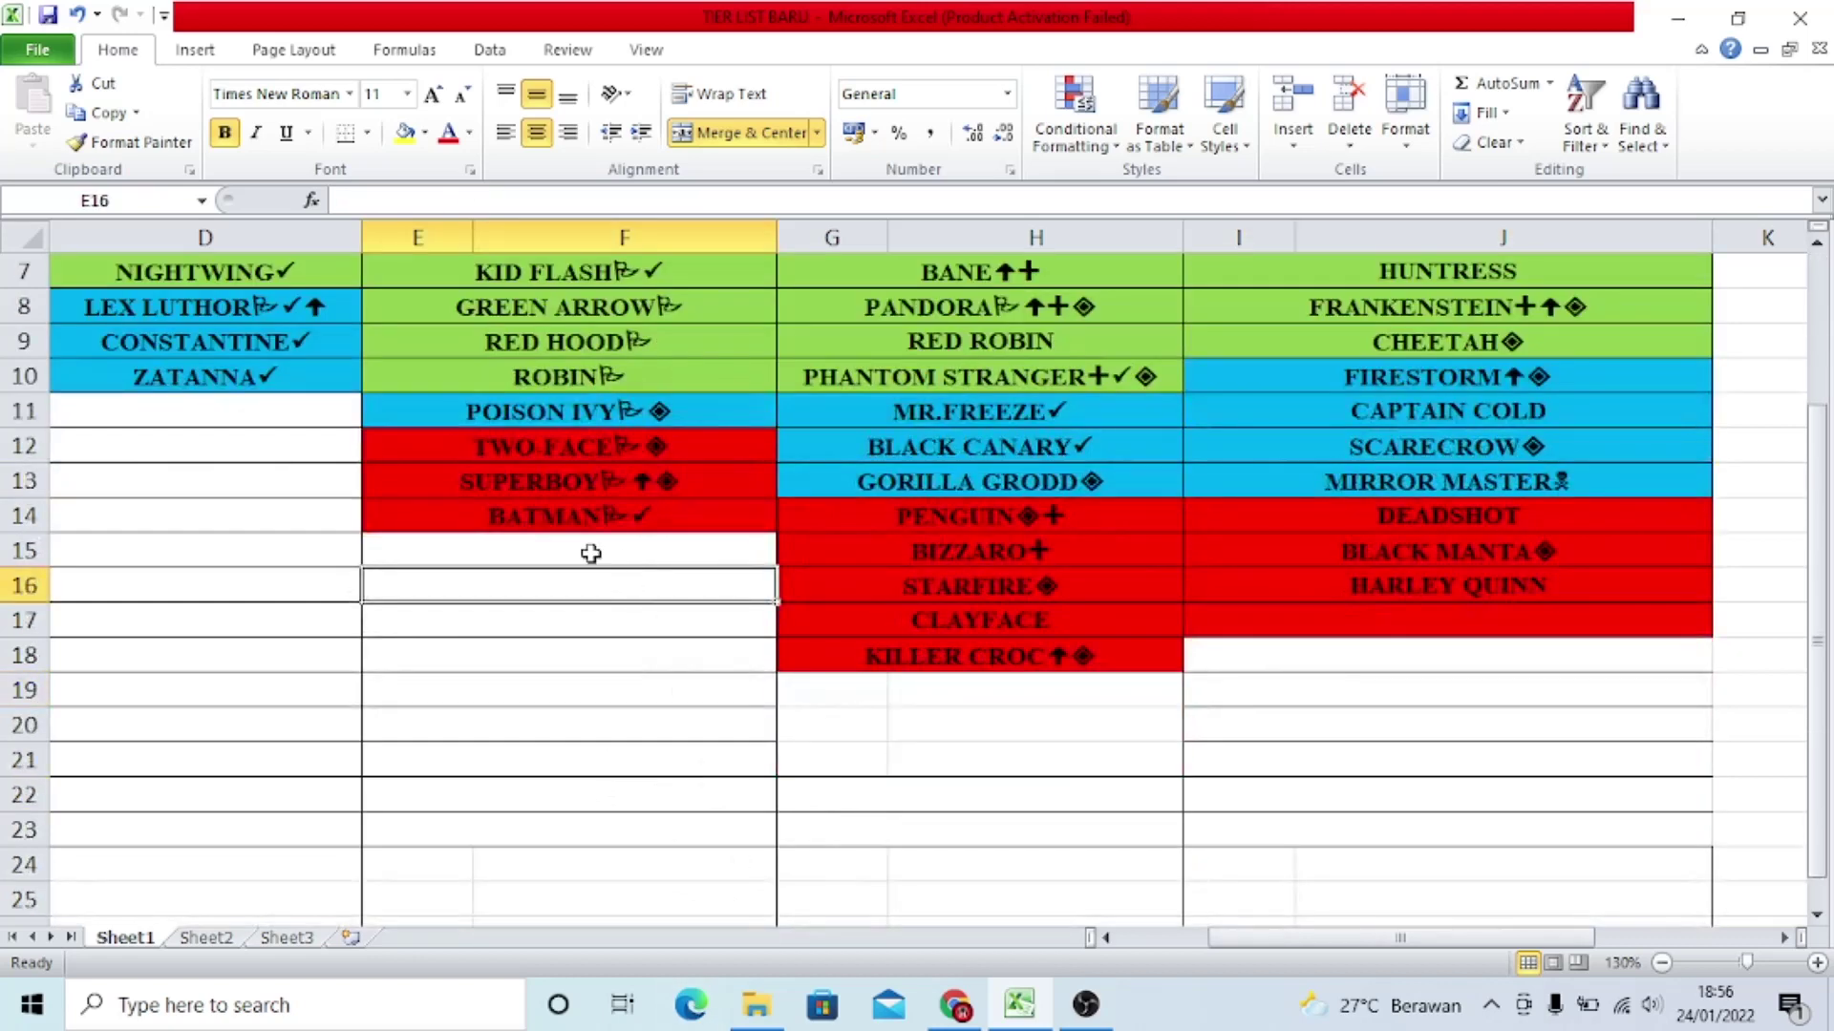
{"action": "scroll", "coordinate": [579, 555], "scroll_direction": "up", "scroll_amount": 2}
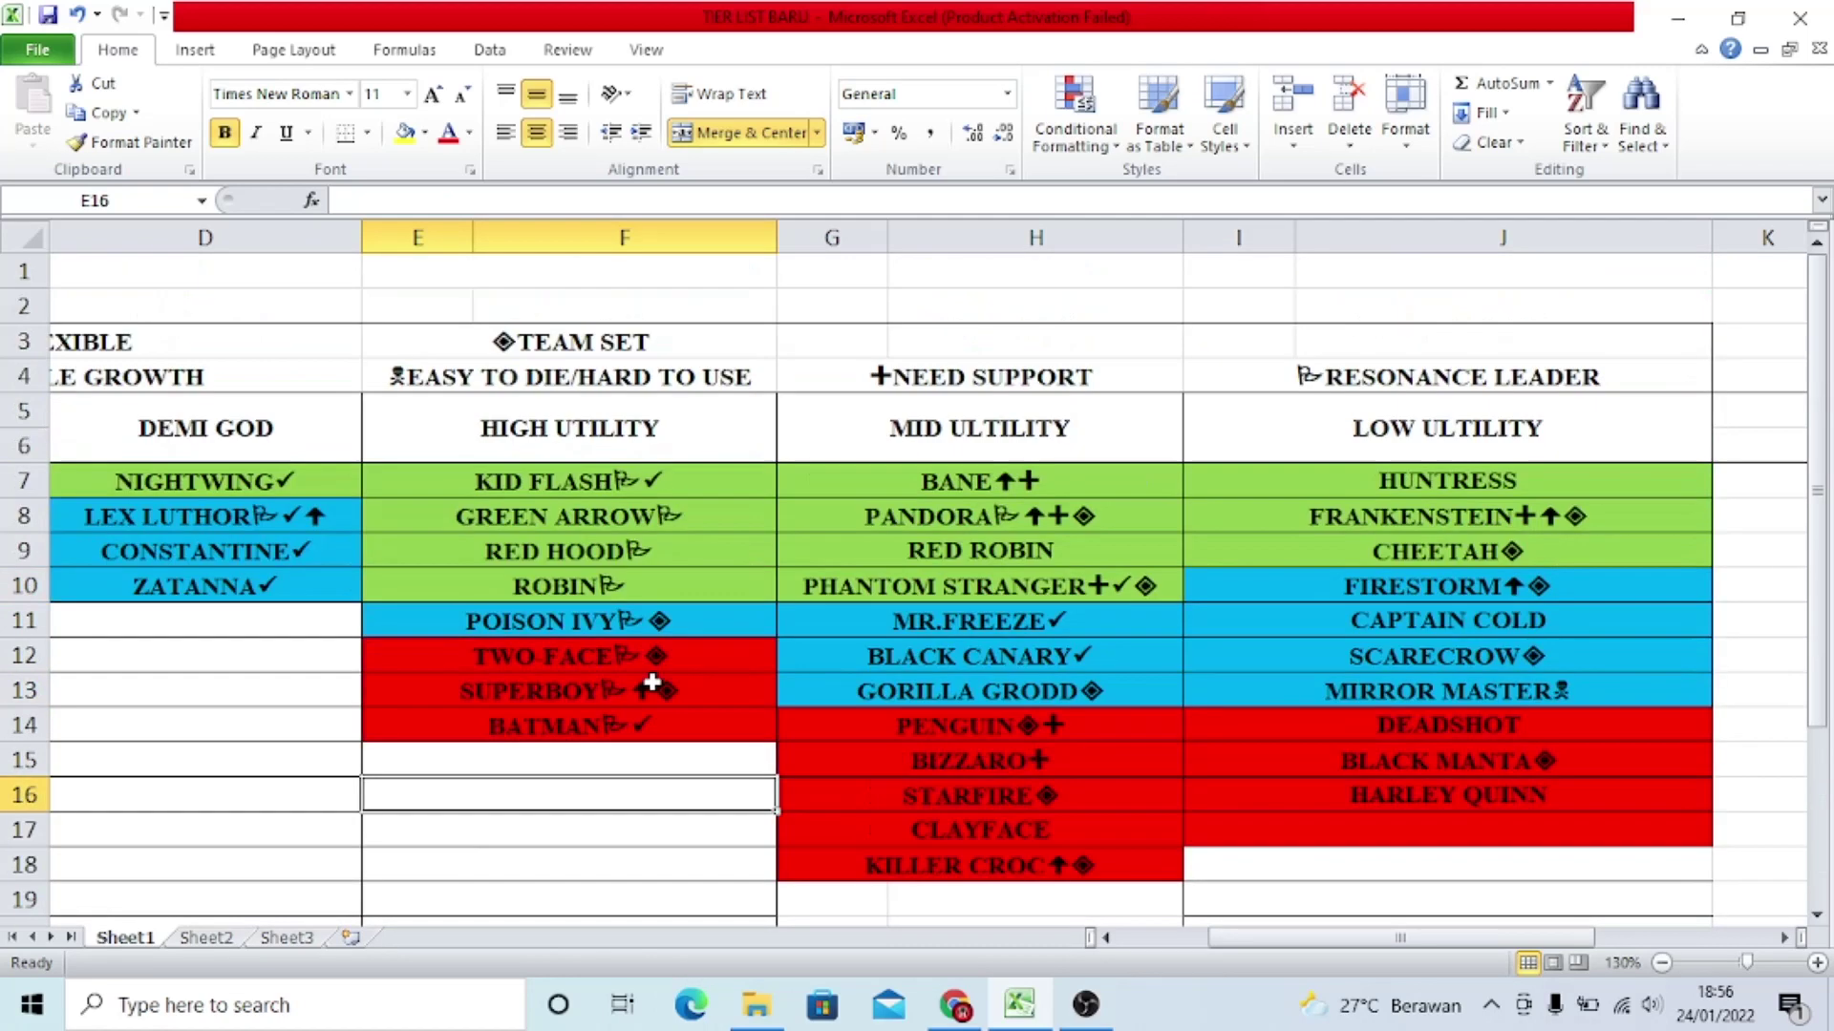
{"action": "left_click", "coordinate": [1010, 489]}
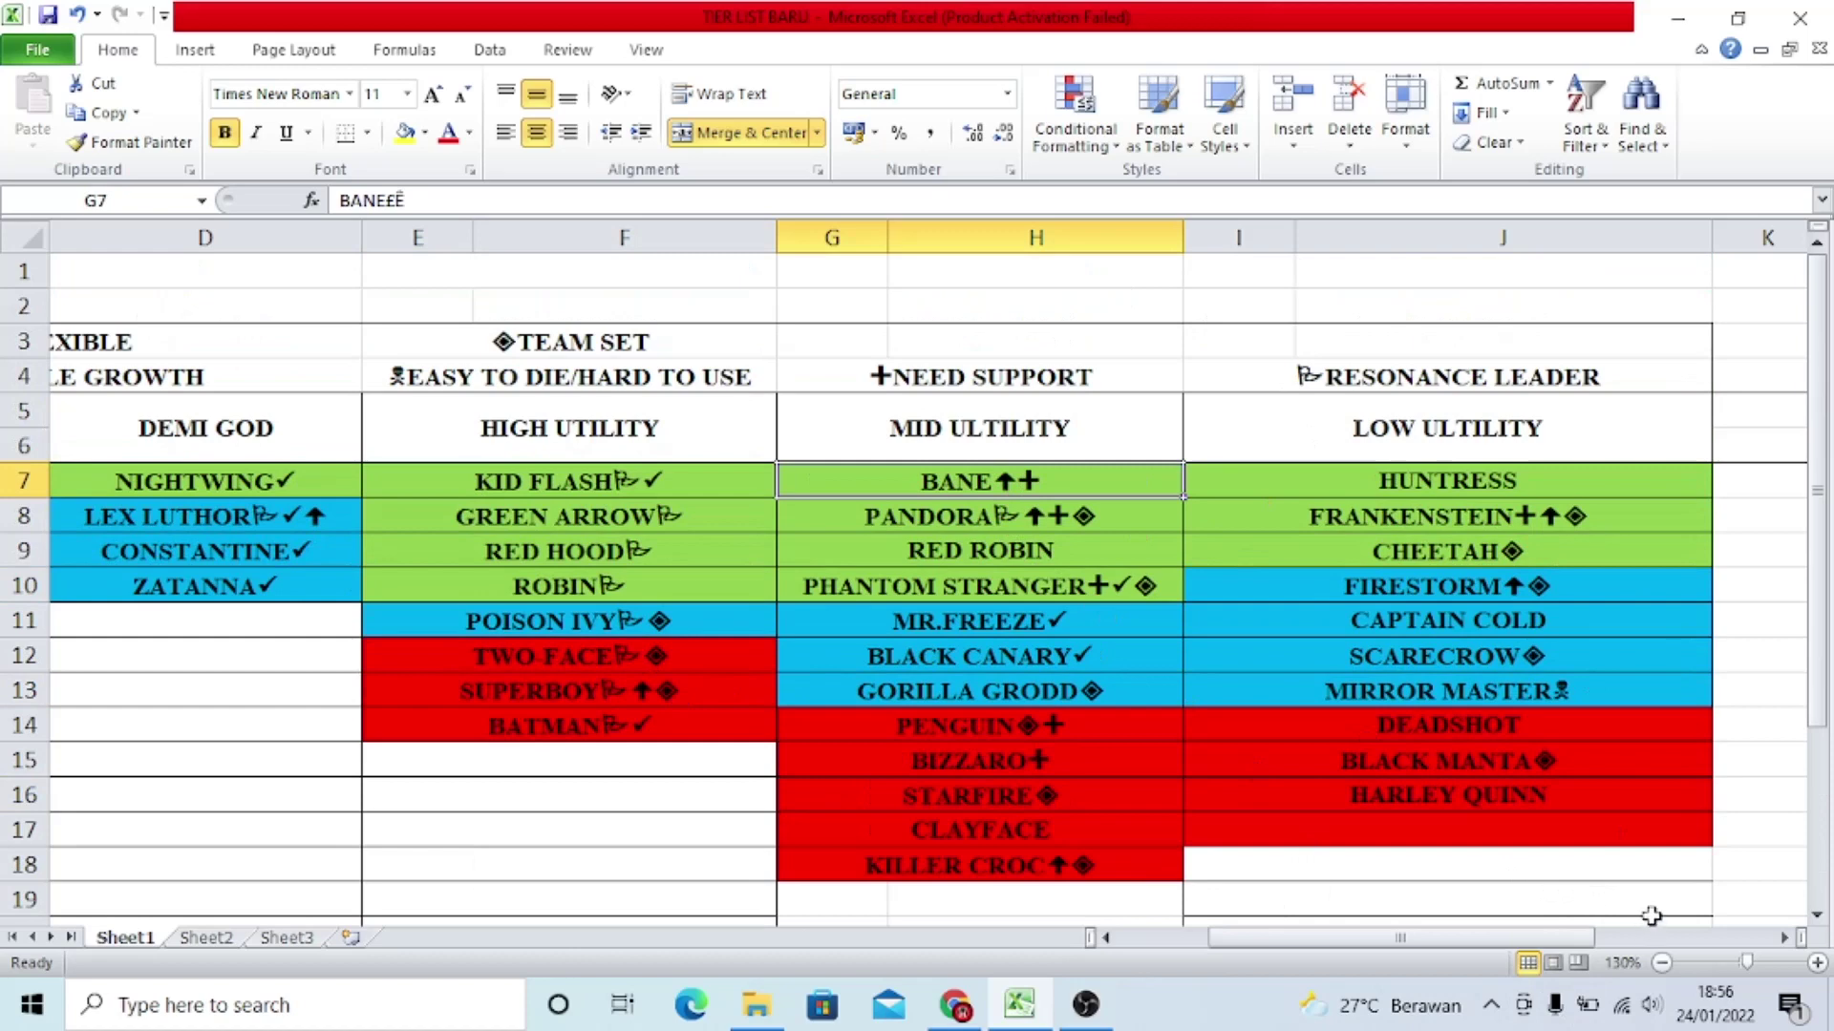
{"action": "left_click", "coordinate": [1464, 592]}
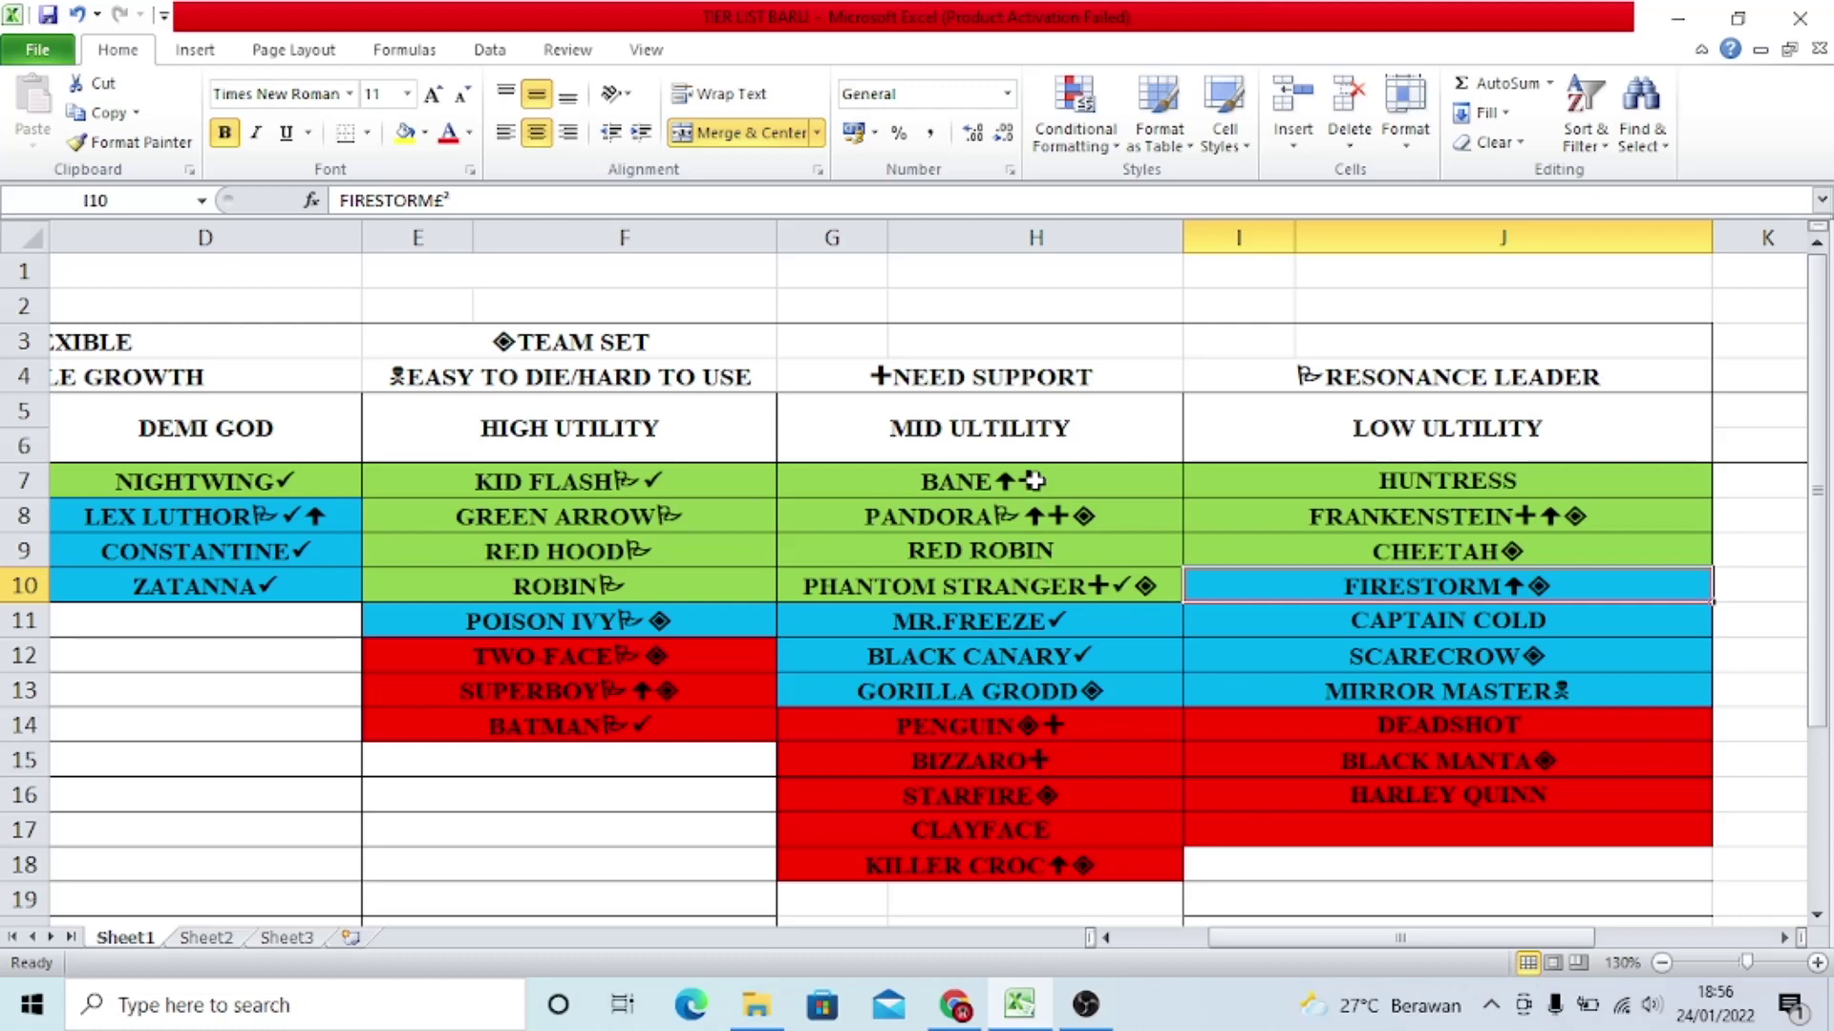
Step: Review the upper Low Utility entries one by one: Huntress, Frankenstein, Cheetah and Firestorm
{"action": "left_click_drag", "start_coordinate": [1271, 938], "coordinate": [1240, 949]}
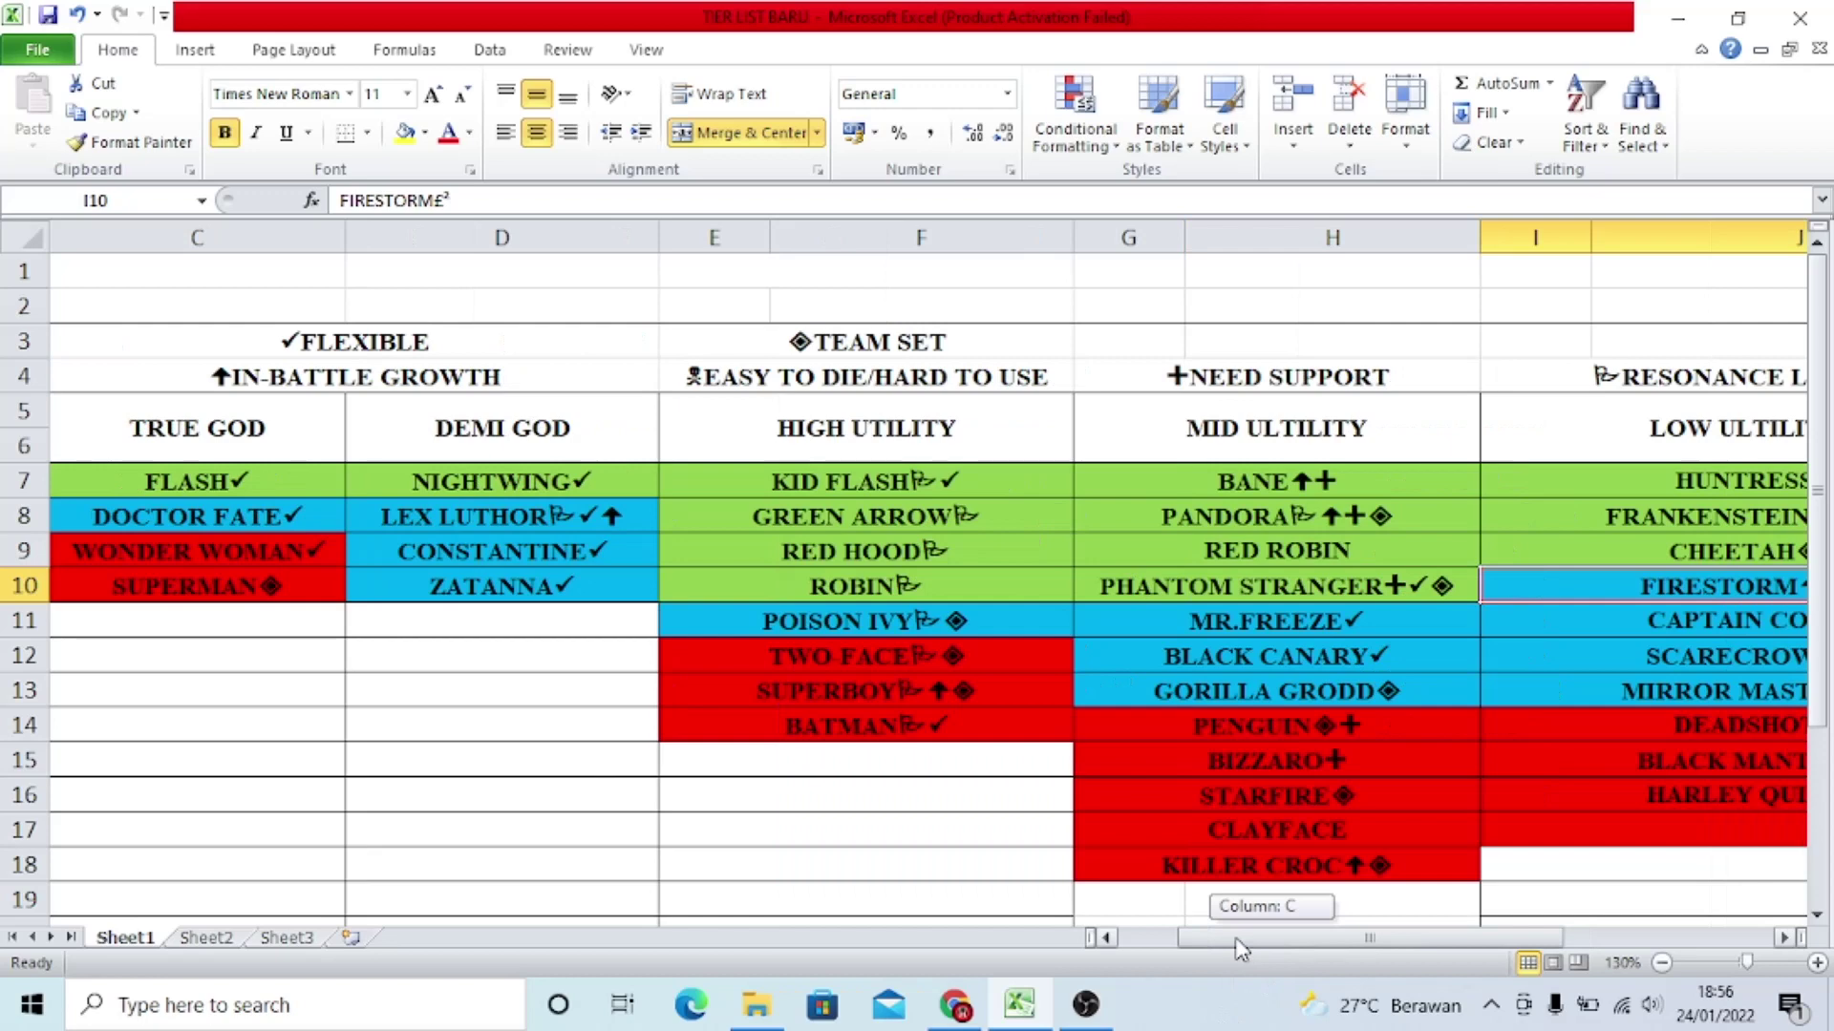
{"action": "left_click_drag", "start_coordinate": [1240, 948], "coordinate": [1213, 948]}
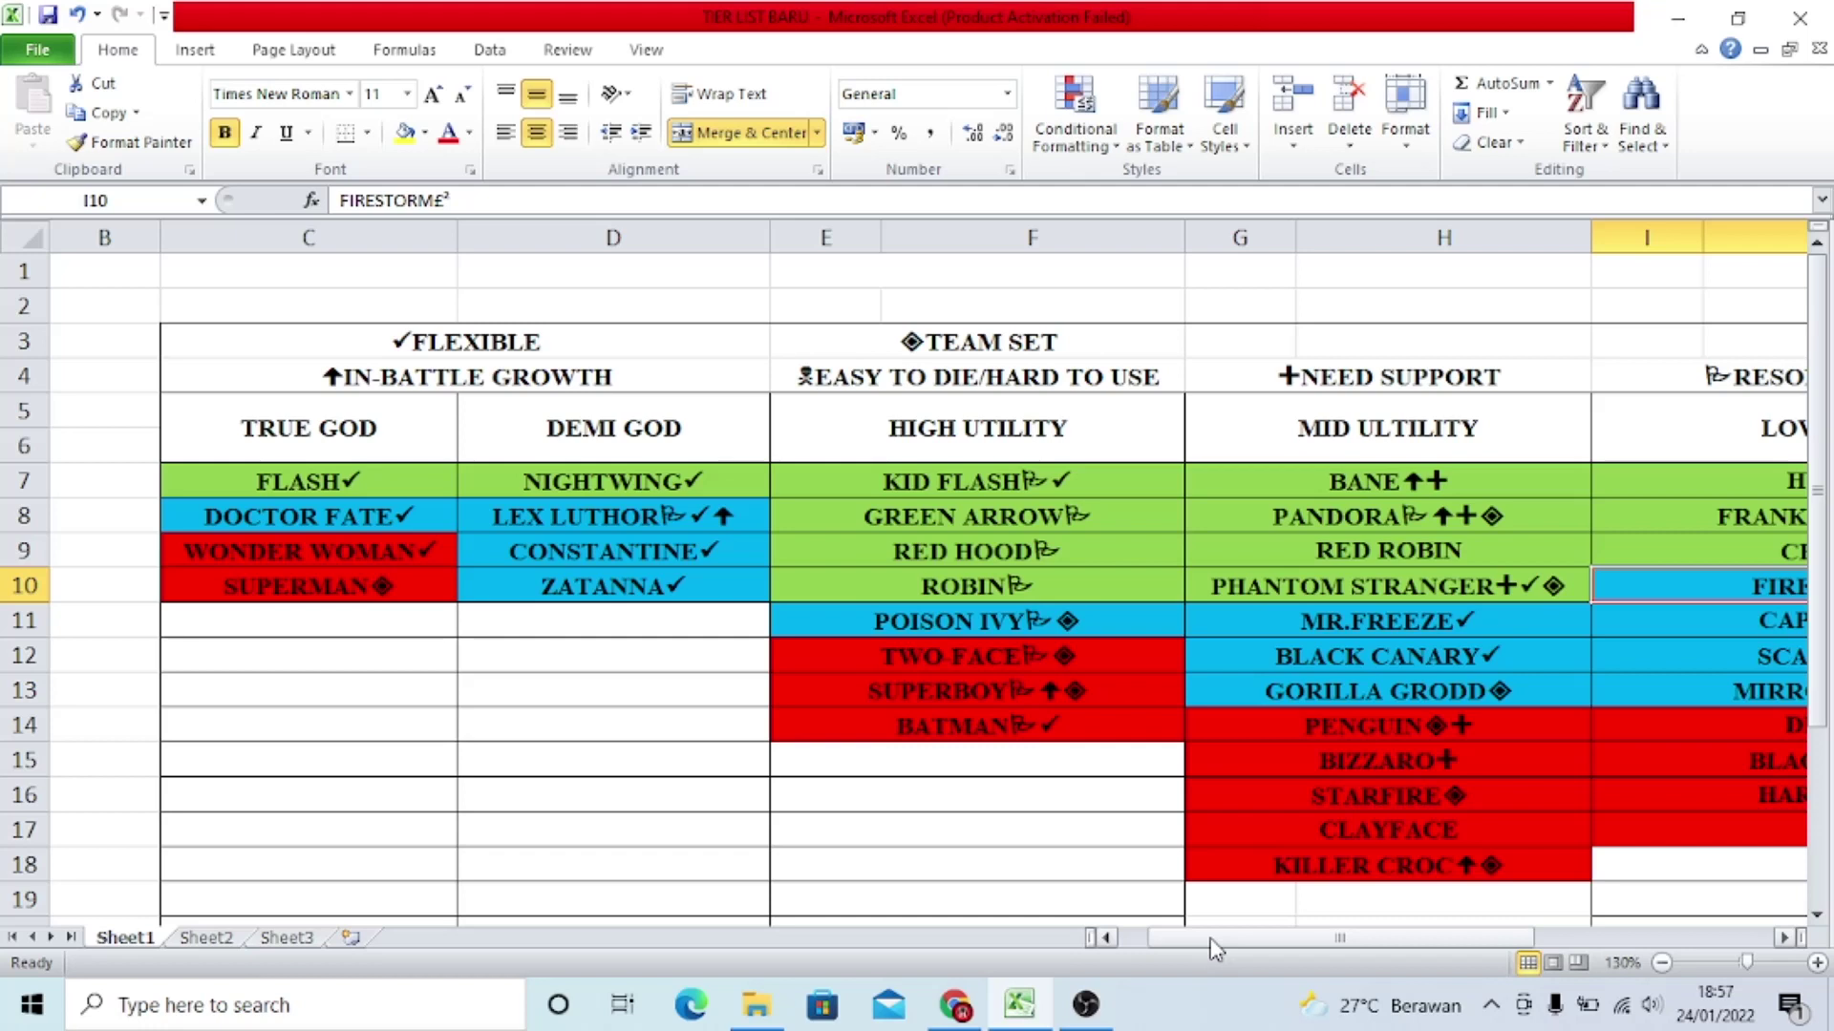
{"action": "left_click_drag", "start_coordinate": [1213, 948], "coordinate": [1352, 946]}
{"action": "scroll", "coordinate": [599, 671], "scroll_direction": "up", "scroll_amount": 1}
{"action": "left_click_drag", "start_coordinate": [1352, 951], "coordinate": [1354, 948]}
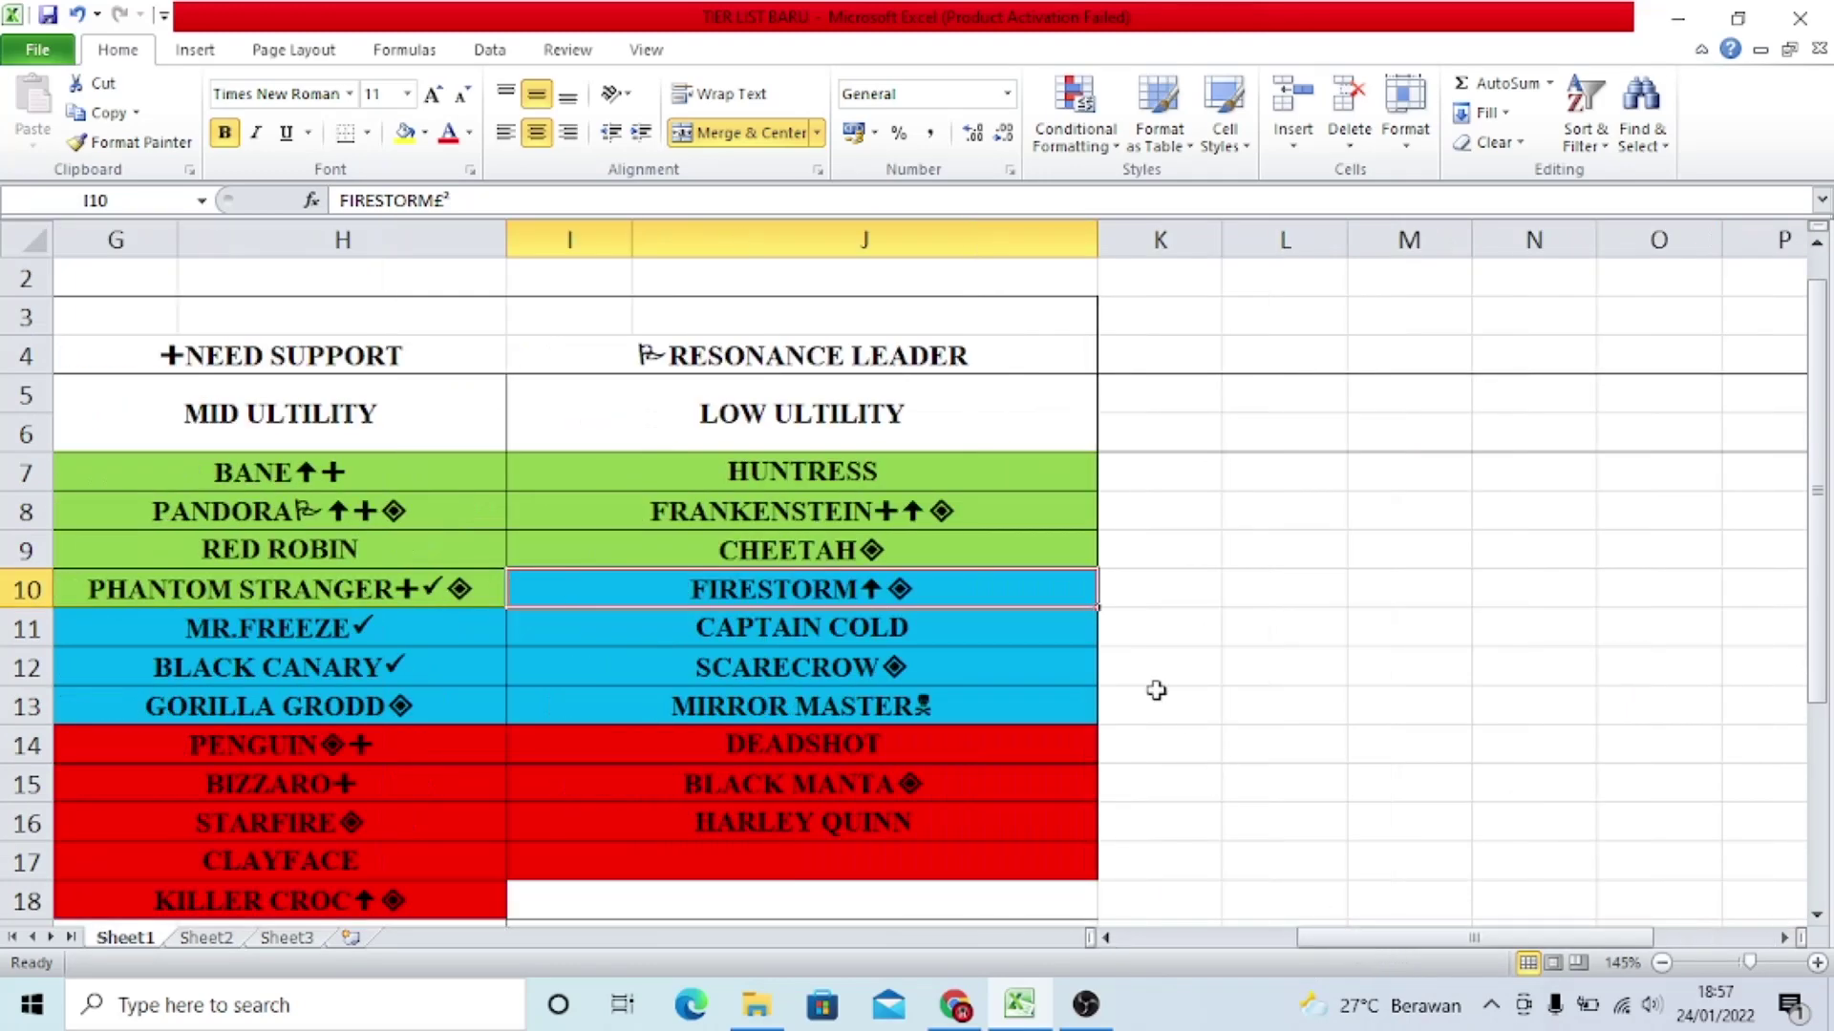
{"action": "left_click", "coordinate": [945, 511]}
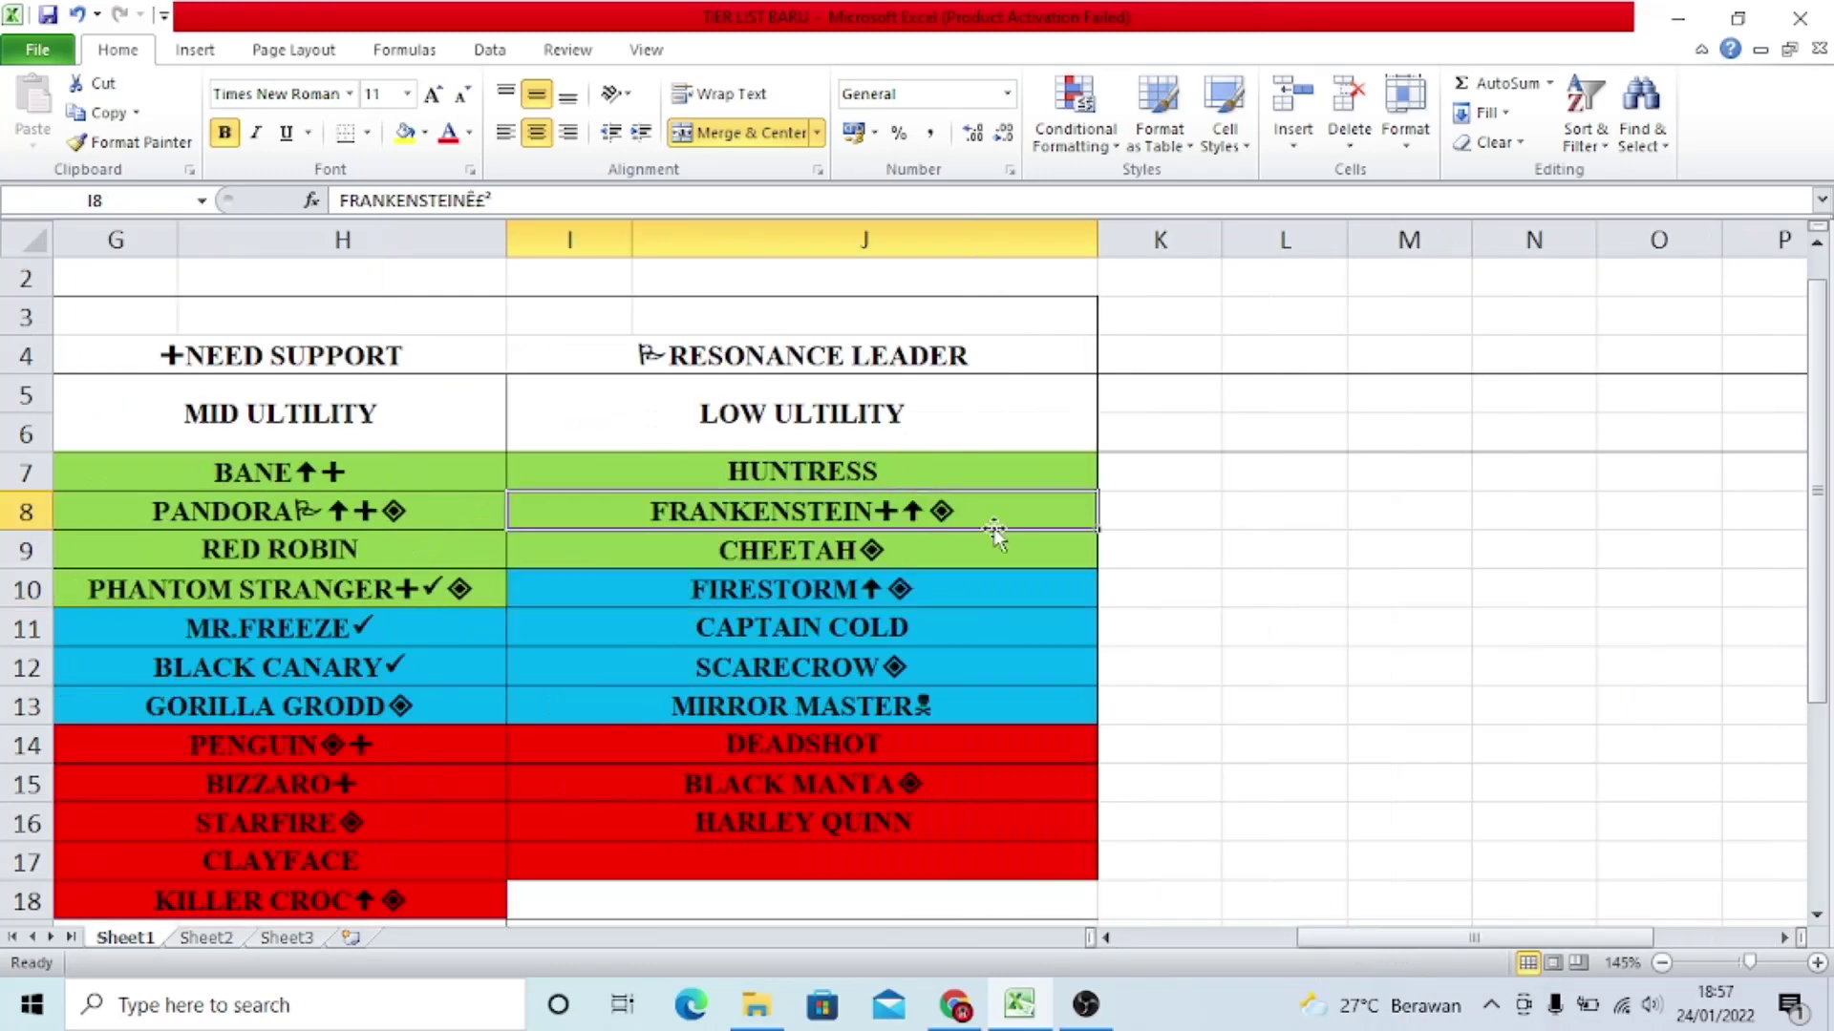
{"action": "left_click", "coordinate": [944, 472]}
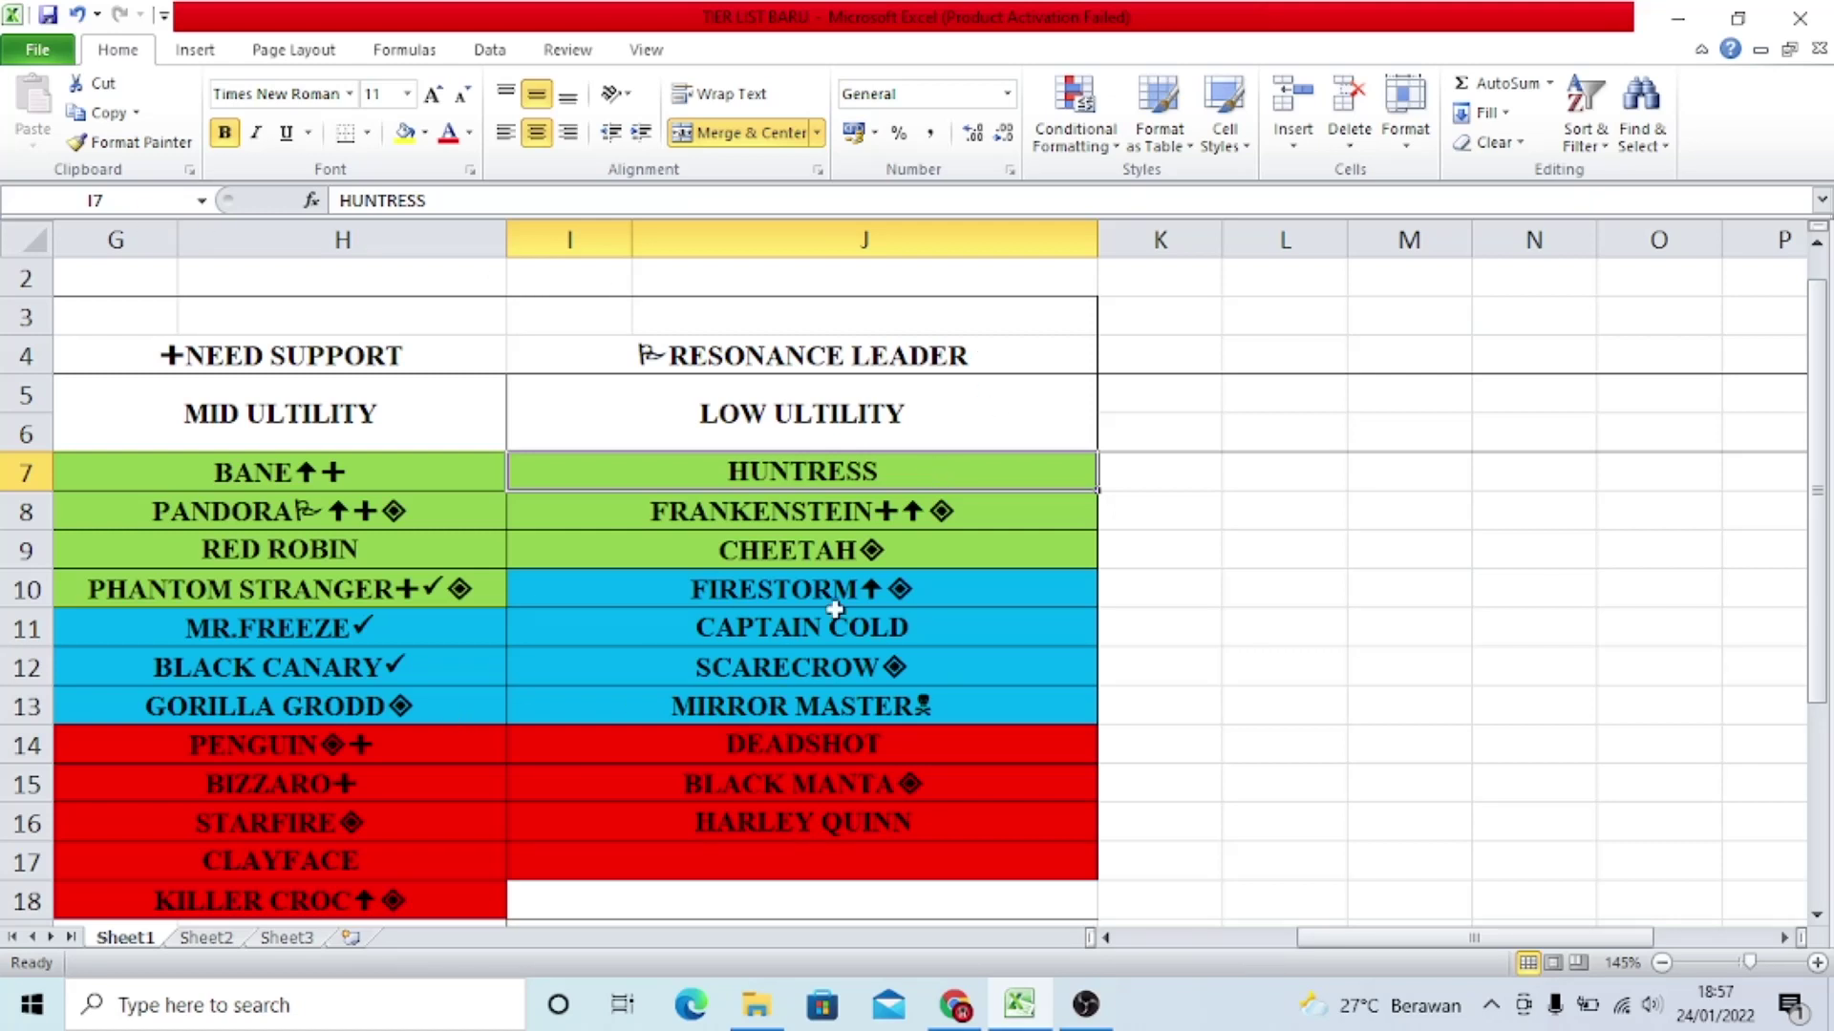
{"action": "left_click_drag", "start_coordinate": [1352, 939], "coordinate": [1324, 940]}
{"action": "left_click", "coordinate": [1351, 512]}
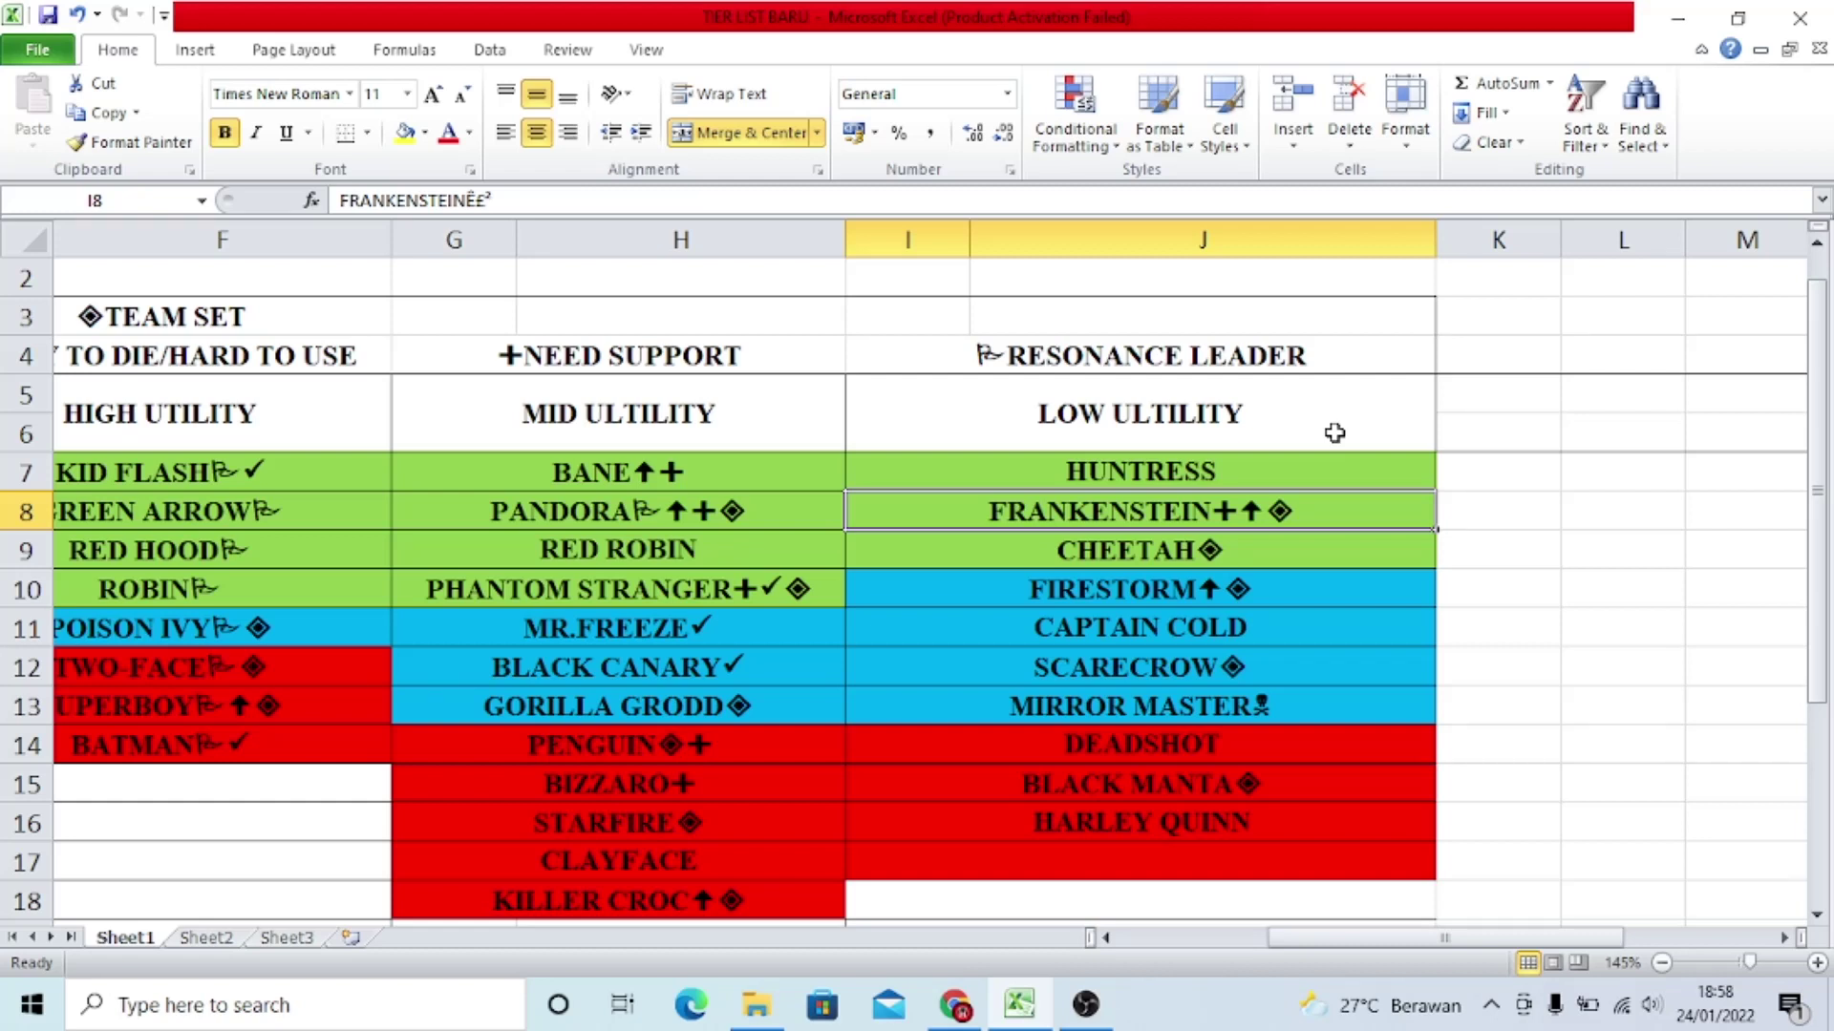
{"action": "left_click", "coordinate": [1240, 541]}
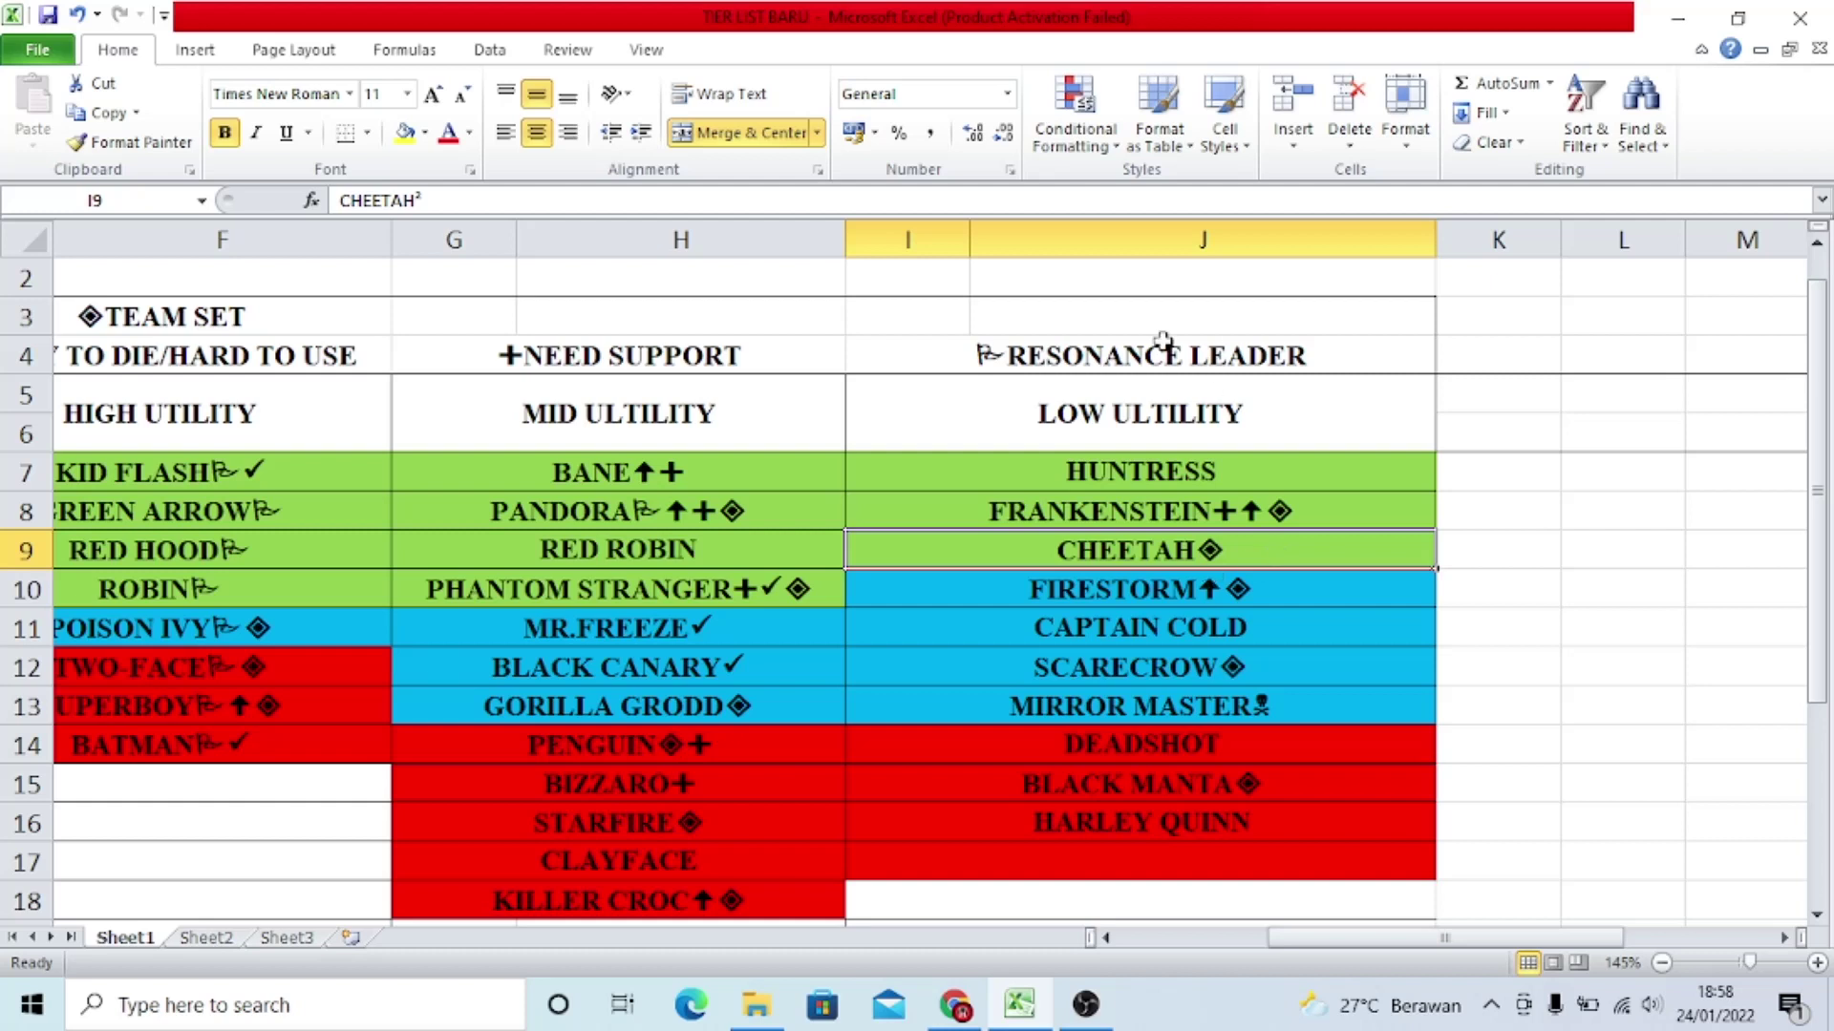
{"action": "left_click", "coordinate": [1301, 594]}
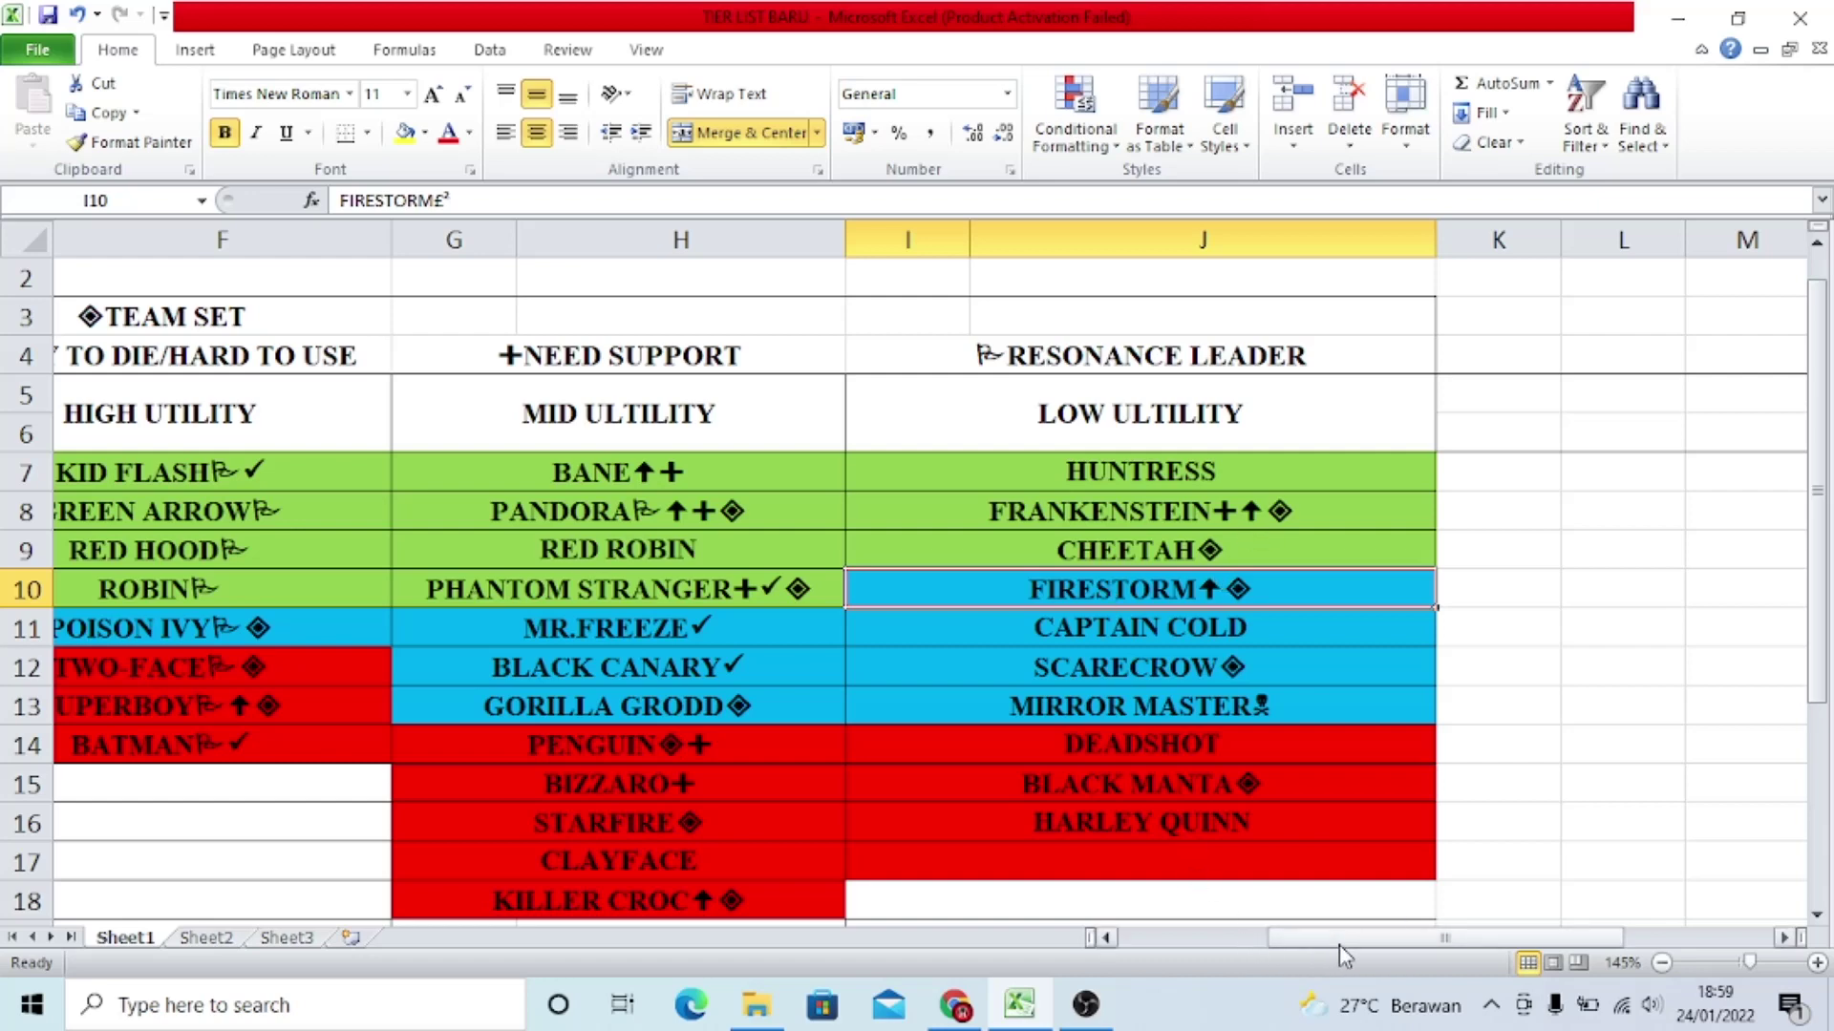
Step: Compare the Team Set characters Superman in True God and Superboy in High Utility with Firestorm in Low Utility
{"action": "left_click_drag", "start_coordinate": [1339, 941], "coordinate": [1232, 944]}
{"action": "left_click", "coordinate": [275, 583]}
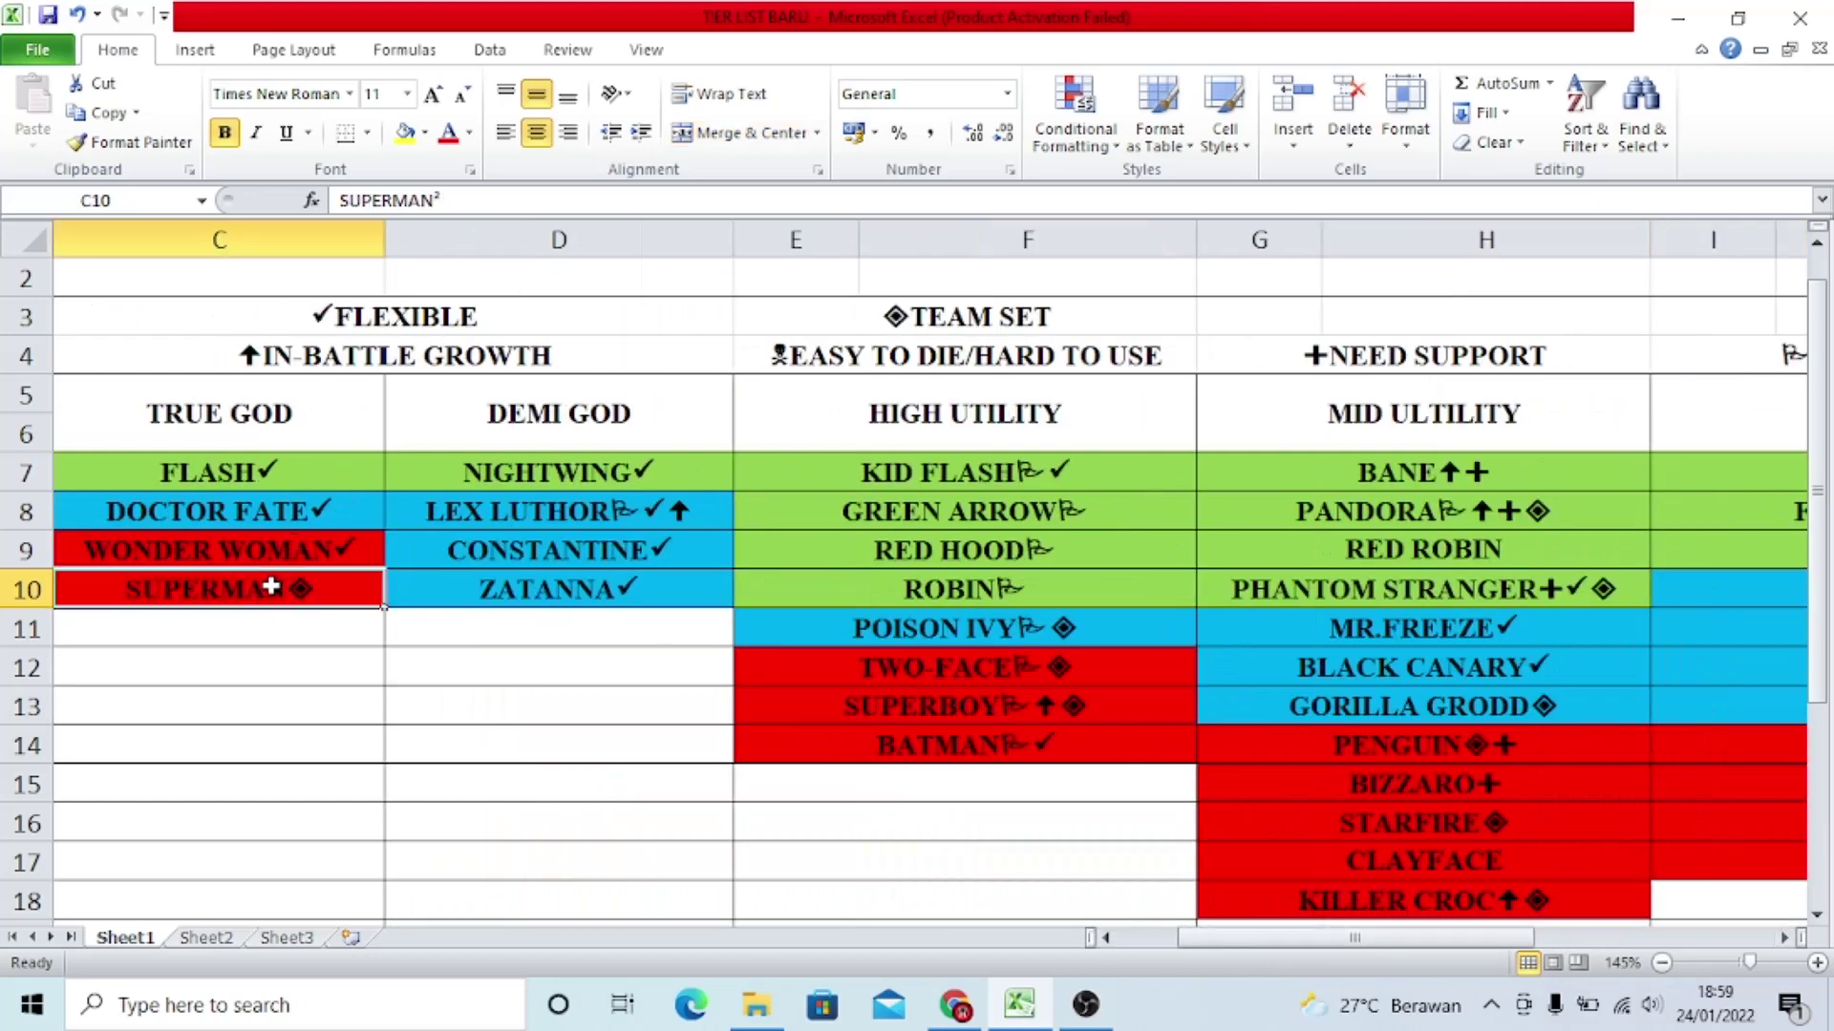
{"action": "left_click", "coordinate": [877, 704]}
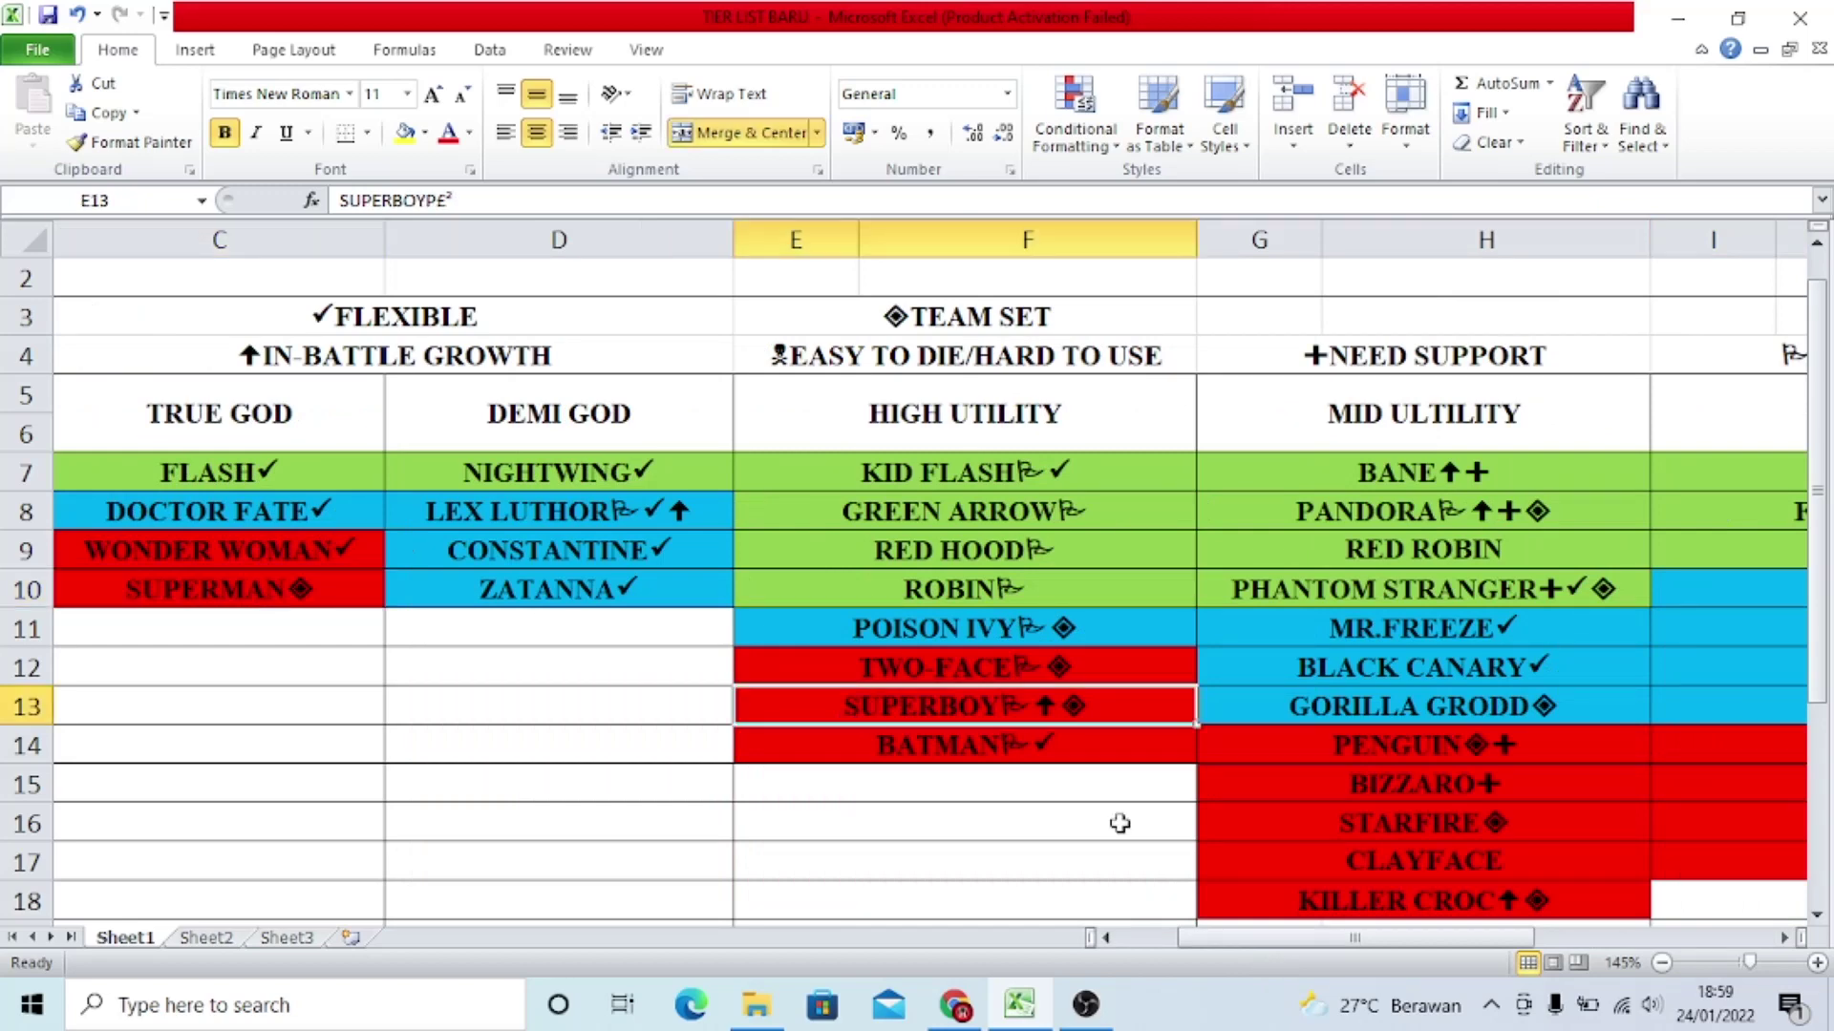
{"action": "left_click_drag", "start_coordinate": [1361, 941], "coordinate": [1257, 943]}
{"action": "left_click", "coordinate": [1095, 830]}
{"action": "left_click", "coordinate": [346, 603]}
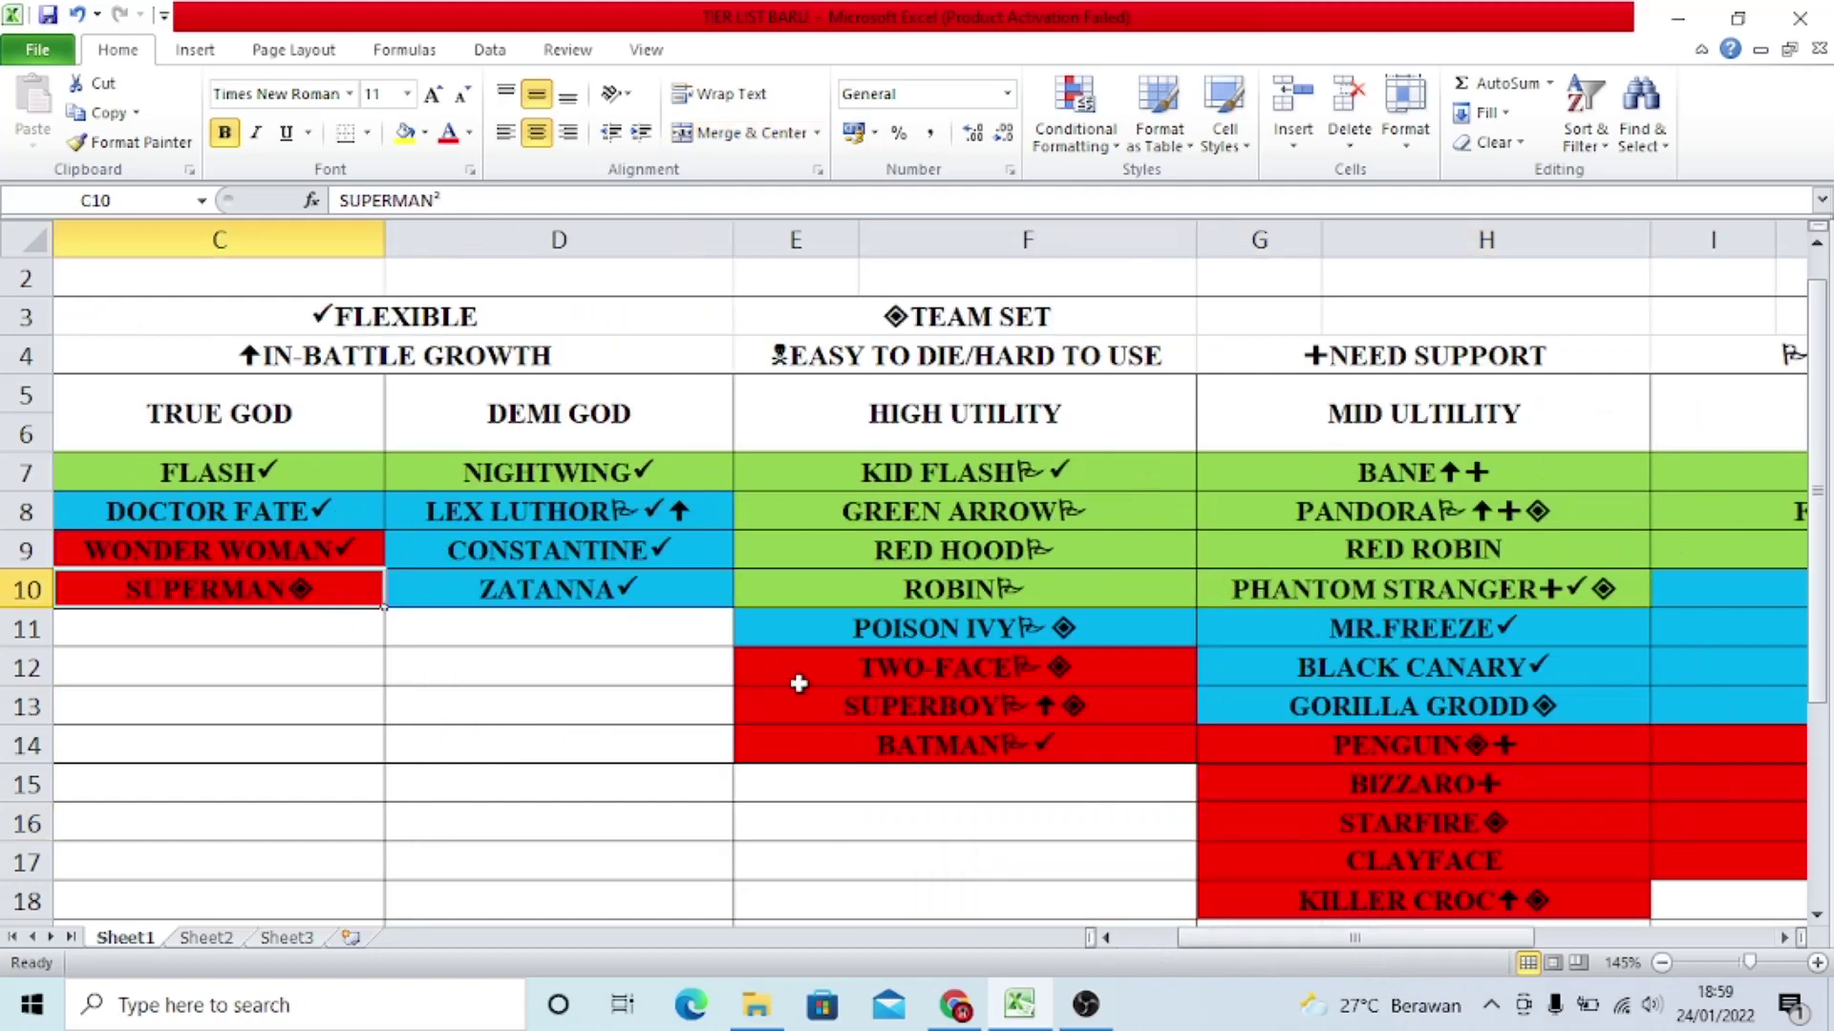
{"action": "left_click", "coordinate": [826, 702]}
{"action": "left_click", "coordinate": [318, 602]}
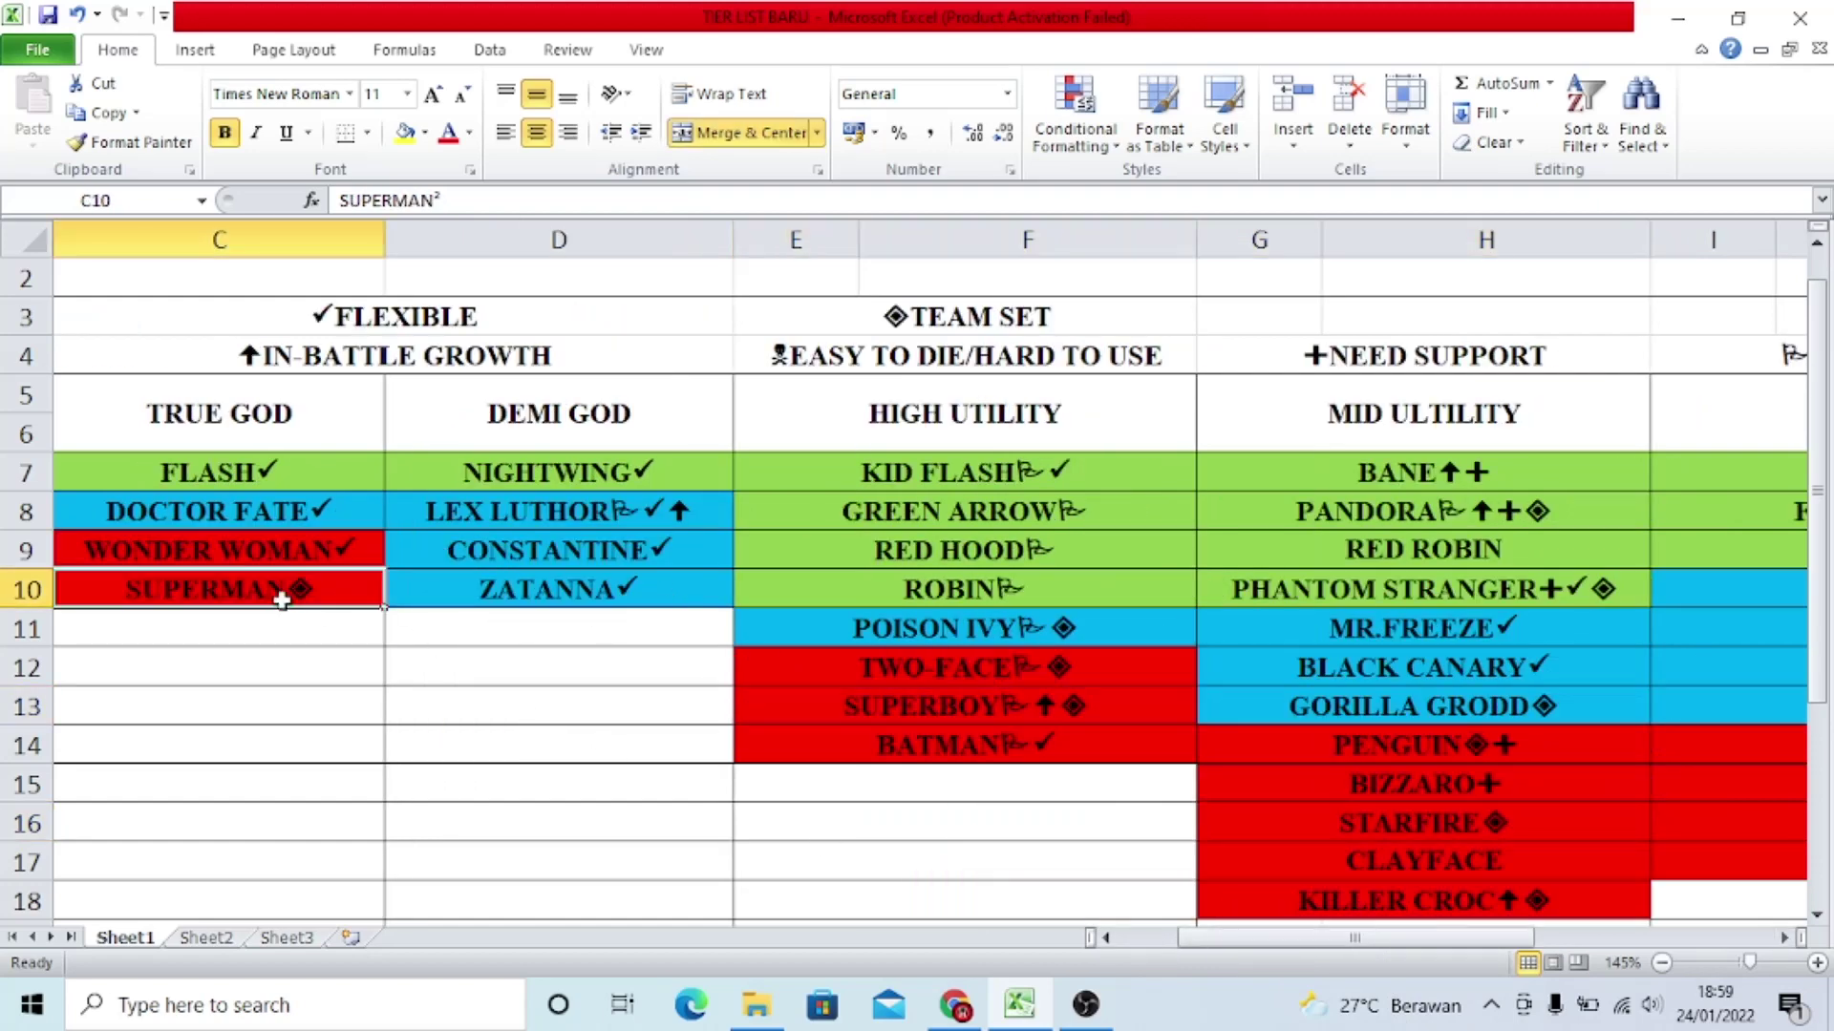
{"action": "left_click", "coordinate": [848, 721]}
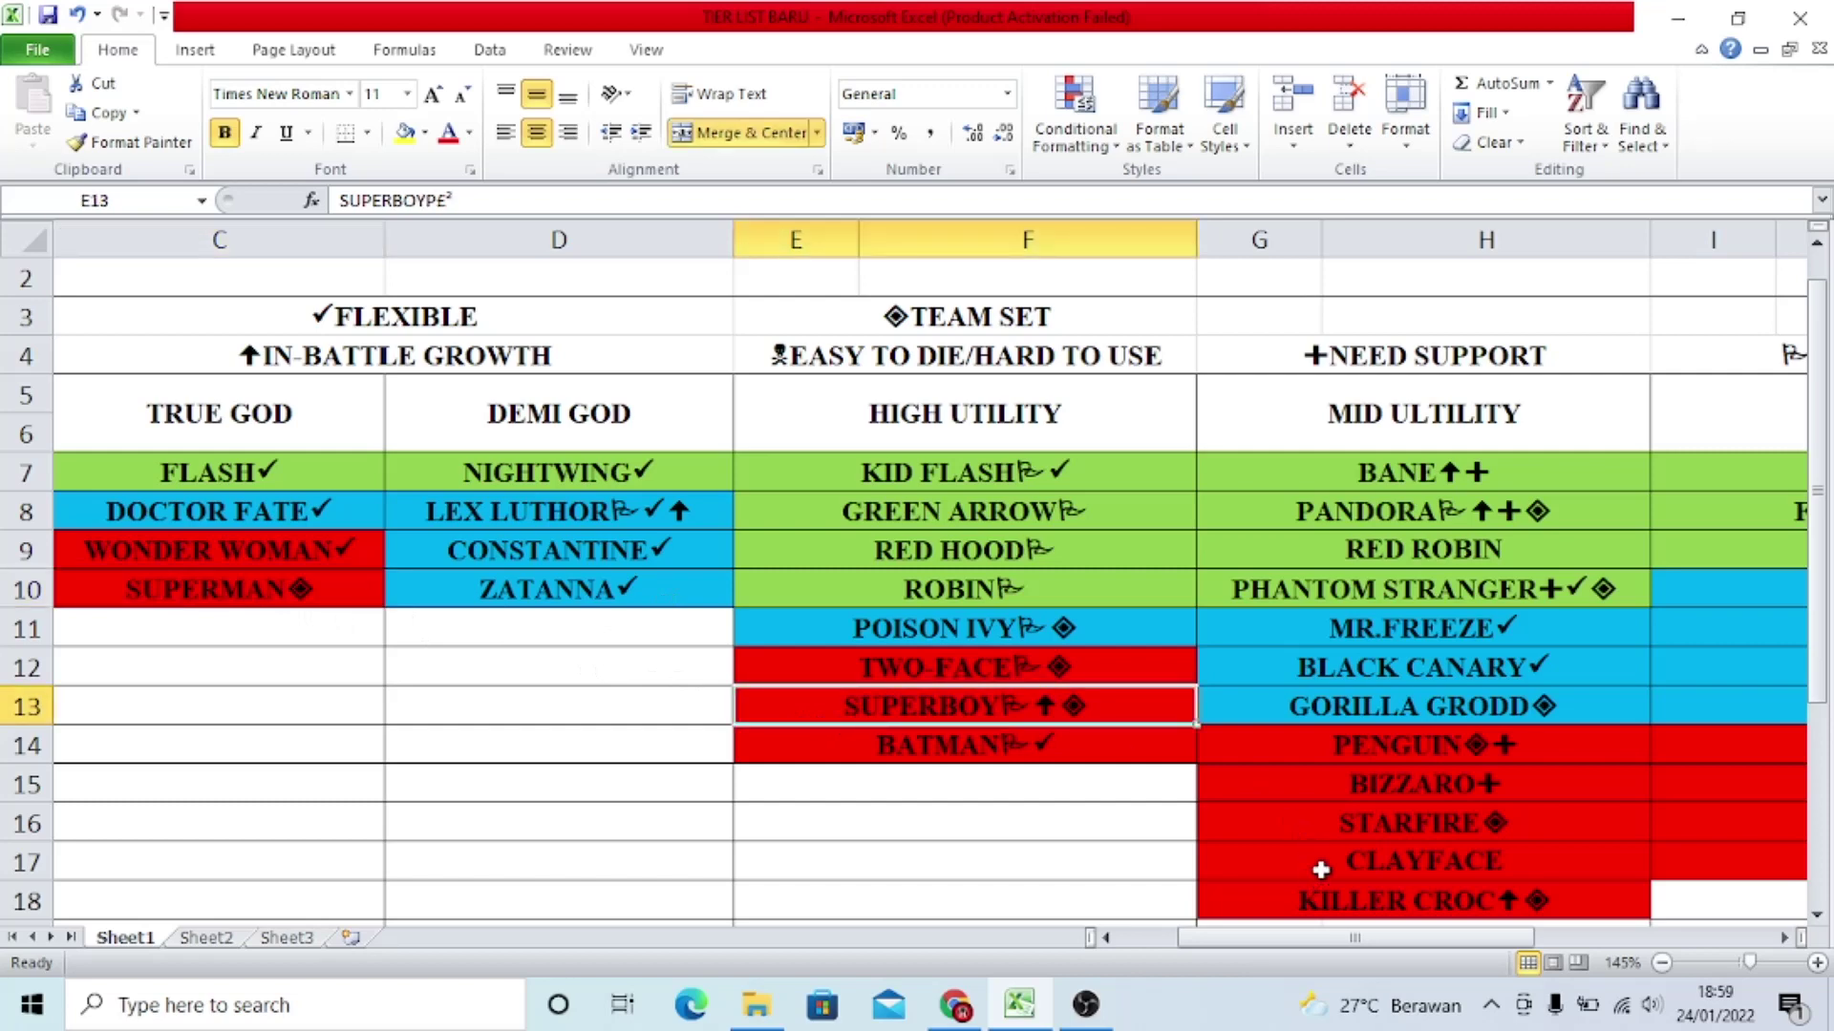
{"action": "left_click", "coordinate": [1331, 833]}
{"action": "left_click_drag", "start_coordinate": [1366, 941], "coordinate": [1483, 941]}
{"action": "left_click", "coordinate": [841, 603]}
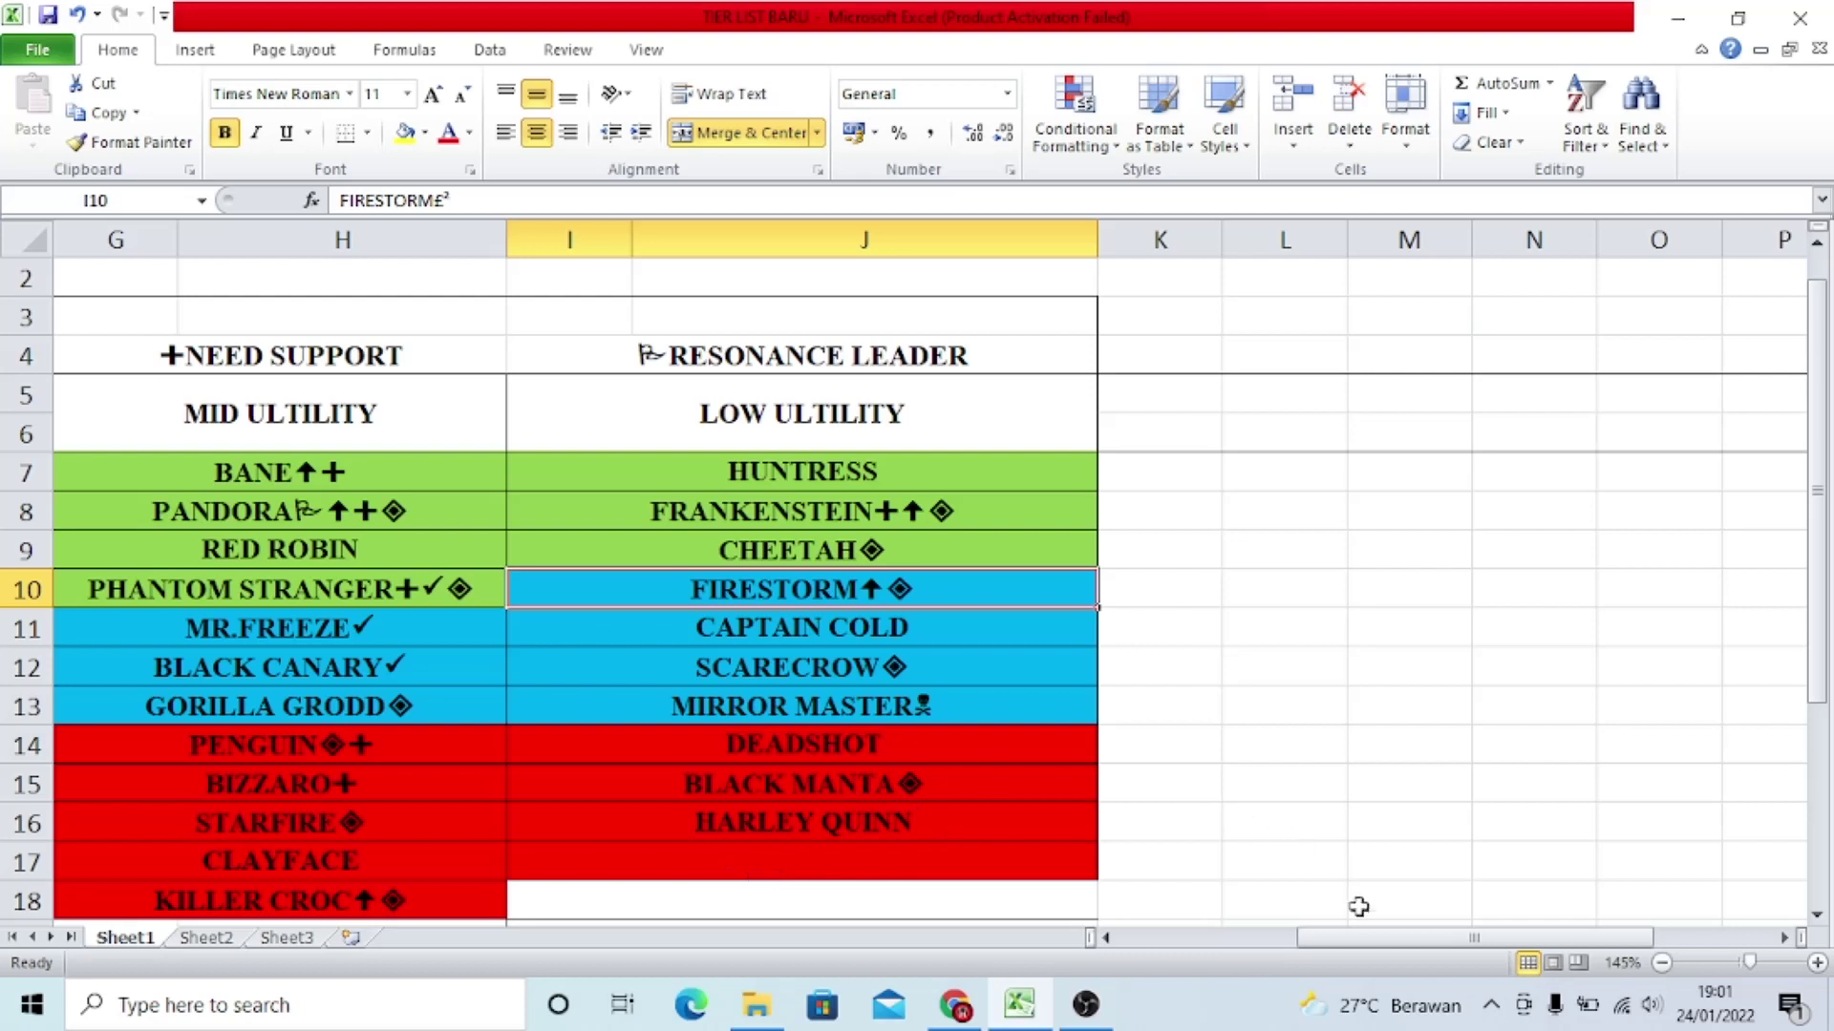
Step: Review the remaining blue Low Utility entries: Captain Cold, Scarecrow and Mirror Master
{"action": "left_click_drag", "start_coordinate": [1373, 950], "coordinate": [1368, 948]}
{"action": "left_click", "coordinate": [933, 630]}
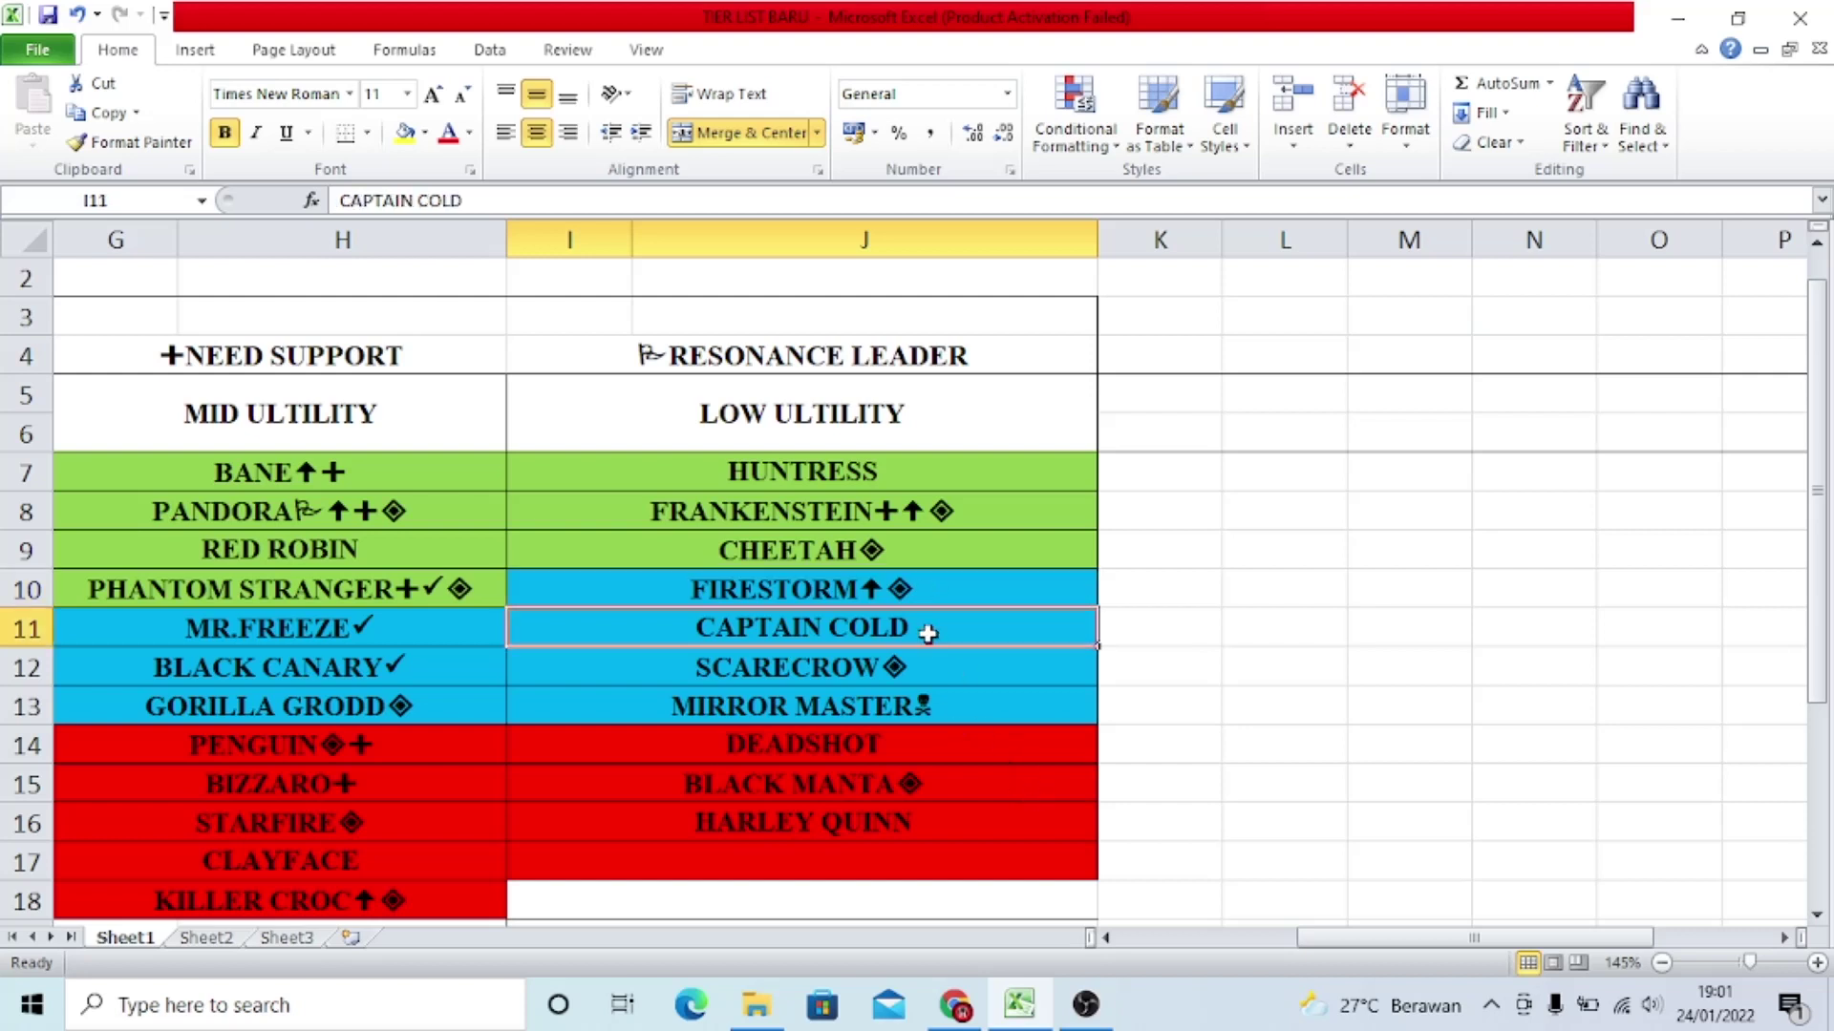
{"action": "left_click", "coordinate": [938, 682]}
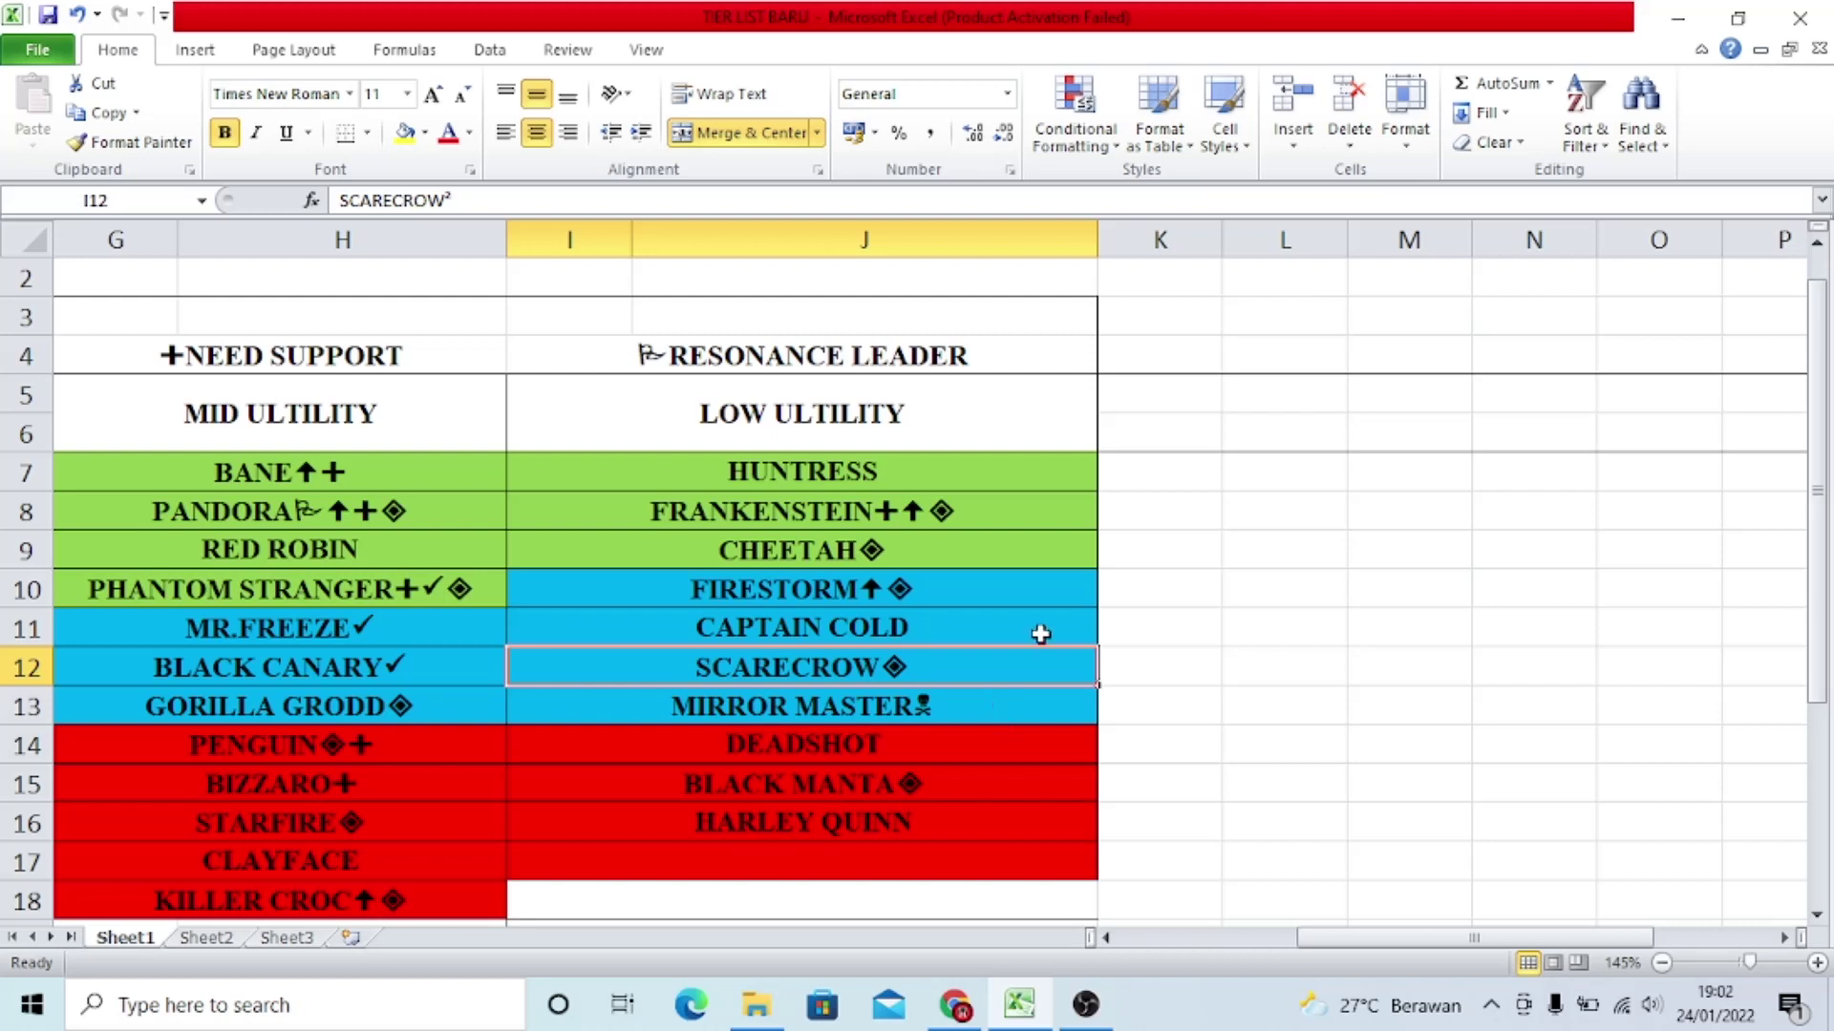
{"action": "left_click_drag", "start_coordinate": [1417, 938], "coordinate": [1405, 934]}
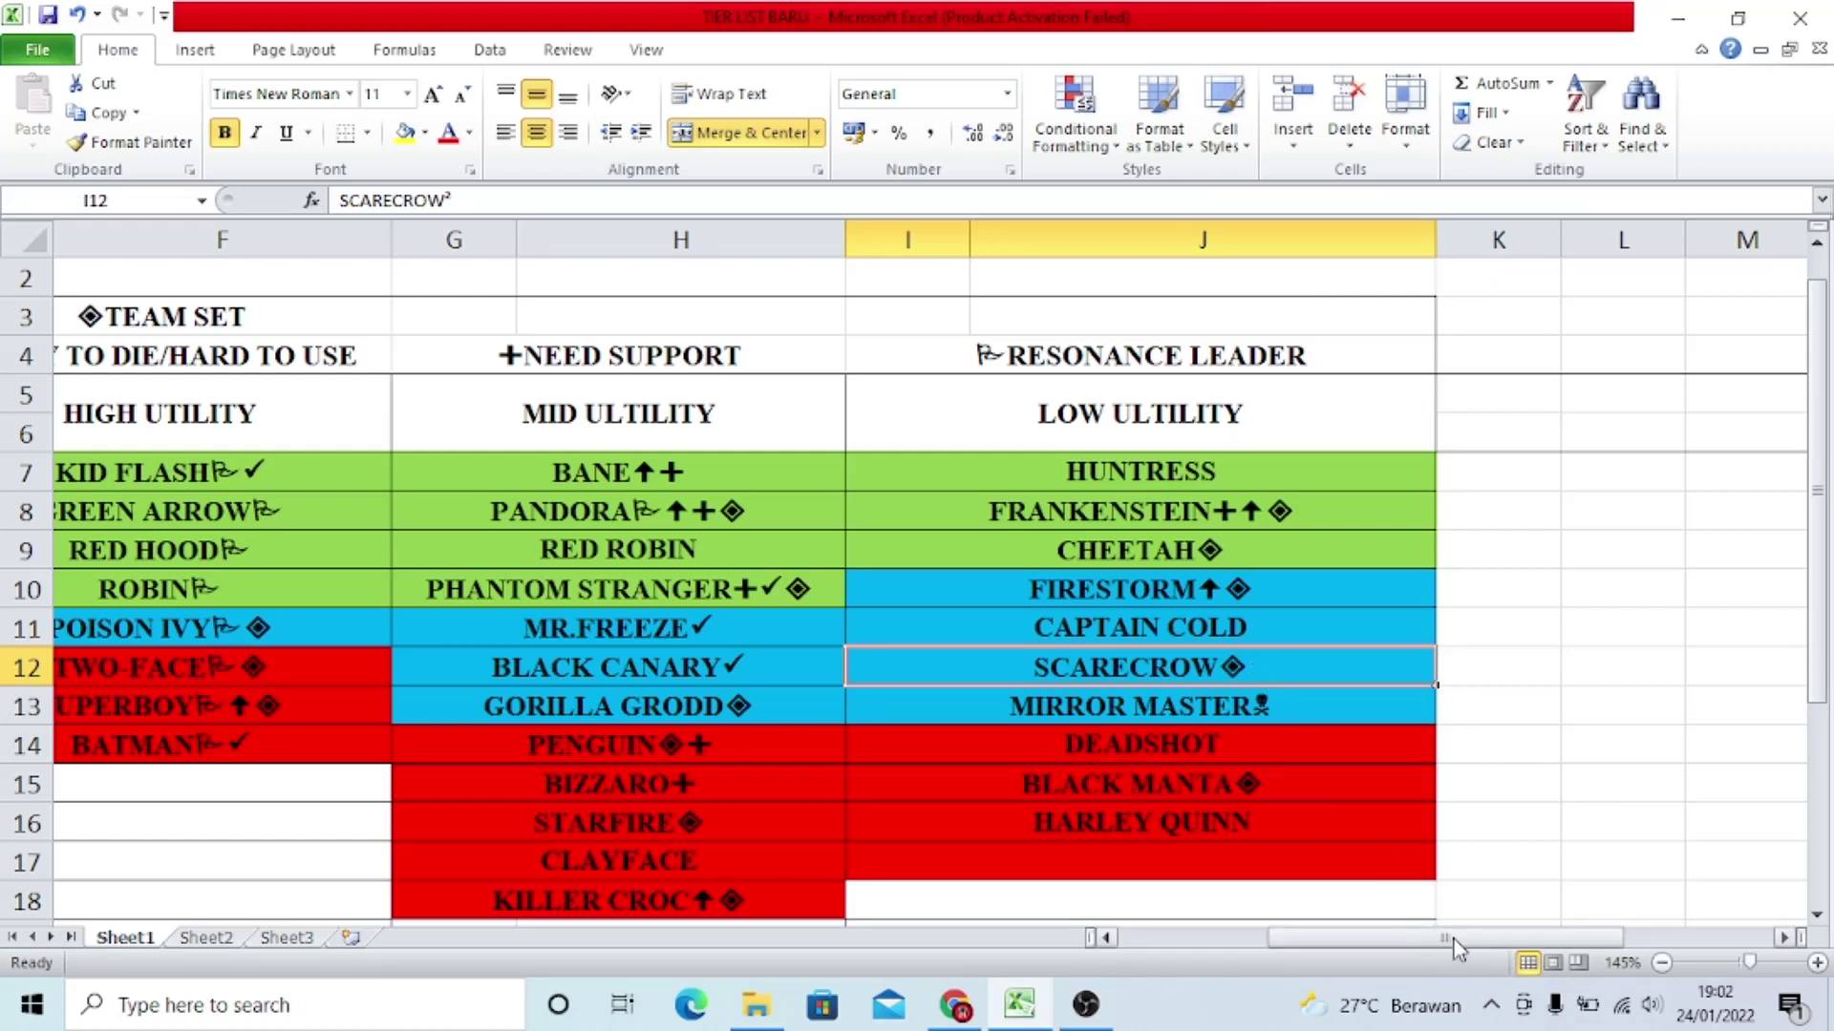
{"action": "left_click_drag", "start_coordinate": [1456, 944], "coordinate": [1433, 941]}
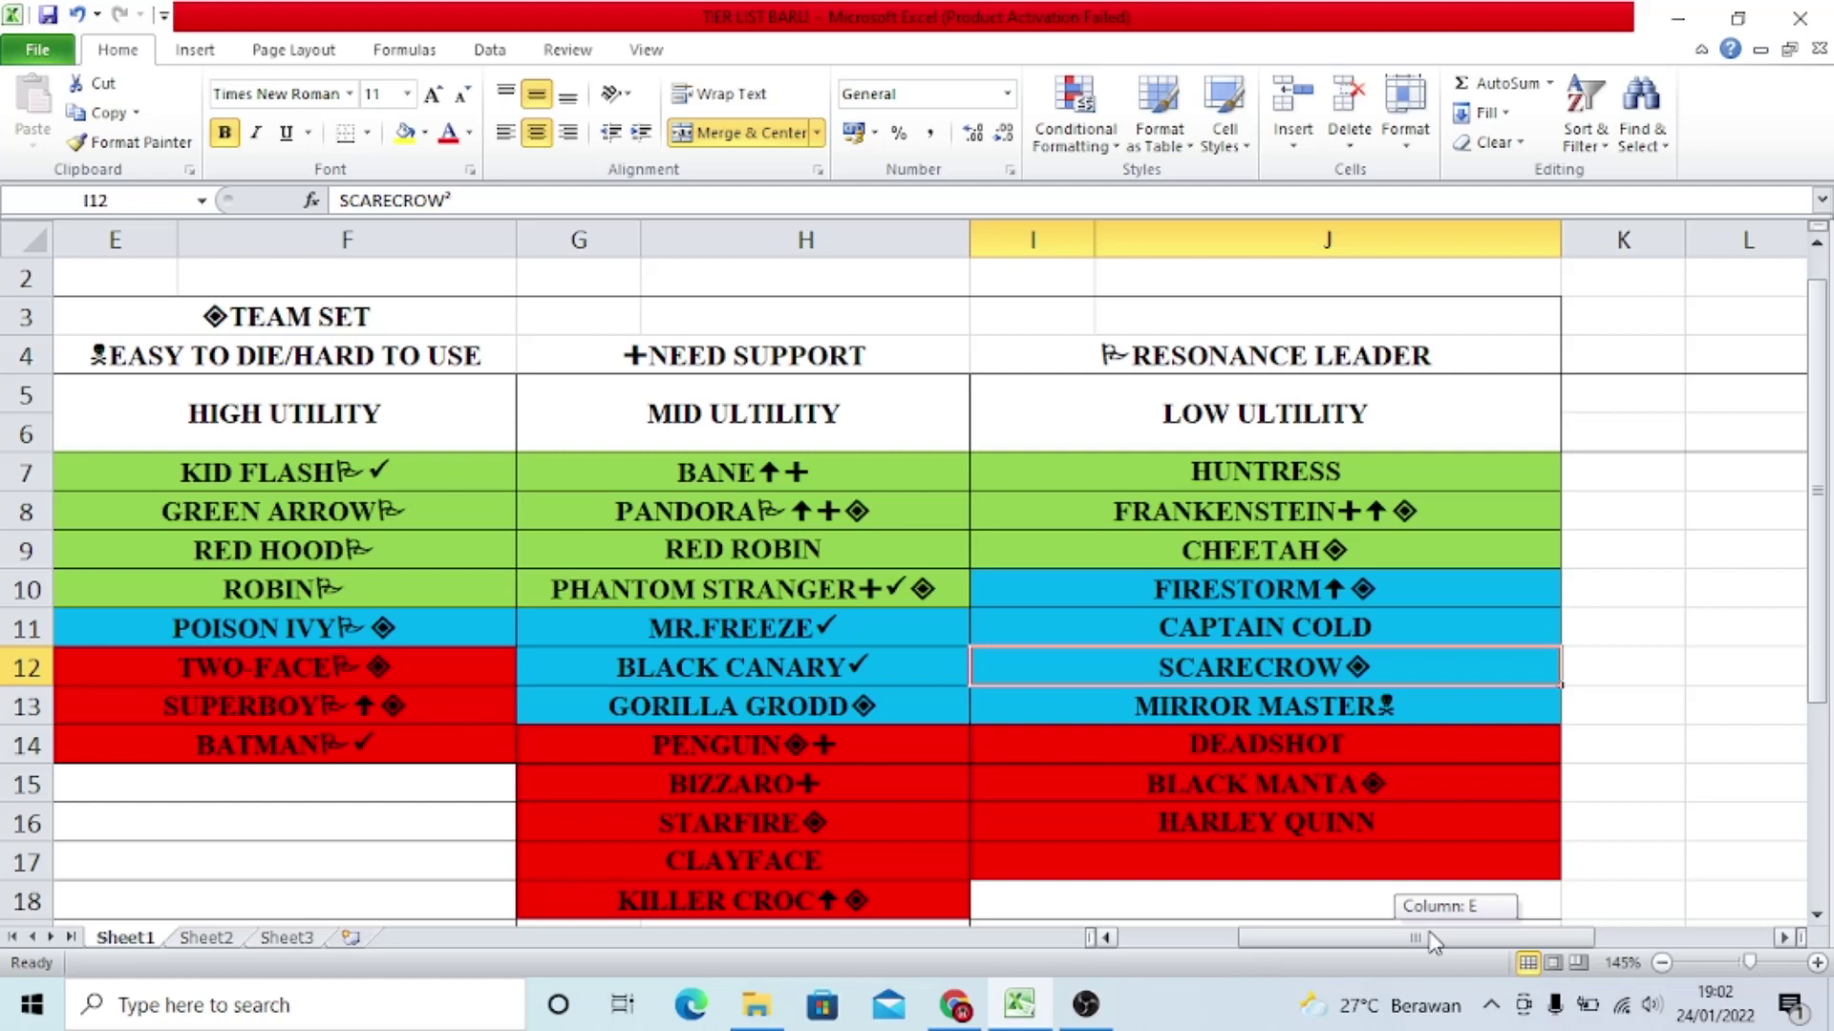
{"action": "left_click_drag", "start_coordinate": [1430, 940], "coordinate": [1430, 940]}
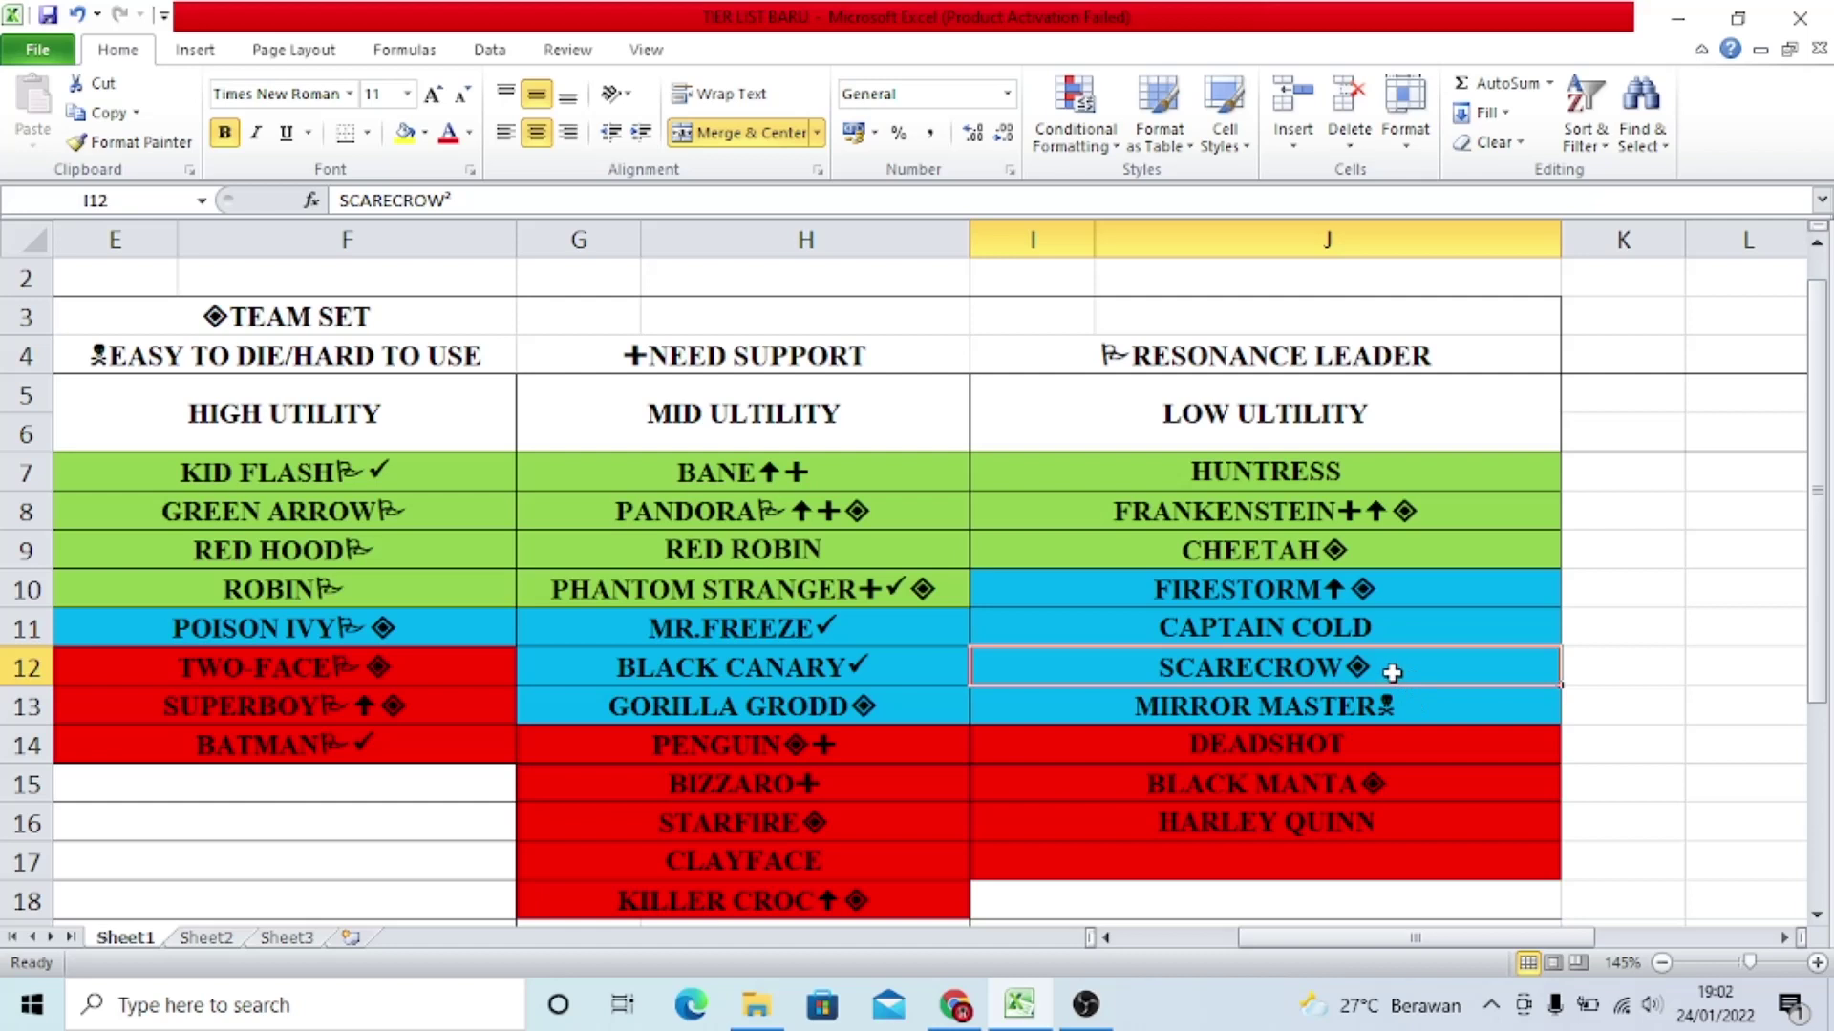
{"action": "left_click", "coordinate": [1376, 554]}
{"action": "left_click", "coordinate": [1369, 702]}
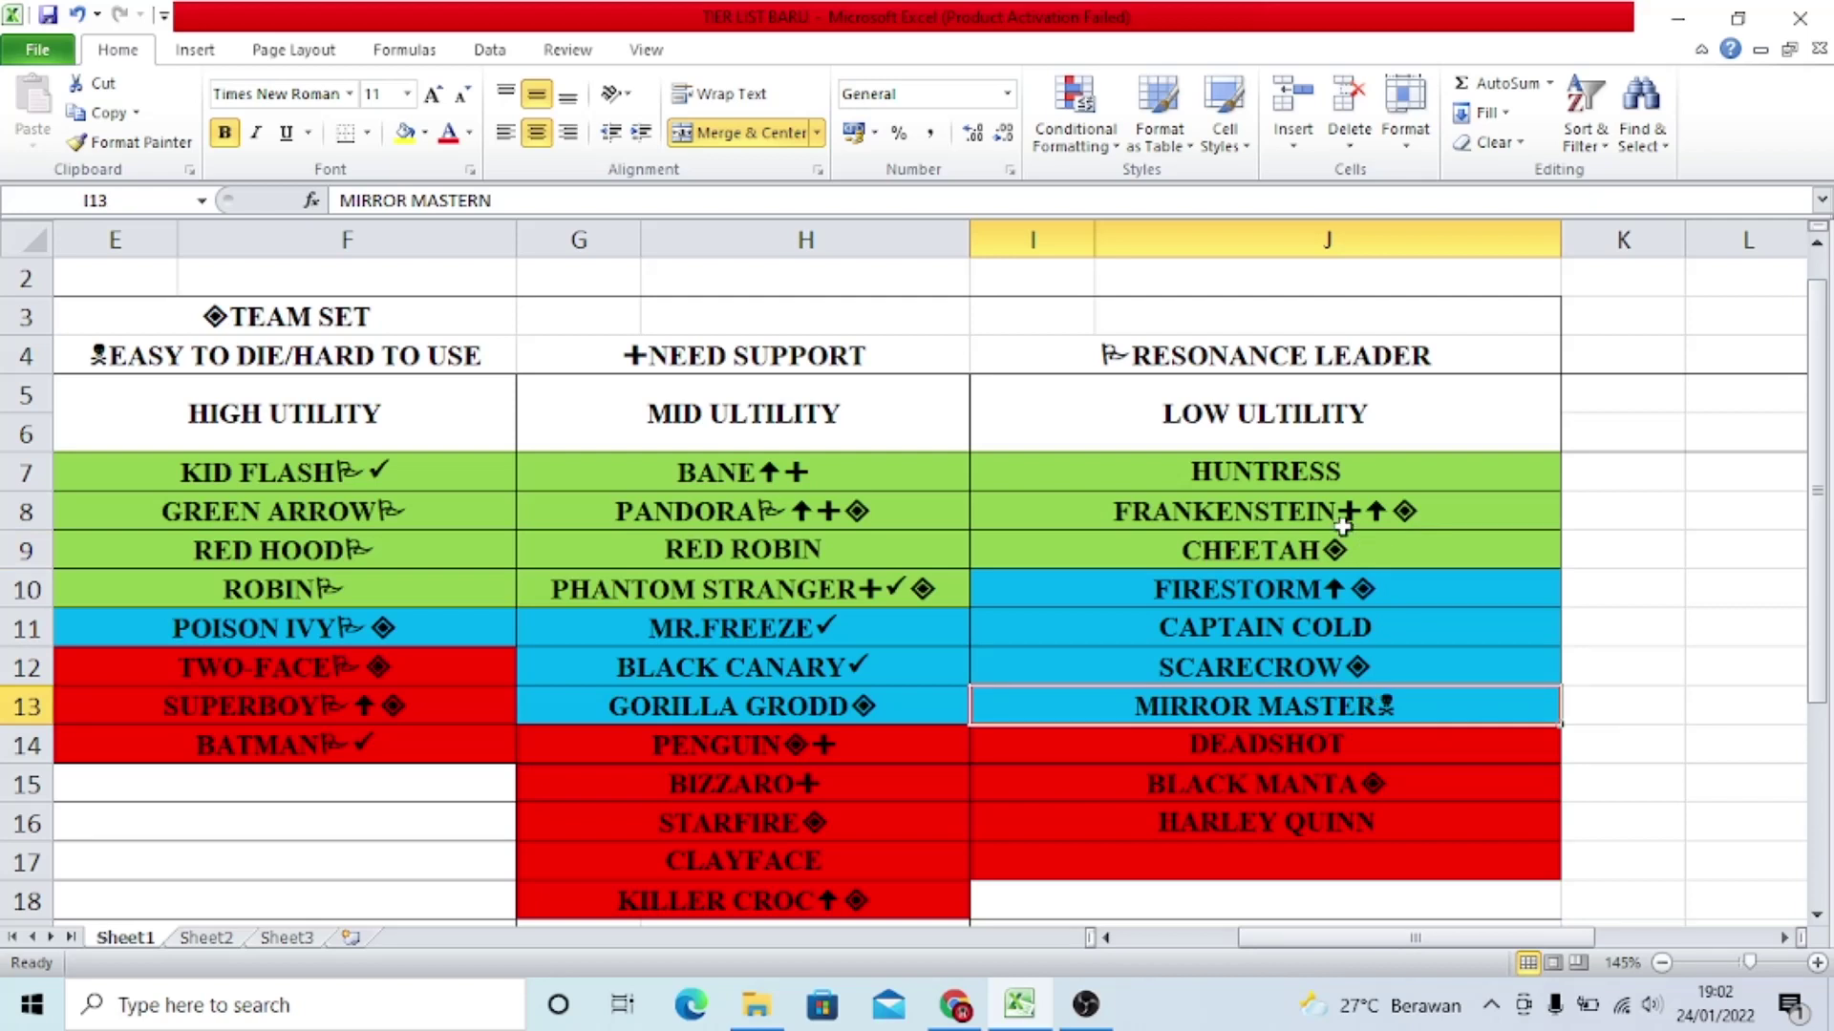
Step: Re-examine the Low Utility entries Scarecrow and Mirror Master against their symbols in the legend
{"action": "left_click", "coordinate": [1411, 676]}
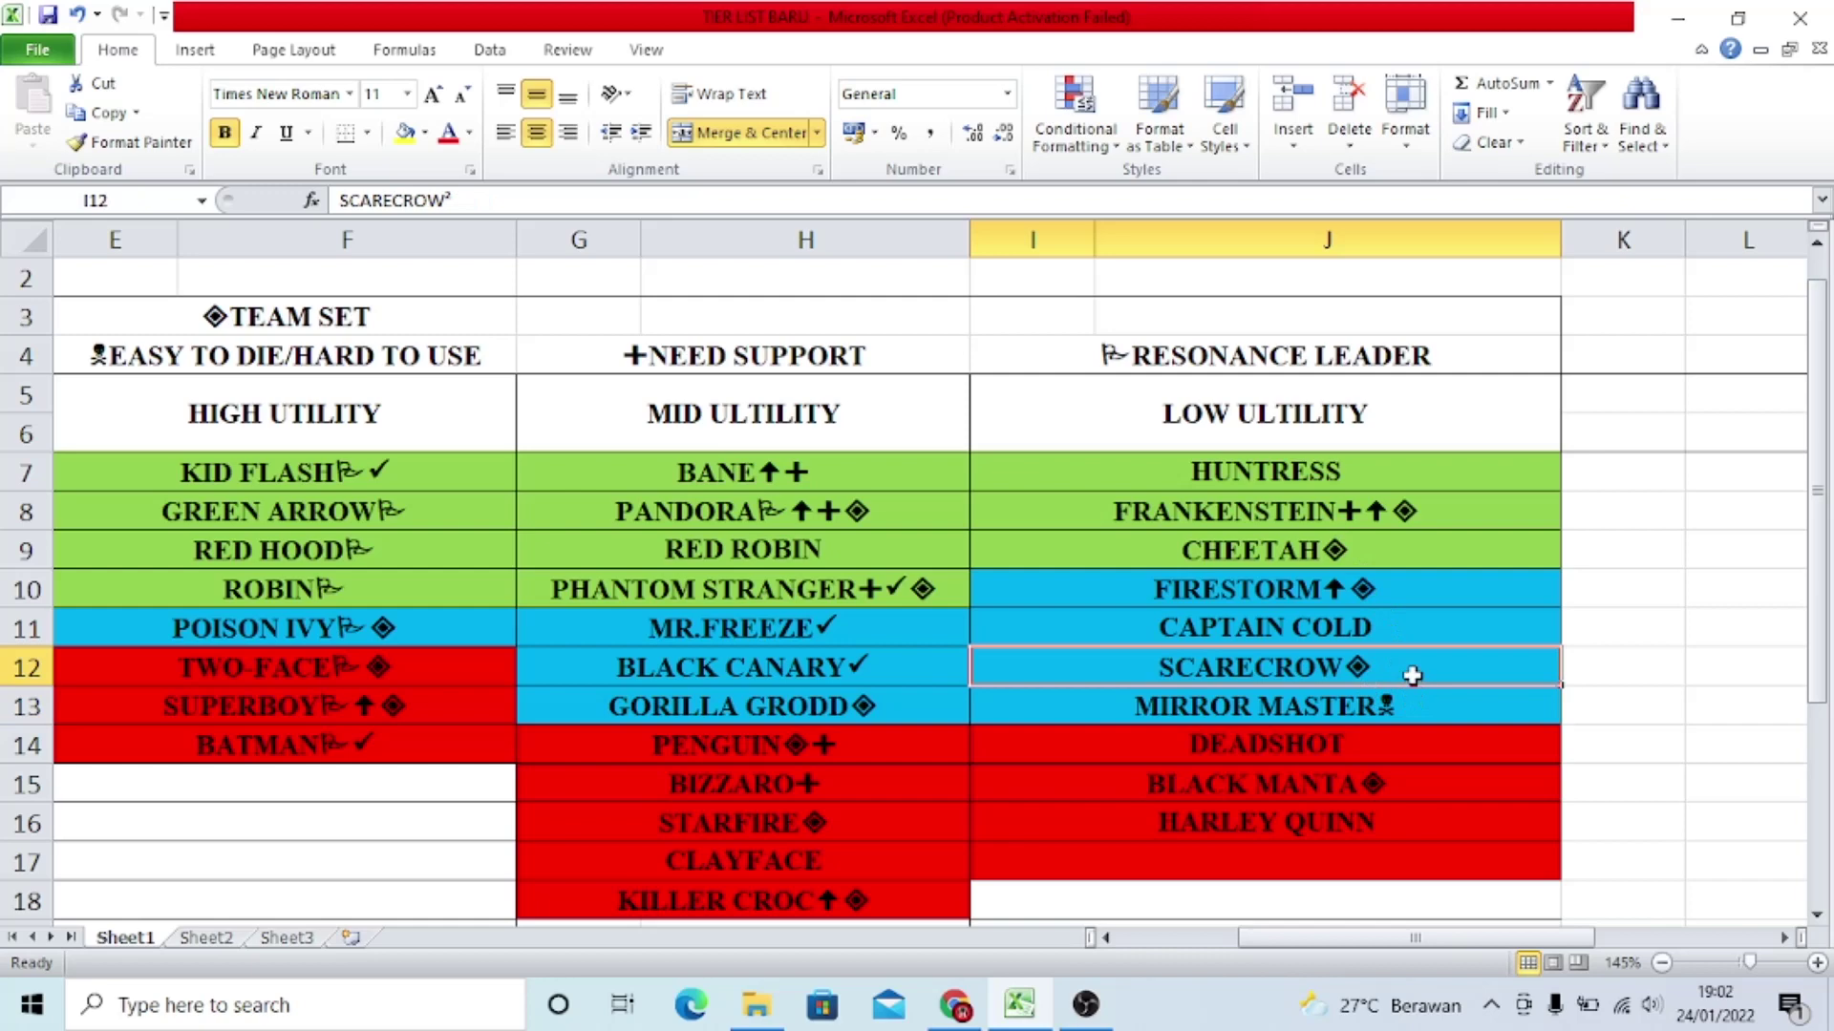
{"action": "scroll", "coordinate": [1492, 432], "scroll_direction": "down", "scroll_amount": 1}
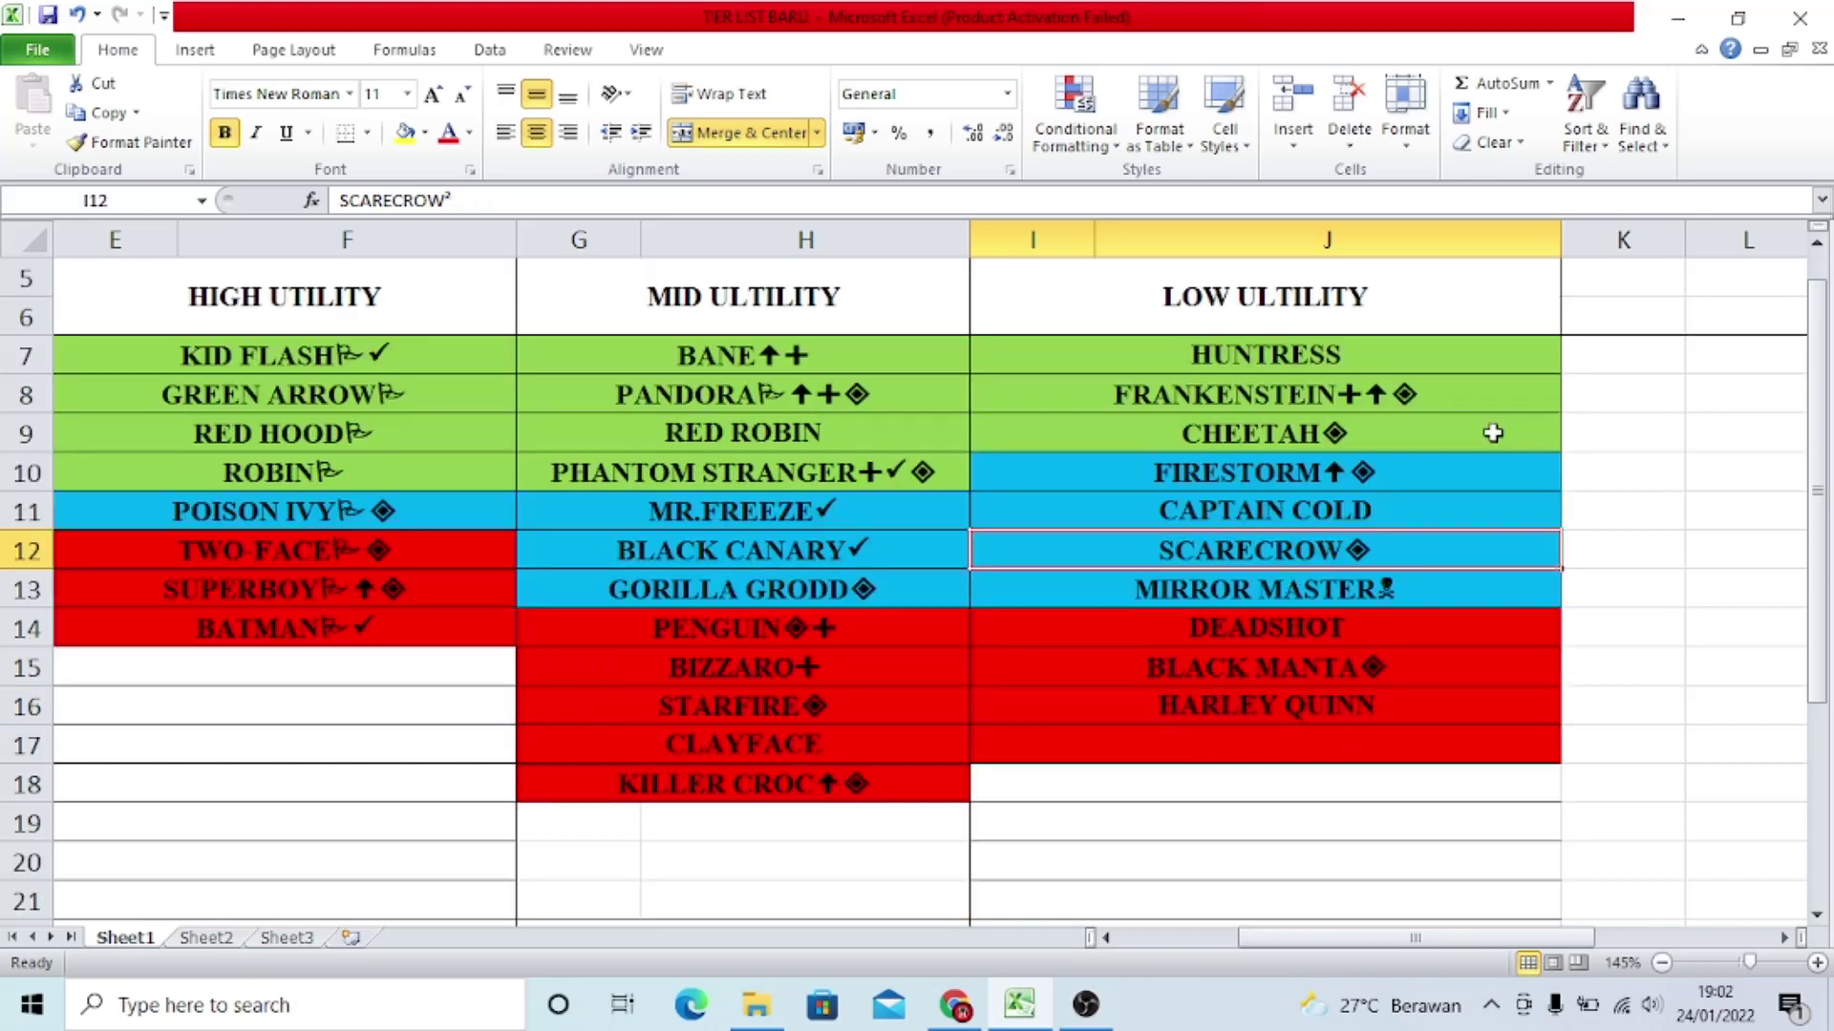
{"action": "left_click", "coordinate": [1412, 599]}
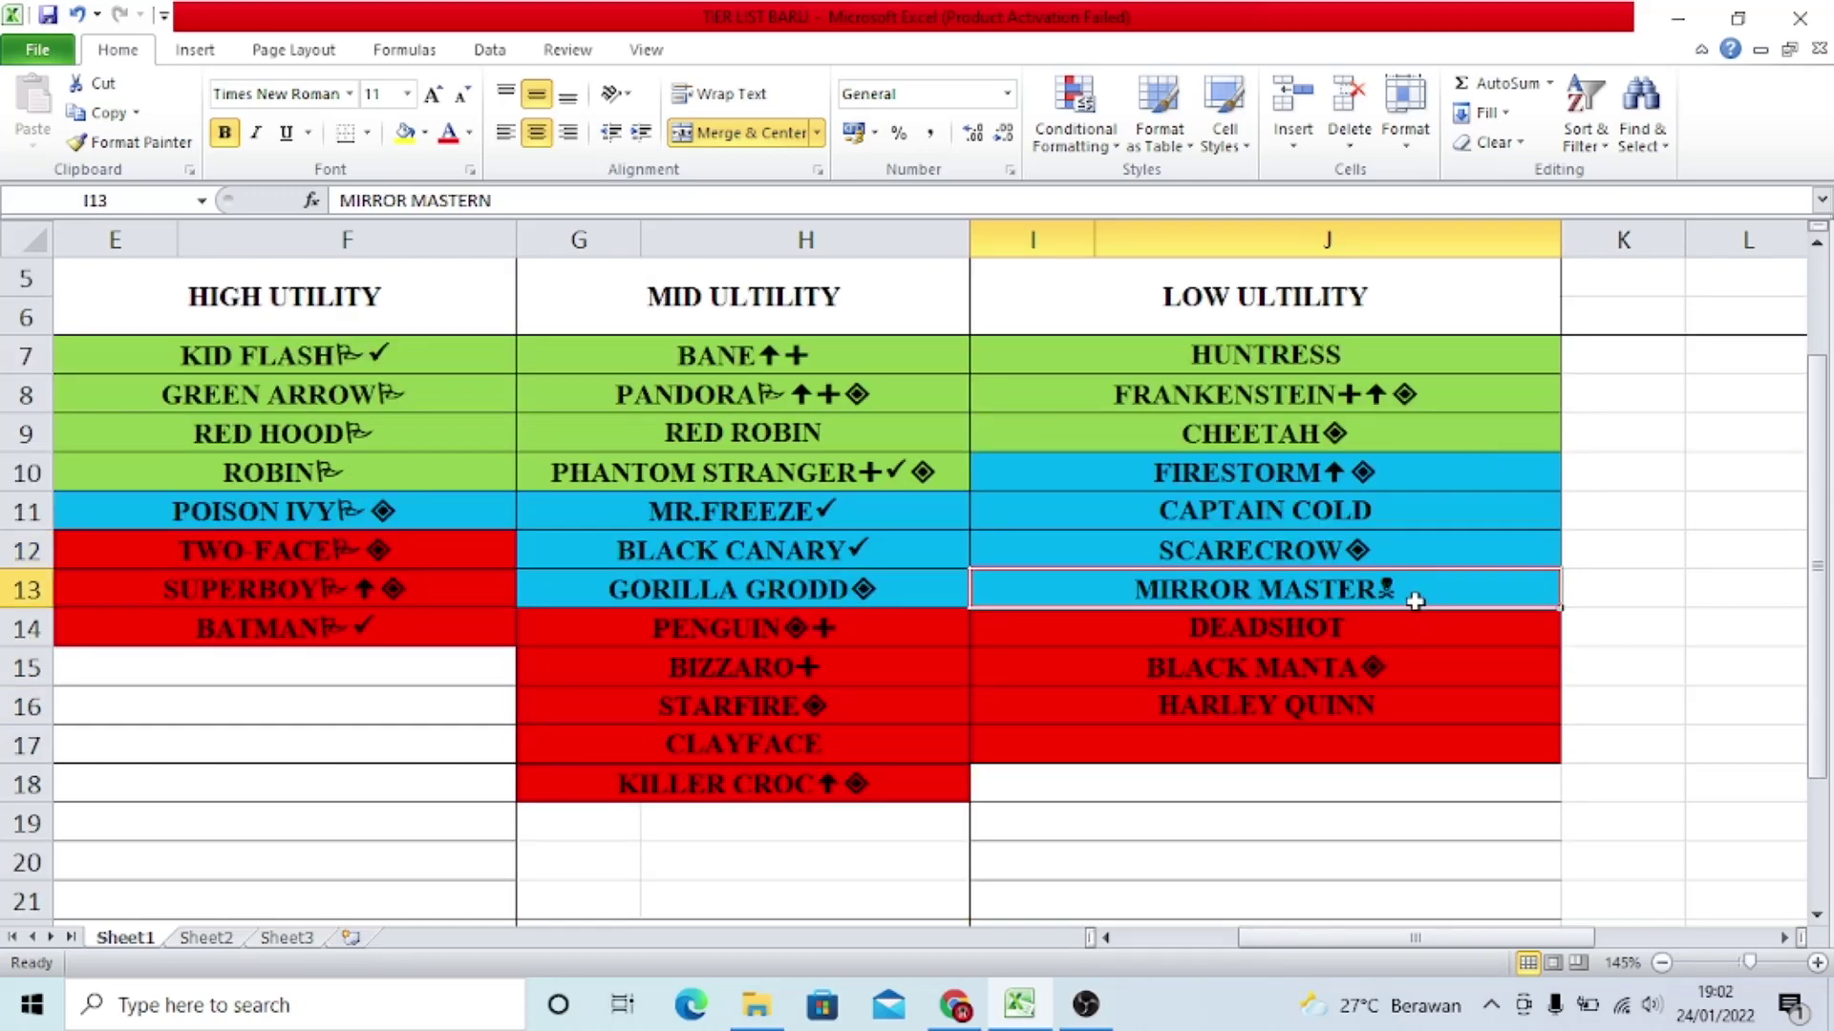
{"action": "scroll", "coordinate": [1413, 602], "scroll_direction": "up", "scroll_amount": 1}
{"action": "mouse_move", "coordinate": [1416, 938]}
{"action": "left_mouse_down"}
{"action": "mouse_move", "coordinate": [1397, 945]}
{"action": "mouse_move", "coordinate": [1417, 942]}
{"action": "left_mouse_up"}
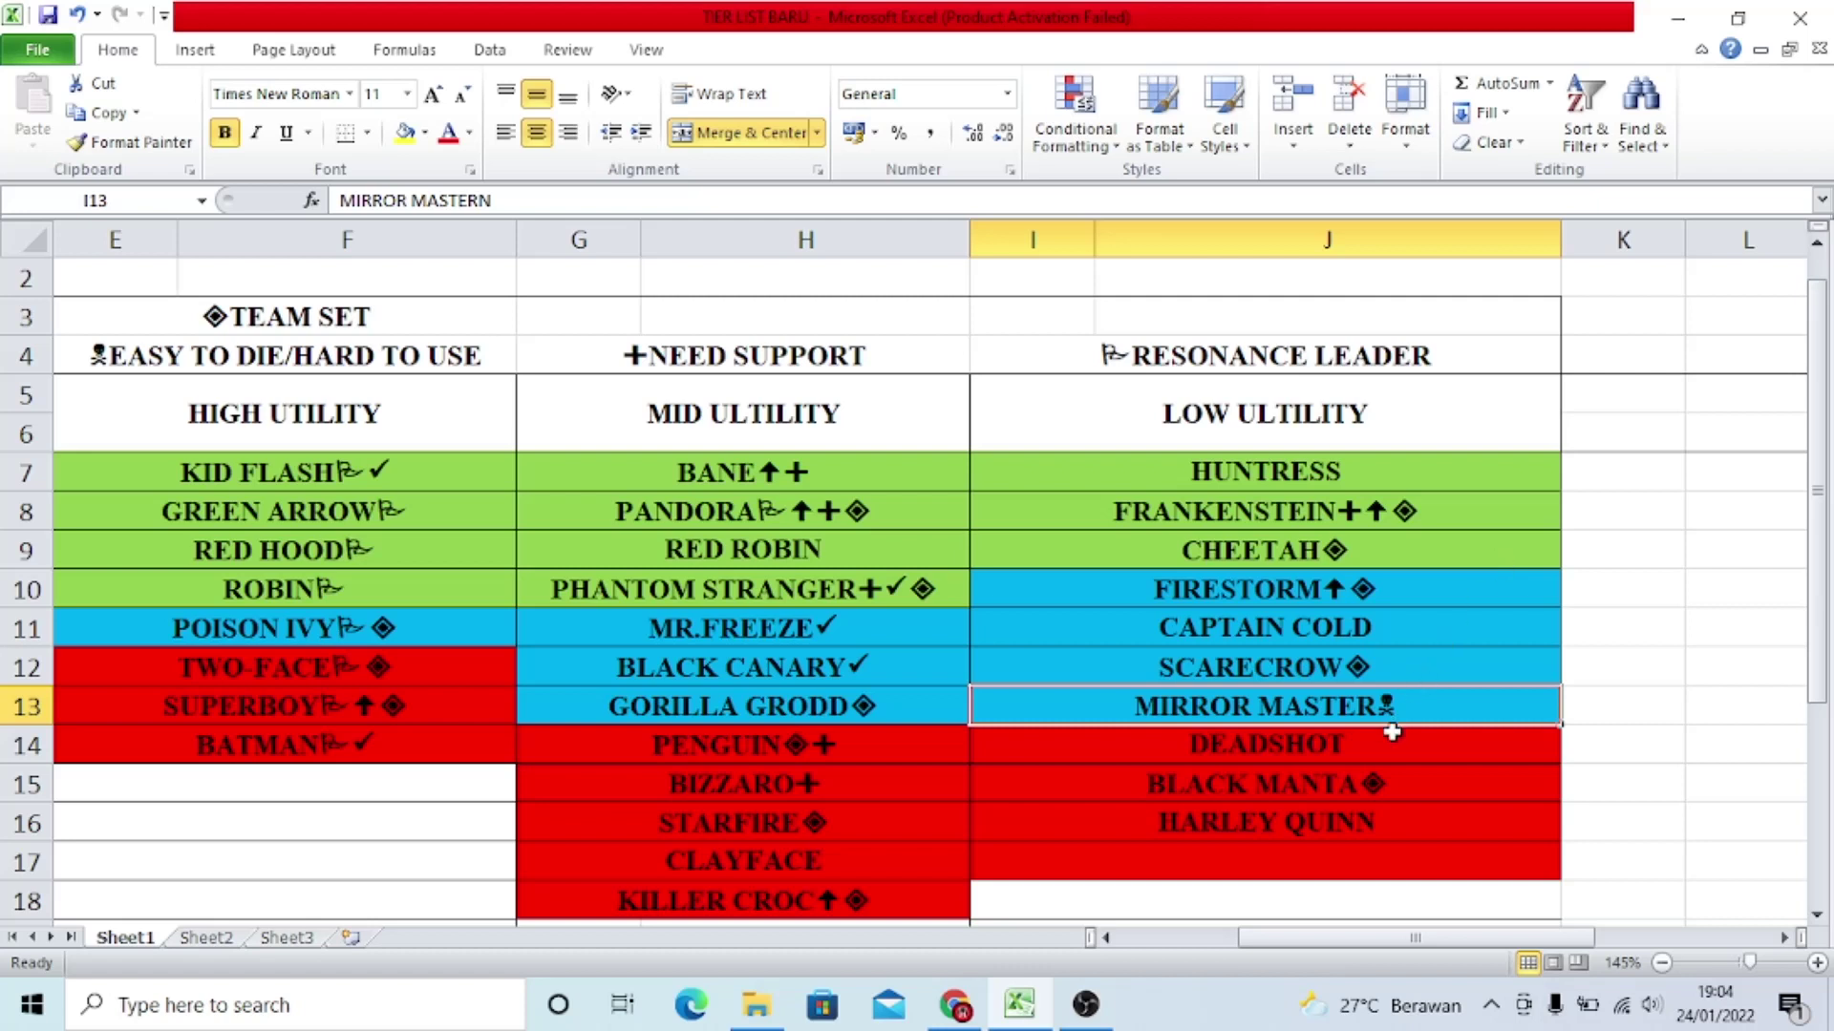
Step: Review the red Low Utility entries Deadshot, Harley Quinn and Black Manta
{"action": "scroll", "coordinate": [1452, 741], "scroll_direction": "down", "scroll_amount": 1}
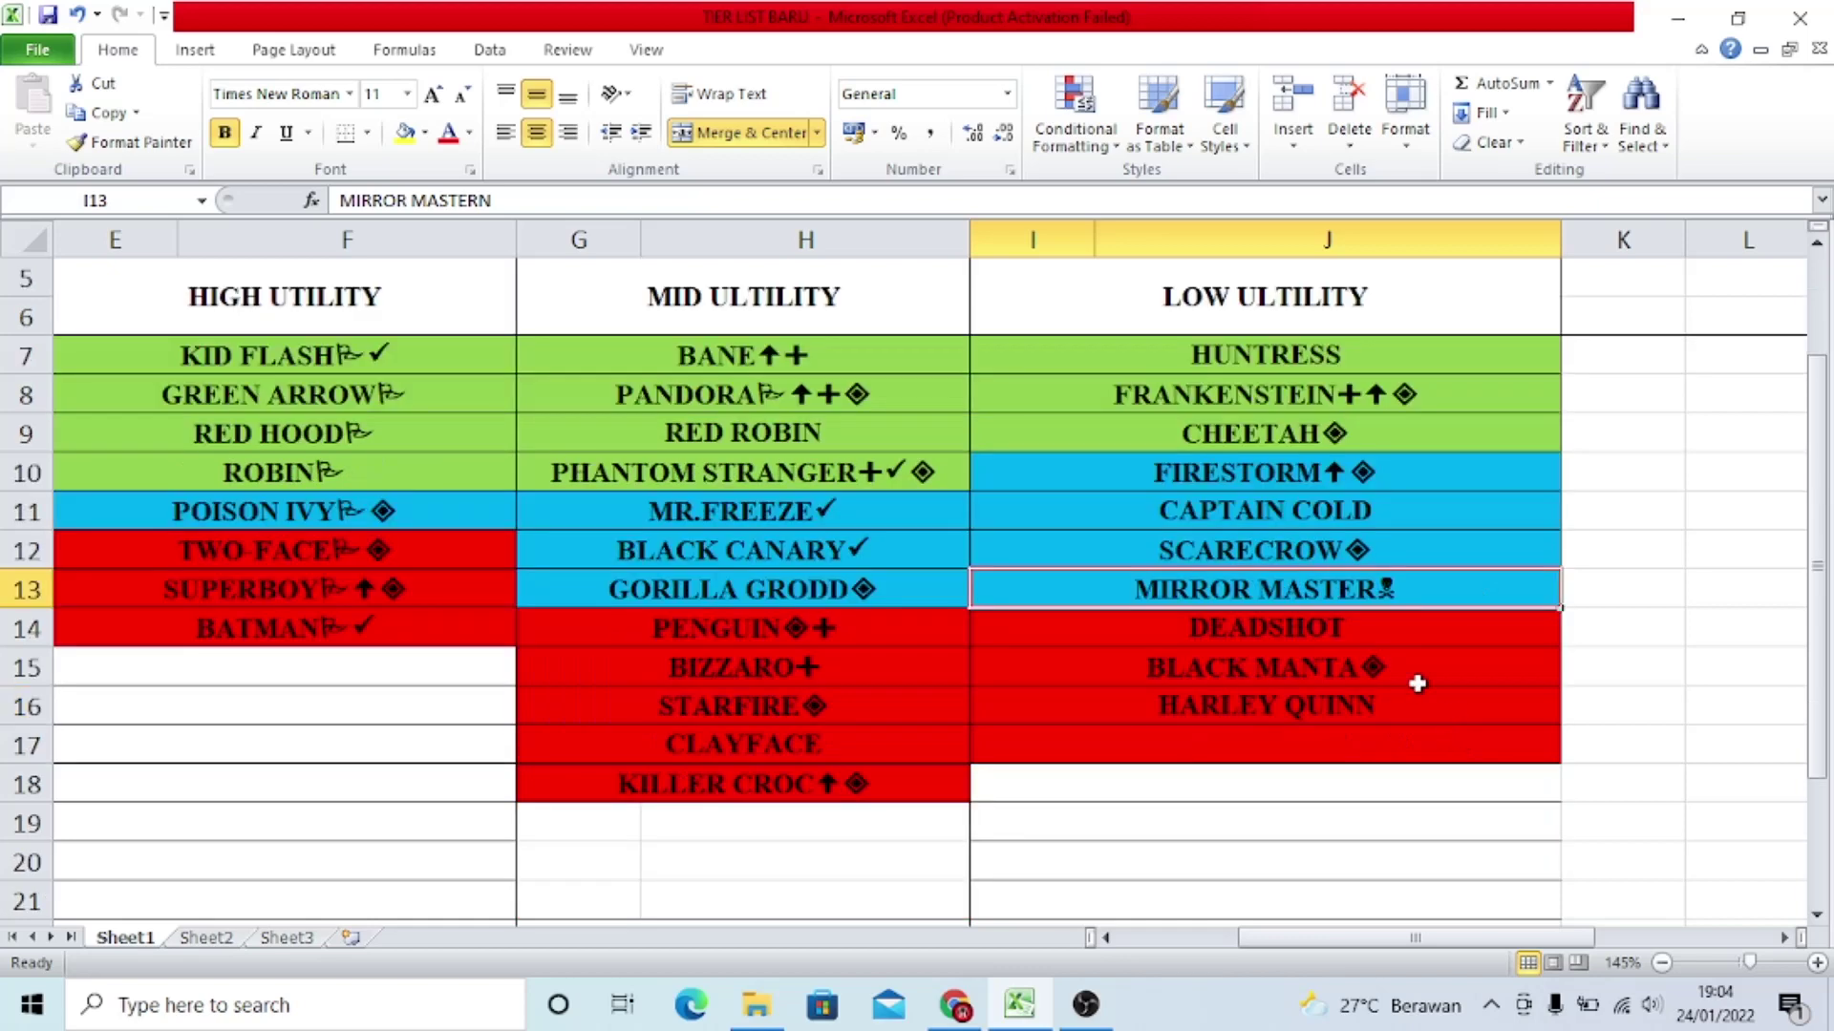
{"action": "left_click", "coordinate": [1367, 630]}
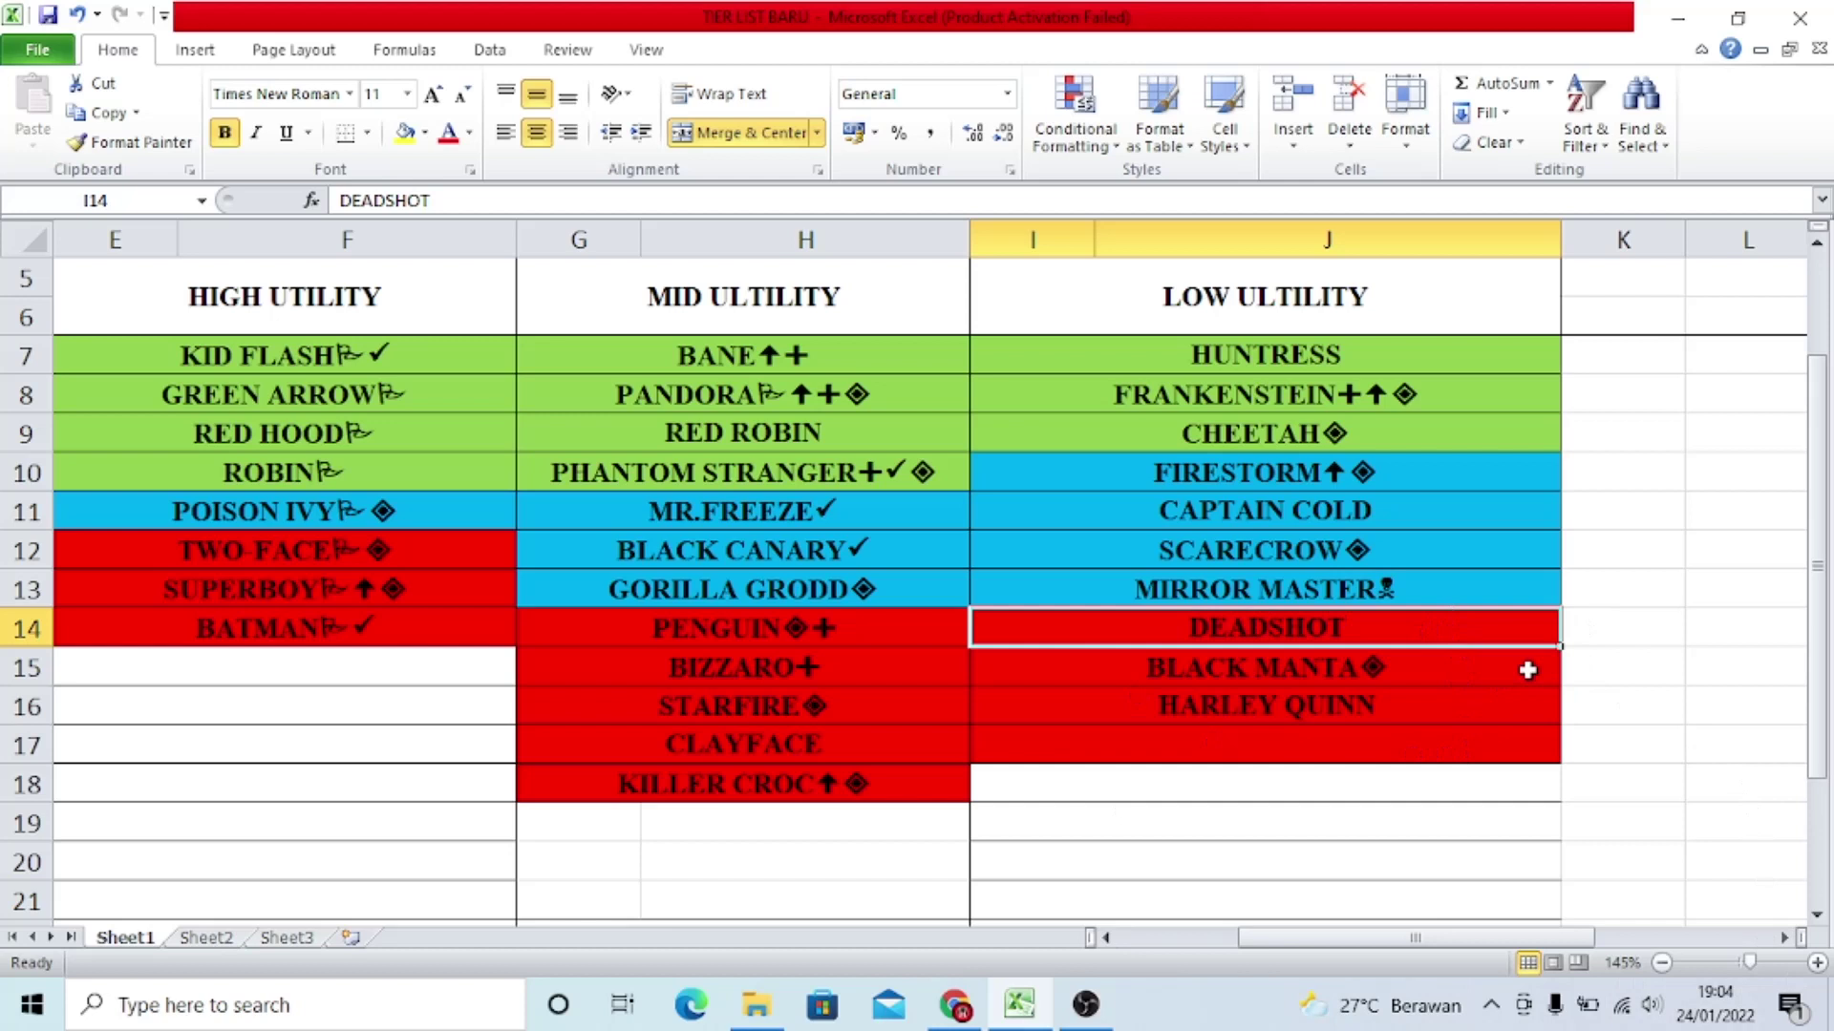
{"action": "left_click", "coordinate": [1412, 691]}
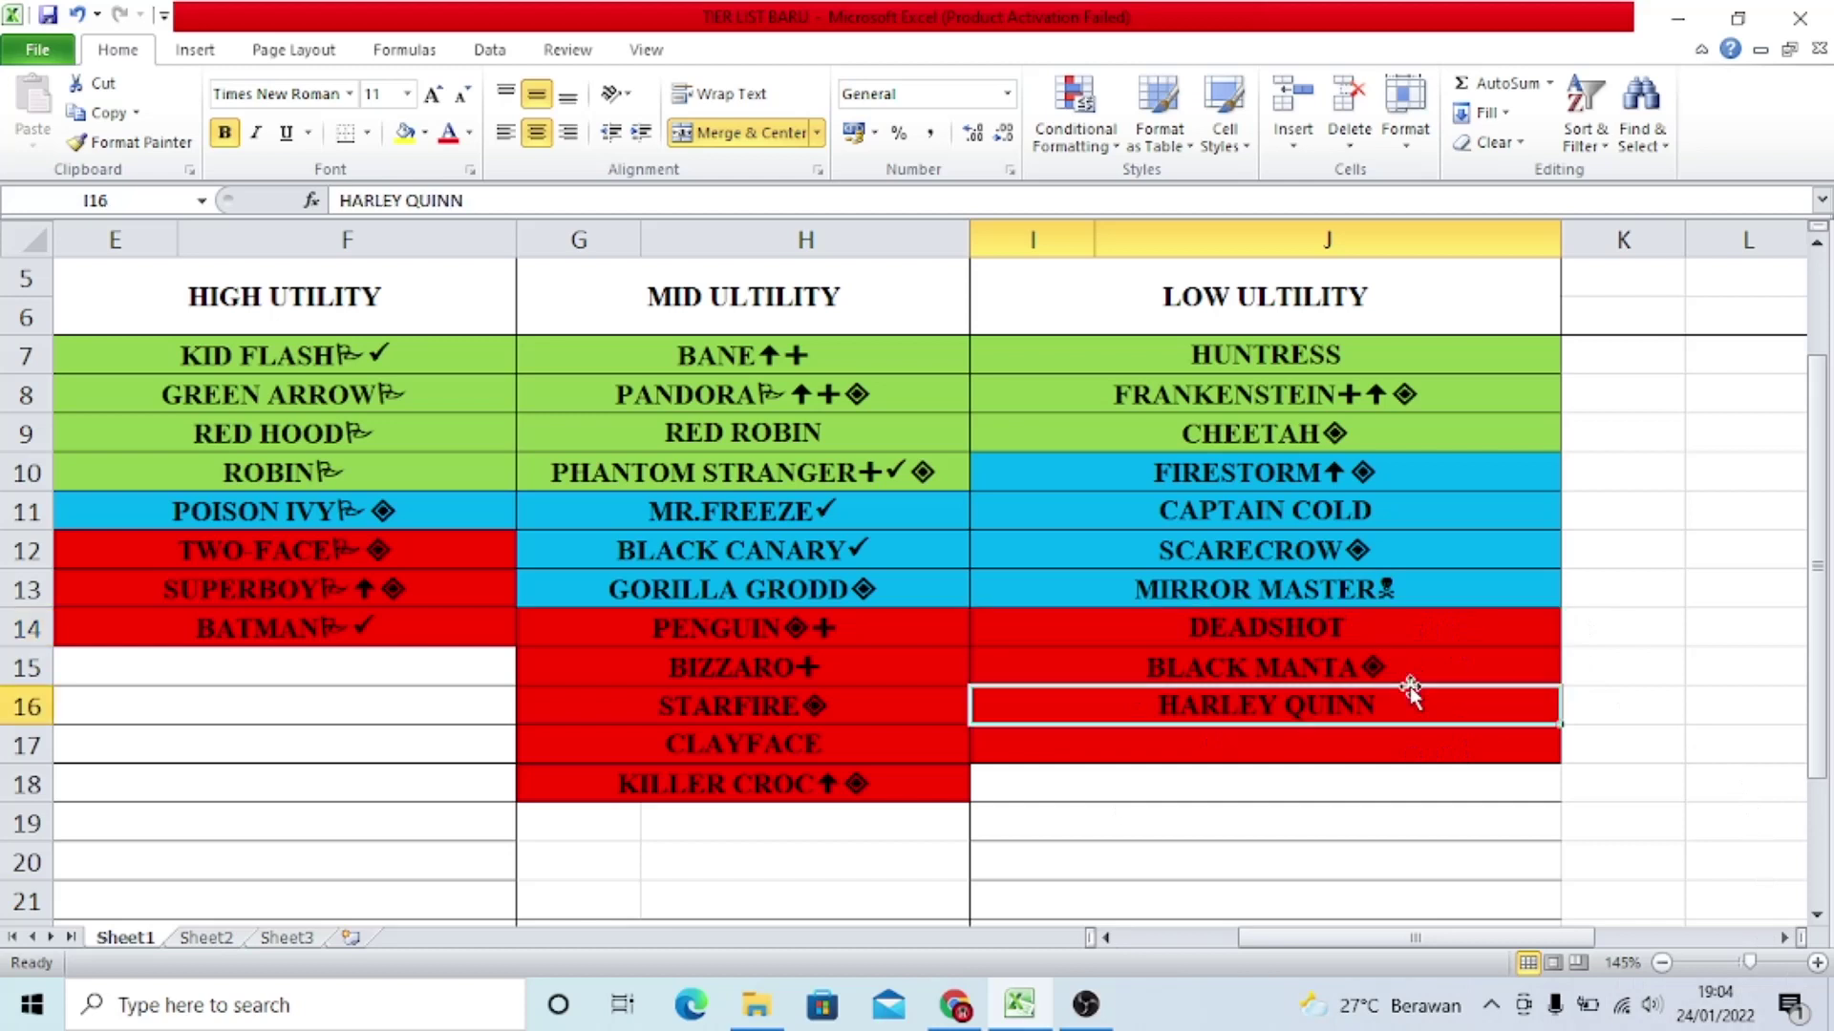
{"action": "left_click", "coordinate": [1402, 674]}
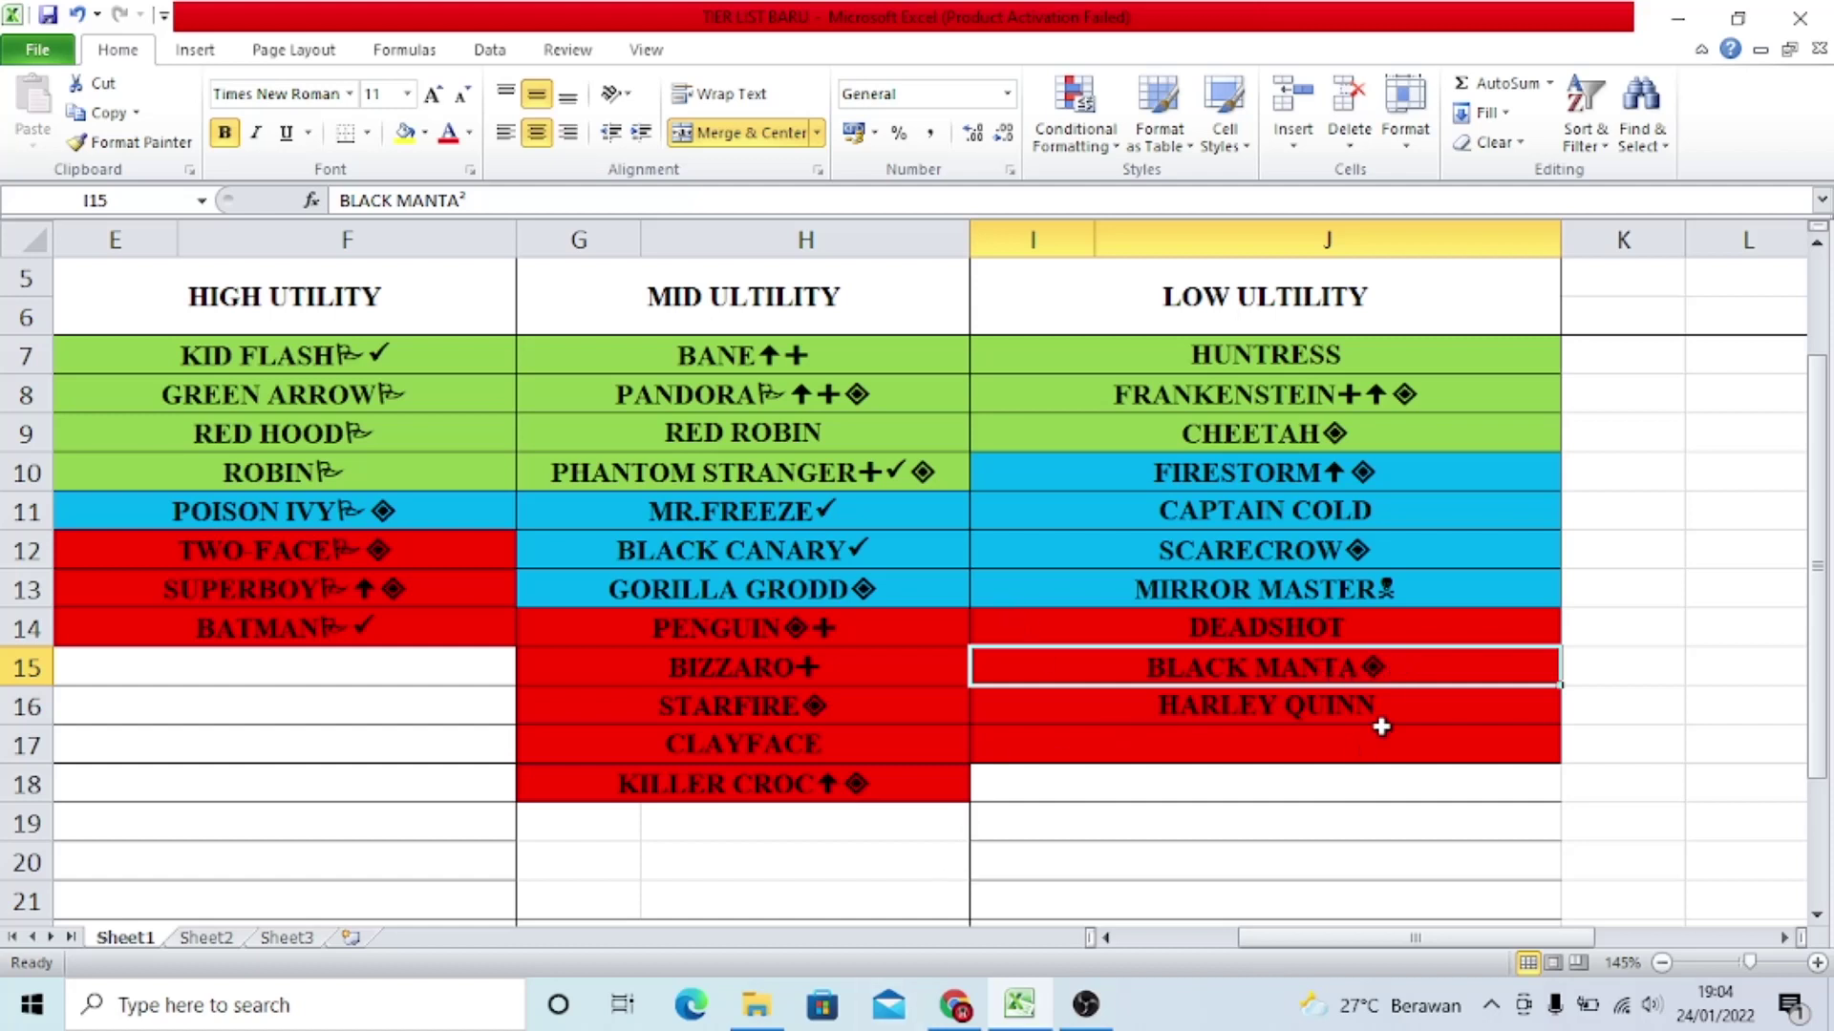
Step: Compare Black Manta with Firestorm in Low Utility and with the characters in the higher tiers
{"action": "left_click", "coordinate": [1417, 946]}
{"action": "left_click_drag", "start_coordinate": [1416, 945], "coordinate": [1345, 946]}
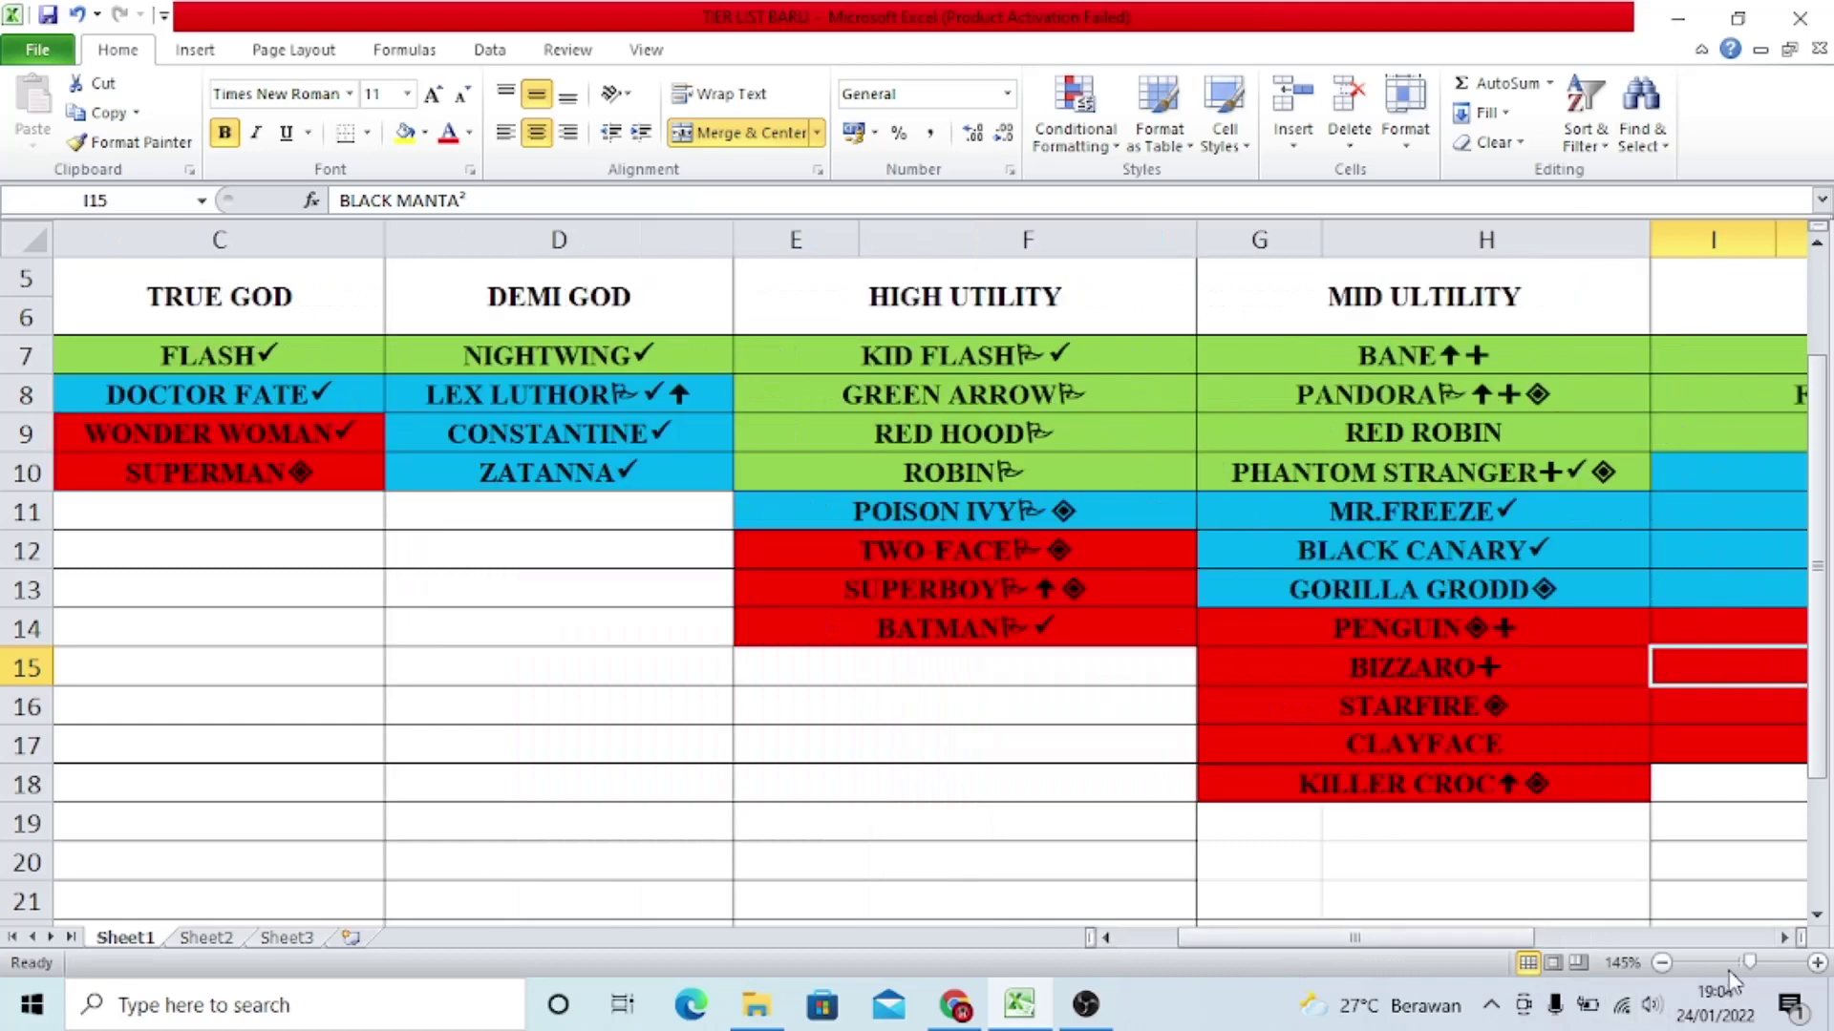
{"action": "left_click_drag", "start_coordinate": [1423, 944], "coordinate": [1440, 945]}
{"action": "left_click", "coordinate": [1621, 470]}
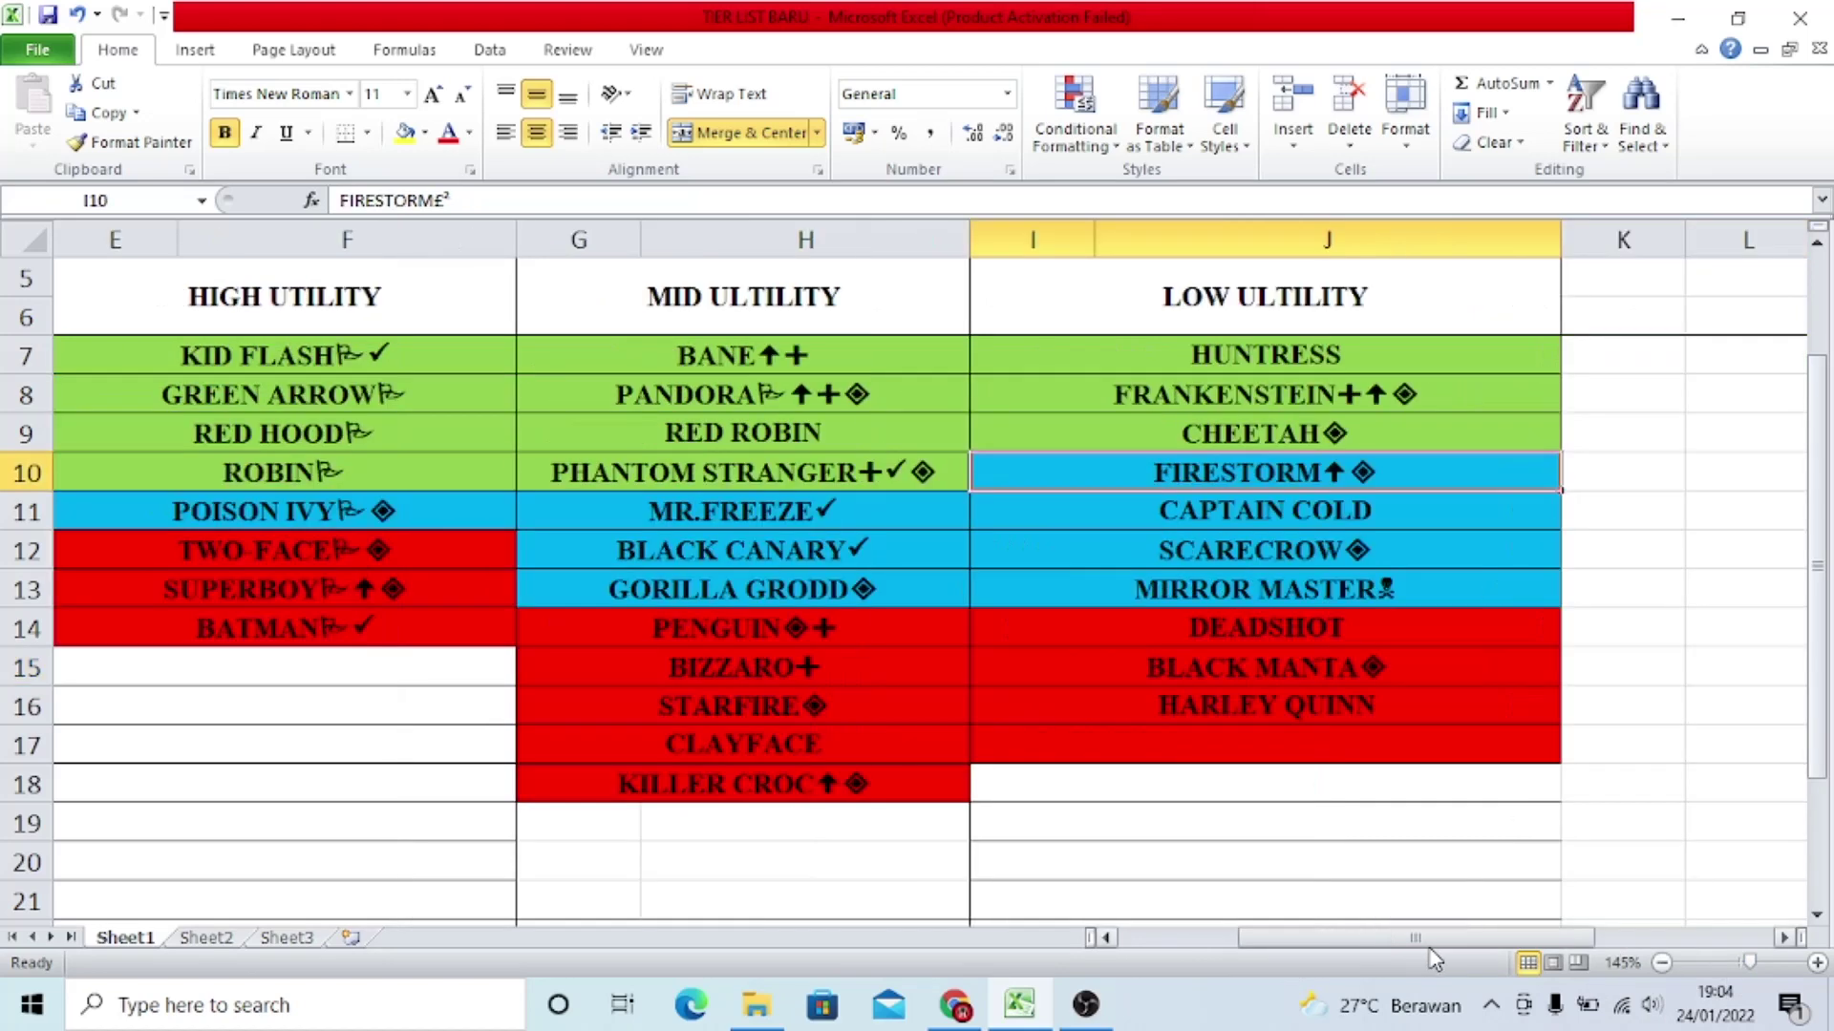
{"action": "left_click", "coordinate": [1361, 675]}
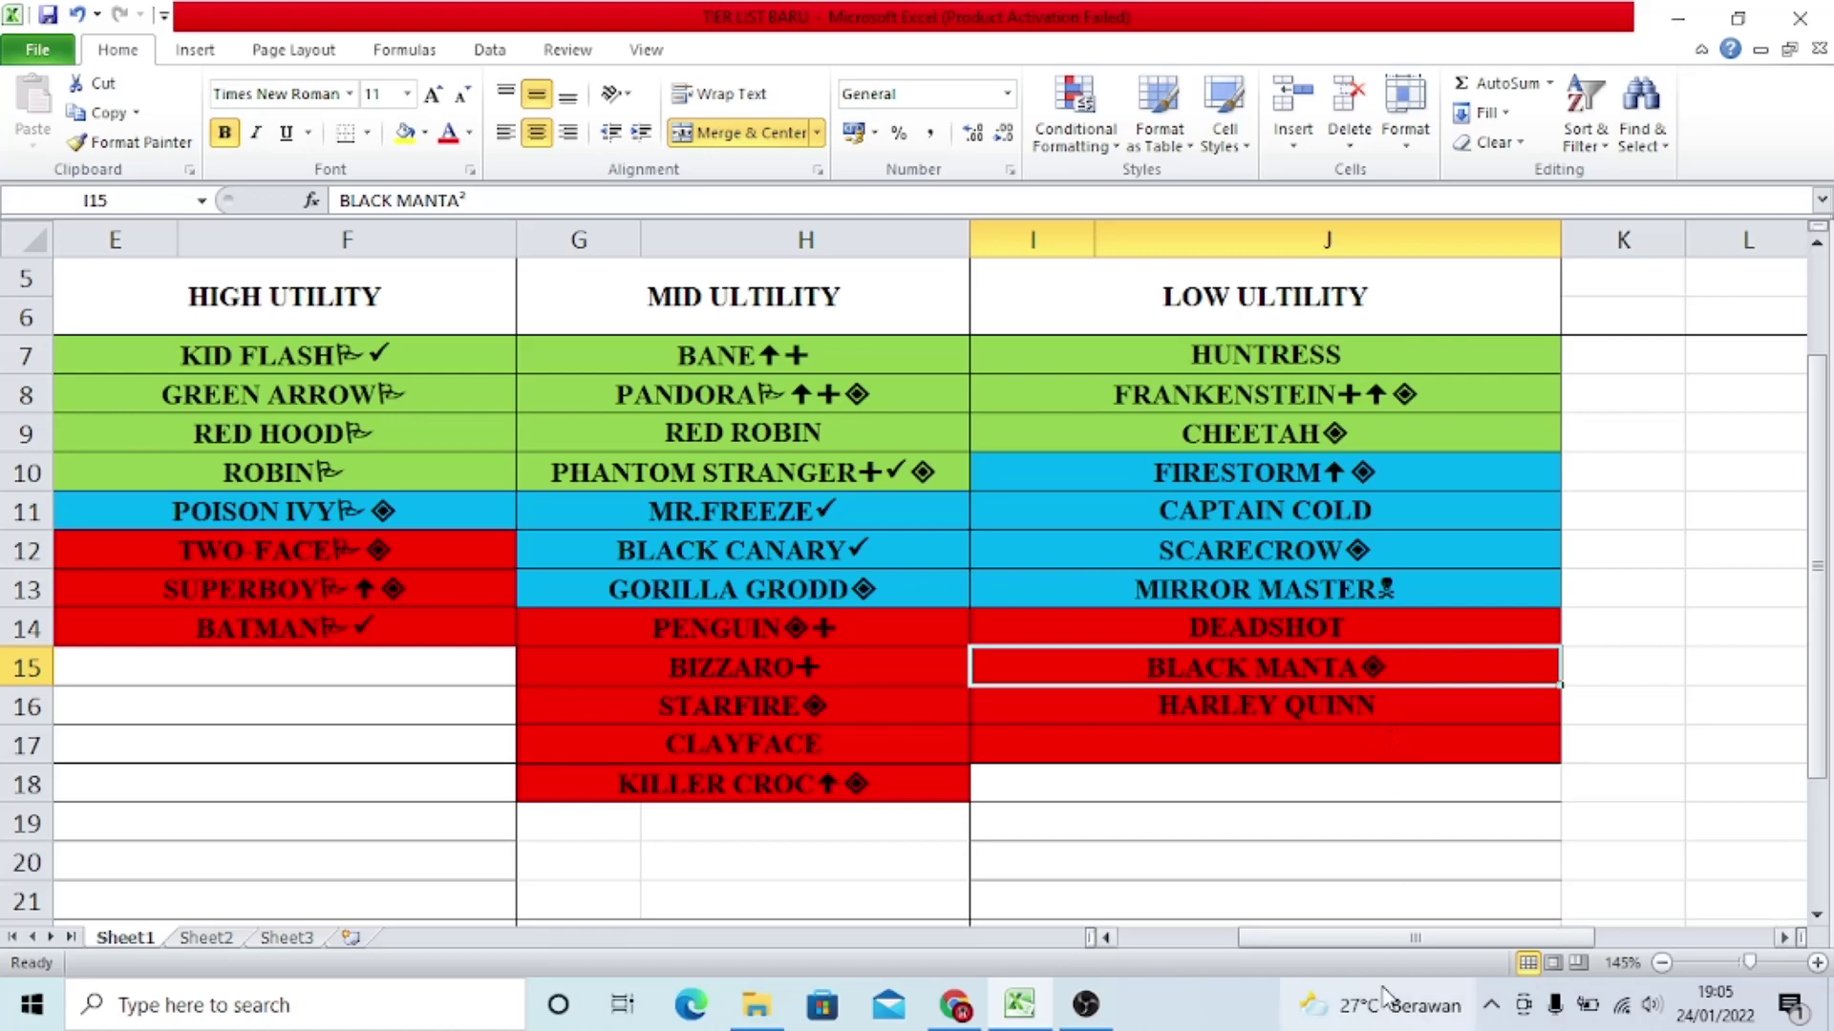
{"action": "mouse_move", "coordinate": [1339, 938]}
{"action": "left_mouse_down"}
{"action": "mouse_move", "coordinate": [1282, 949]}
{"action": "mouse_move", "coordinate": [1312, 961]}
{"action": "left_mouse_up"}
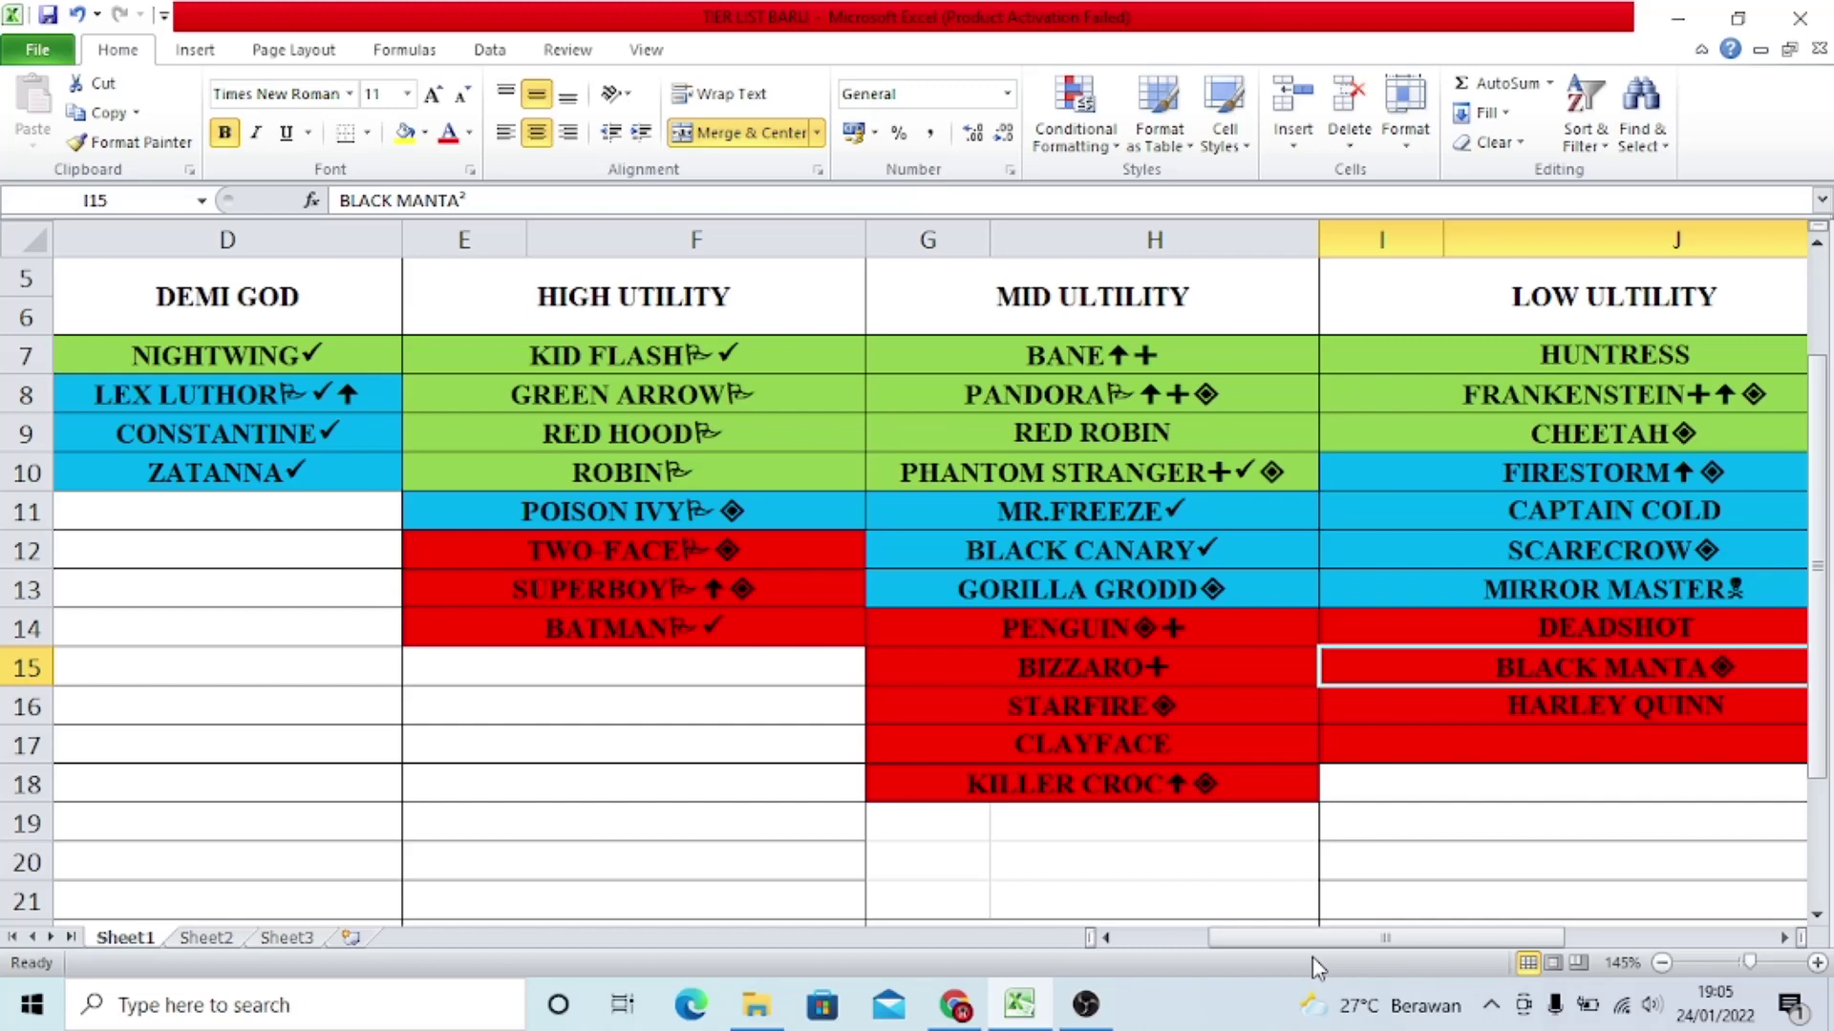
{"action": "left_click_drag", "start_coordinate": [1461, 940], "coordinate": [1421, 958]}
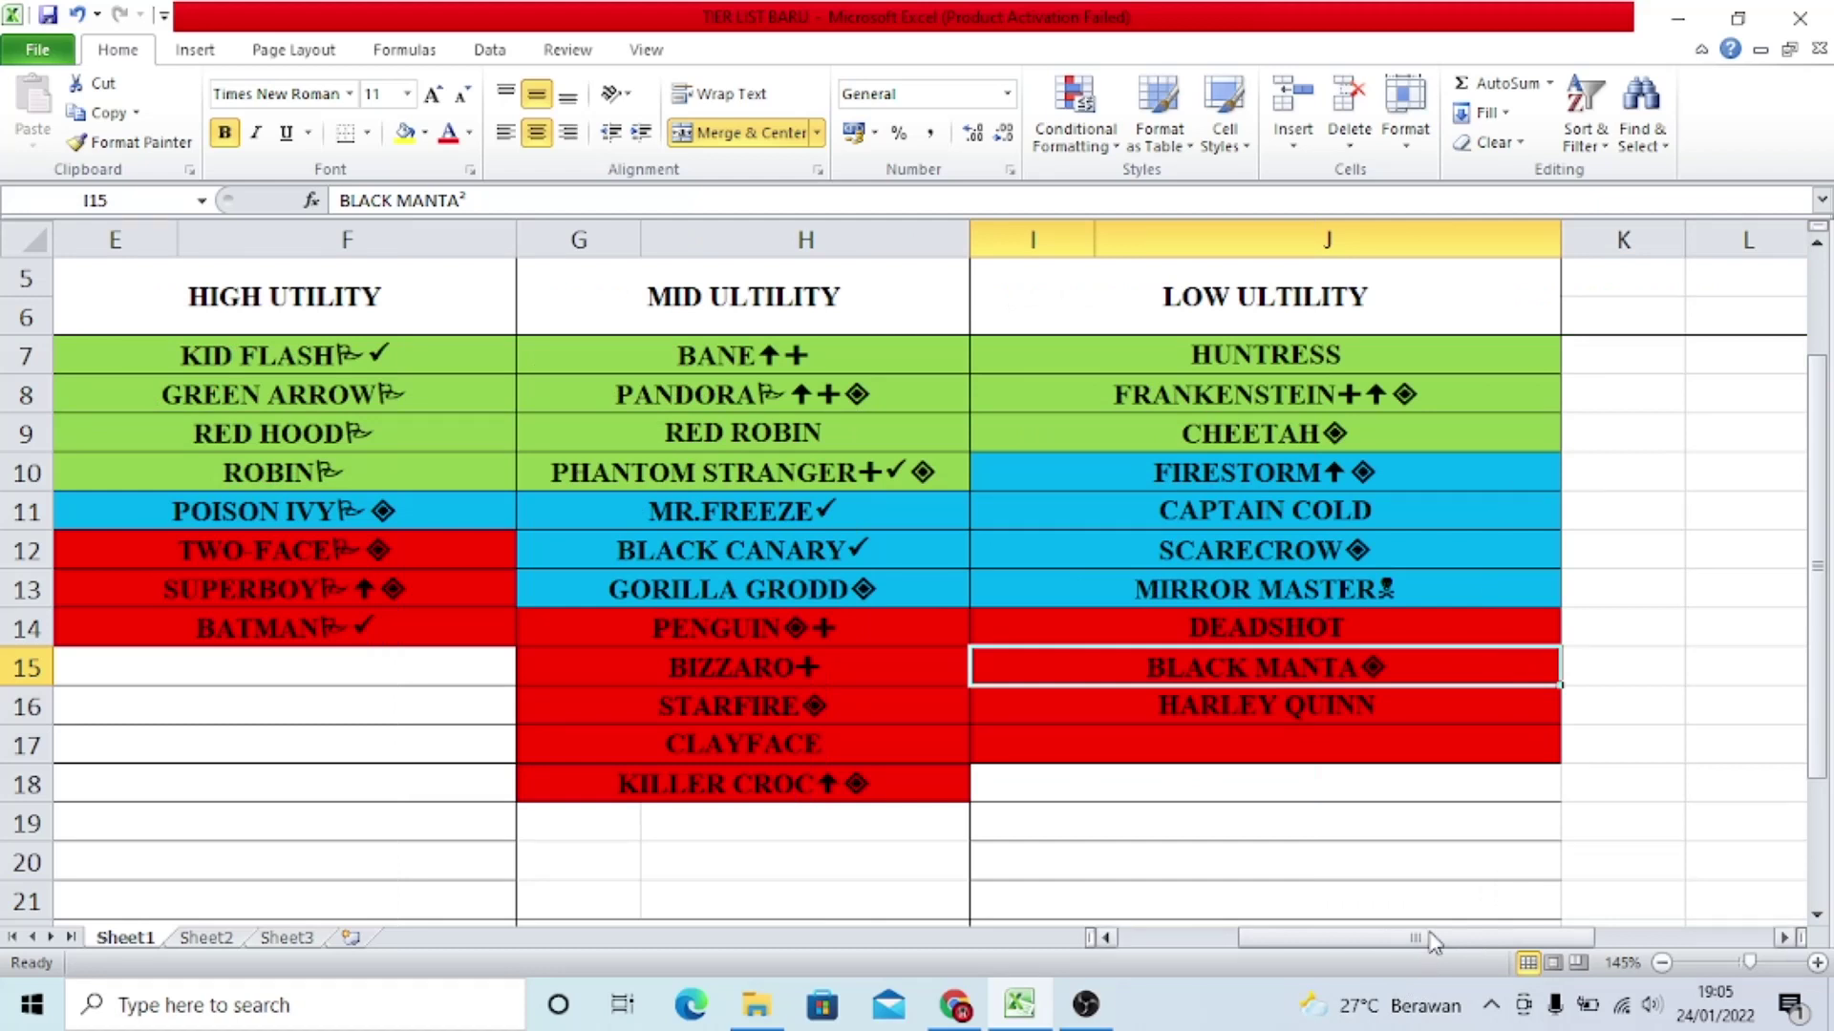
Step: Review Harley Quinn, the last Low Utility entry, against the legend and the neighboring tiers
{"action": "left_click", "coordinate": [1345, 691]}
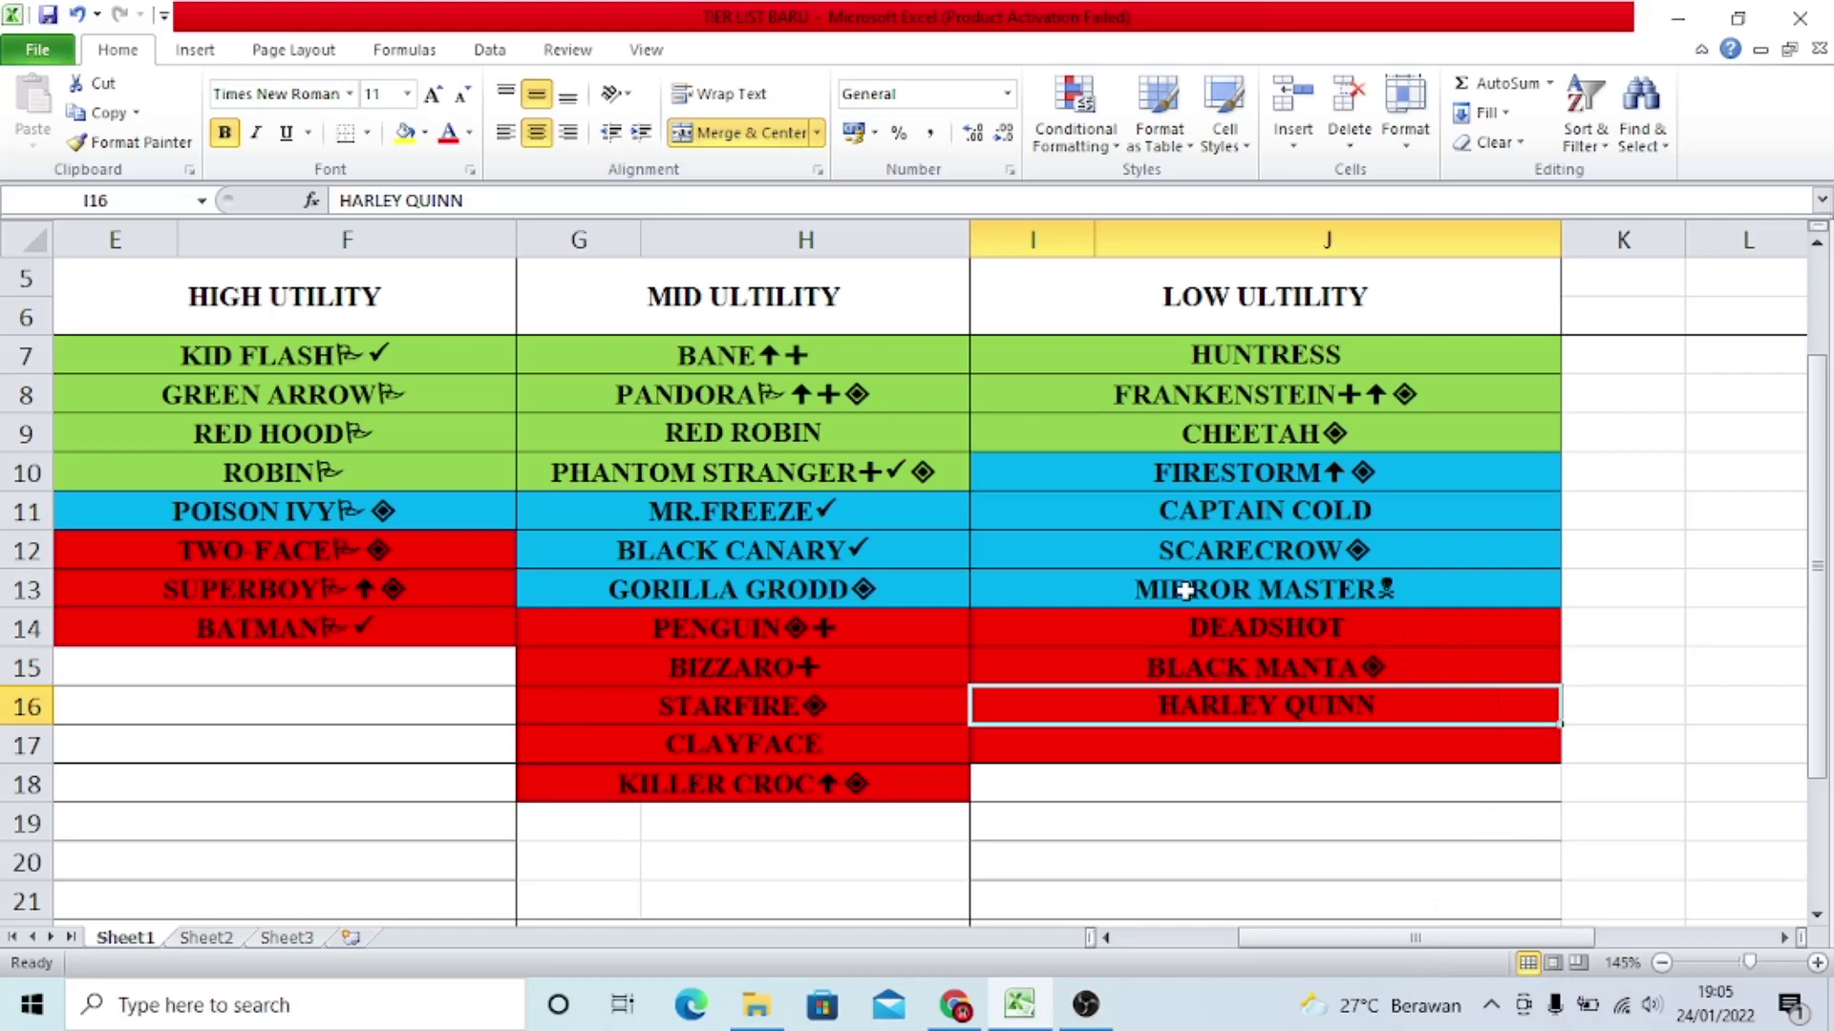
{"action": "scroll", "coordinate": [1175, 529], "scroll_direction": "up", "scroll_amount": 2}
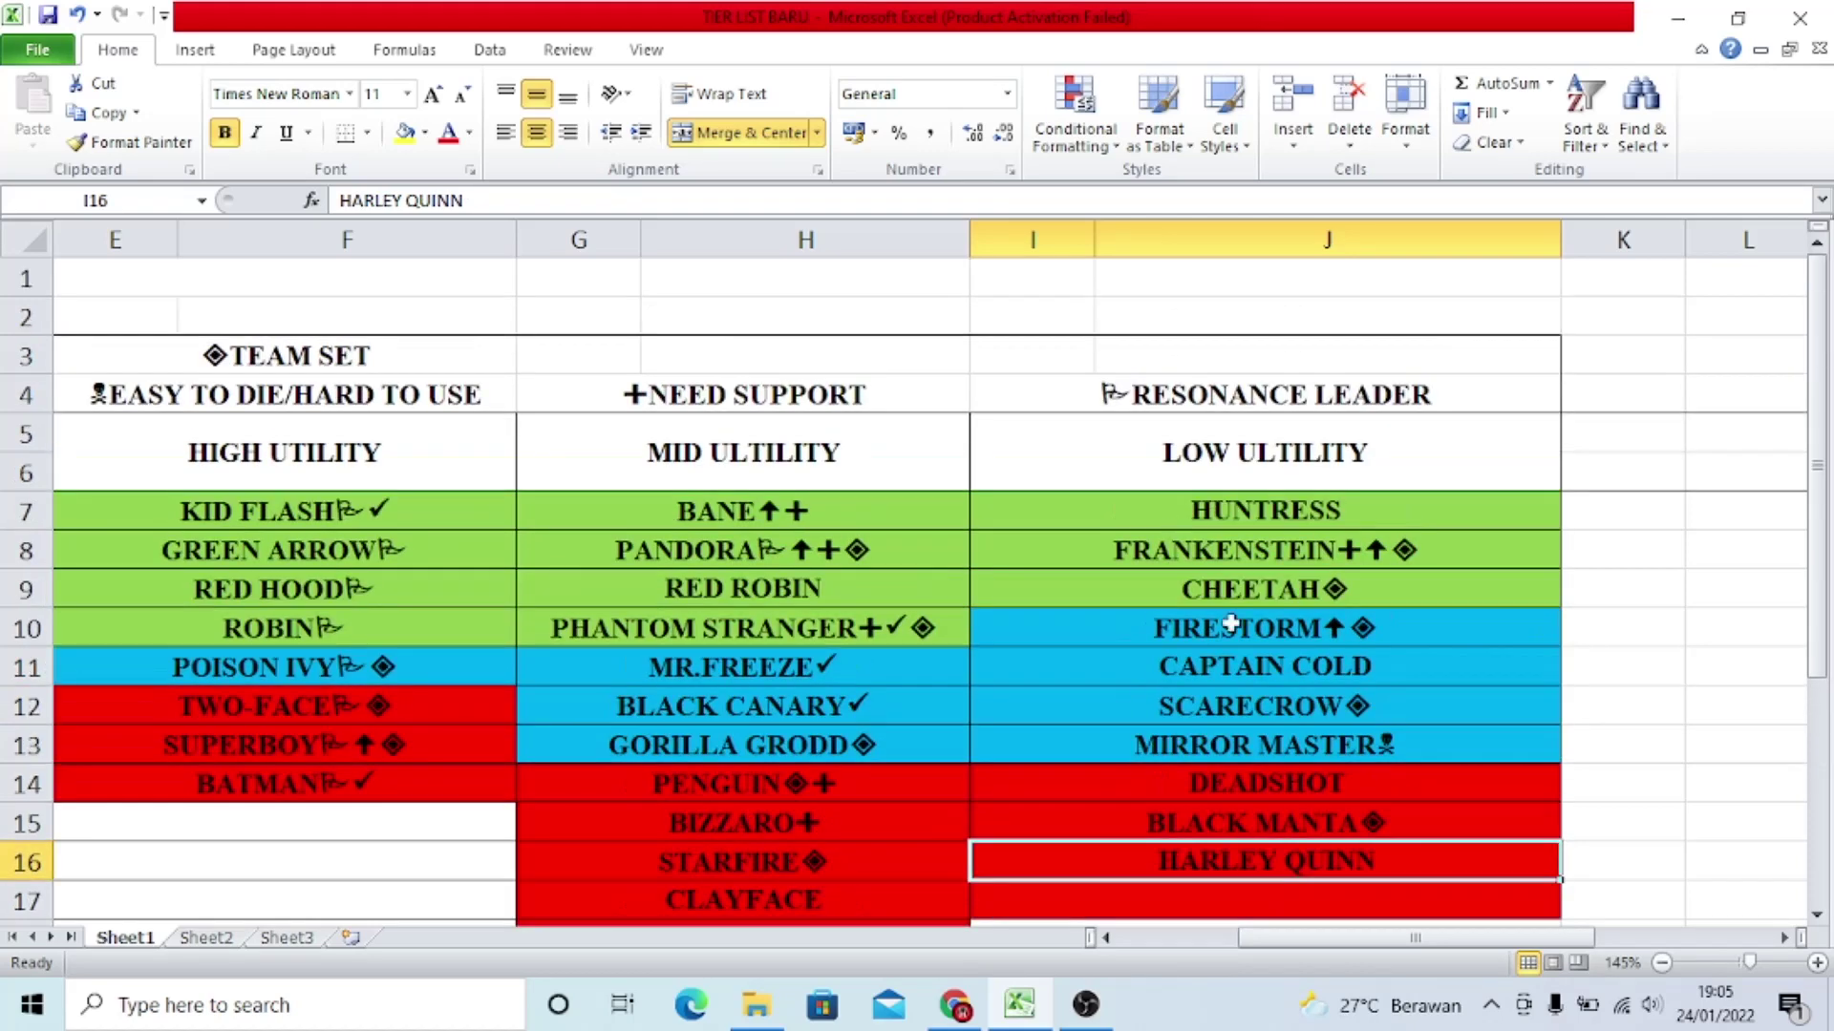
{"action": "mouse_move", "coordinate": [1459, 938]}
{"action": "left_mouse_down"}
{"action": "mouse_move", "coordinate": [1429, 938]}
{"action": "mouse_move", "coordinate": [1452, 945]}
{"action": "left_mouse_up"}
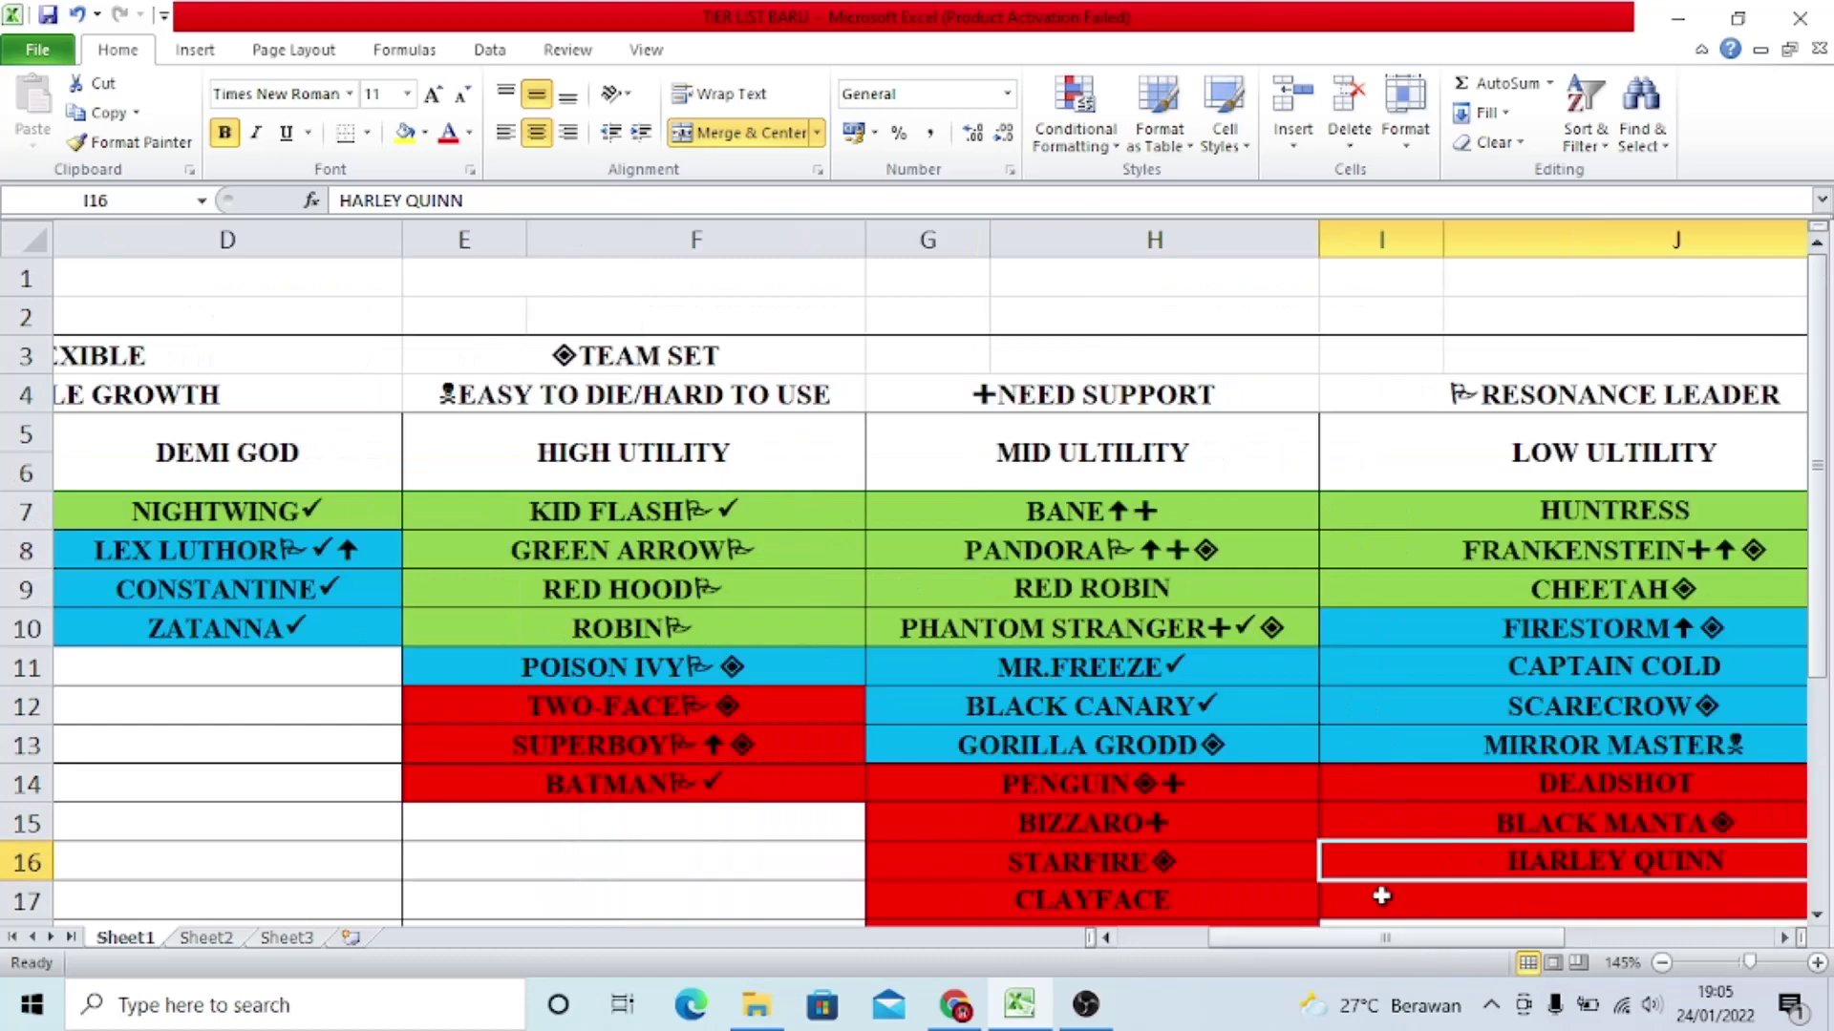
{"action": "left_click_drag", "start_coordinate": [1433, 938], "coordinate": [1462, 940]}
Step: Go over the In-Battle Growth legend entry and the tier headings from Demi God through High, Mid and Low Utility
{"action": "left_click", "coordinate": [863, 527]}
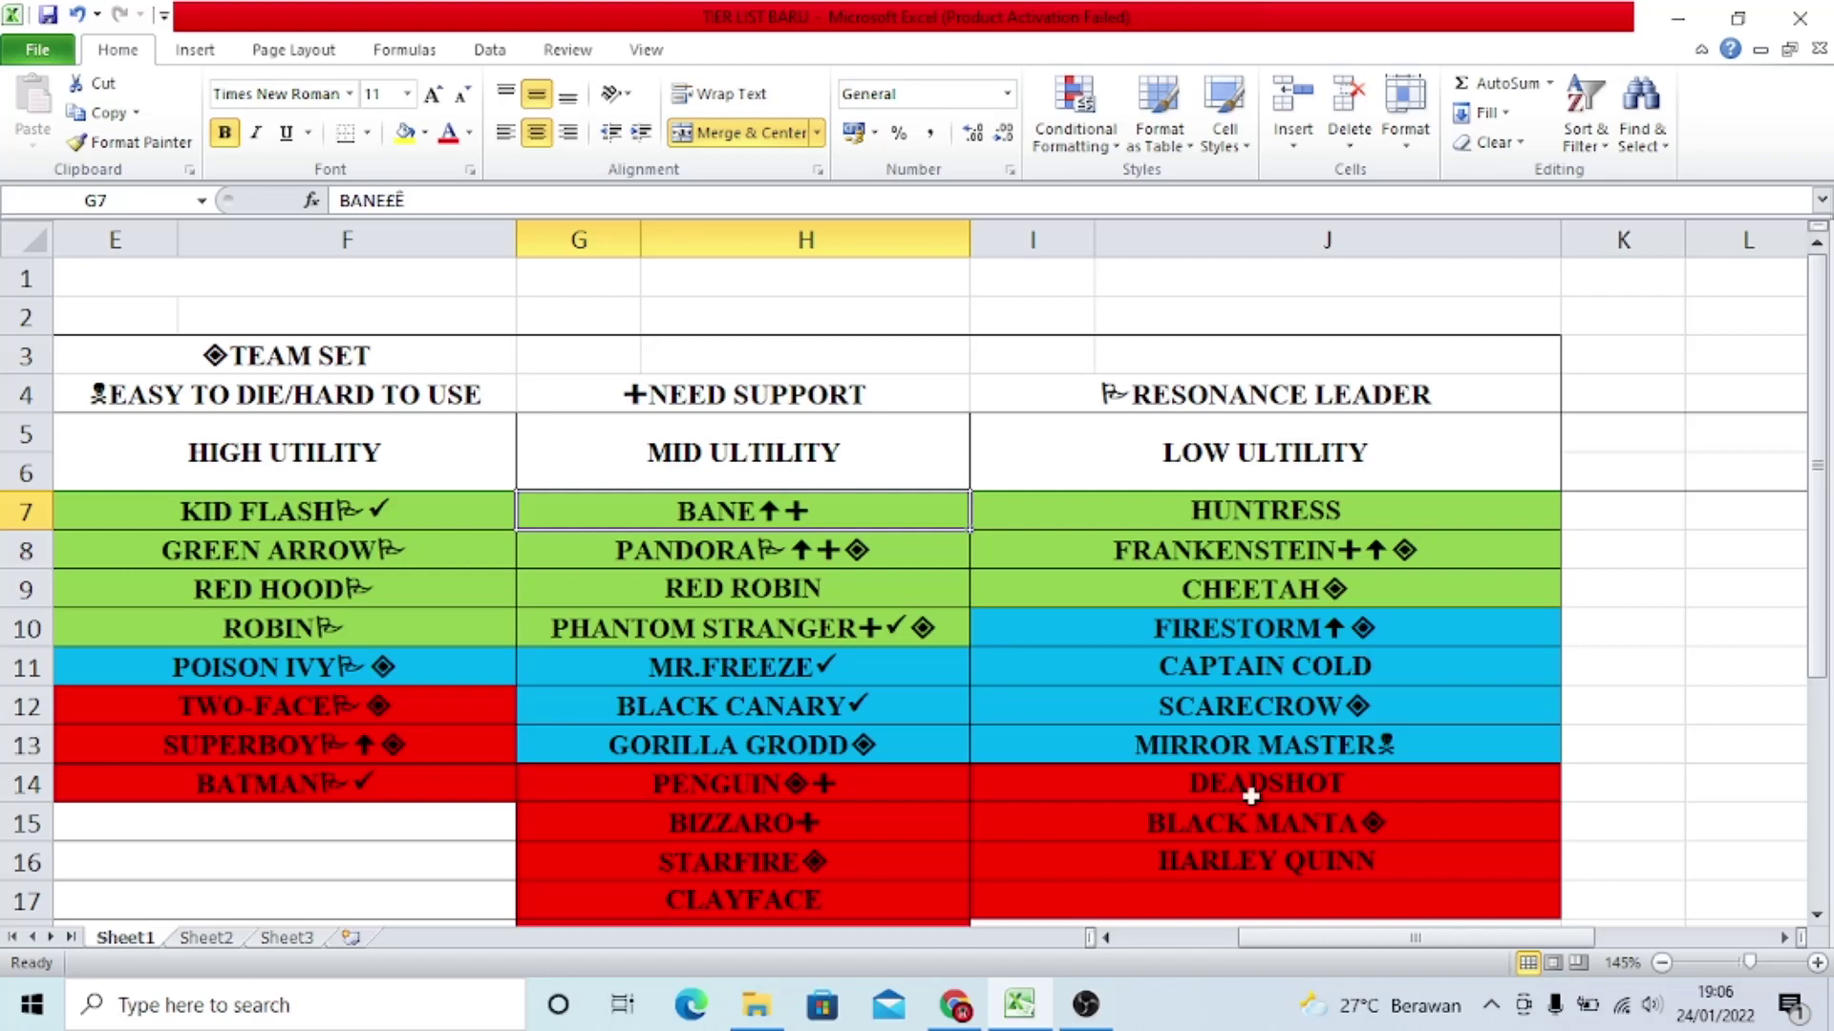
{"action": "left_click_drag", "start_coordinate": [1299, 936], "coordinate": [1206, 934]}
{"action": "left_click", "coordinate": [336, 395]}
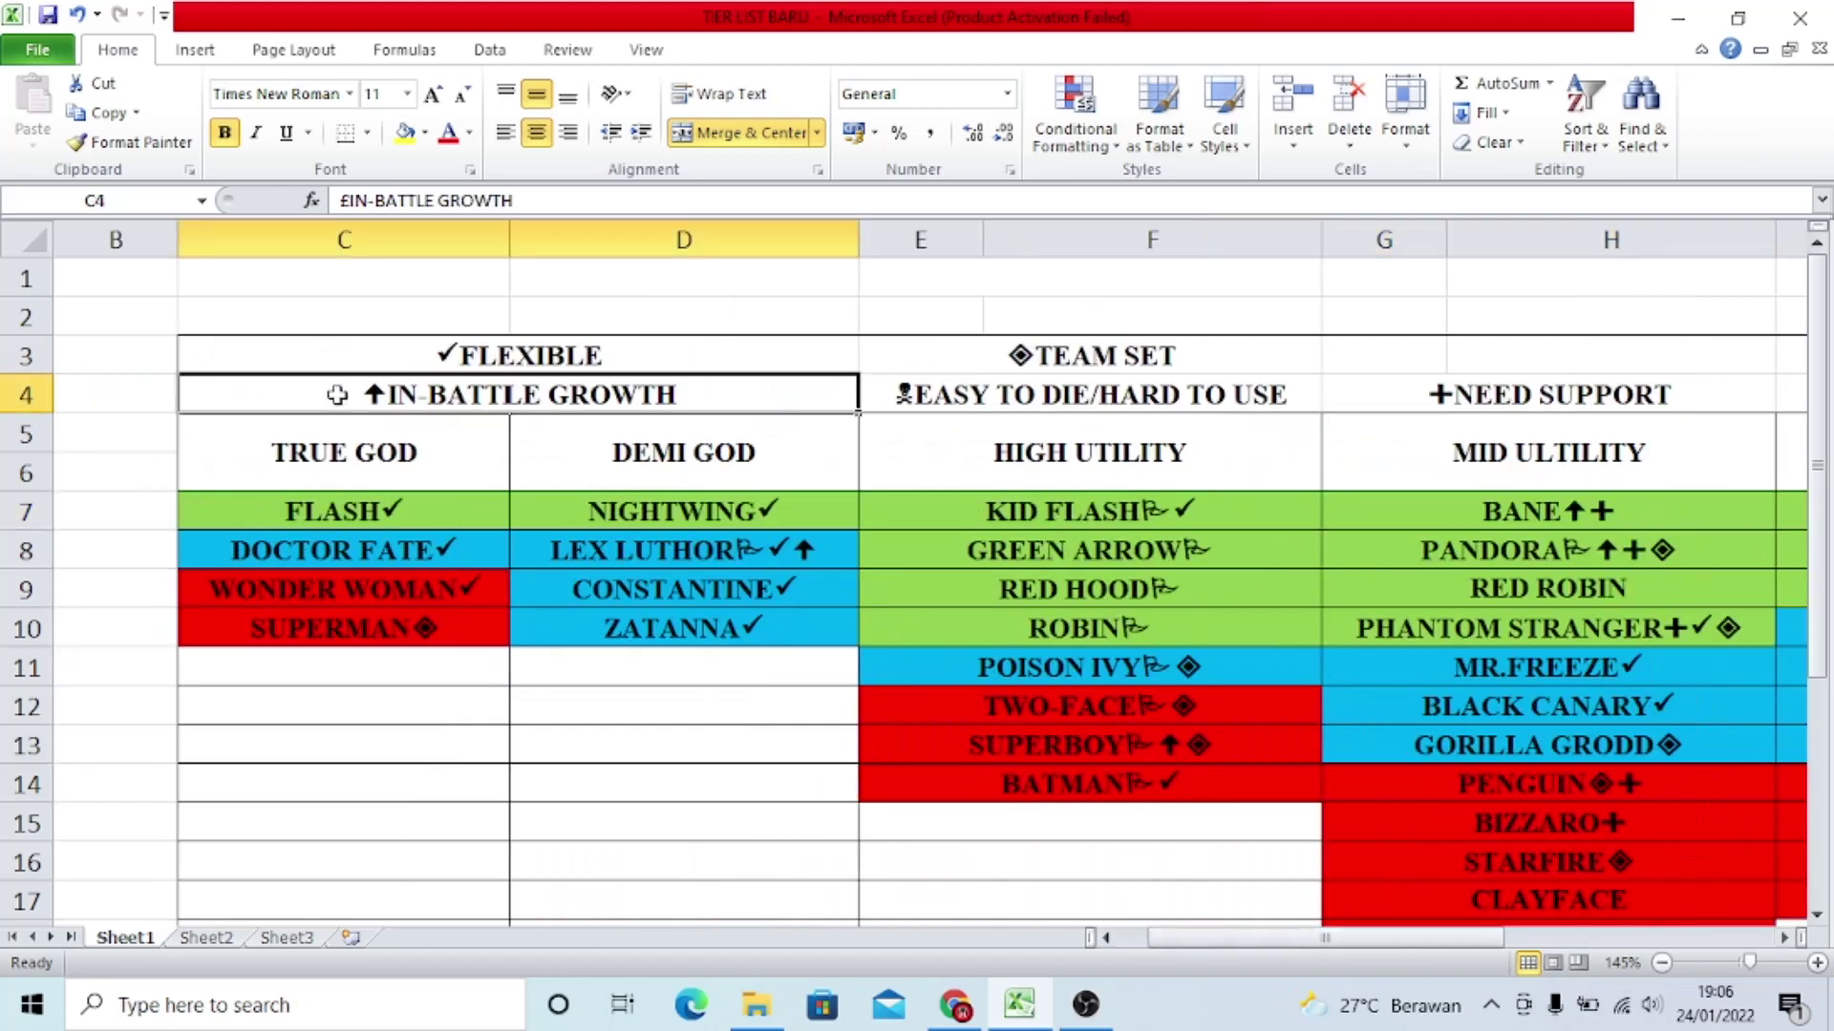
{"action": "left_click", "coordinate": [603, 456]}
{"action": "left_click", "coordinate": [1123, 467]}
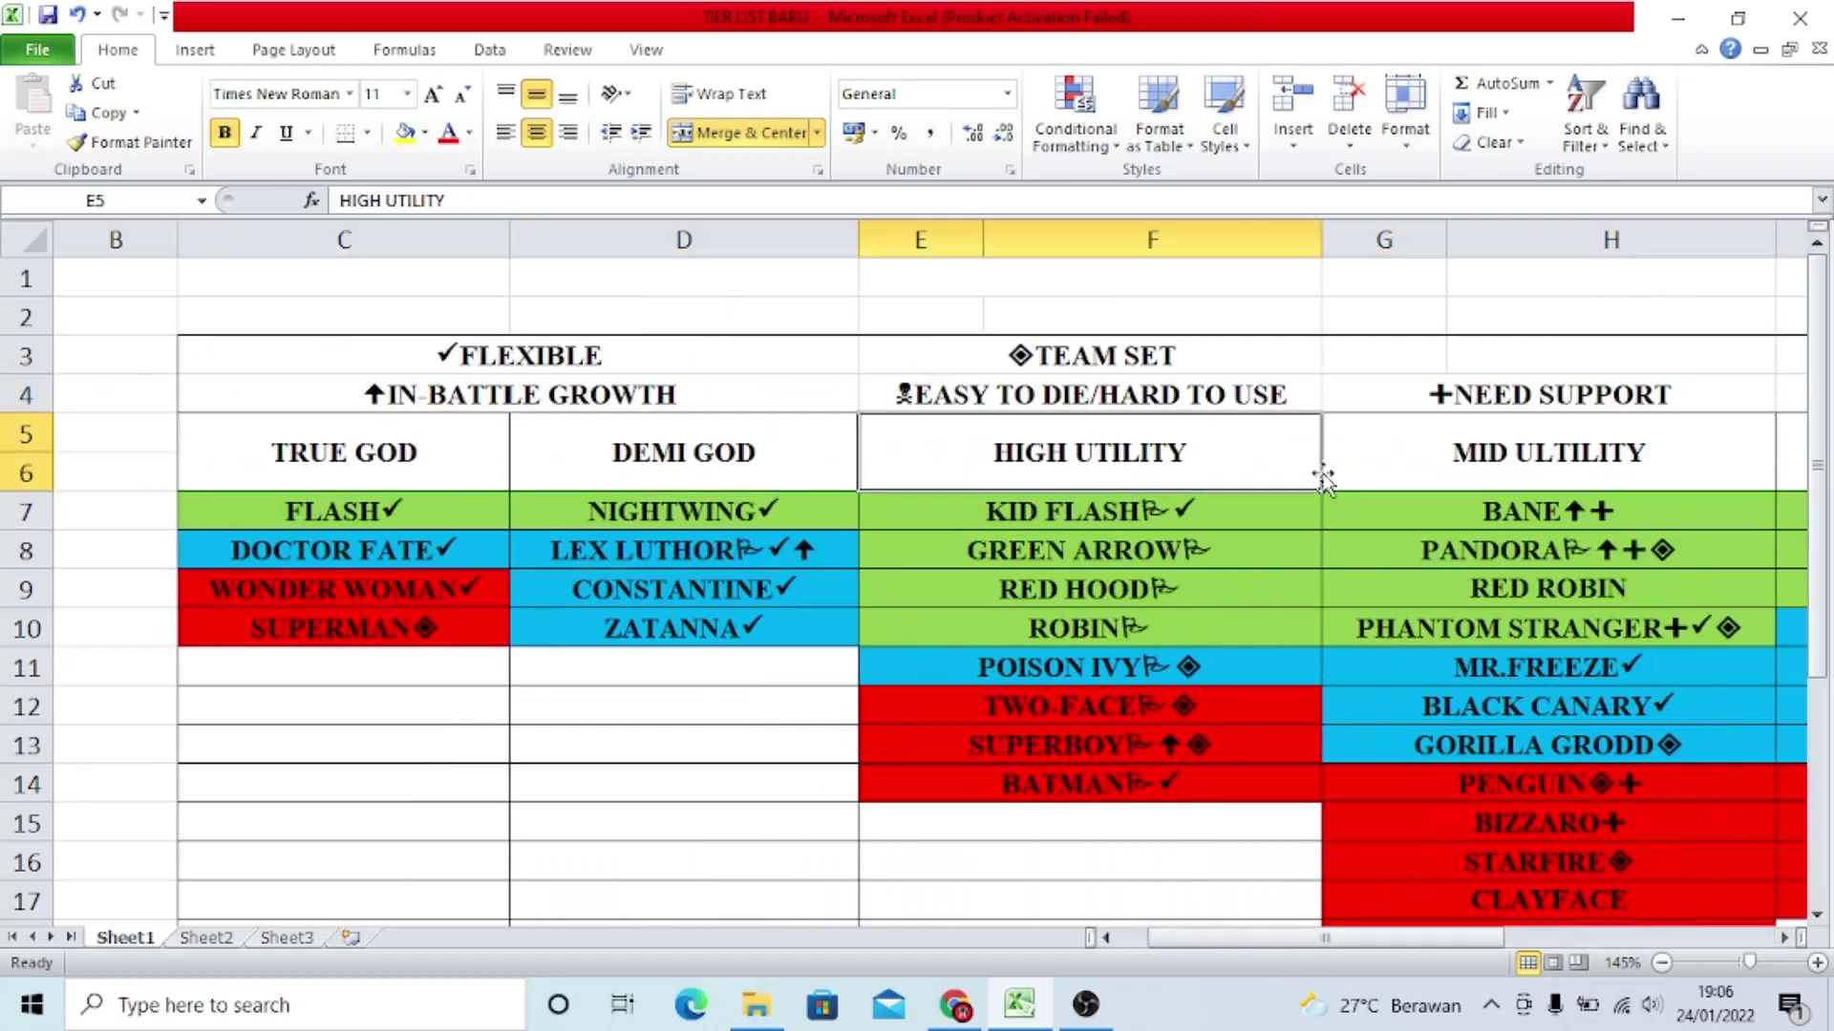
{"action": "left_click", "coordinate": [1549, 467]}
{"action": "left_click_drag", "start_coordinate": [1216, 938], "coordinate": [1307, 942]}
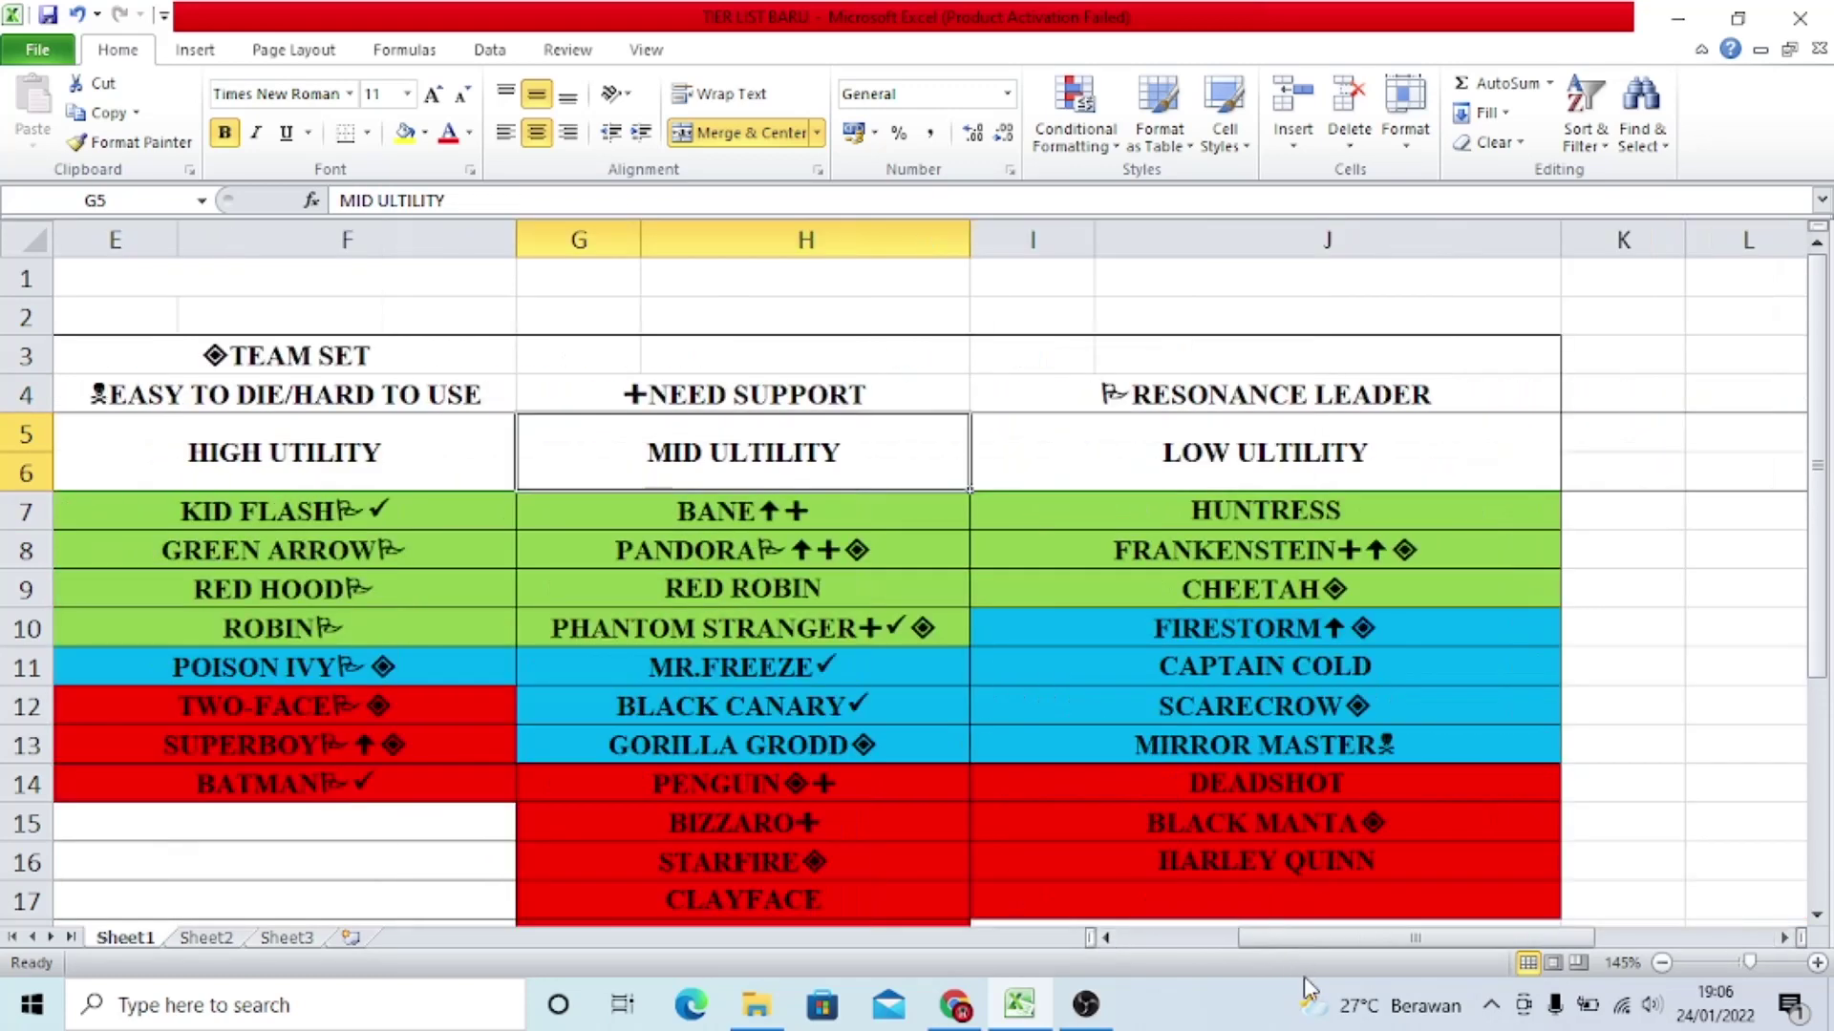
{"action": "left_click", "coordinate": [1277, 494]}
Step: Begin reviewing the Mid Utility tier with its first entry, Bane
{"action": "left_click", "coordinate": [866, 462]}
{"action": "left_click", "coordinate": [864, 504]}
{"action": "left_click_drag", "start_coordinate": [1423, 938], "coordinate": [1386, 937]}
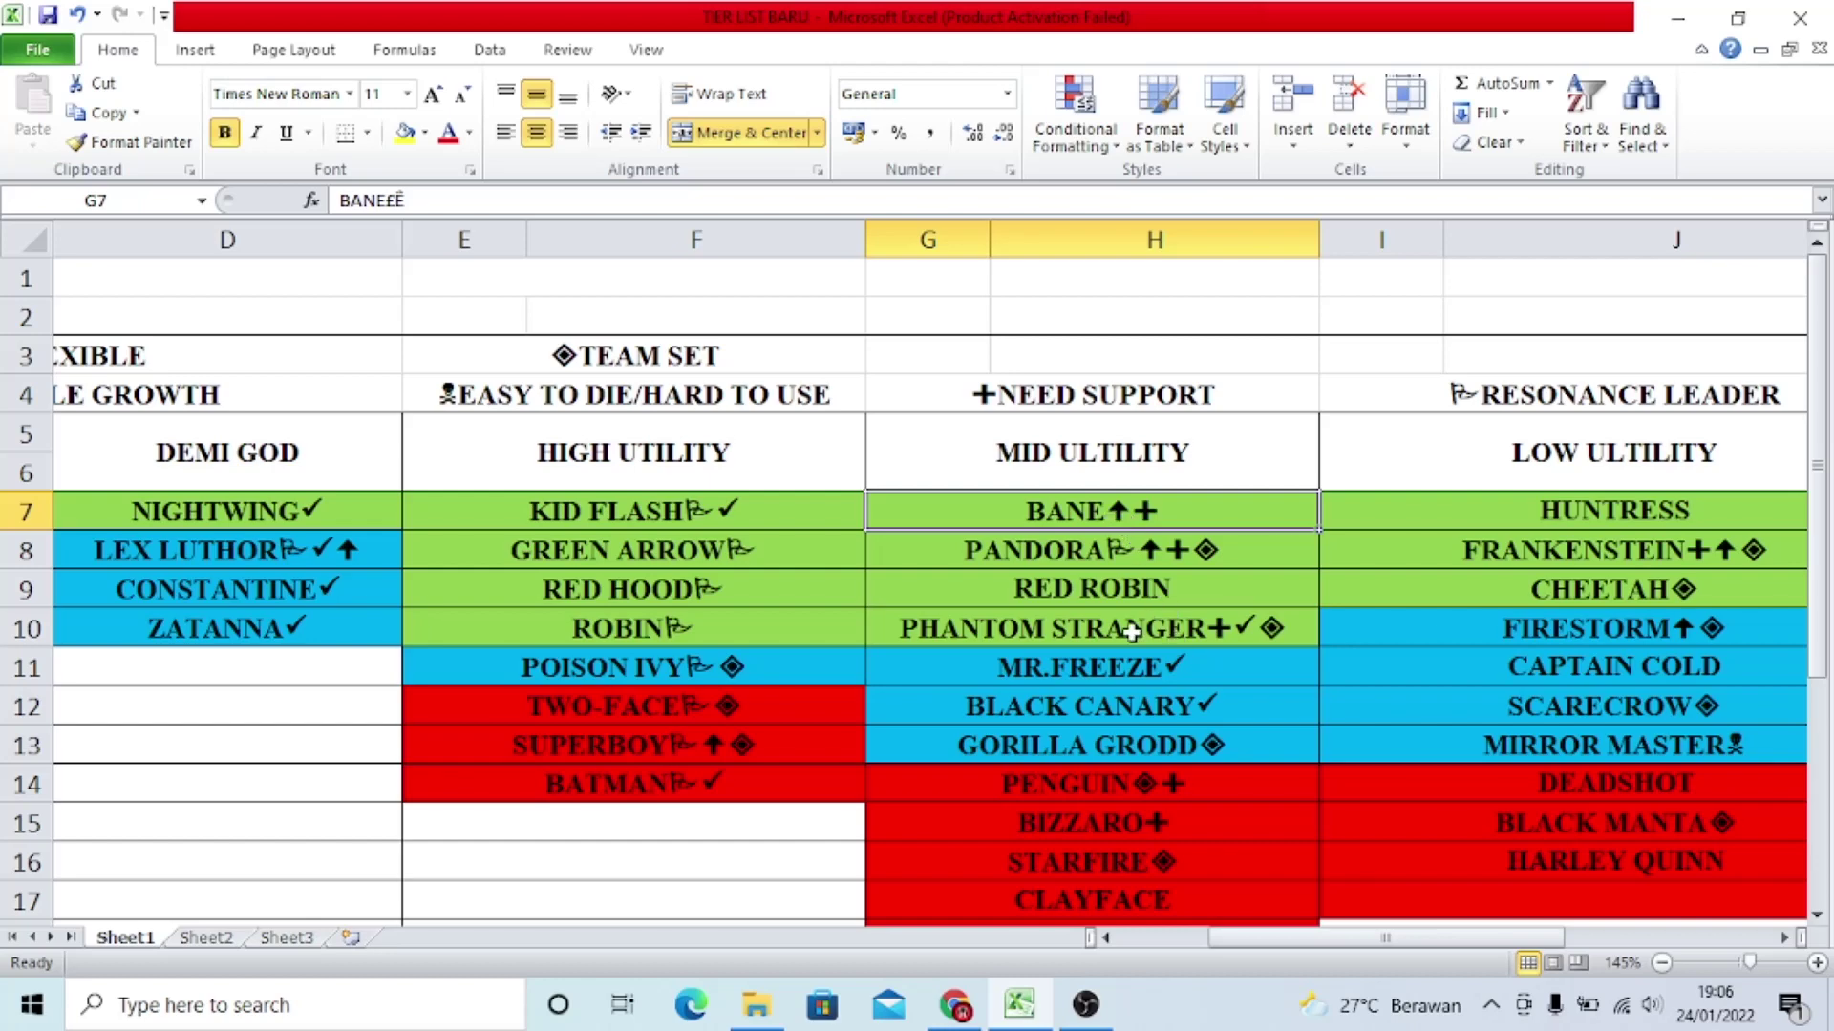
{"action": "scroll", "coordinate": [1131, 633], "scroll_direction": "down", "scroll_amount": 1}
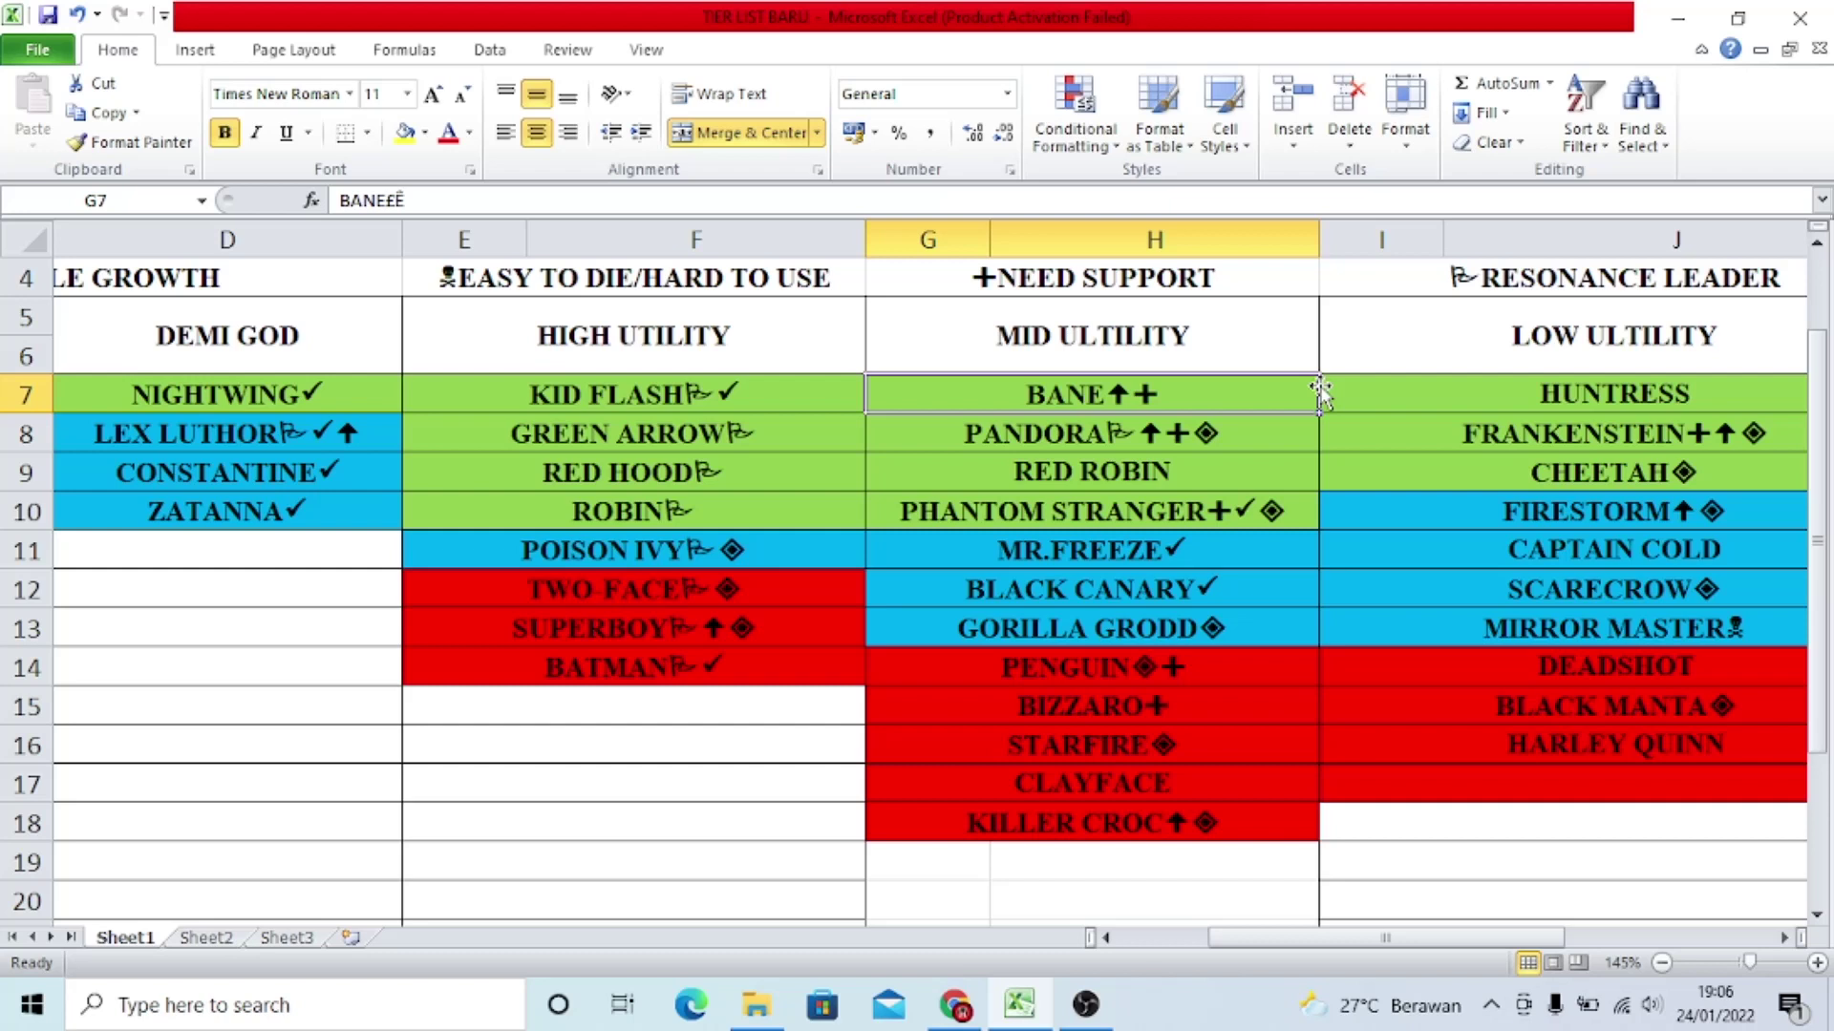
Step: Try moving Bane from Mid Utility to the empty cell below Batman in High Utility, and undo the move
{"action": "left_click_drag", "start_coordinate": [1320, 391], "coordinate": [692, 709]}
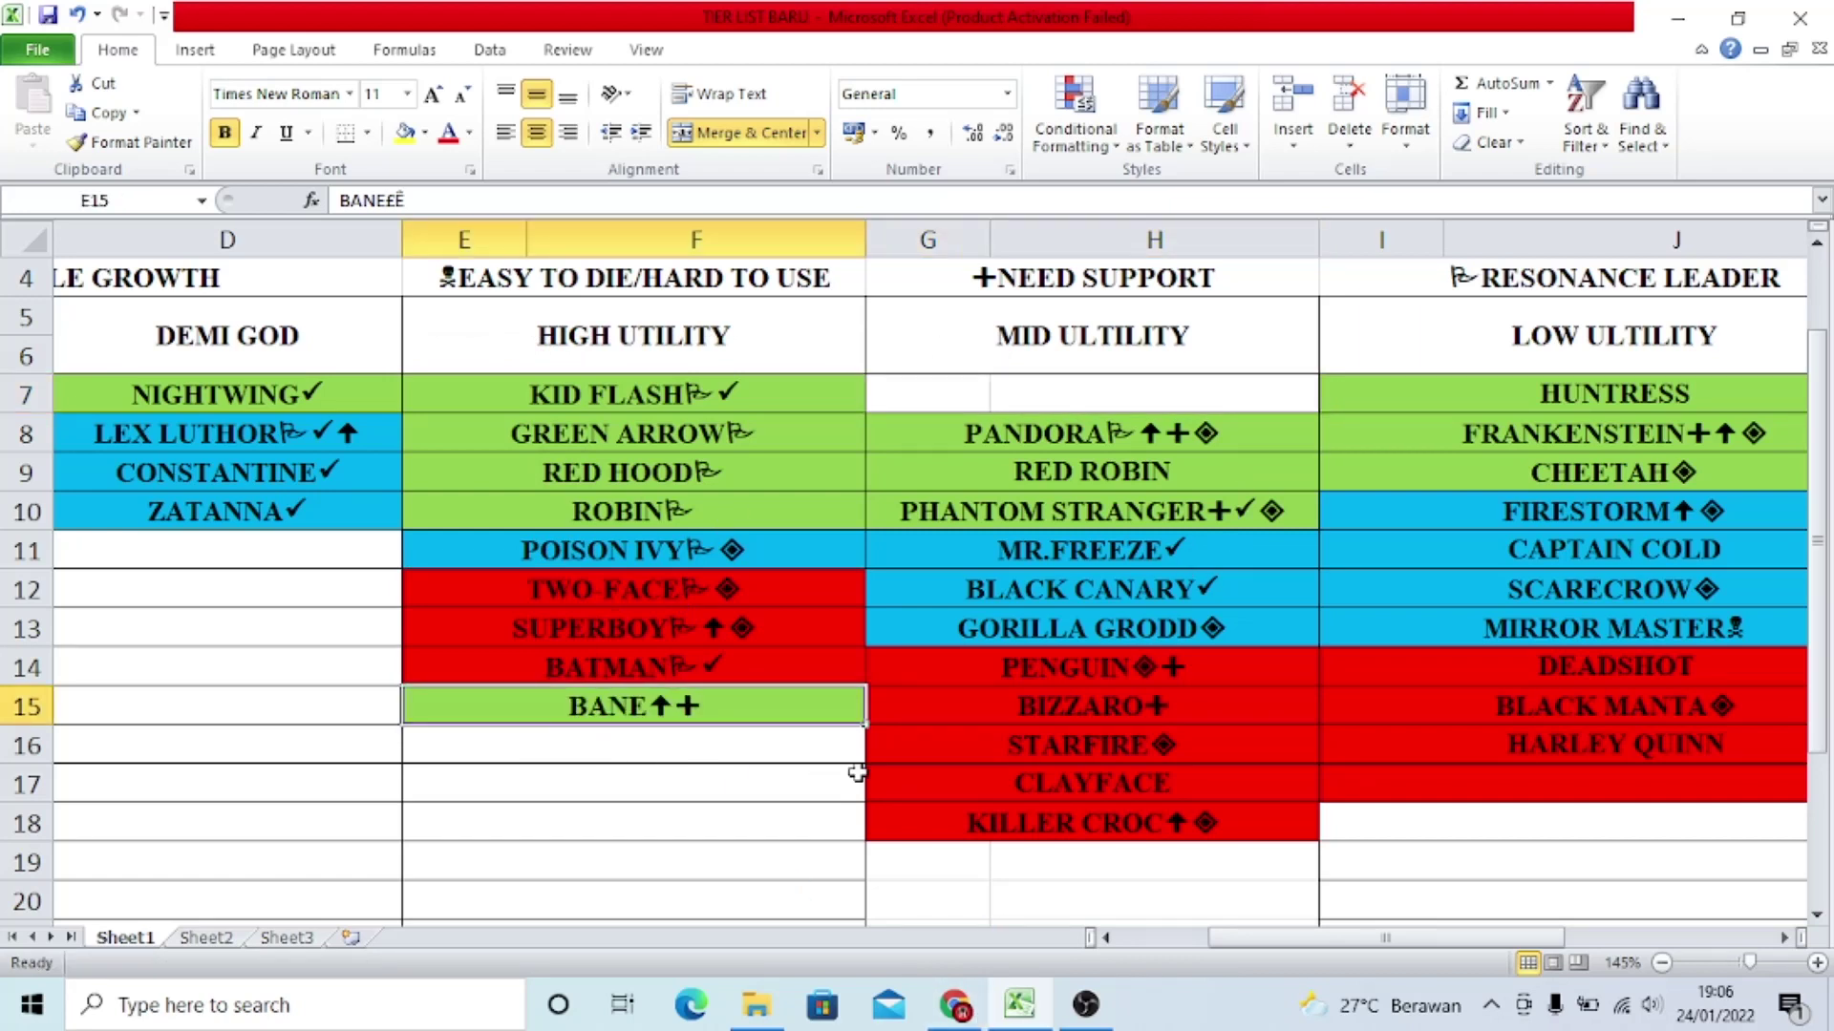
{"action": "left_click", "coordinate": [679, 827]}
{"action": "left_click", "coordinate": [720, 718]}
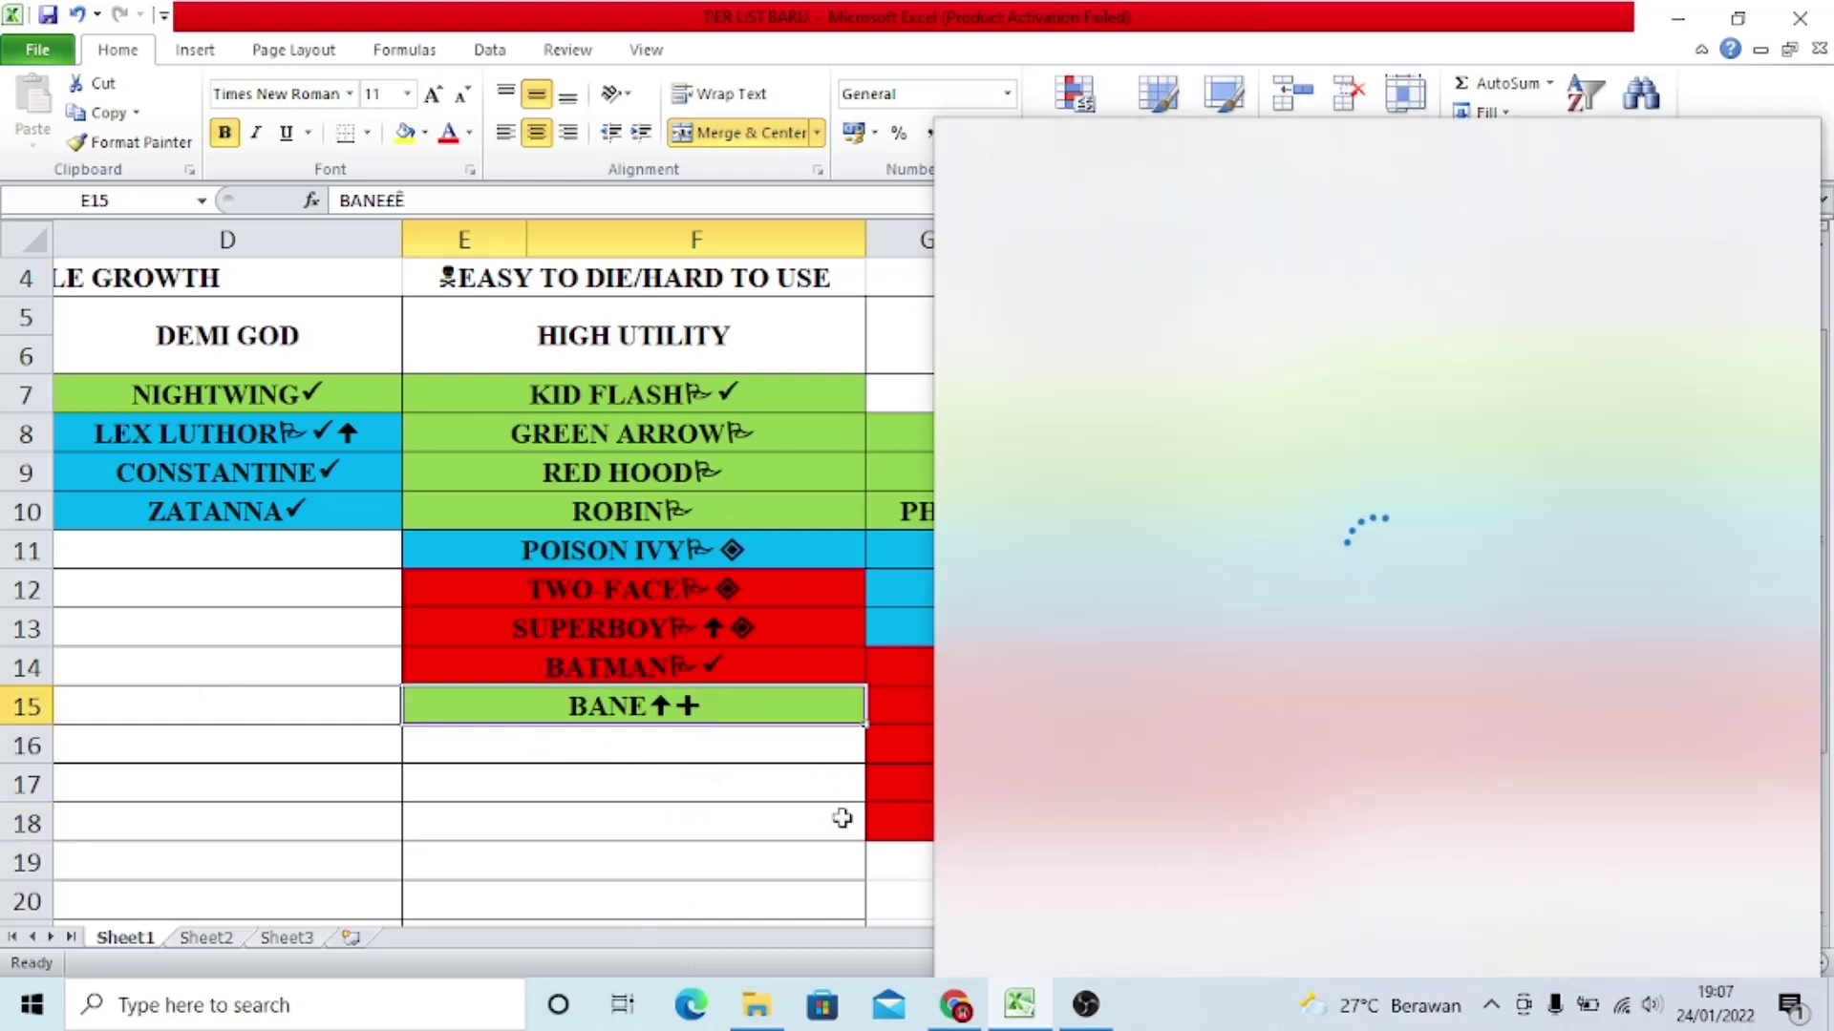
{"action": "left_click", "coordinate": [840, 821]}
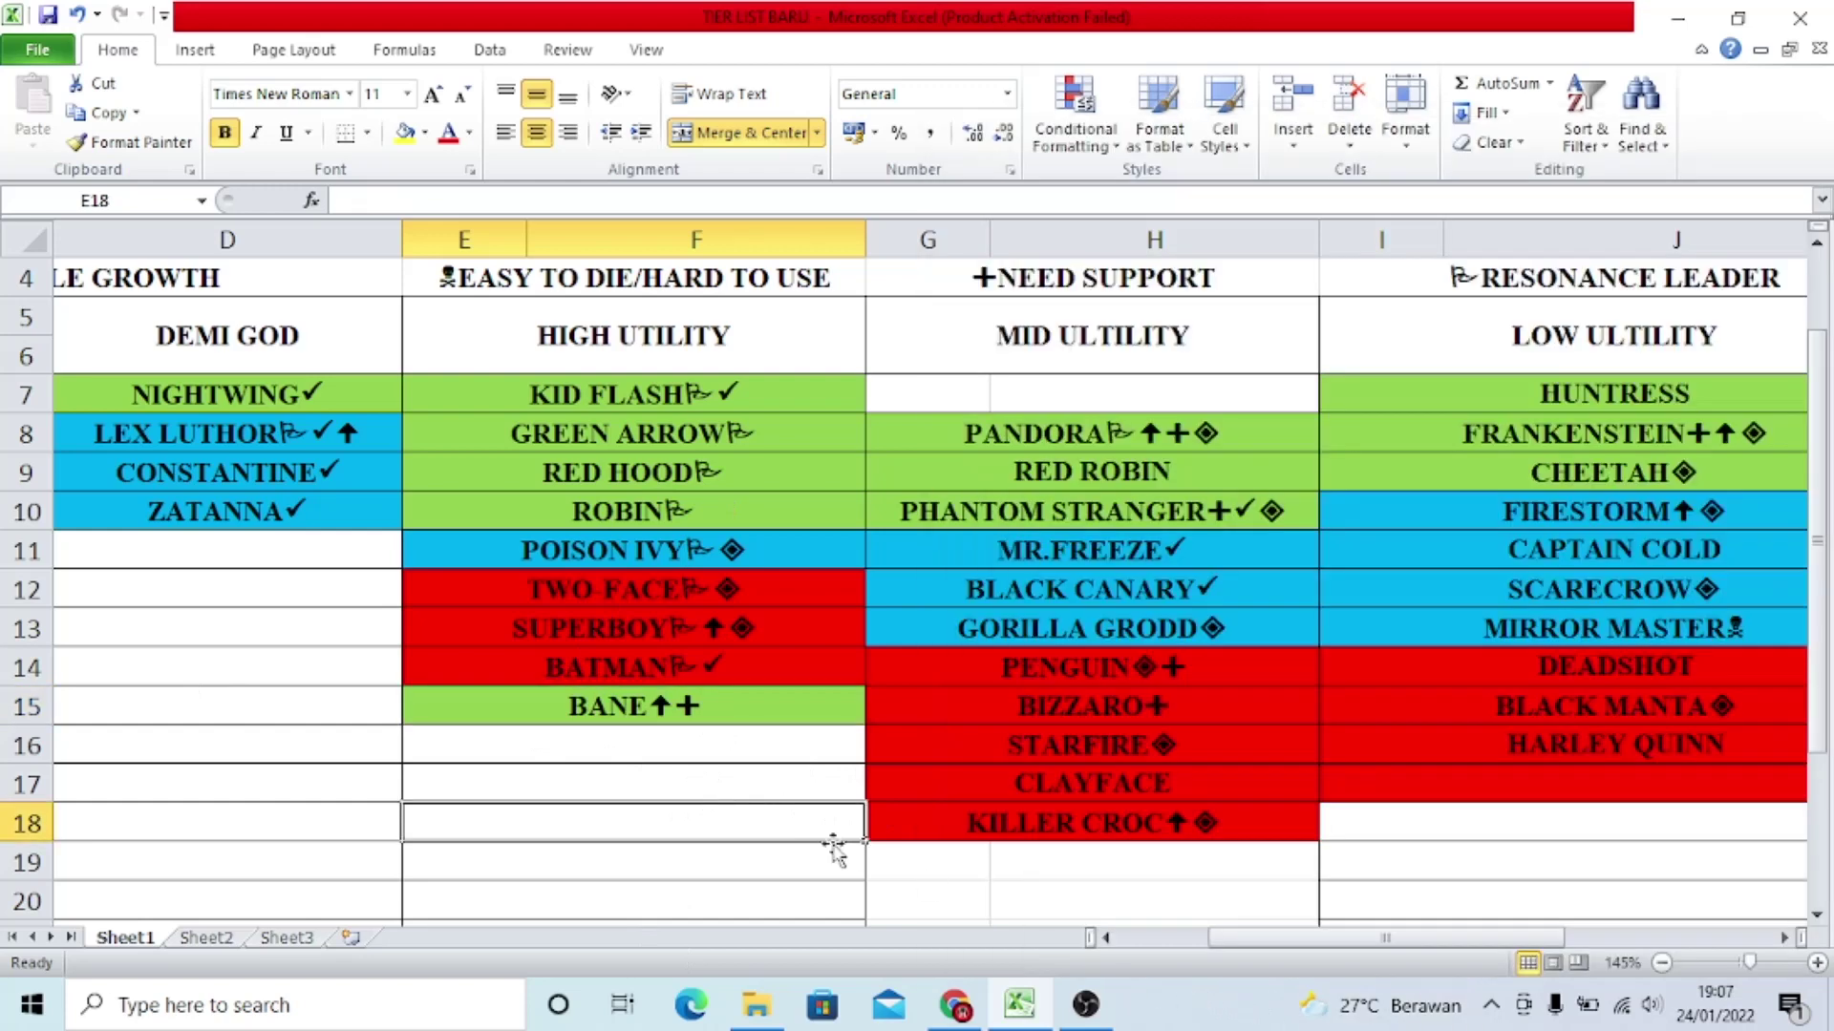
{"action": "left_click", "coordinate": [743, 714]}
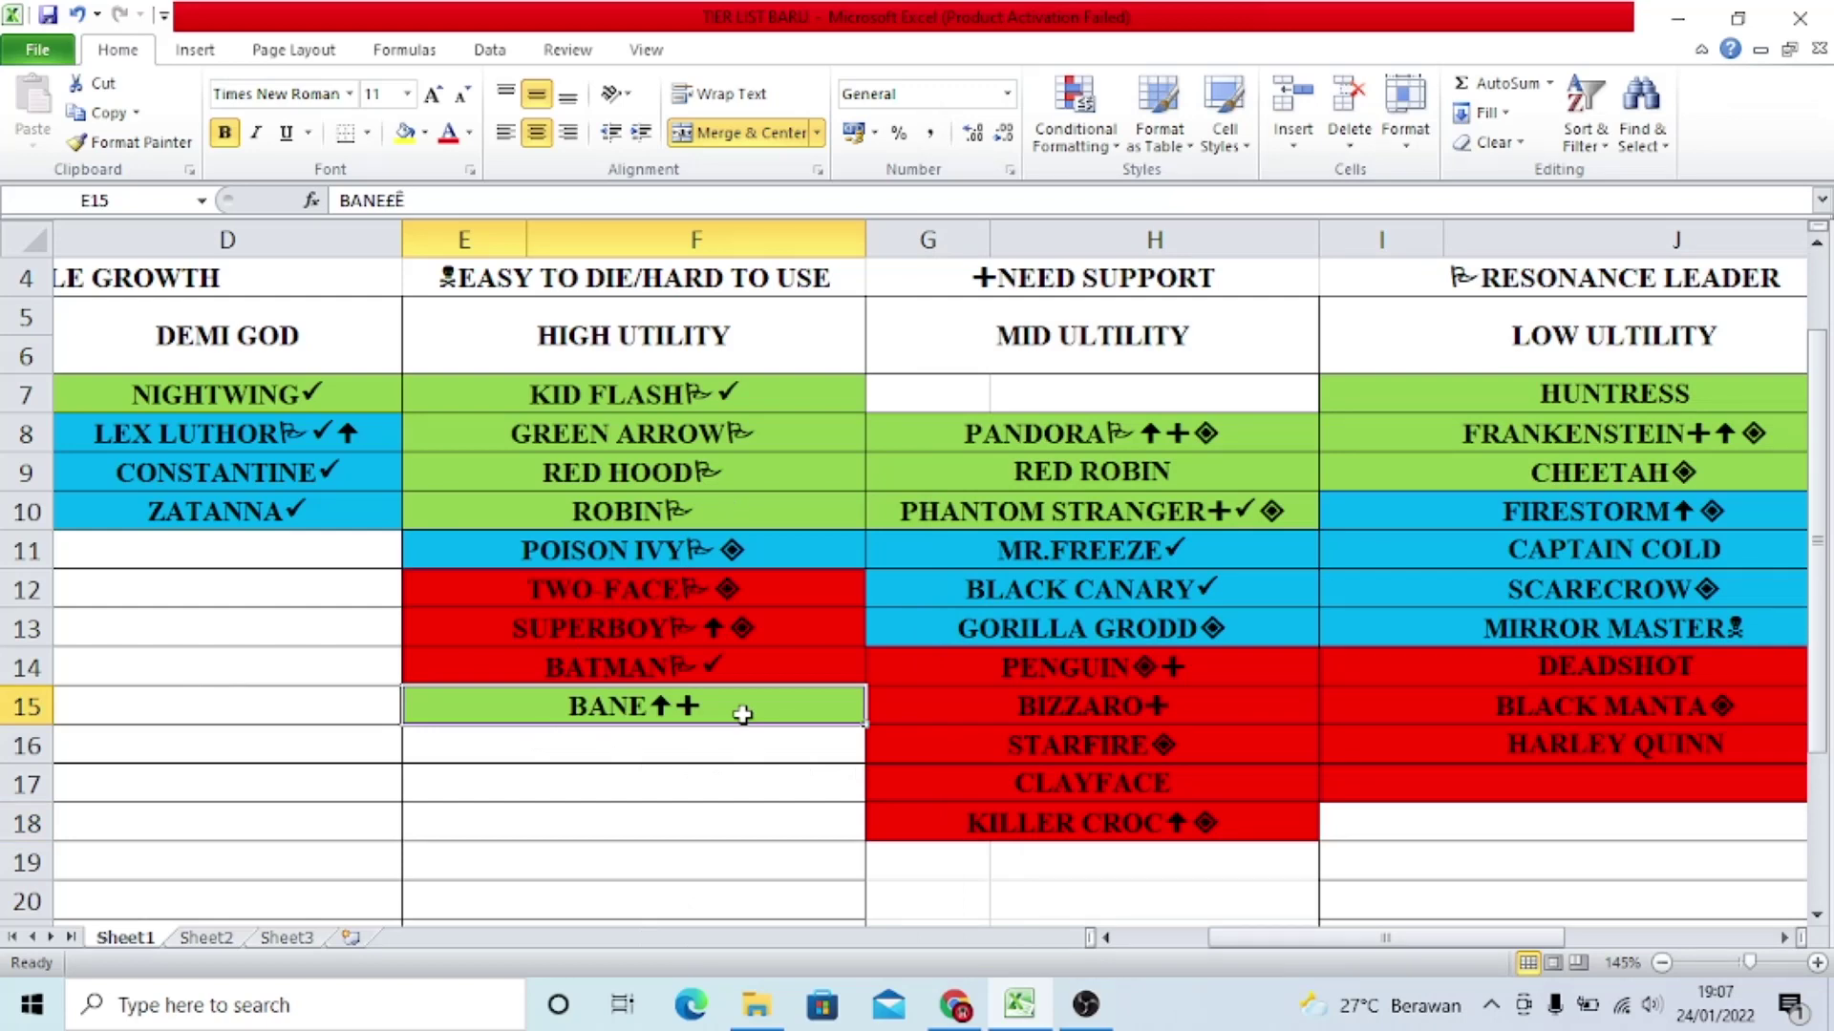
{"action": "key", "text": "ctrl+z"}
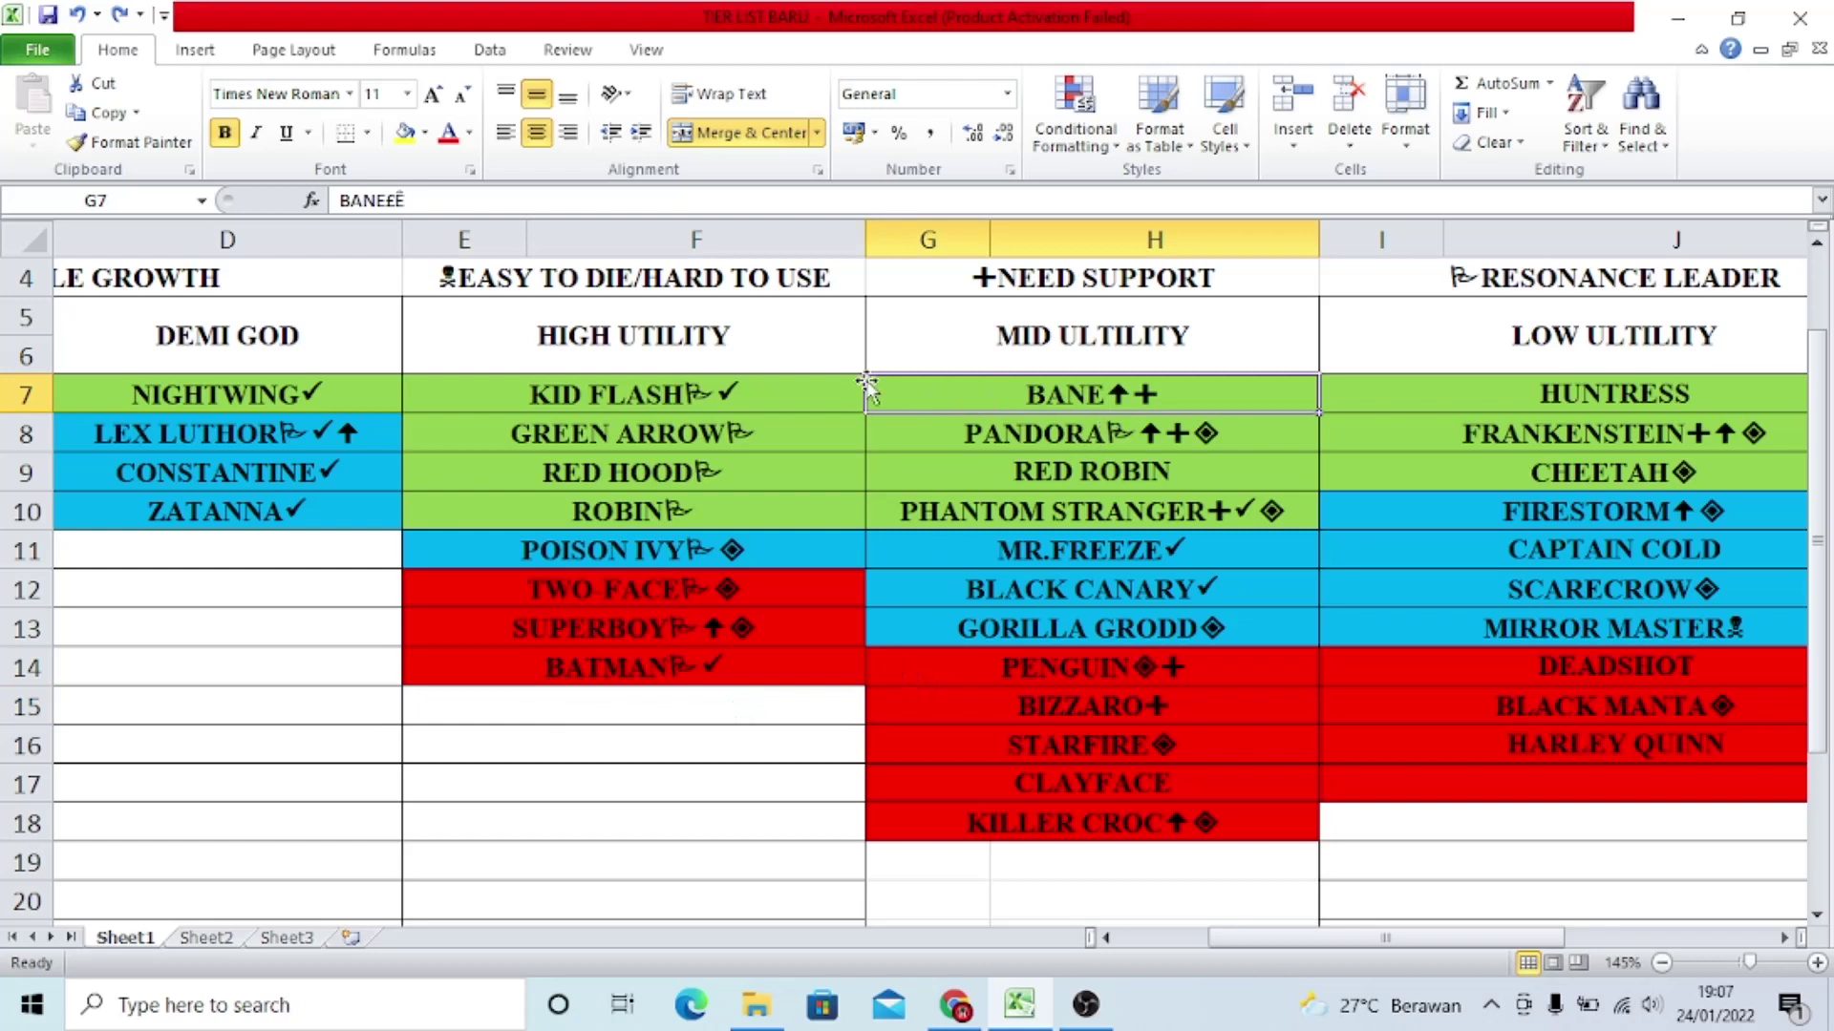
Step: Compare the High Utility tier and its entry Robin with Bane in Mid Utility
{"action": "left_click", "coordinate": [730, 342]}
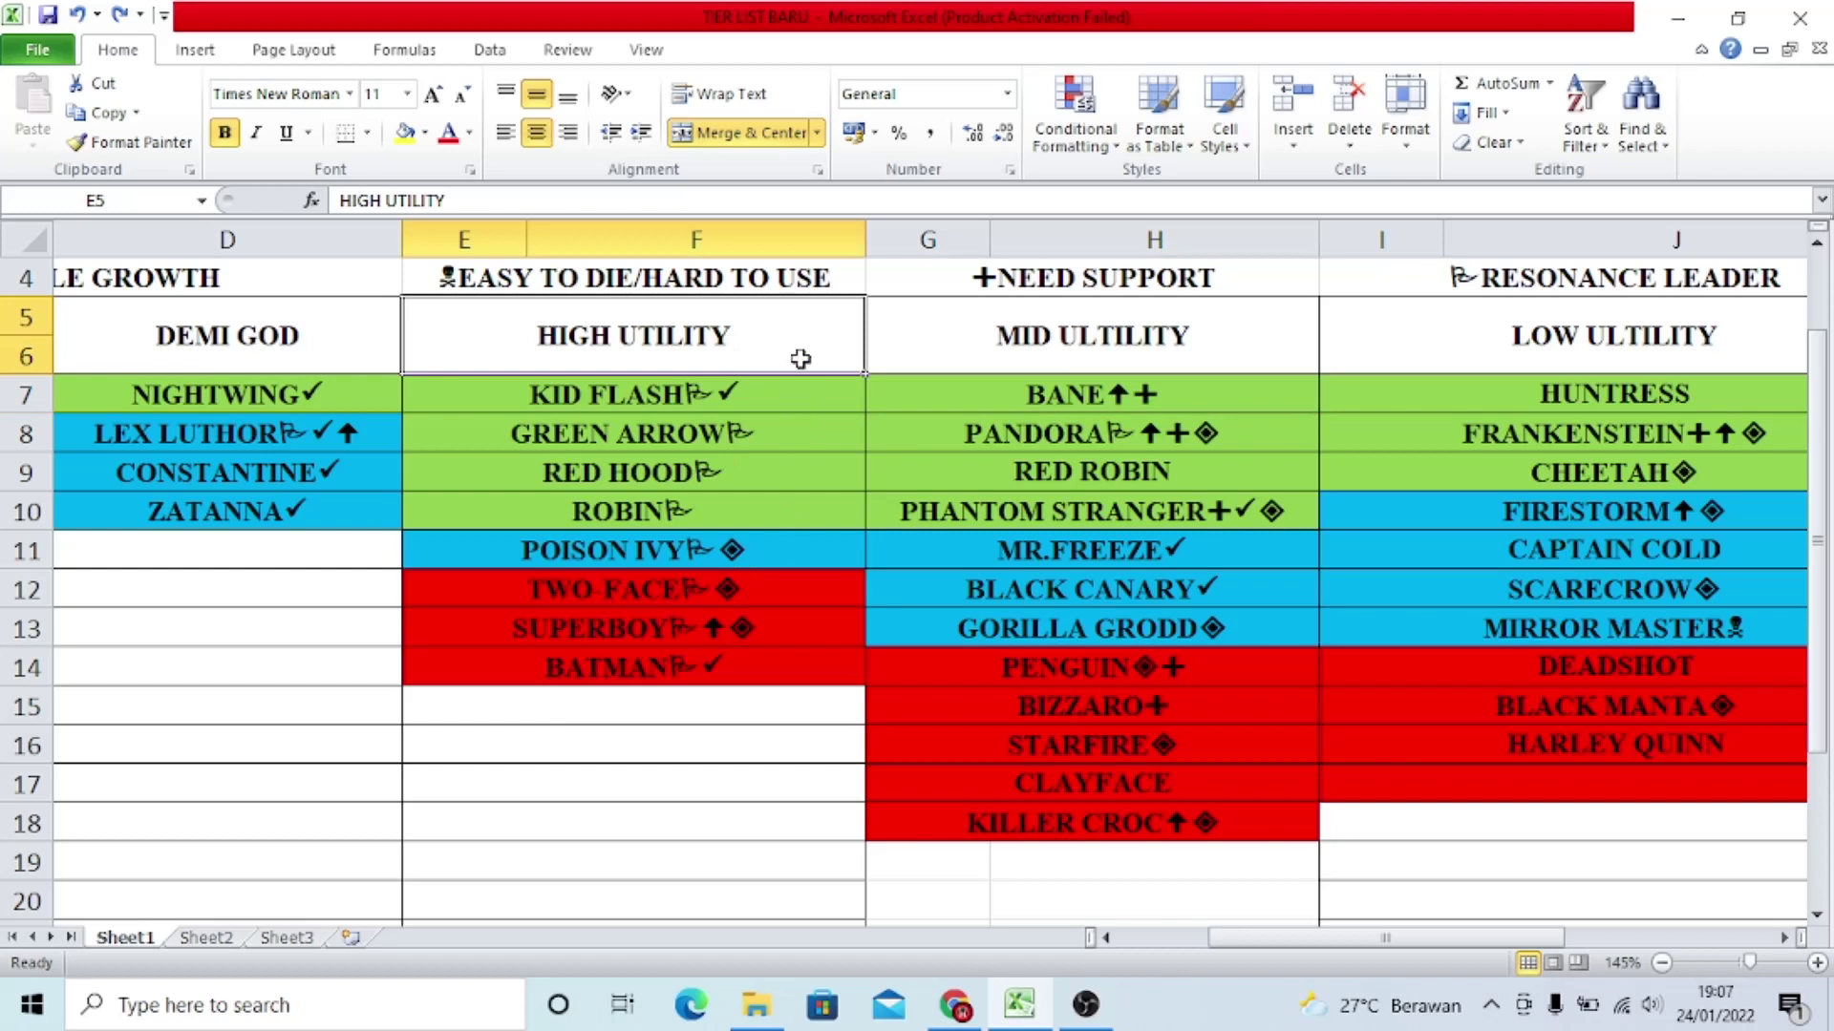
{"action": "left_click", "coordinate": [748, 512]}
{"action": "left_click", "coordinate": [1199, 404]}
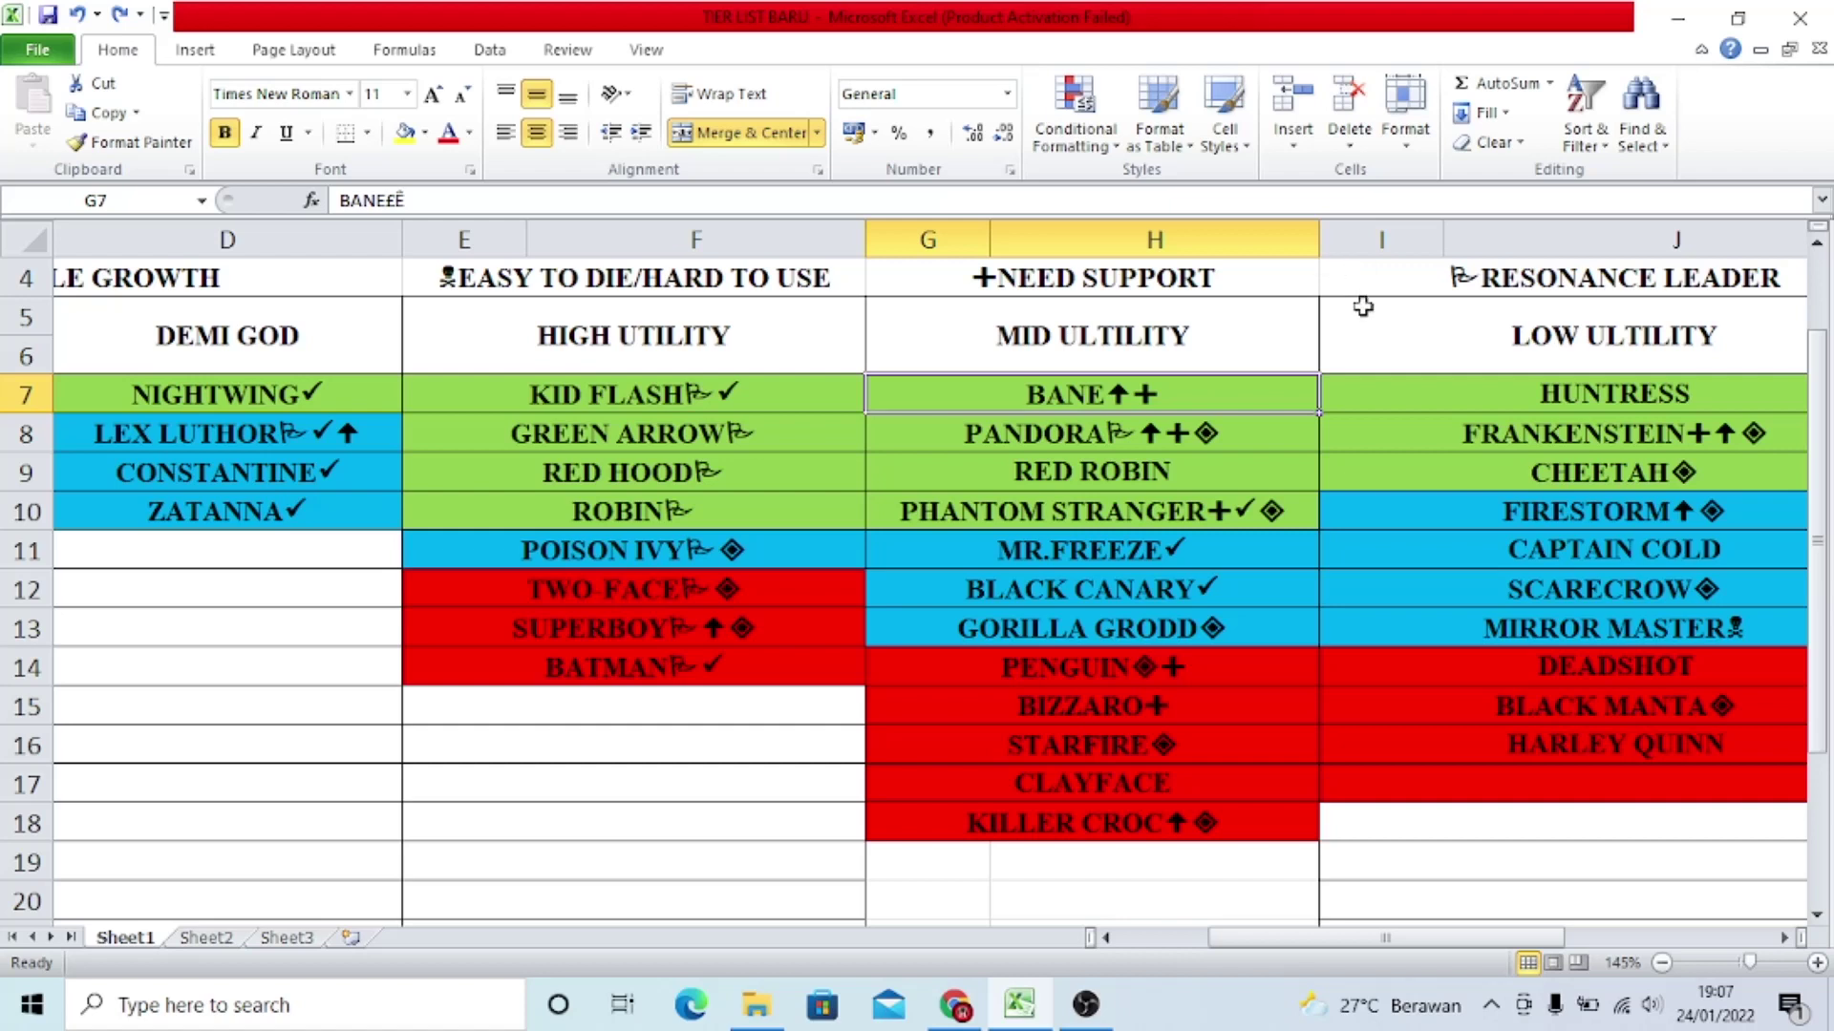
Step: Compare Pandora in Mid Utility with Frankenstein in Low Utility
{"action": "left_click", "coordinate": [1254, 436]}
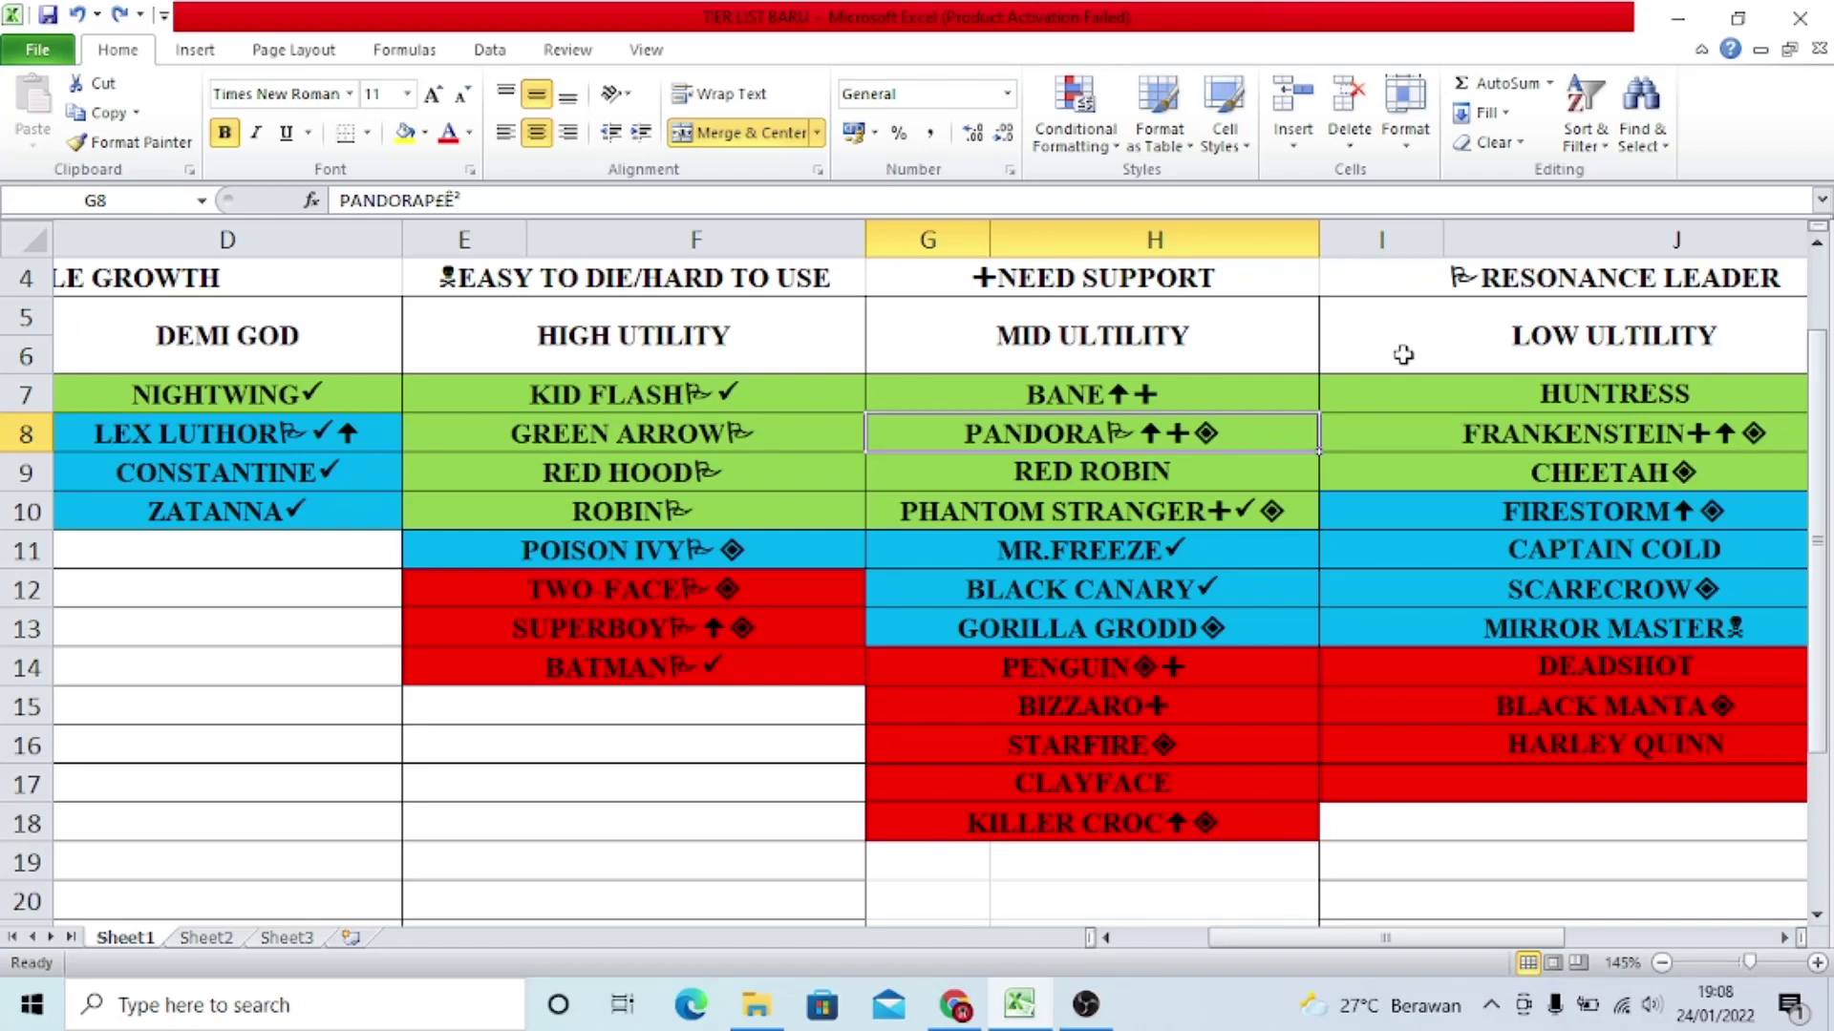
{"action": "left_click", "coordinate": [1542, 420]}
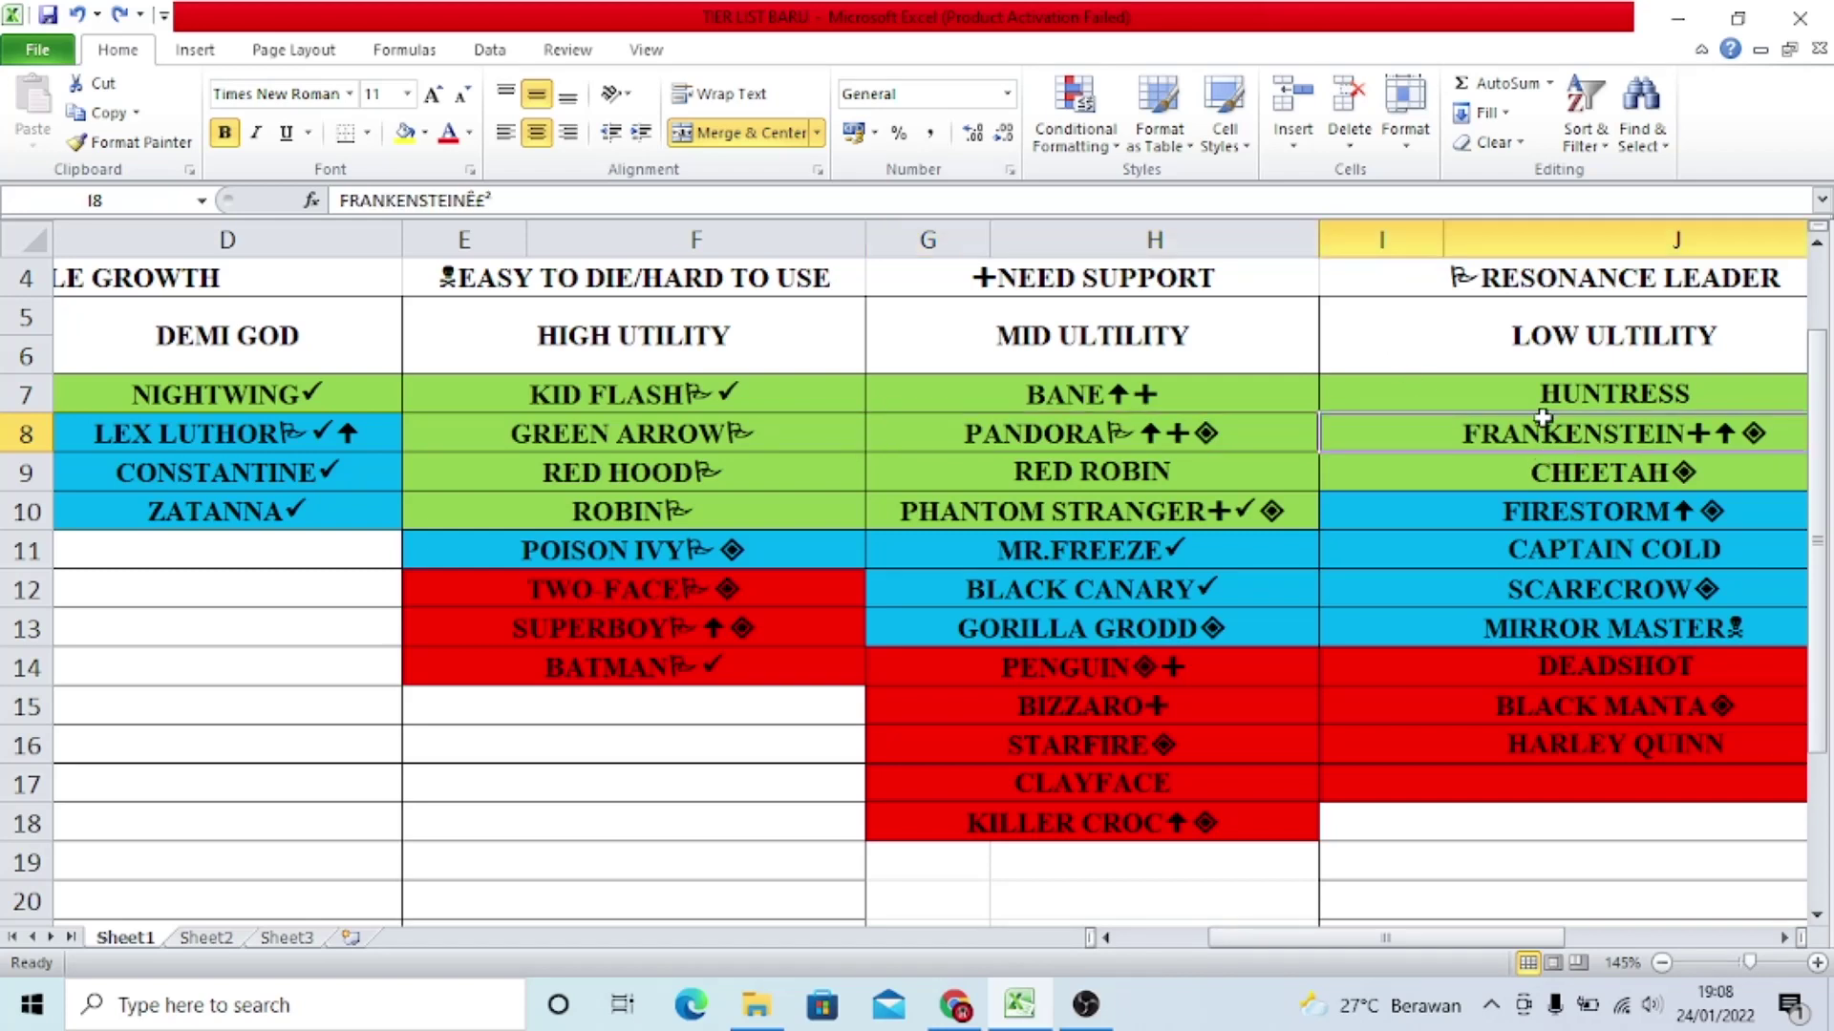
{"action": "left_click", "coordinate": [1163, 427]}
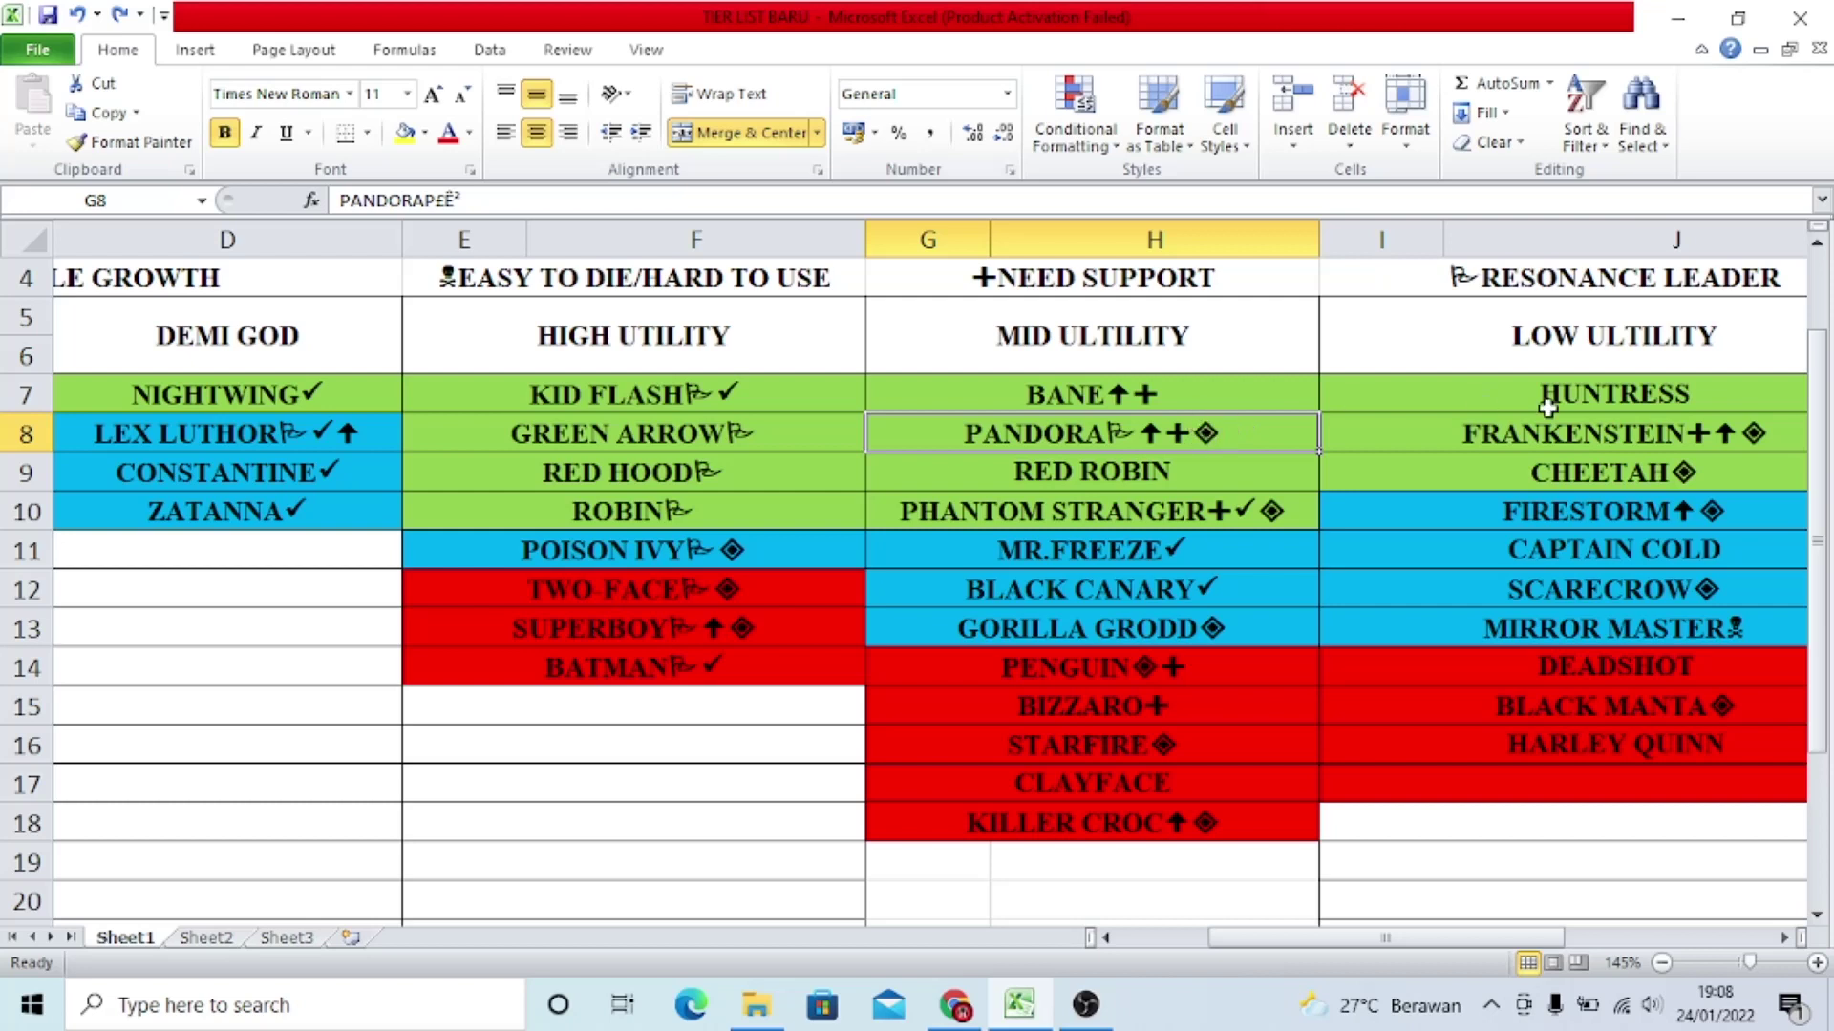
{"action": "left_click", "coordinate": [1556, 436]}
{"action": "left_click", "coordinate": [1211, 431]}
Step: Review Red Robin and Phantom Stranger in Mid Utility, and check Cheetah in Low Utility for comparison
{"action": "left_click", "coordinate": [1234, 472]}
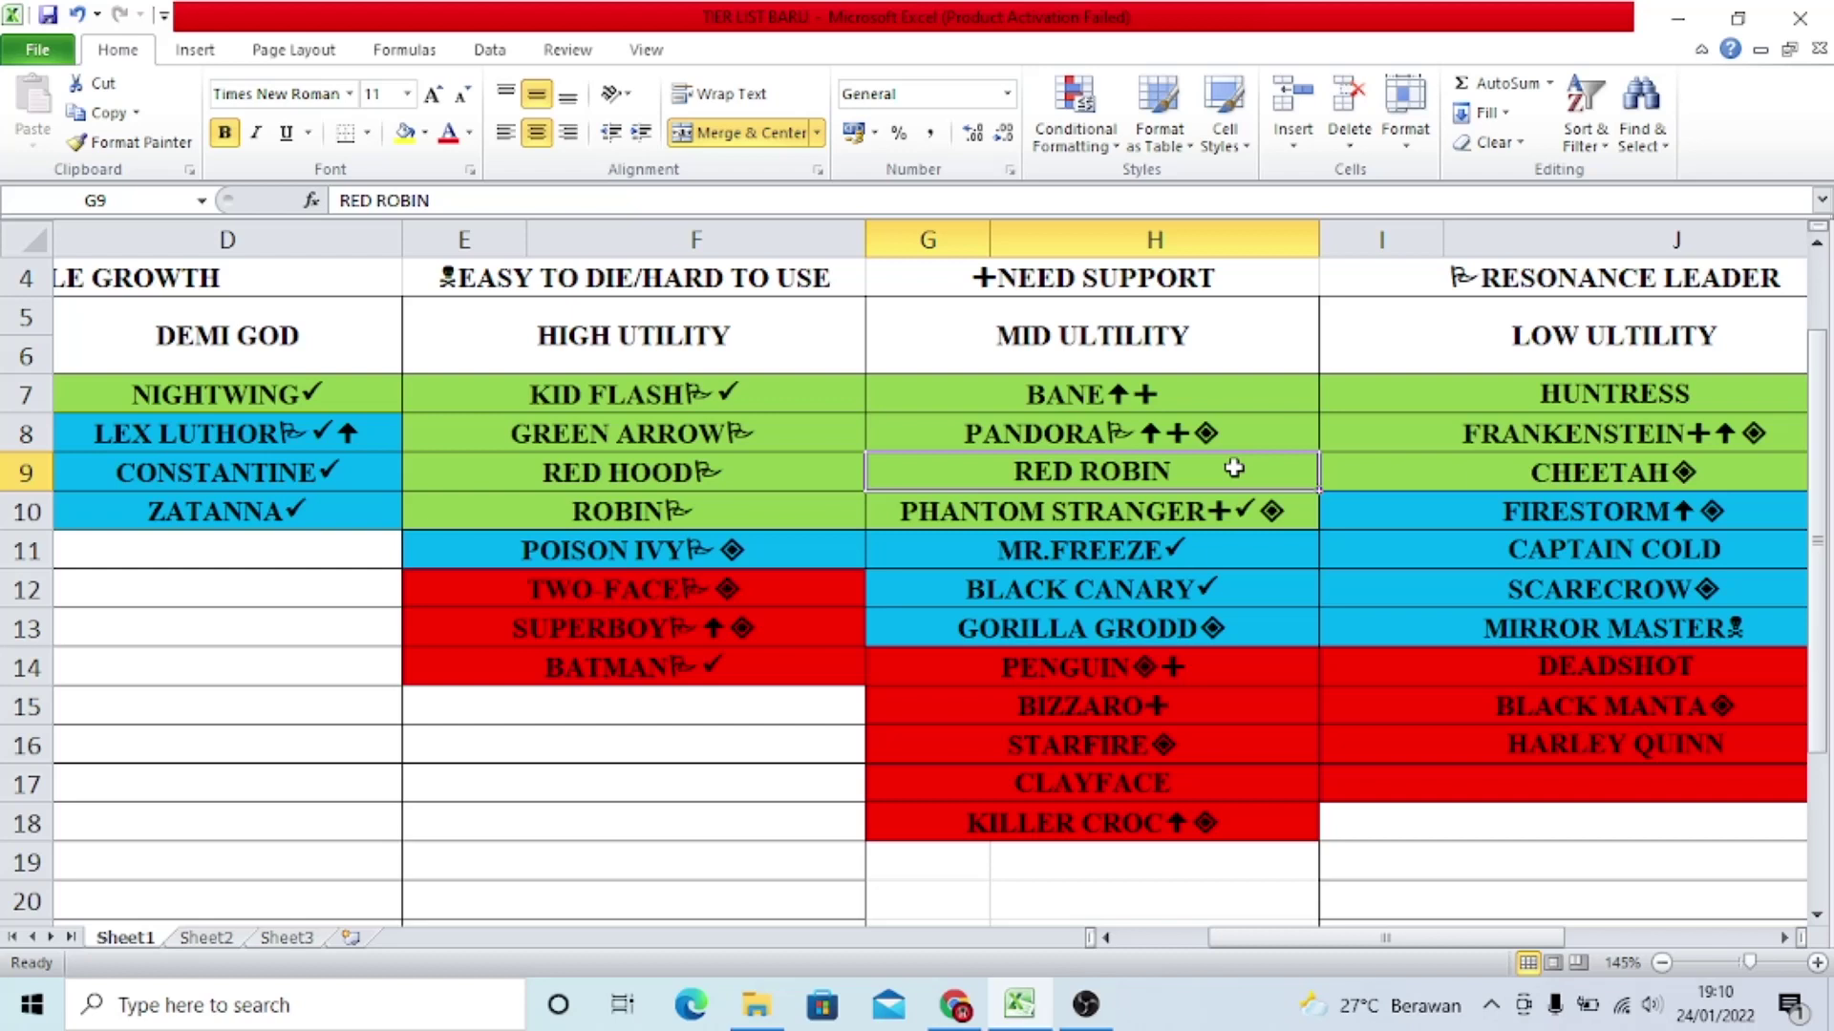
{"action": "left_click", "coordinate": [1297, 510]}
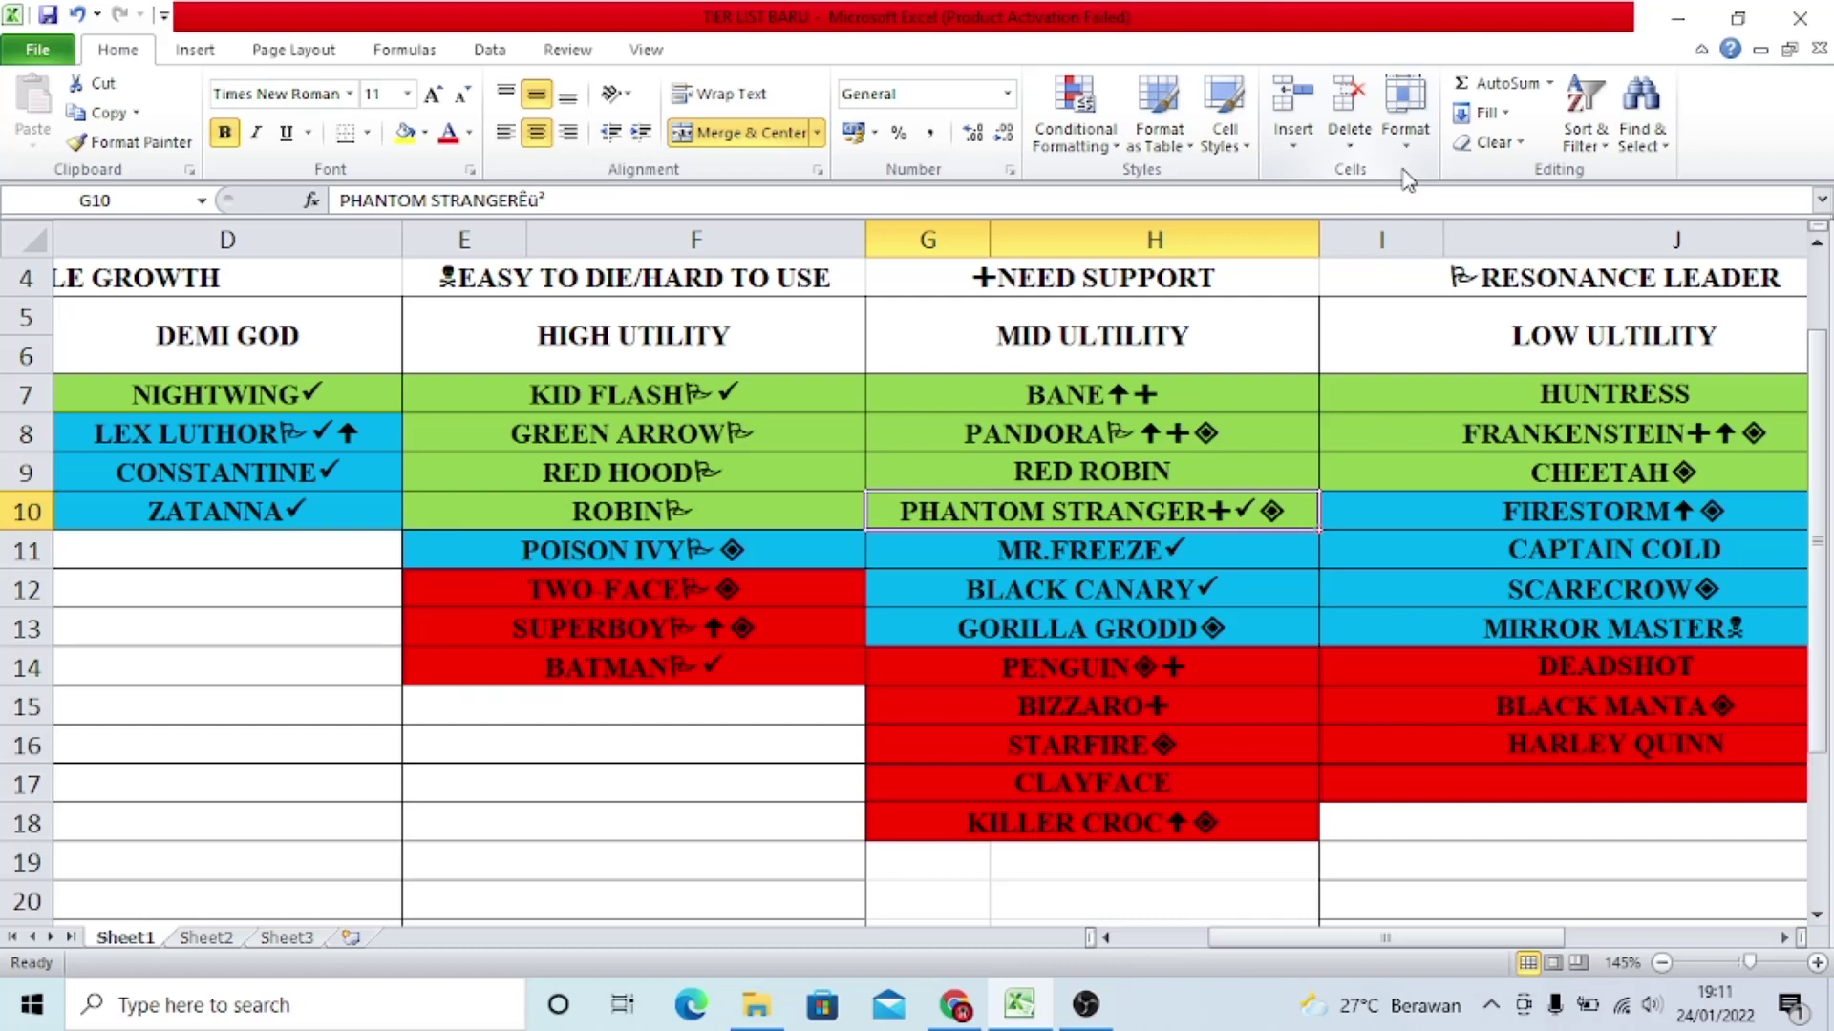
{"action": "left_click", "coordinate": [1606, 461]}
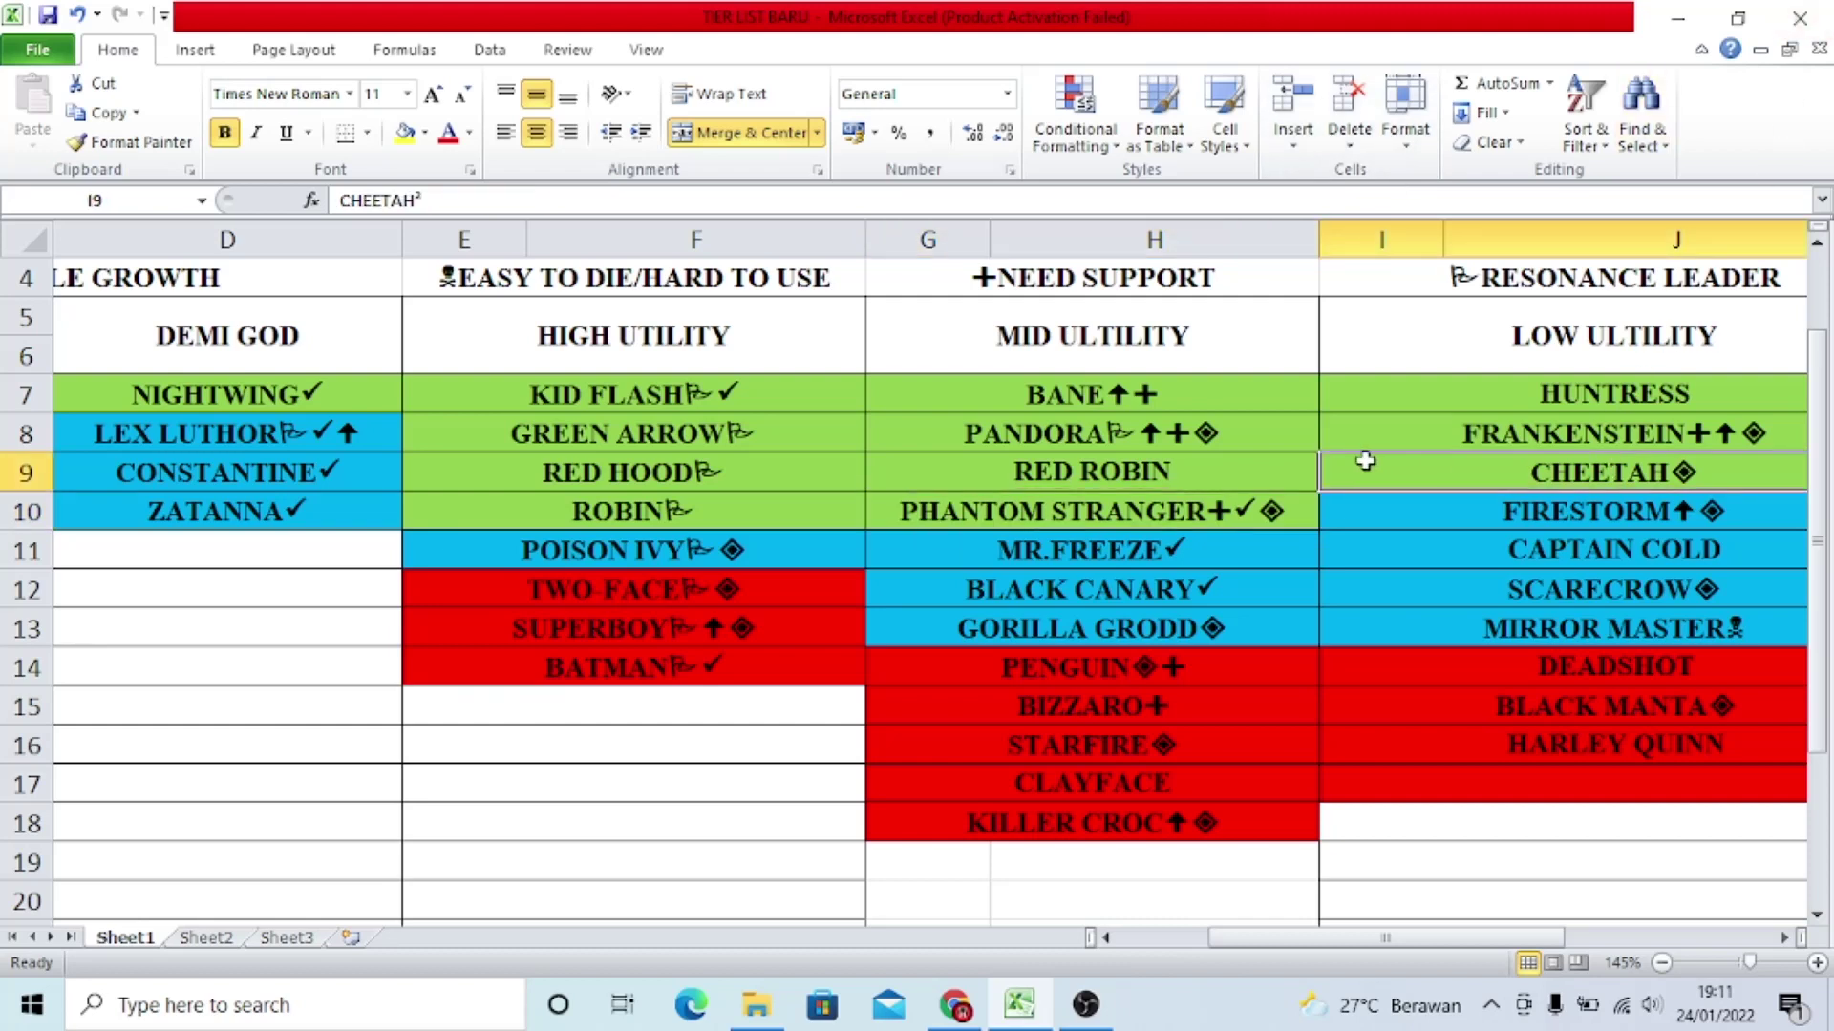
Step: Compare Phantom Stranger in Mid Utility with Constantine in Demi God and Frankenstein in Low Utility
{"action": "left_click", "coordinate": [1180, 442]}
{"action": "left_click", "coordinate": [1177, 521]}
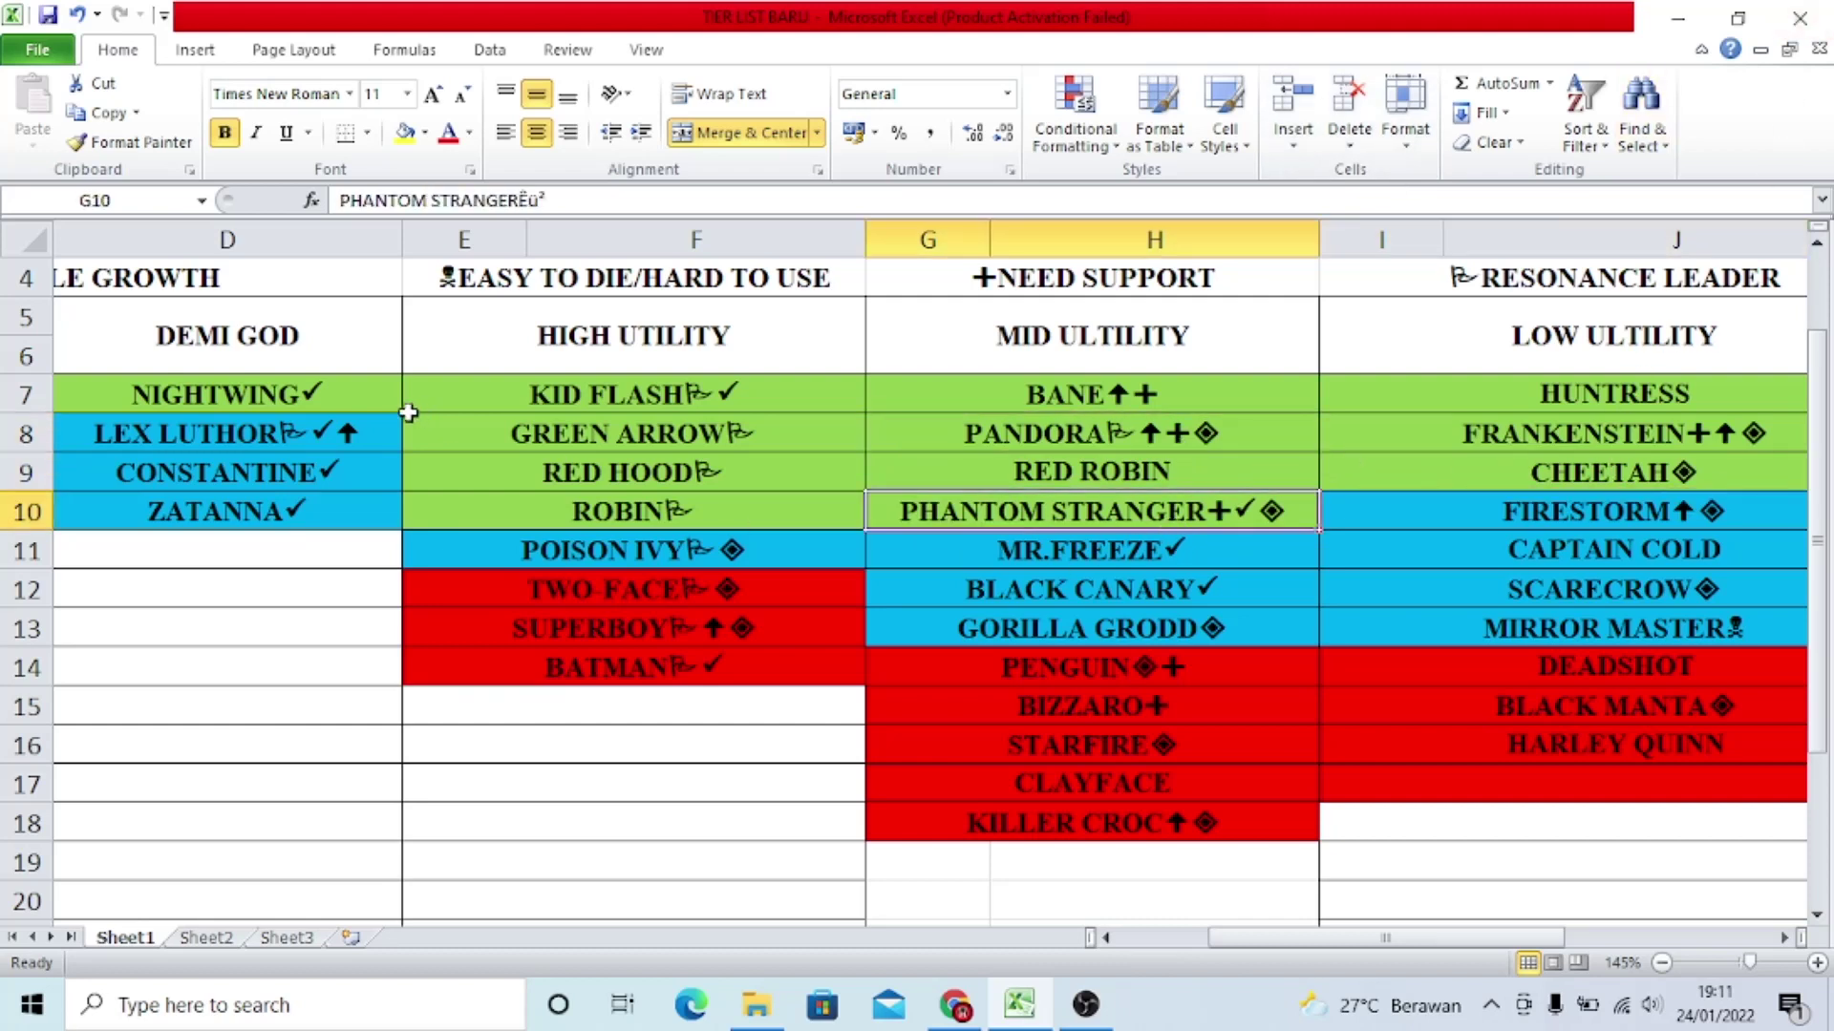
{"action": "left_click", "coordinate": [332, 496]}
{"action": "left_click", "coordinate": [332, 475]}
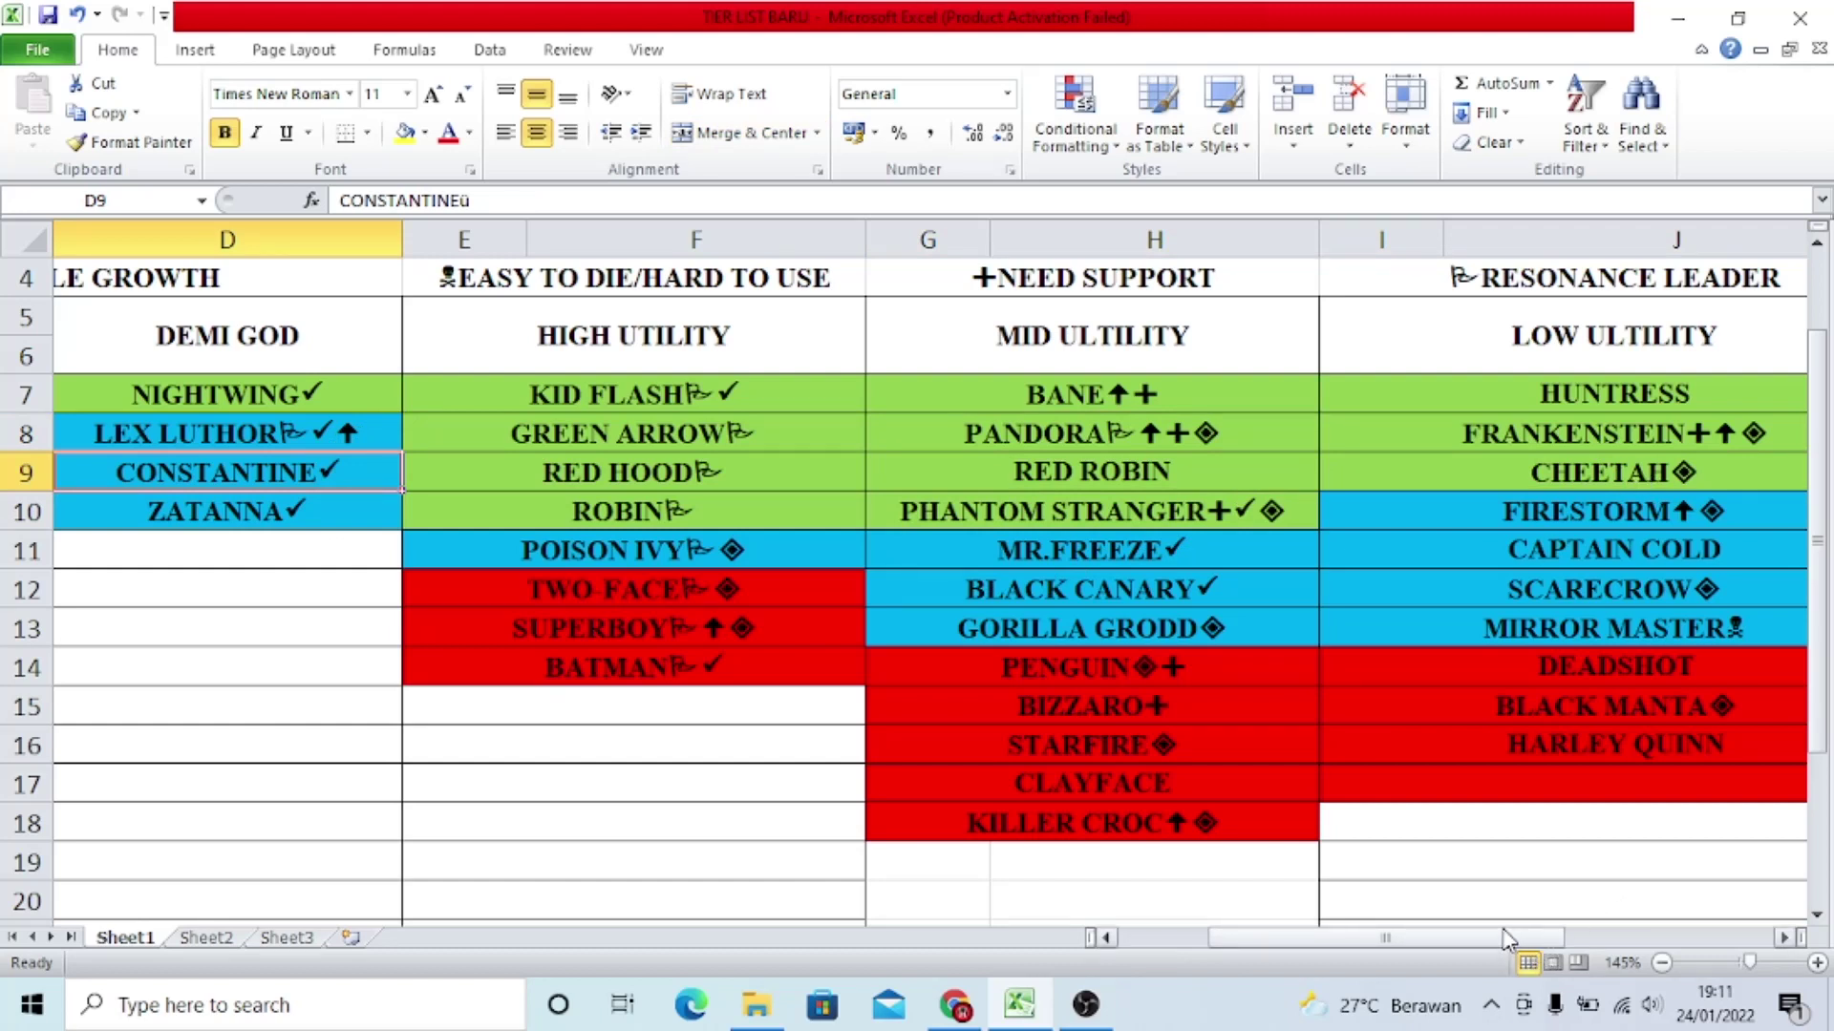
{"action": "left_click", "coordinate": [1553, 439]}
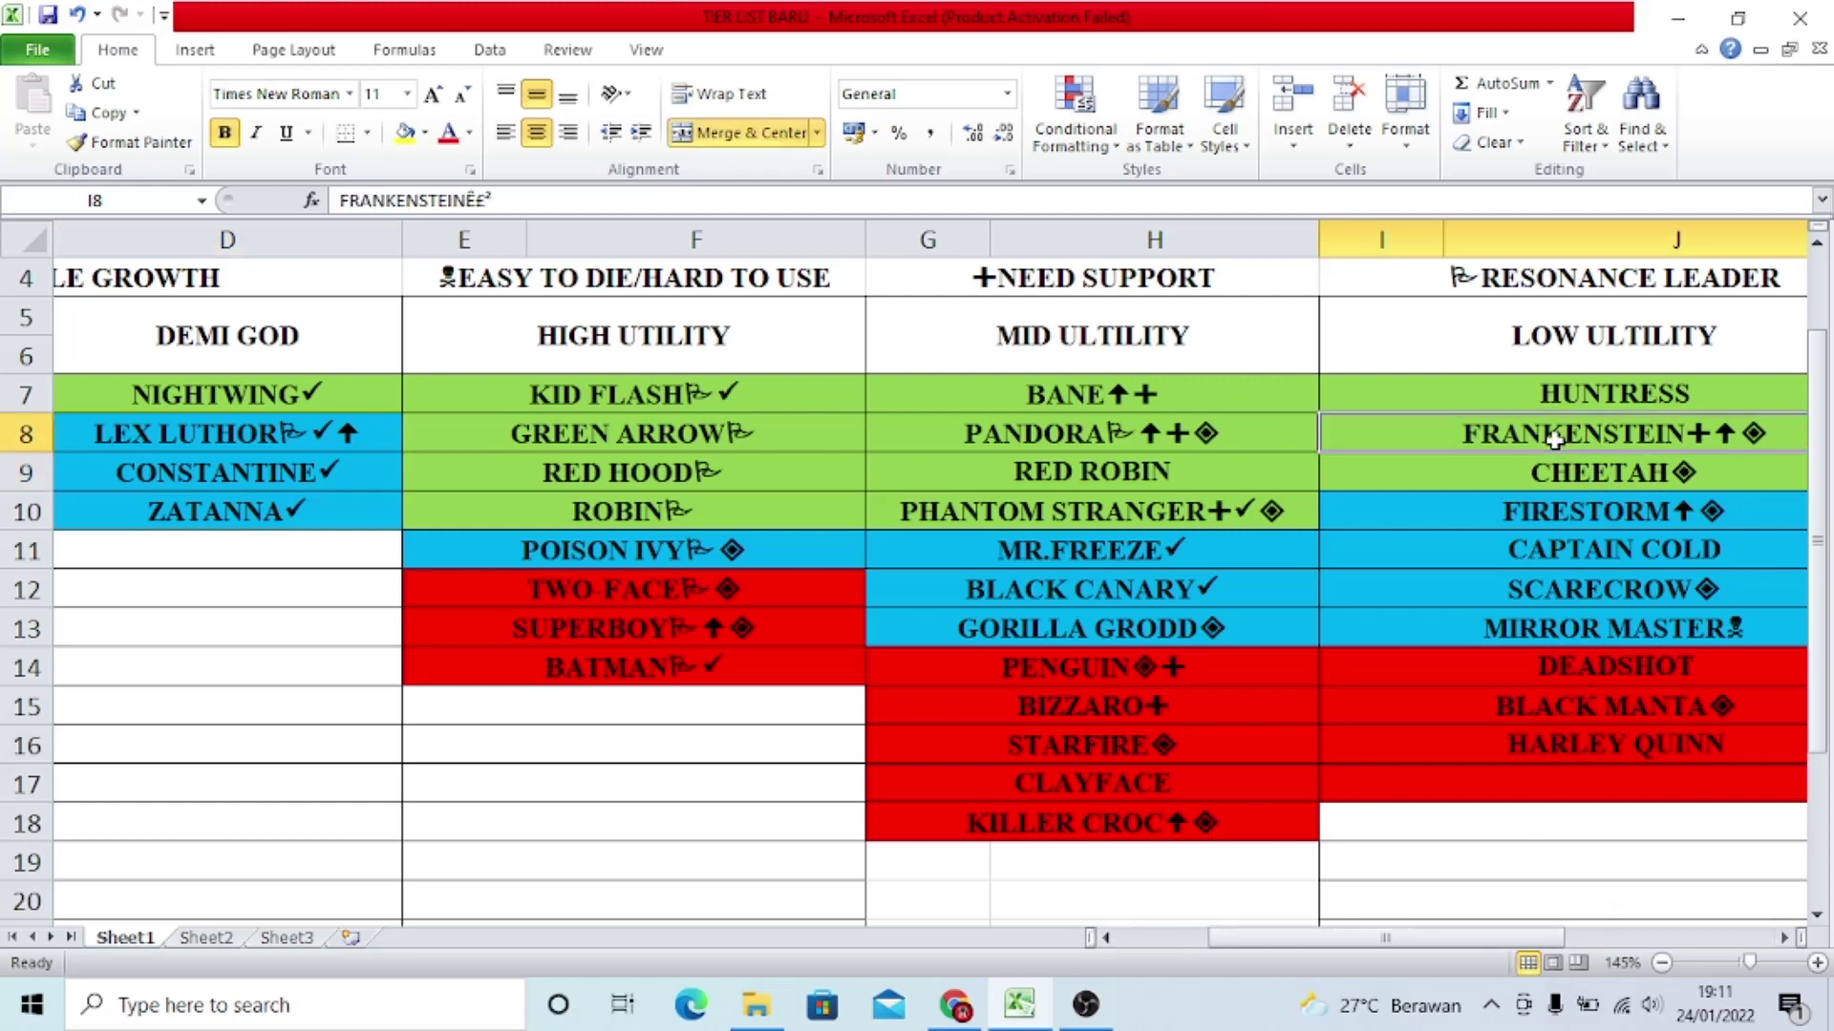
{"action": "left_click", "coordinate": [1277, 517]}
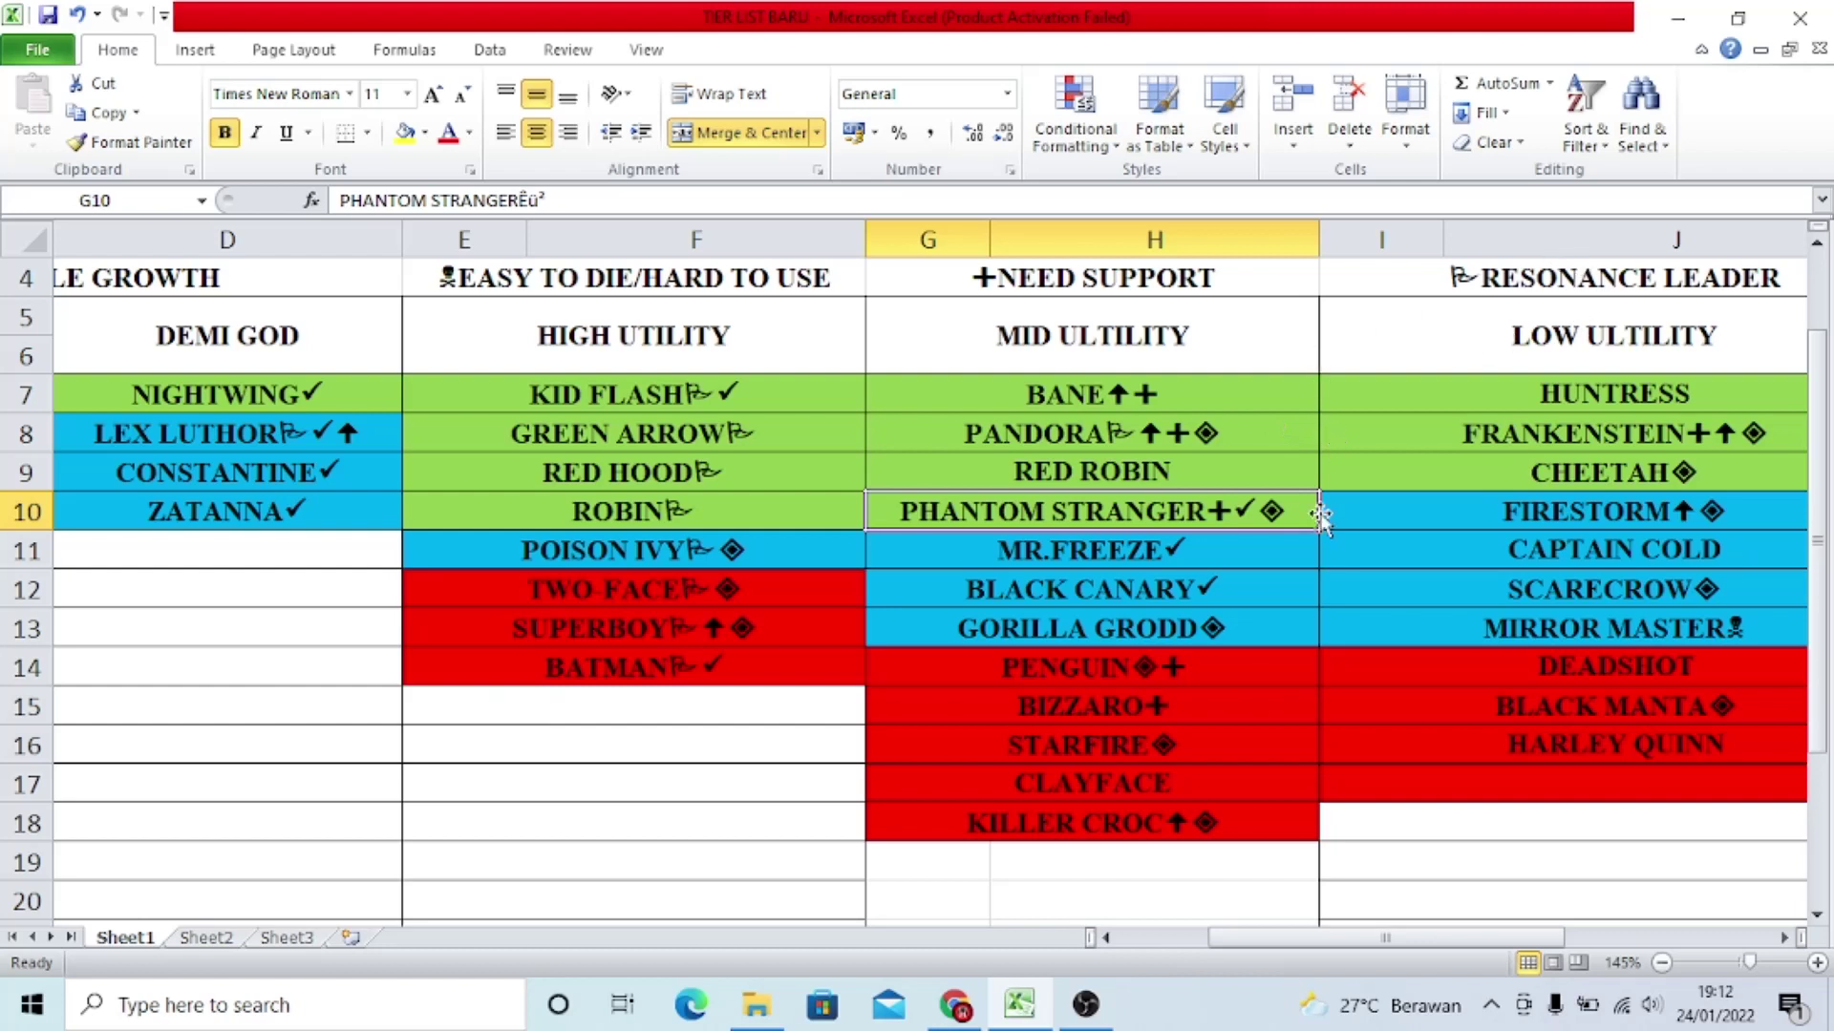
Step: Review Mr. Freeze in Mid Utility, comparing it with Green Arrow and Kid Flash in High Utility
{"action": "left_click", "coordinate": [1262, 567]}
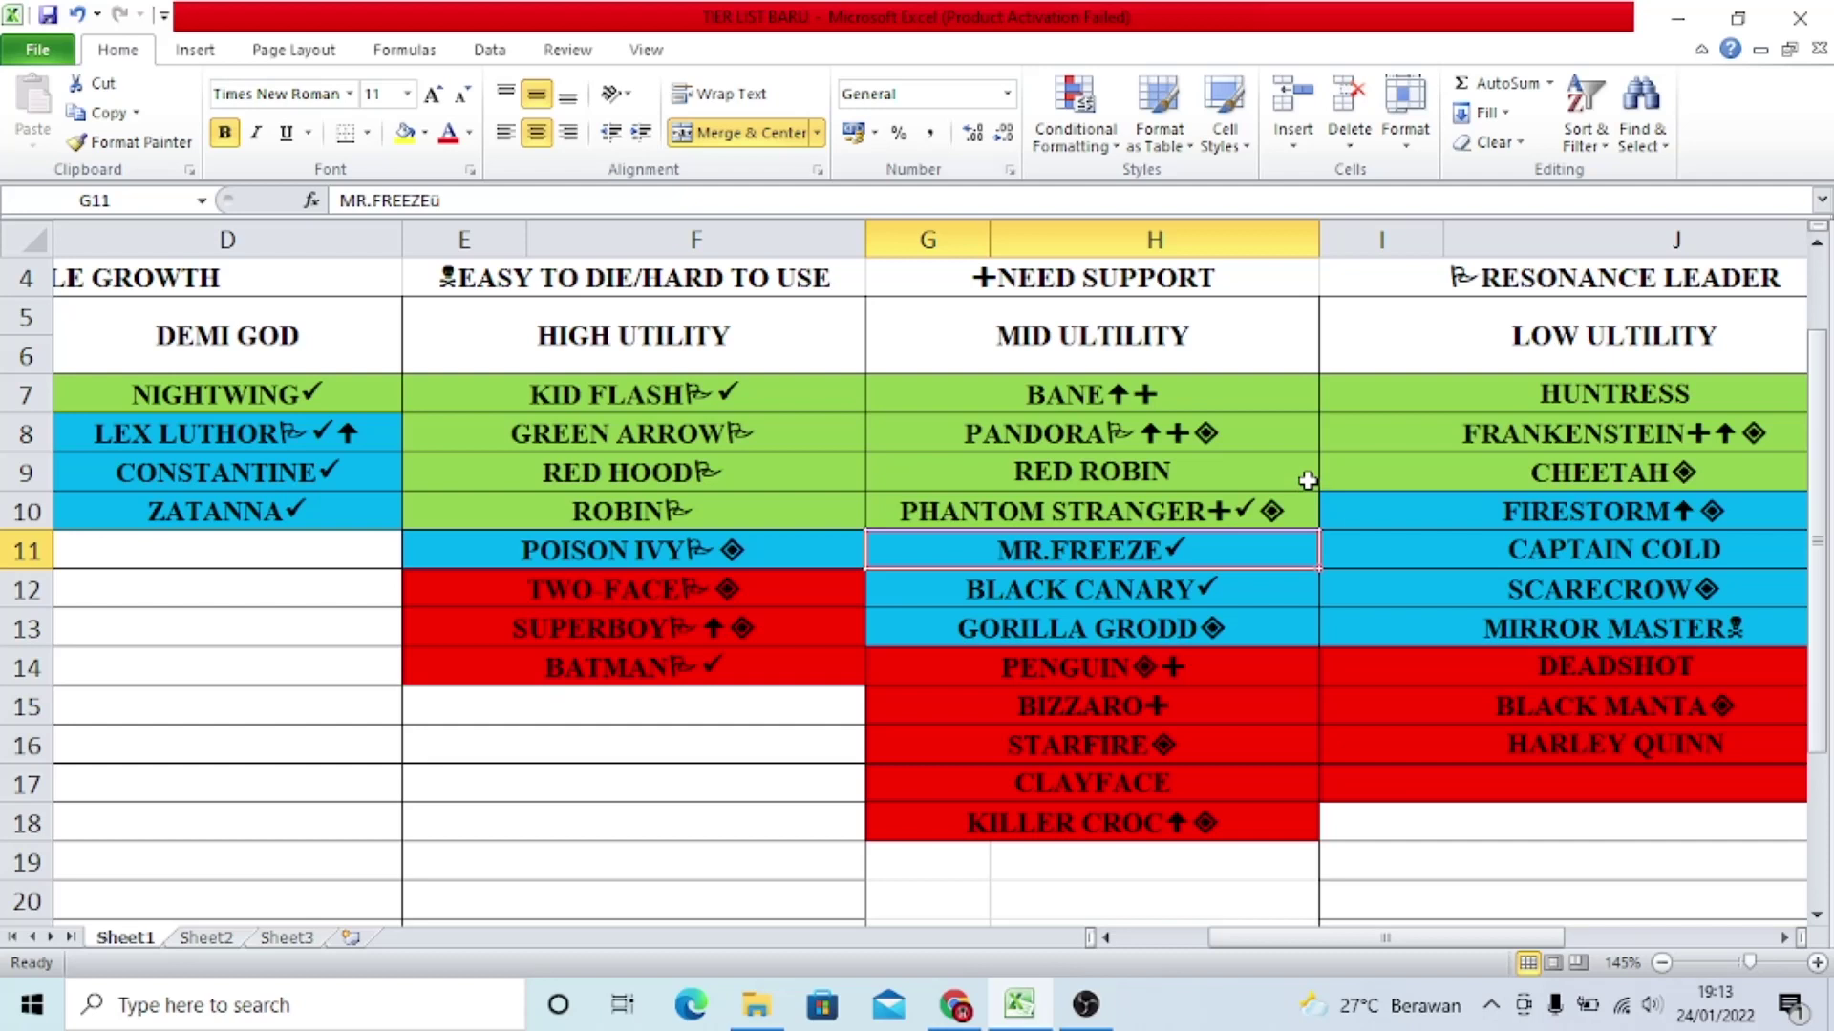
{"action": "left_click", "coordinate": [620, 420]}
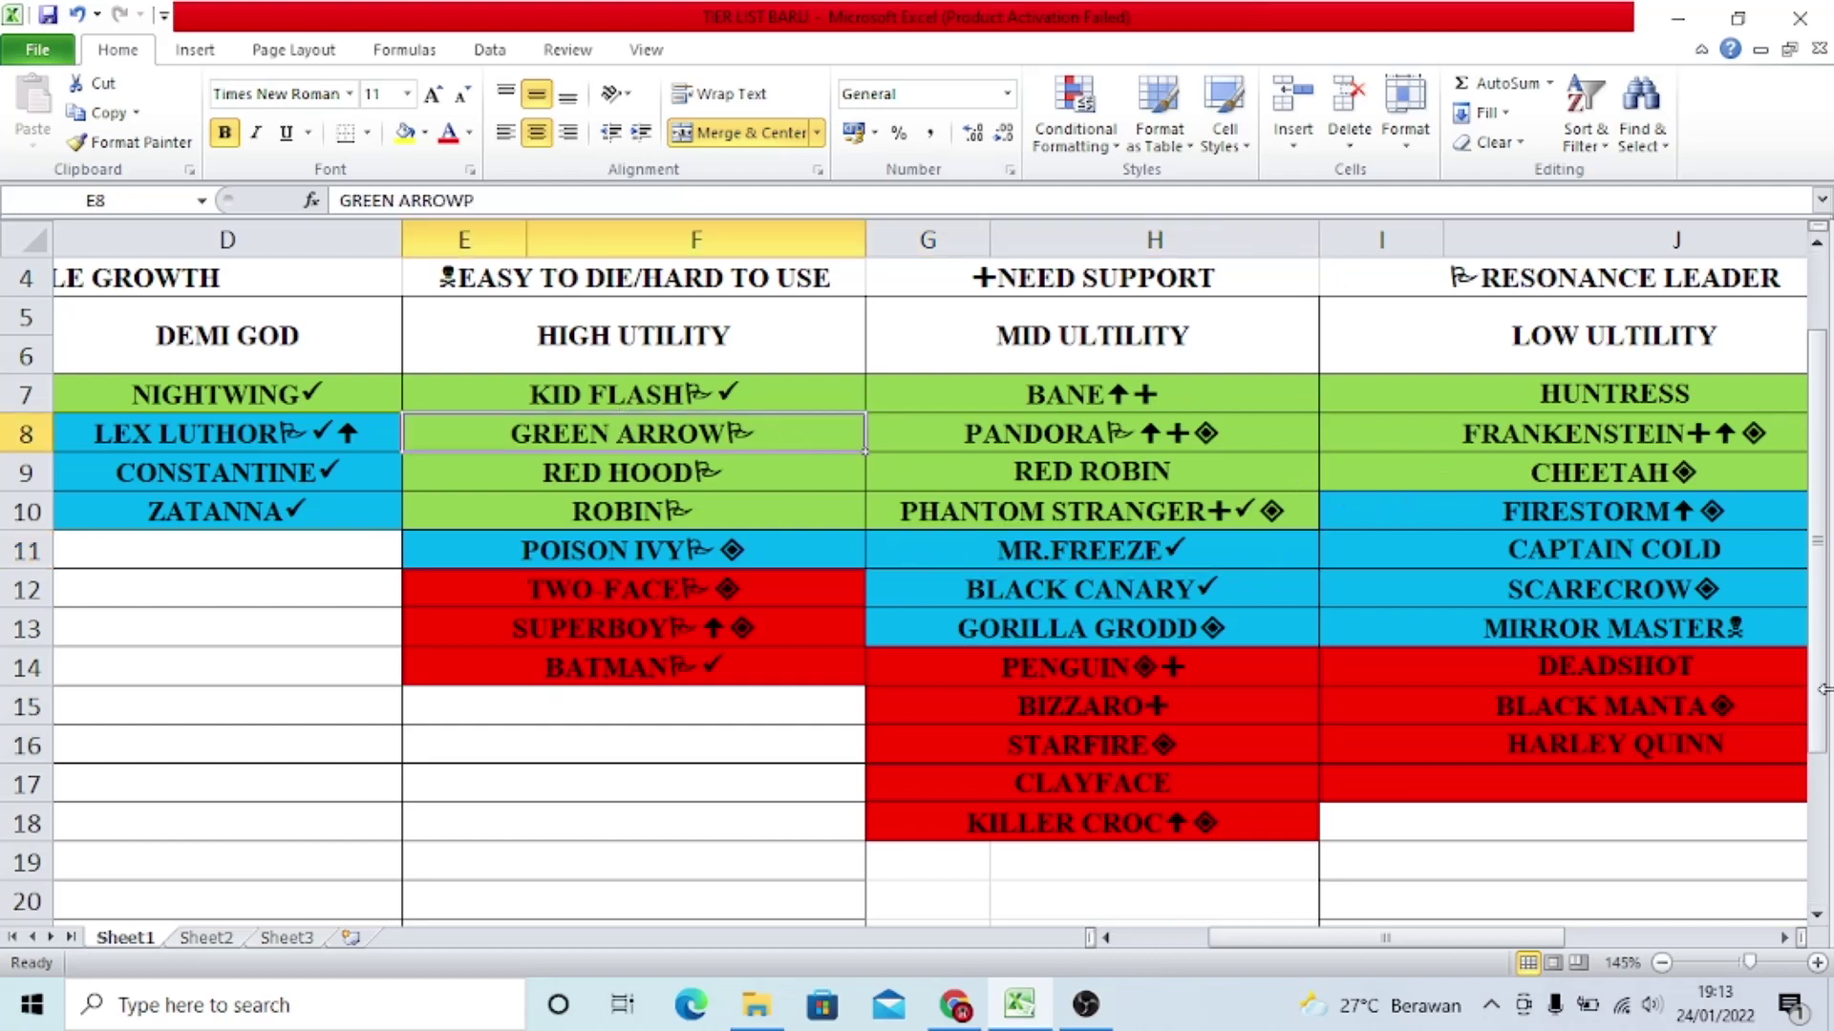
{"action": "left_click", "coordinate": [638, 404]}
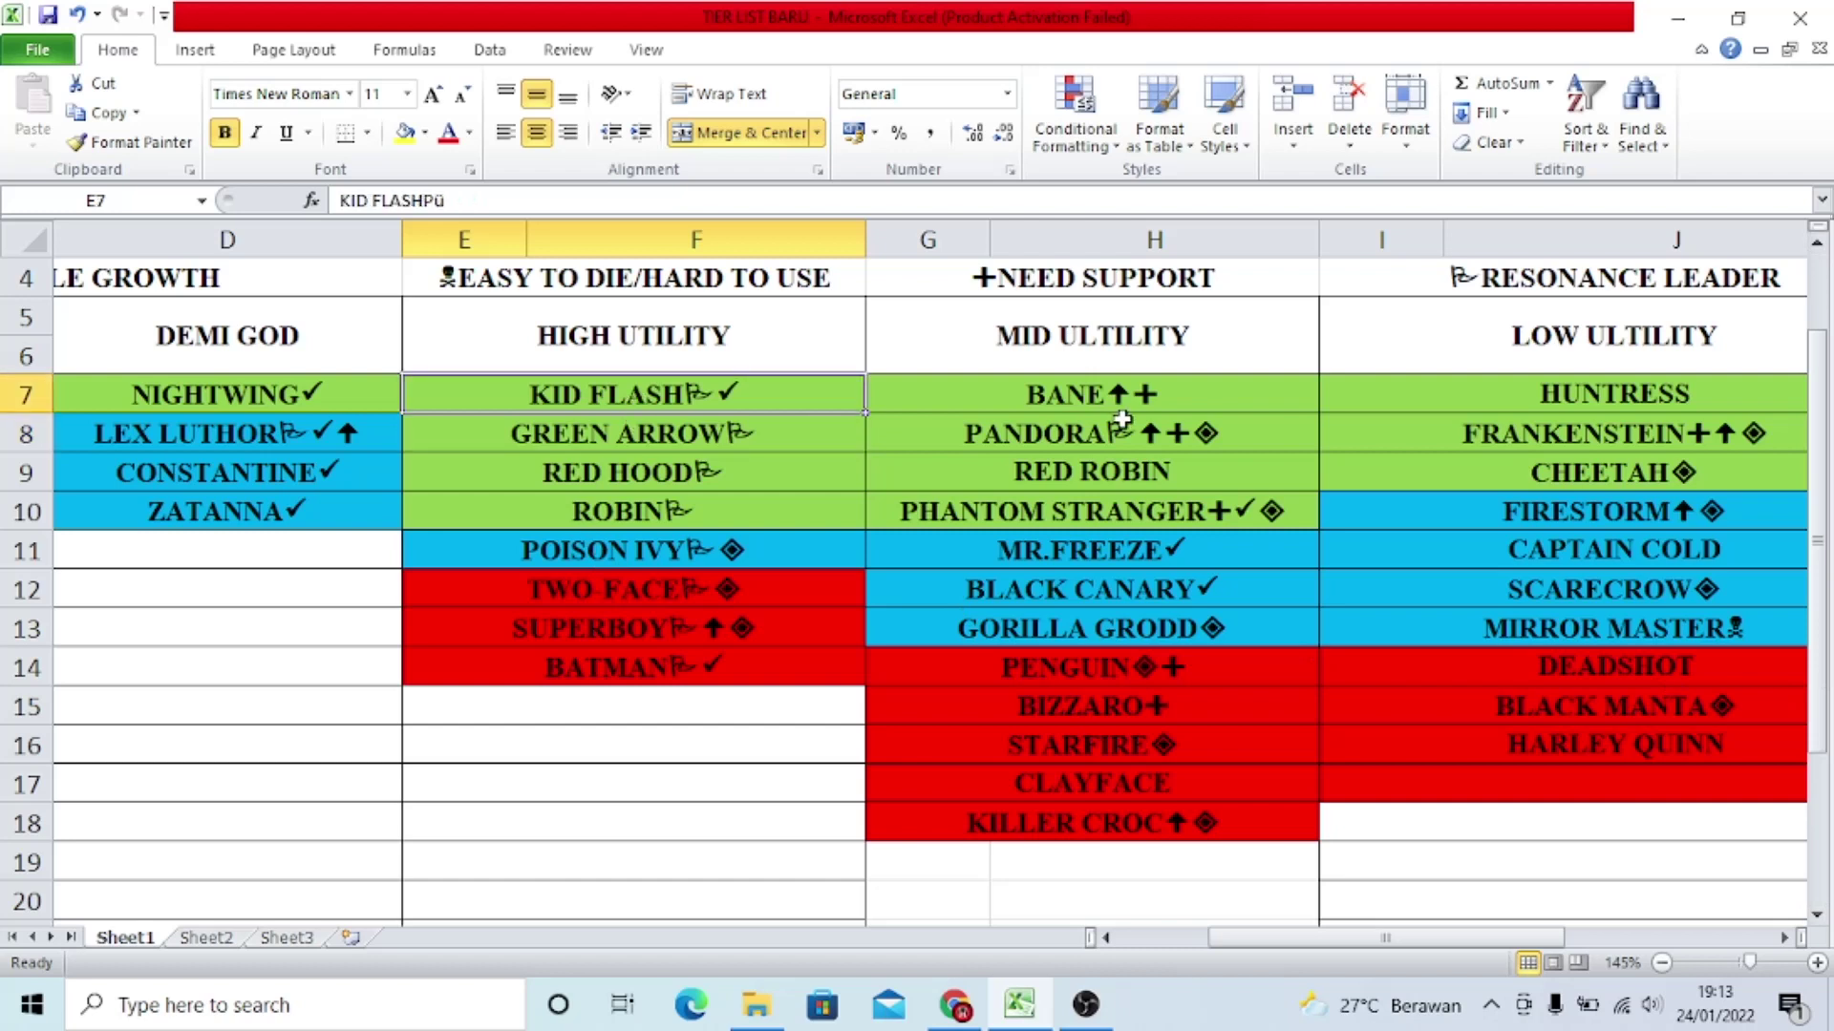
{"action": "left_click", "coordinate": [1206, 554]}
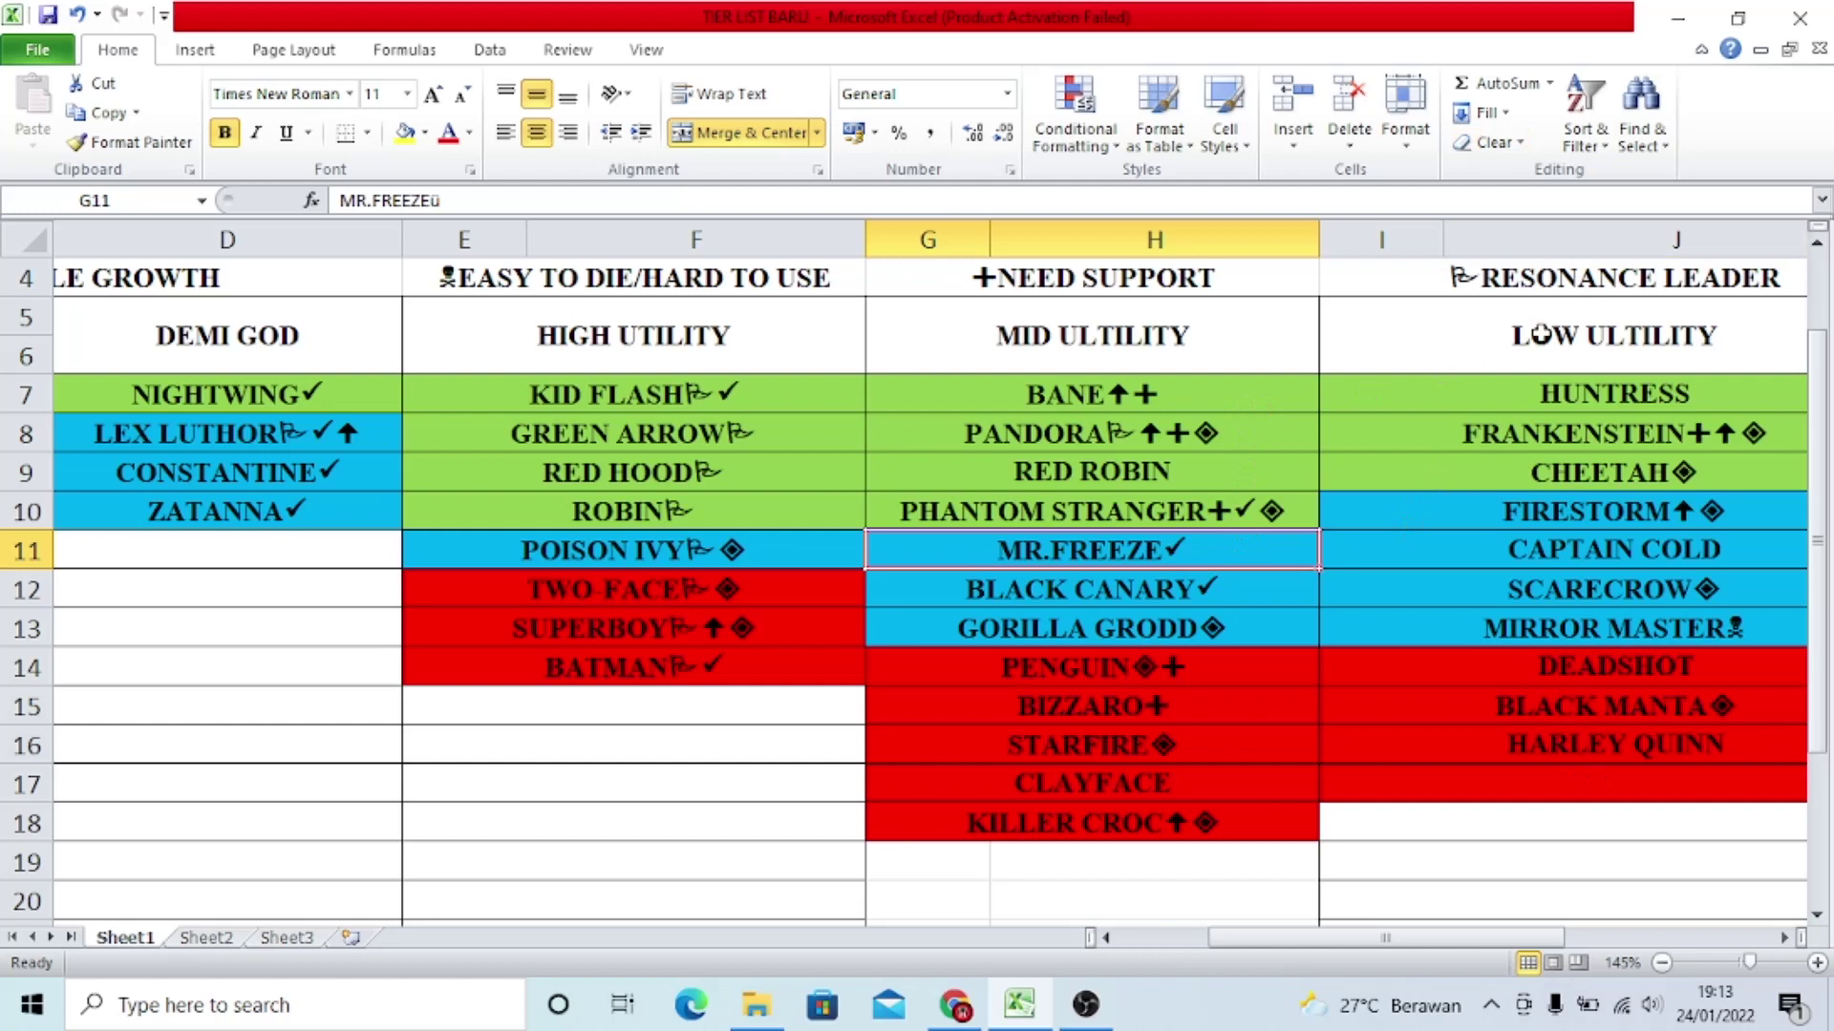
Step: Review Black Canary and examine the Mid Utility and Low Utility tiers together
{"action": "left_click", "coordinate": [1261, 585]}
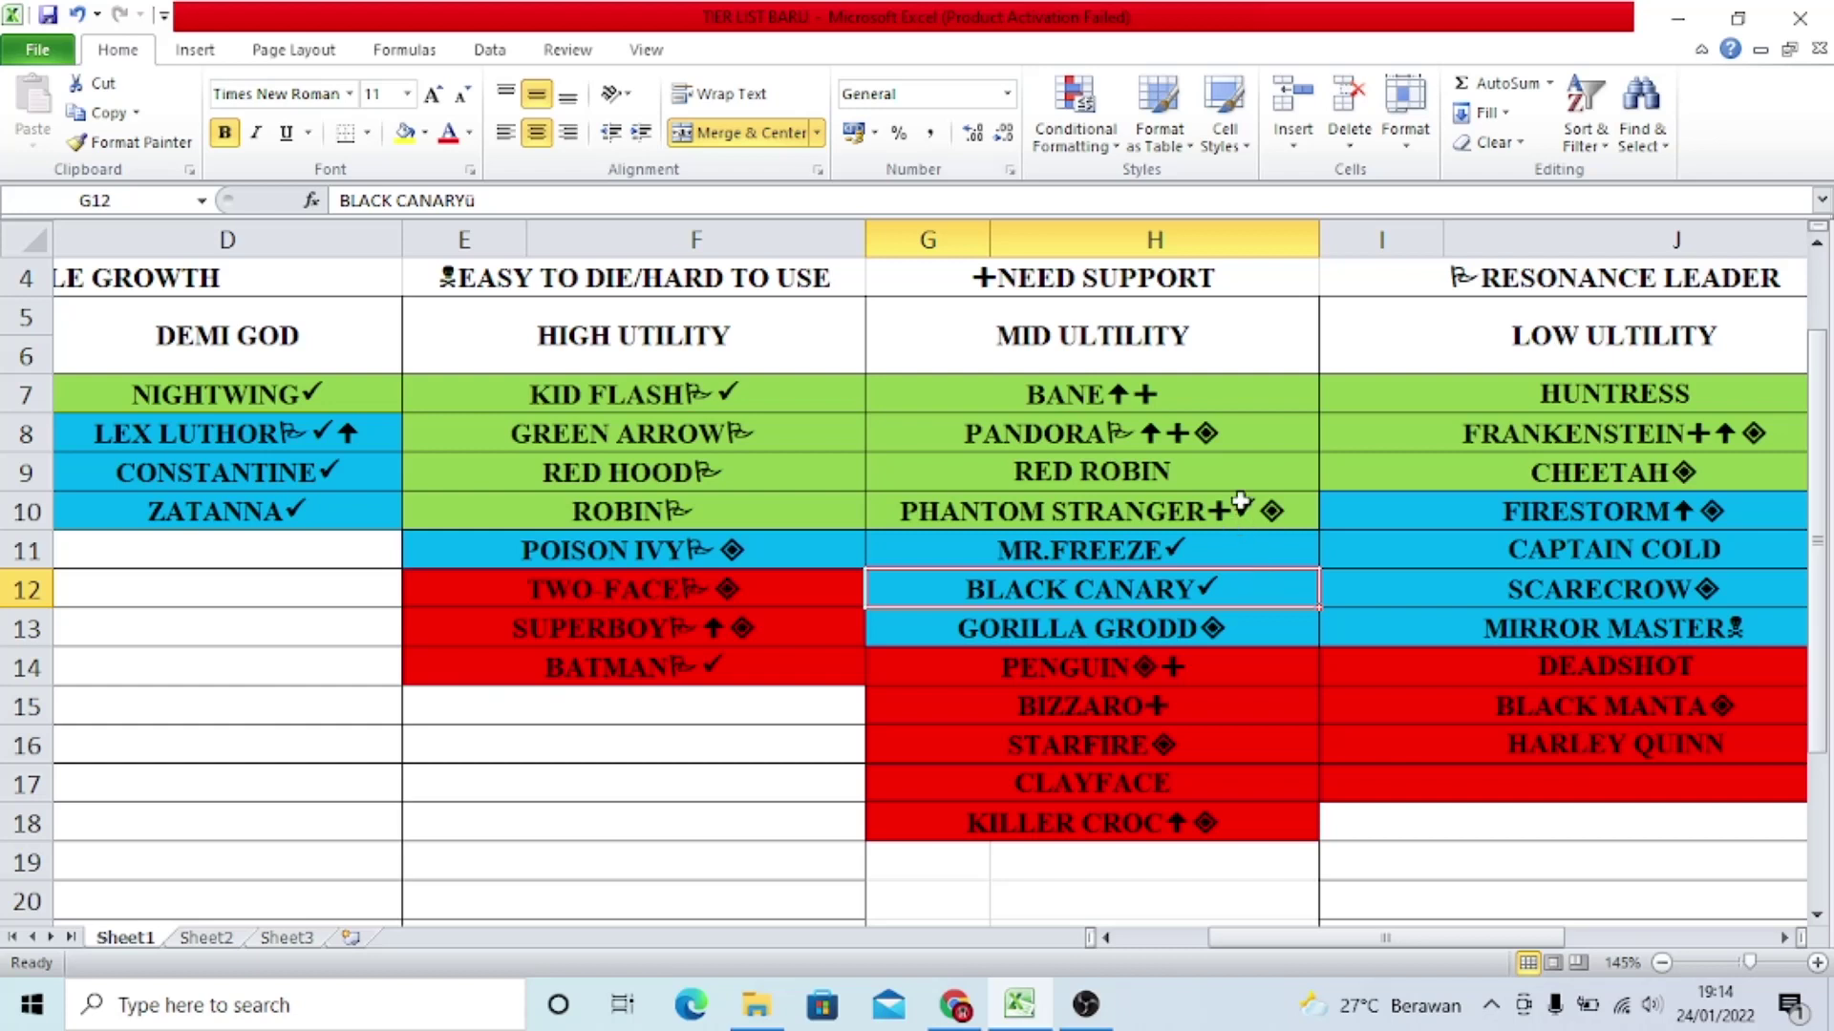
{"action": "left_click", "coordinate": [1163, 366]}
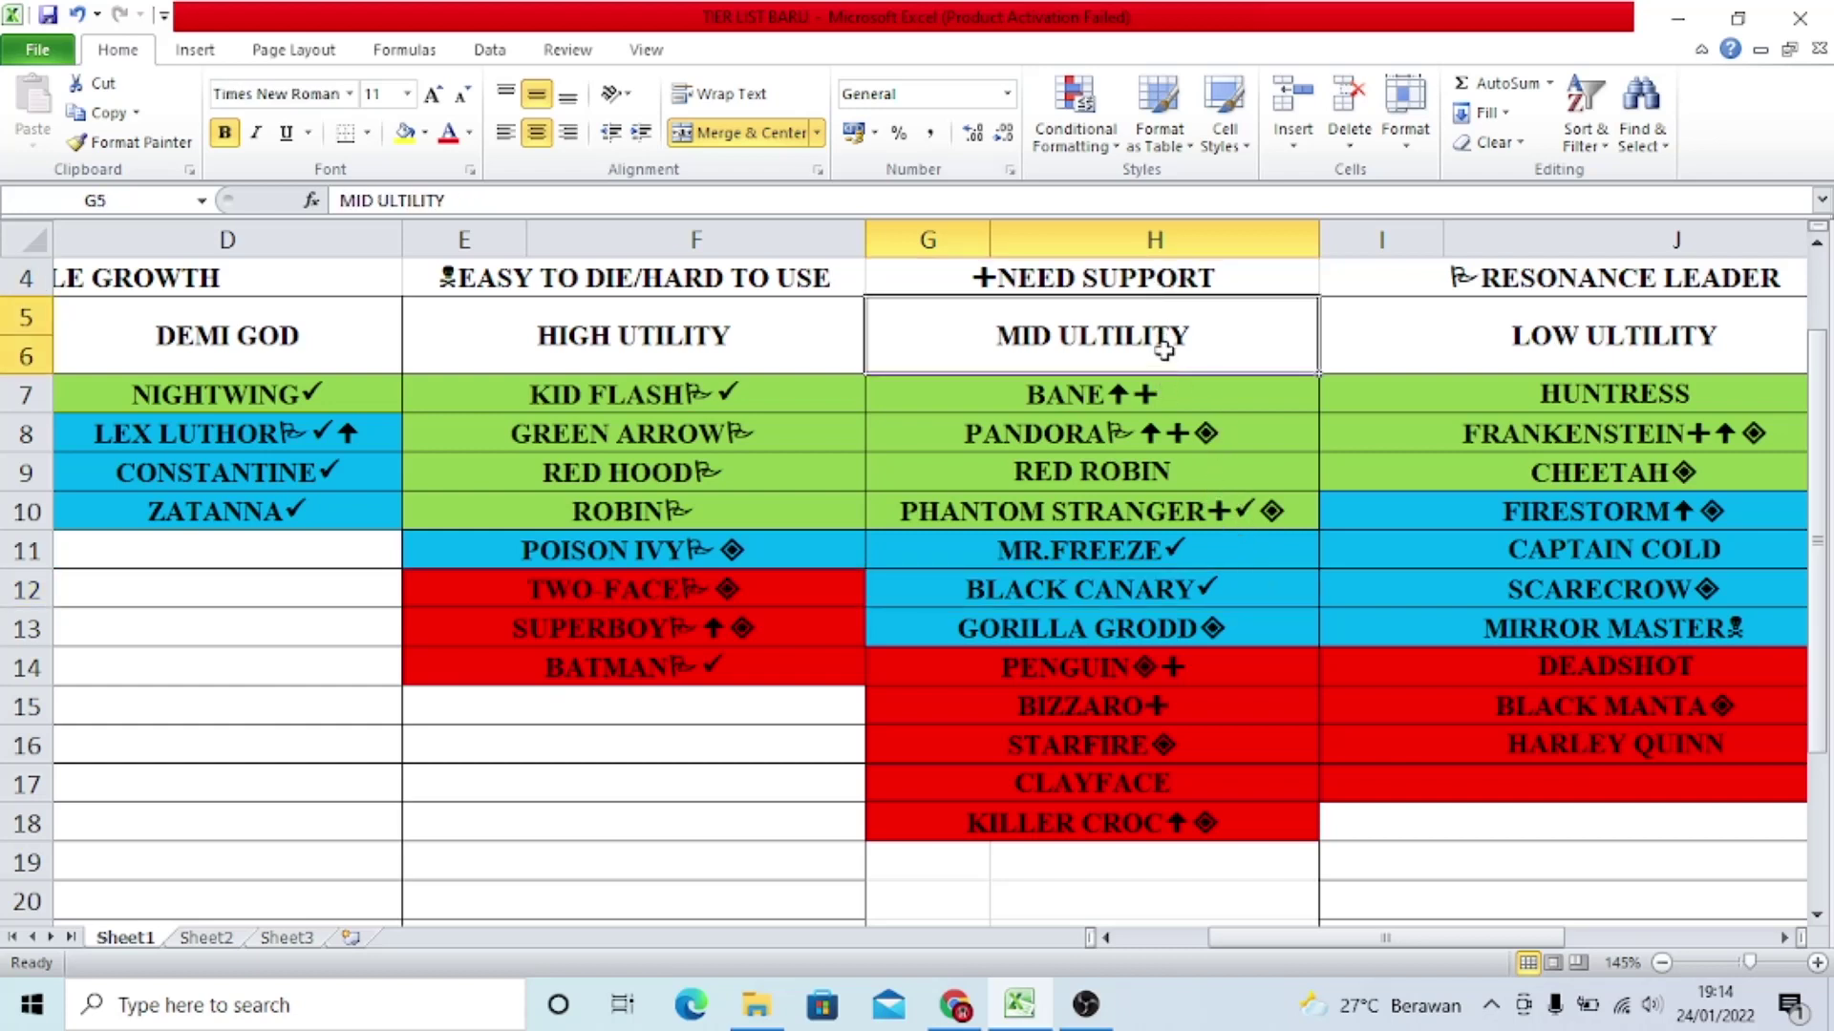
{"action": "left_click", "coordinate": [1093, 667]}
{"action": "left_click", "coordinate": [1072, 864]}
{"action": "left_click", "coordinate": [1531, 339]}
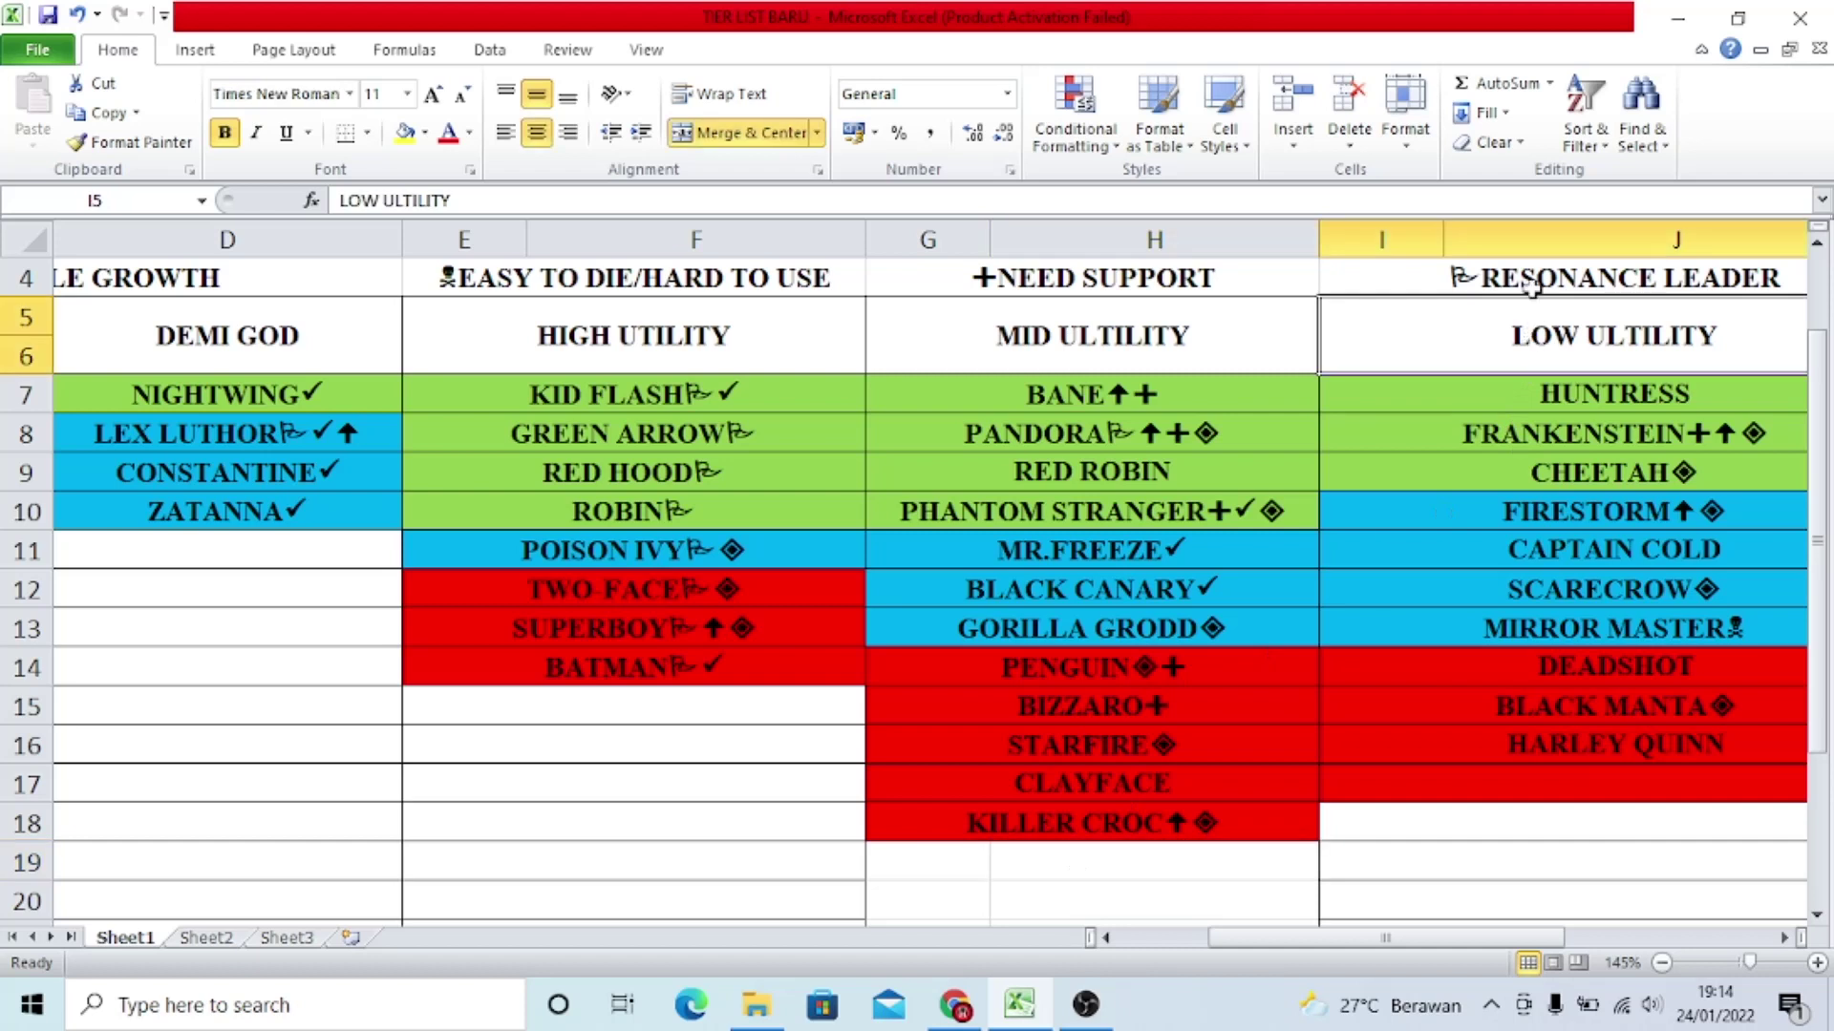
{"action": "left_click_drag", "start_coordinate": [926, 324], "coordinate": [1607, 814]}
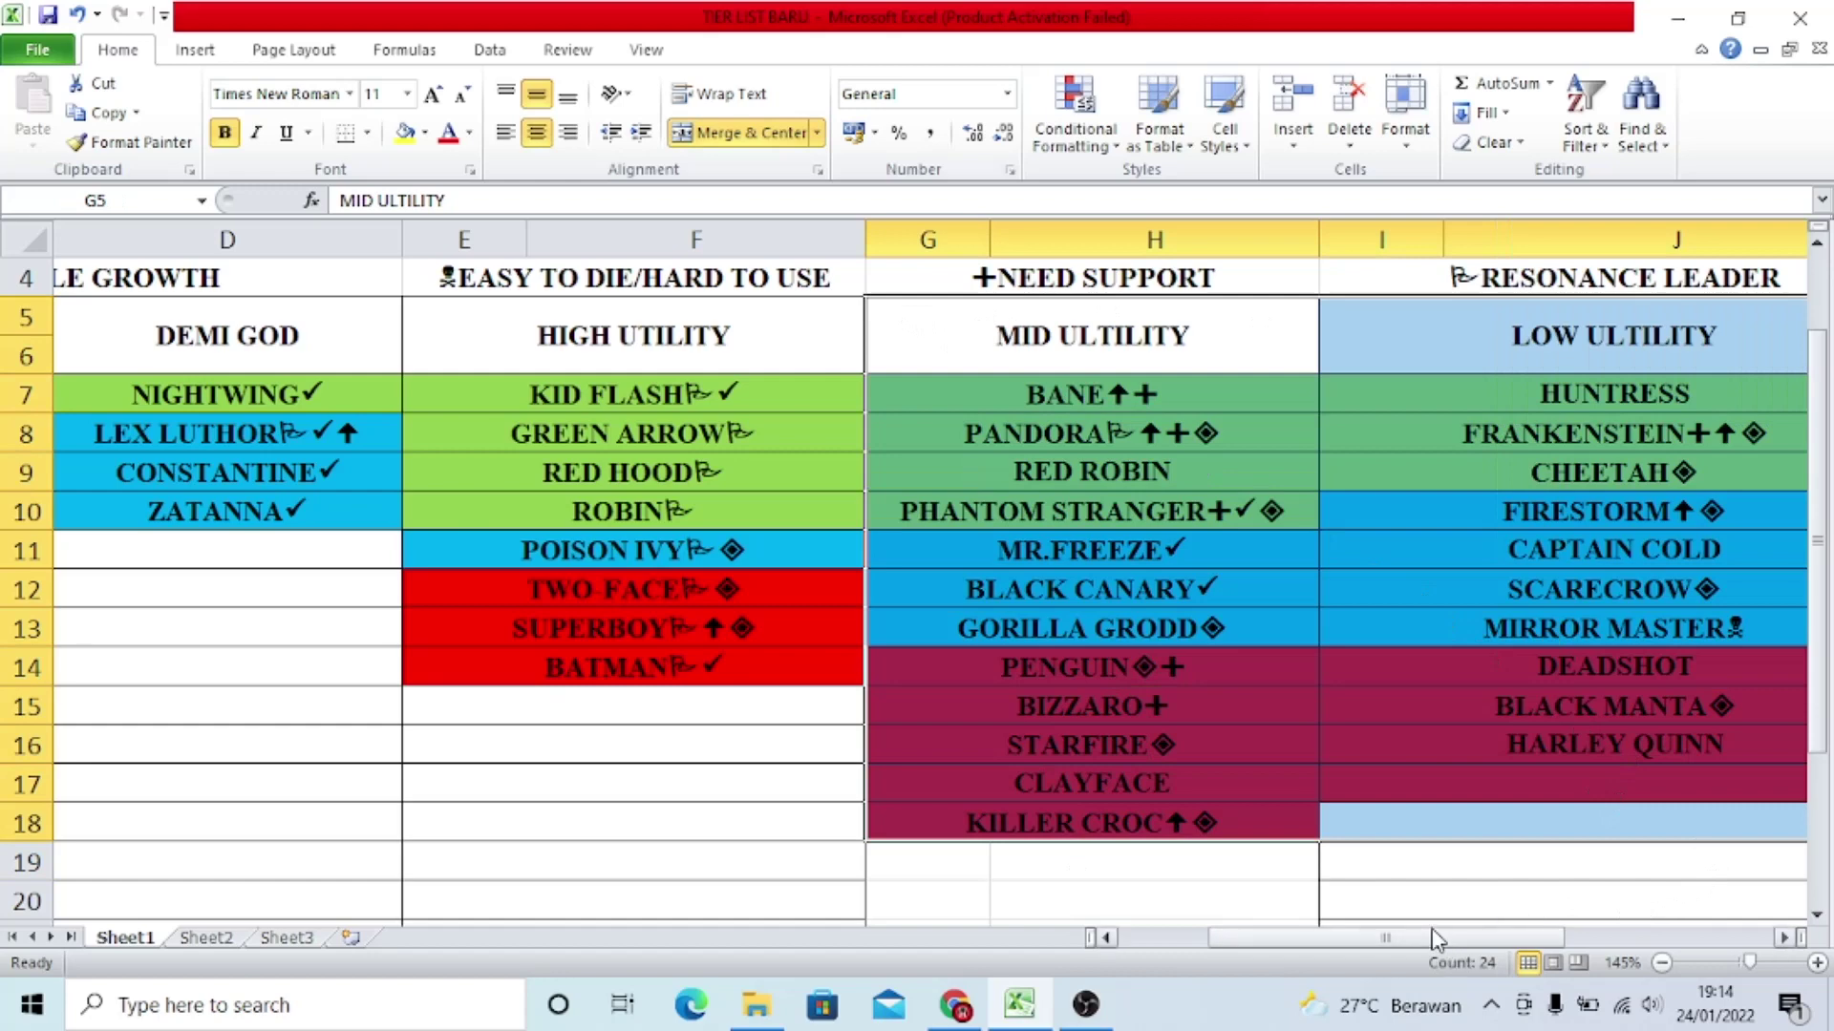
{"action": "left_click_drag", "start_coordinate": [1433, 940], "coordinate": [1462, 941]}
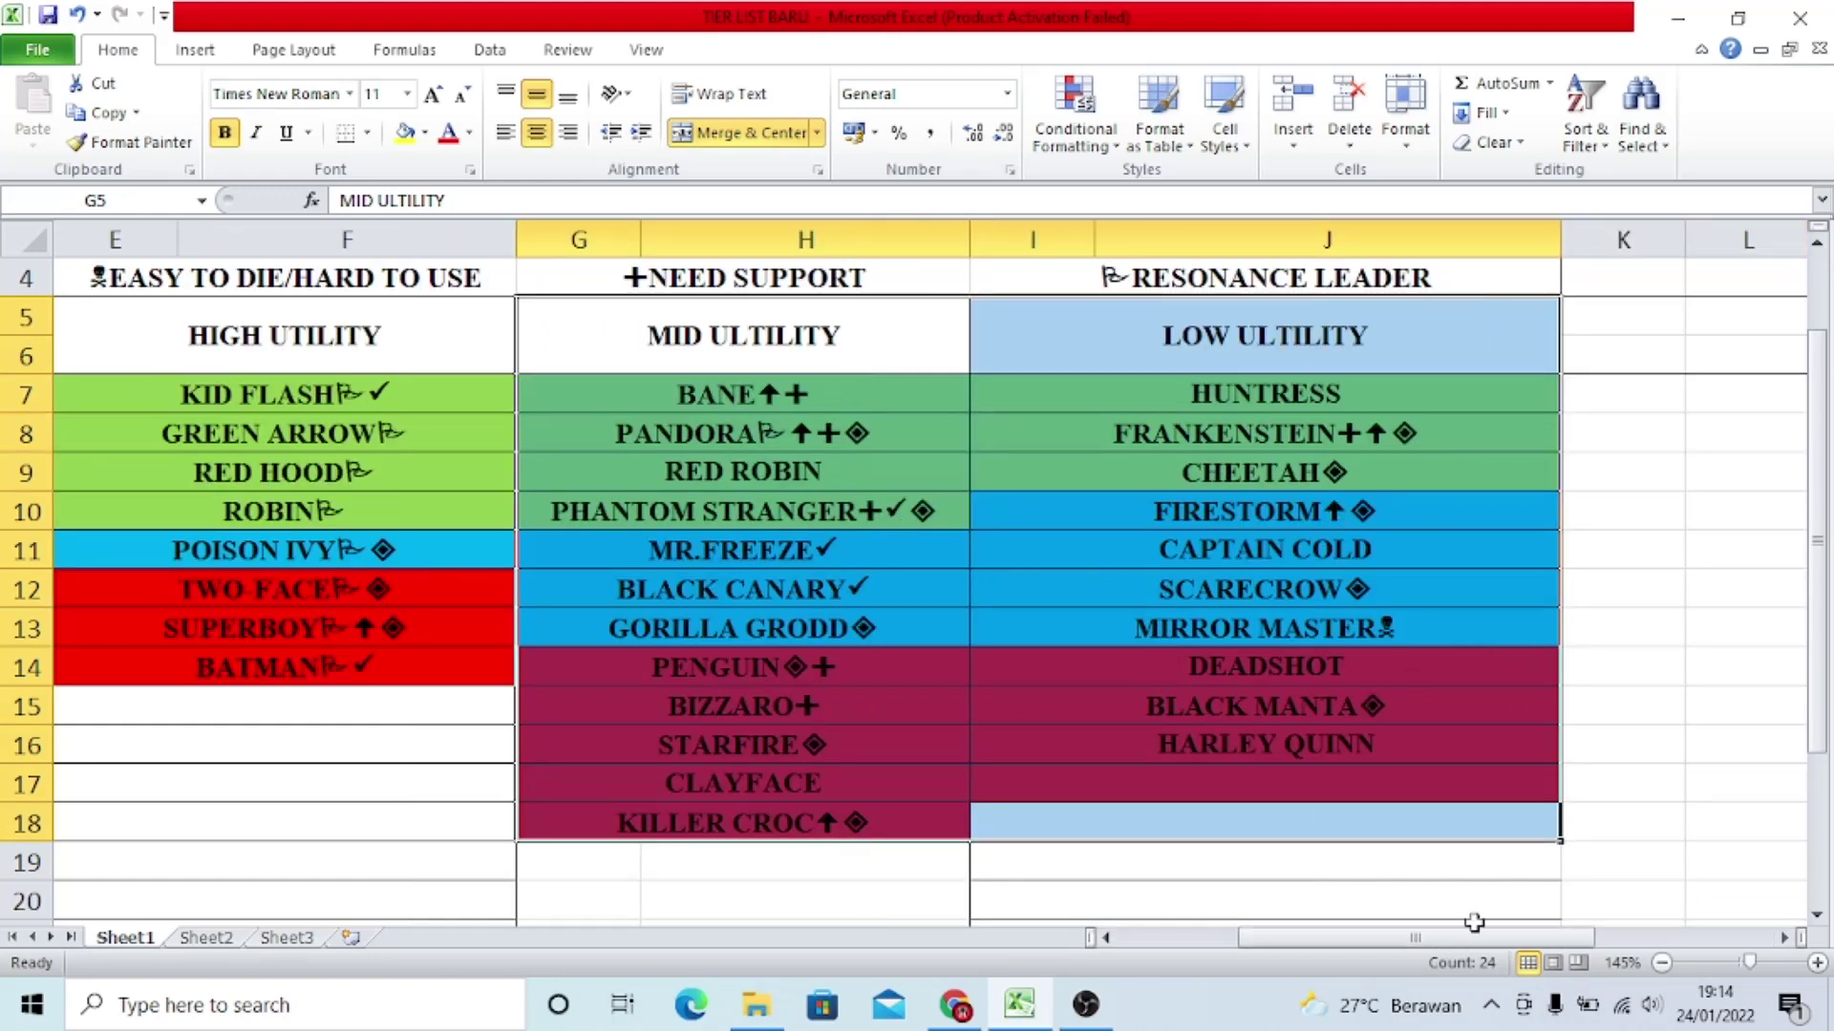
Step: Review Gorilla Grodd in Mid Utility against Poison Ivy, Two-Face and Batman in High Utility, and check Starfire
{"action": "mouse_move", "coordinate": [755, 1004]}
{"action": "left_click", "coordinate": [633, 678]}
{"action": "left_click", "coordinate": [840, 616]}
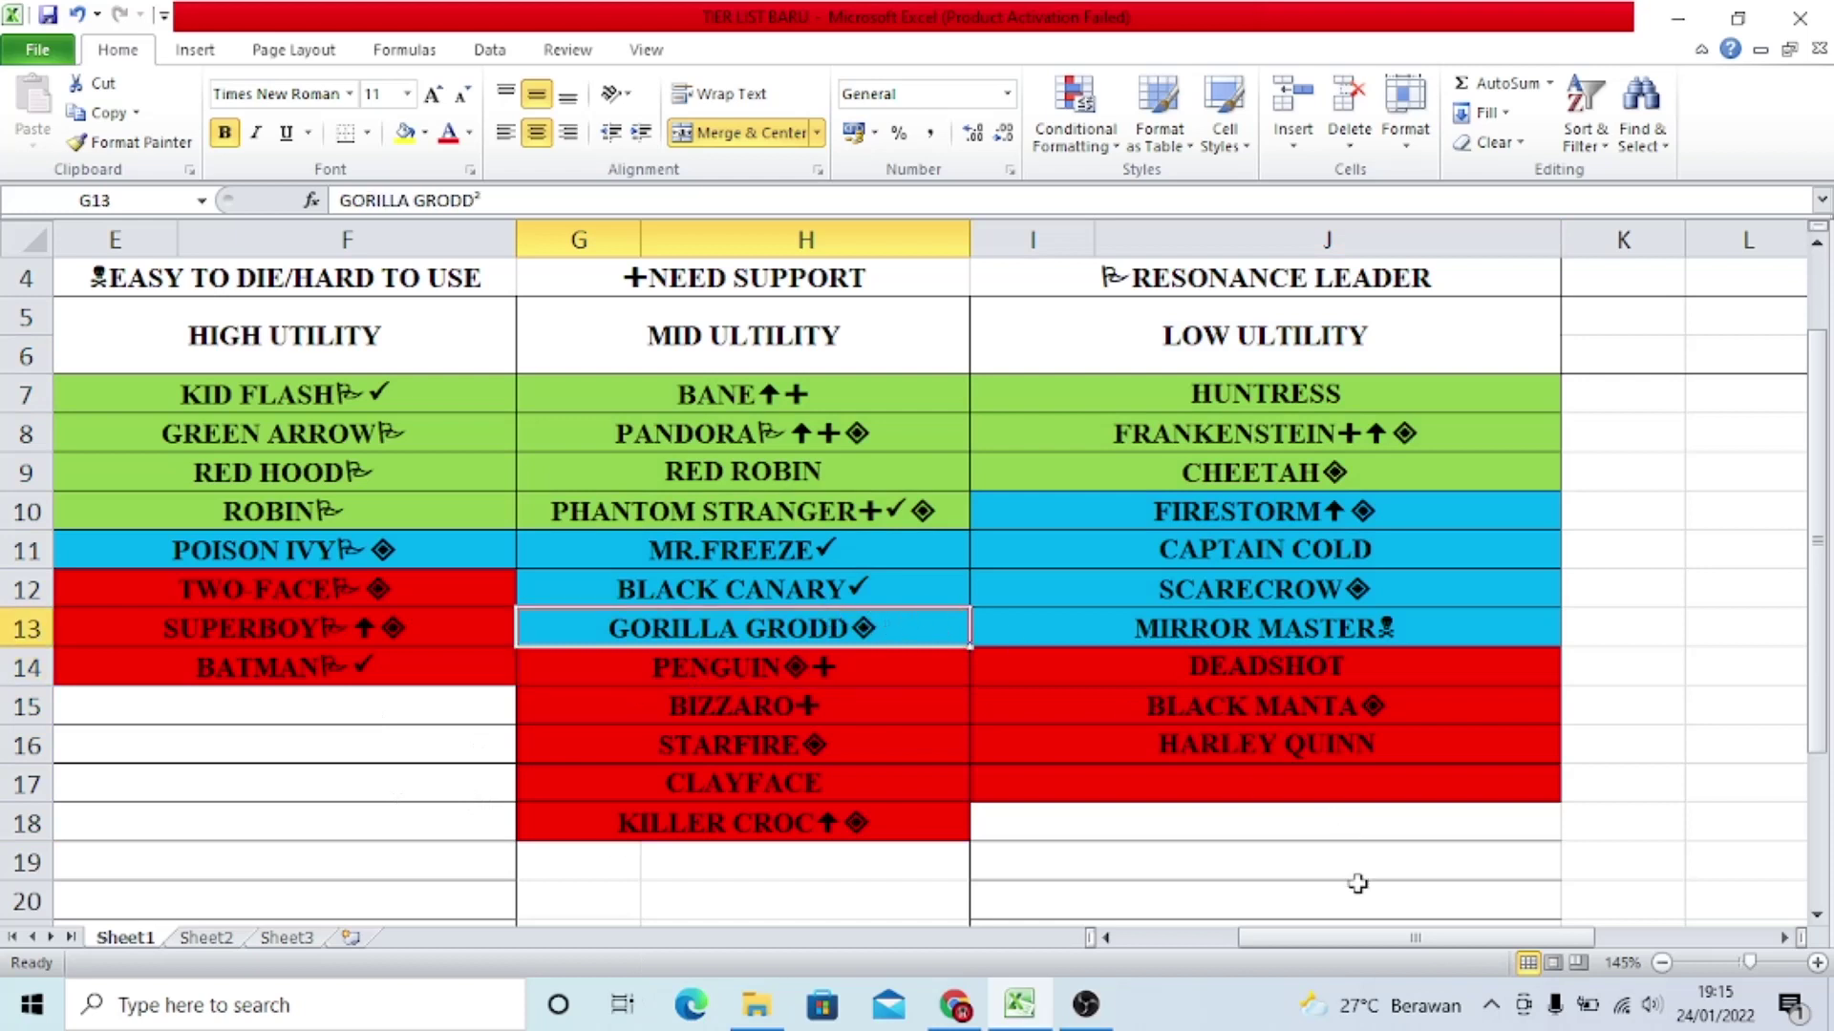
{"action": "left_click_drag", "start_coordinate": [1384, 942], "coordinate": [1361, 945]}
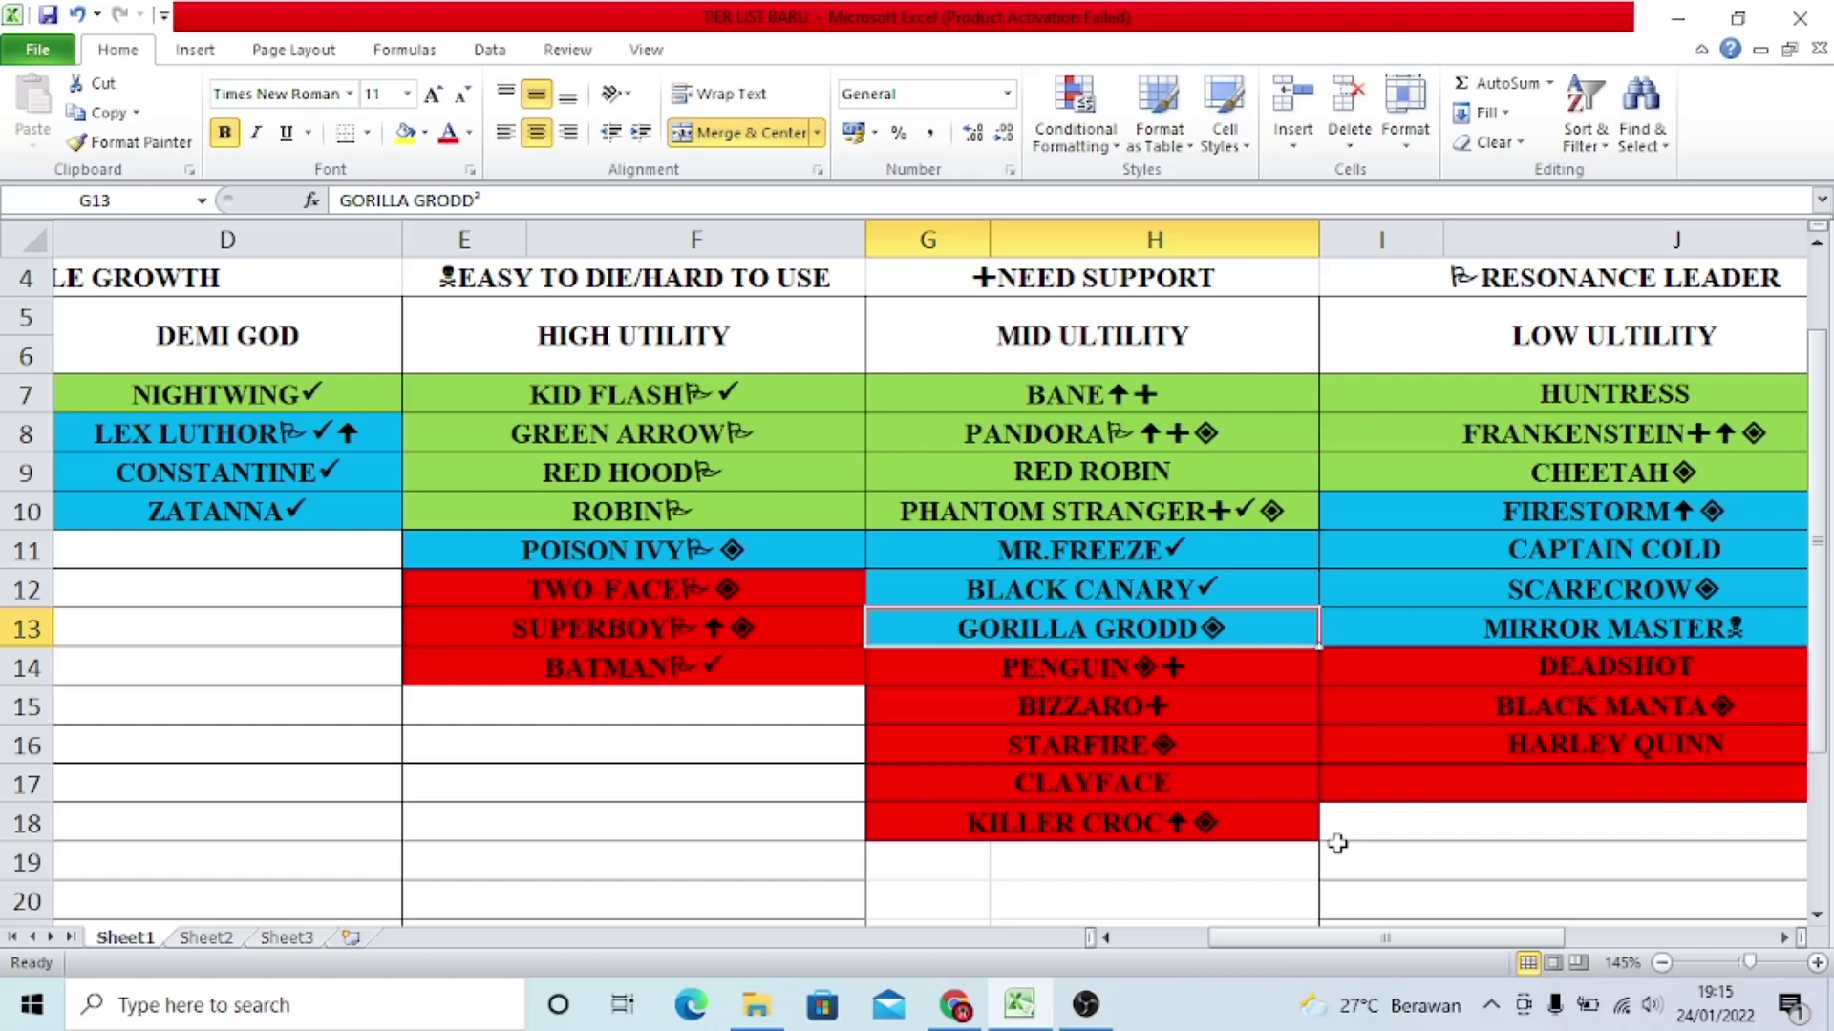
{"action": "left_click", "coordinate": [836, 535]}
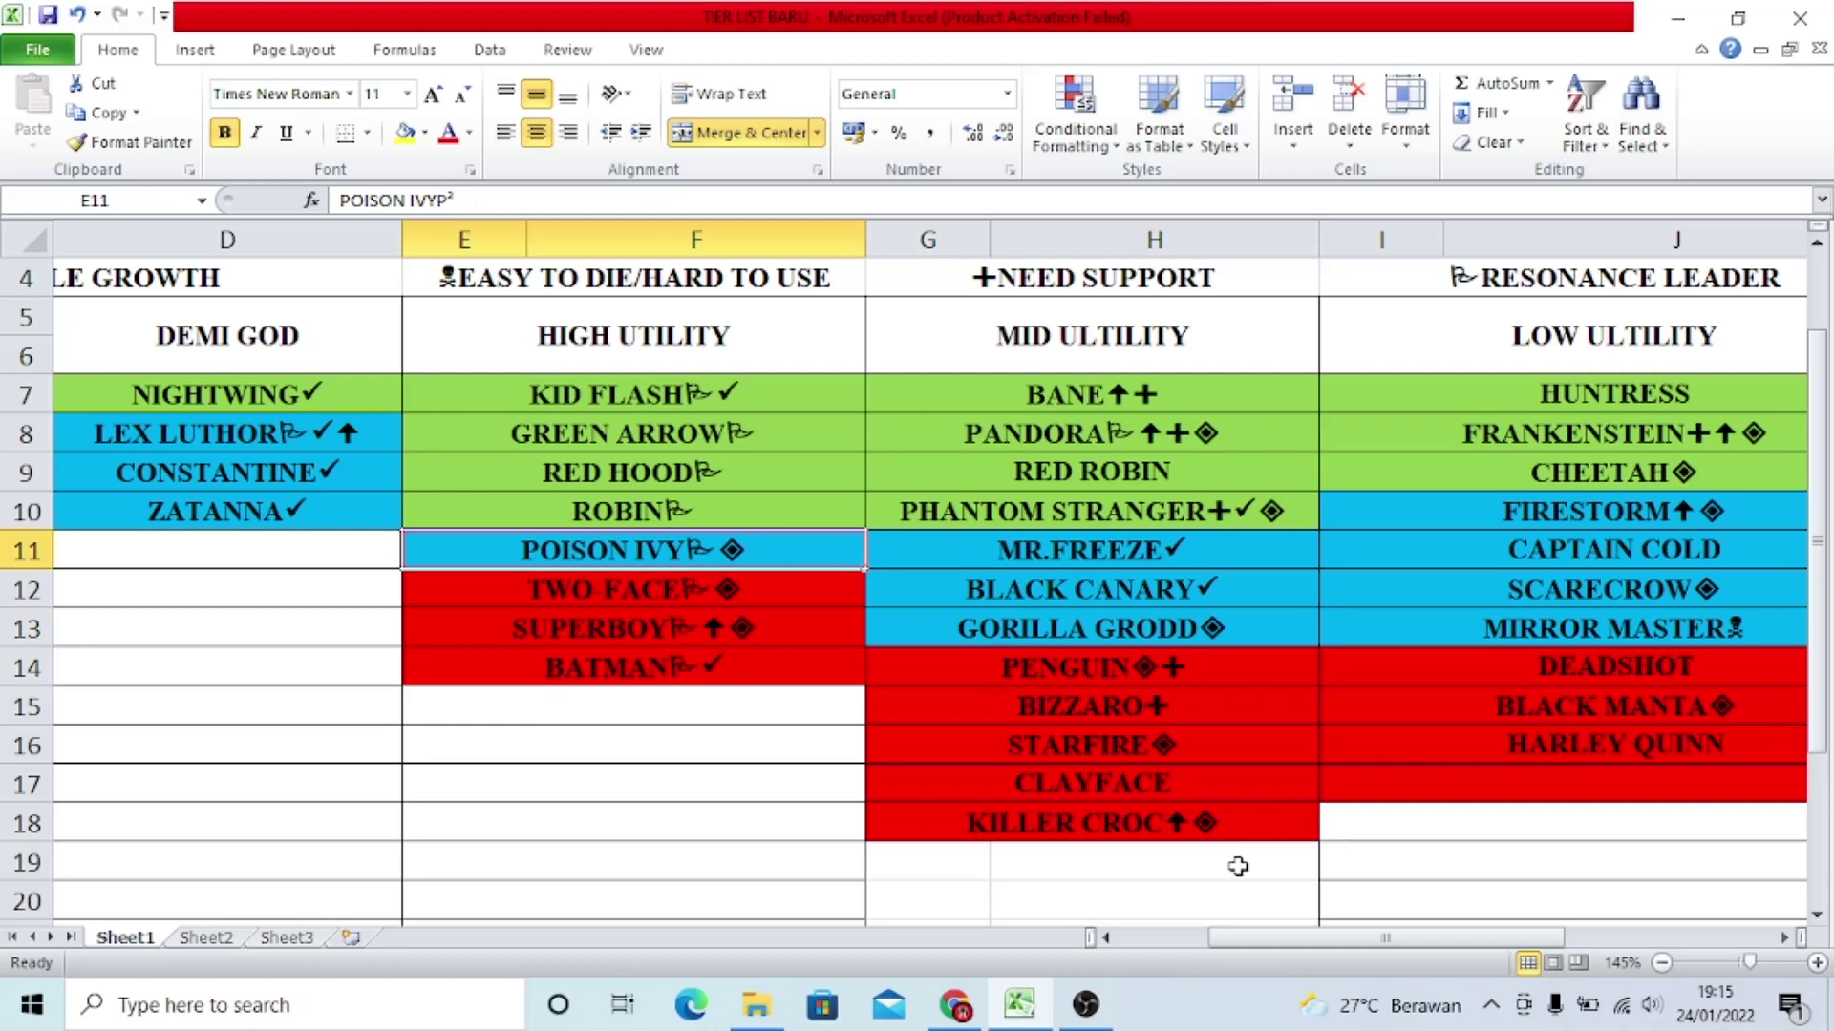
{"action": "left_click", "coordinate": [810, 604]}
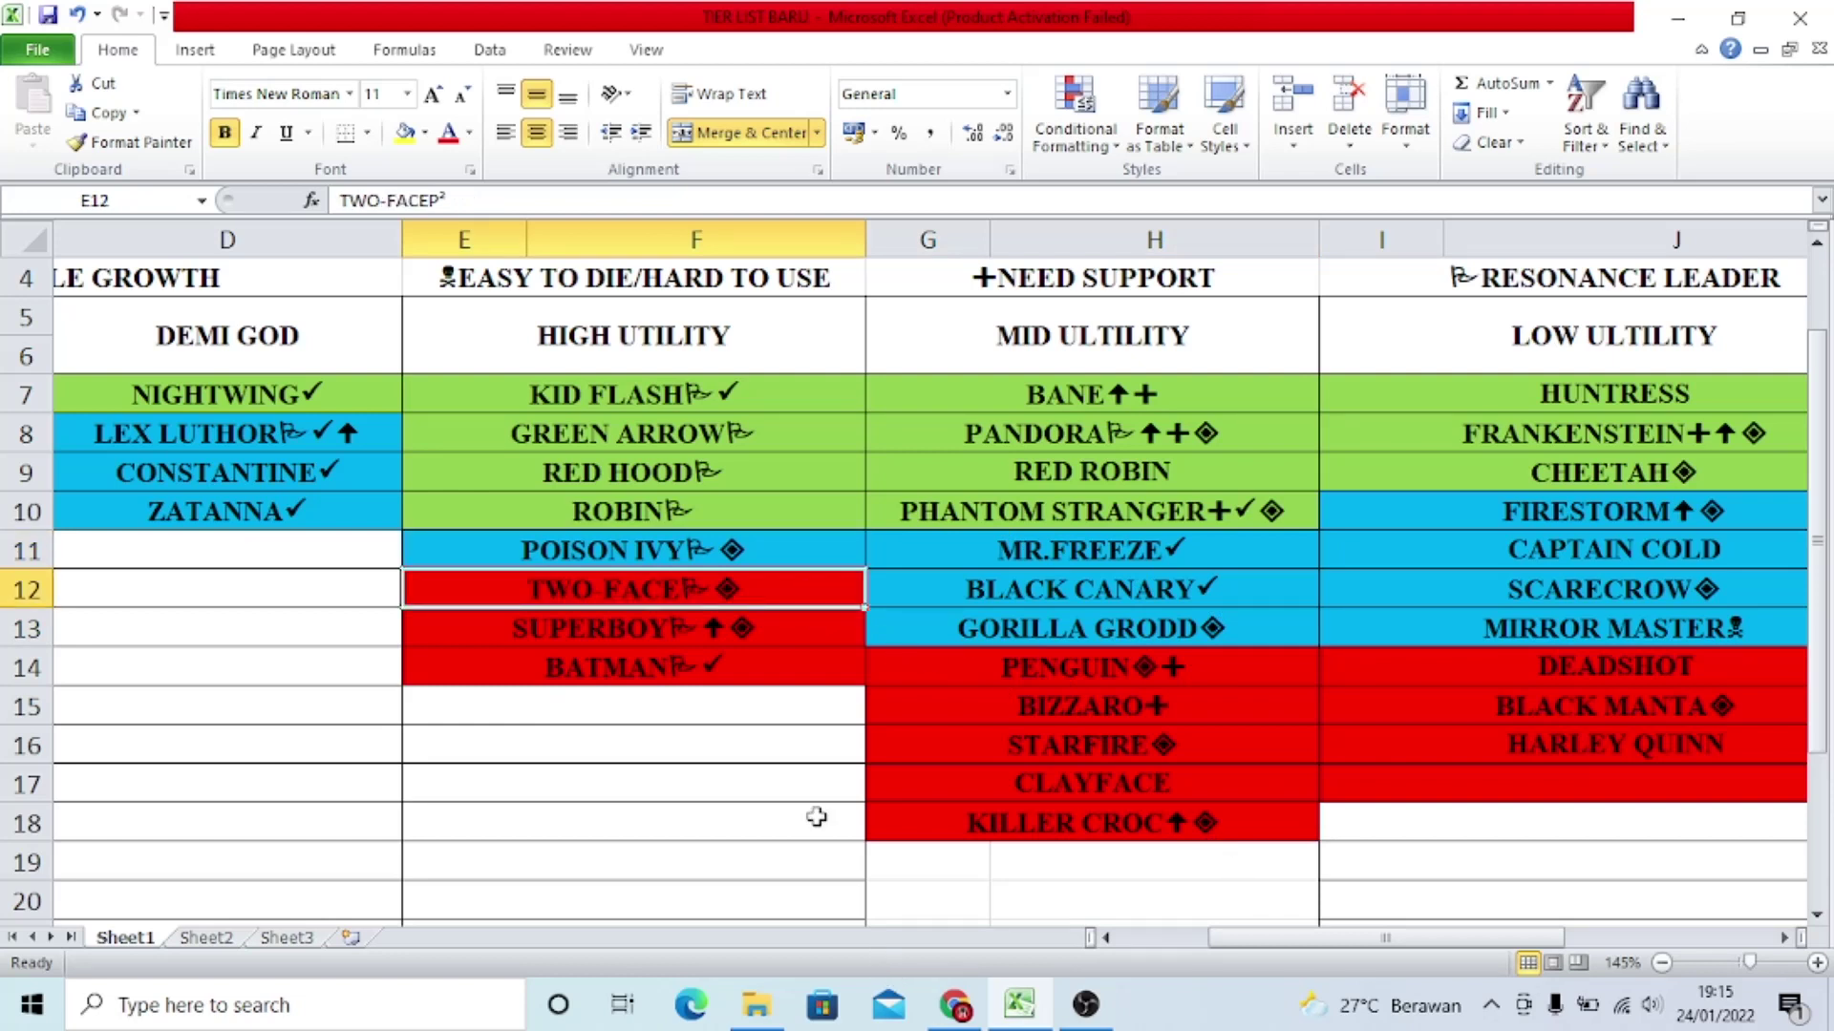
{"action": "left_click", "coordinate": [813, 674]}
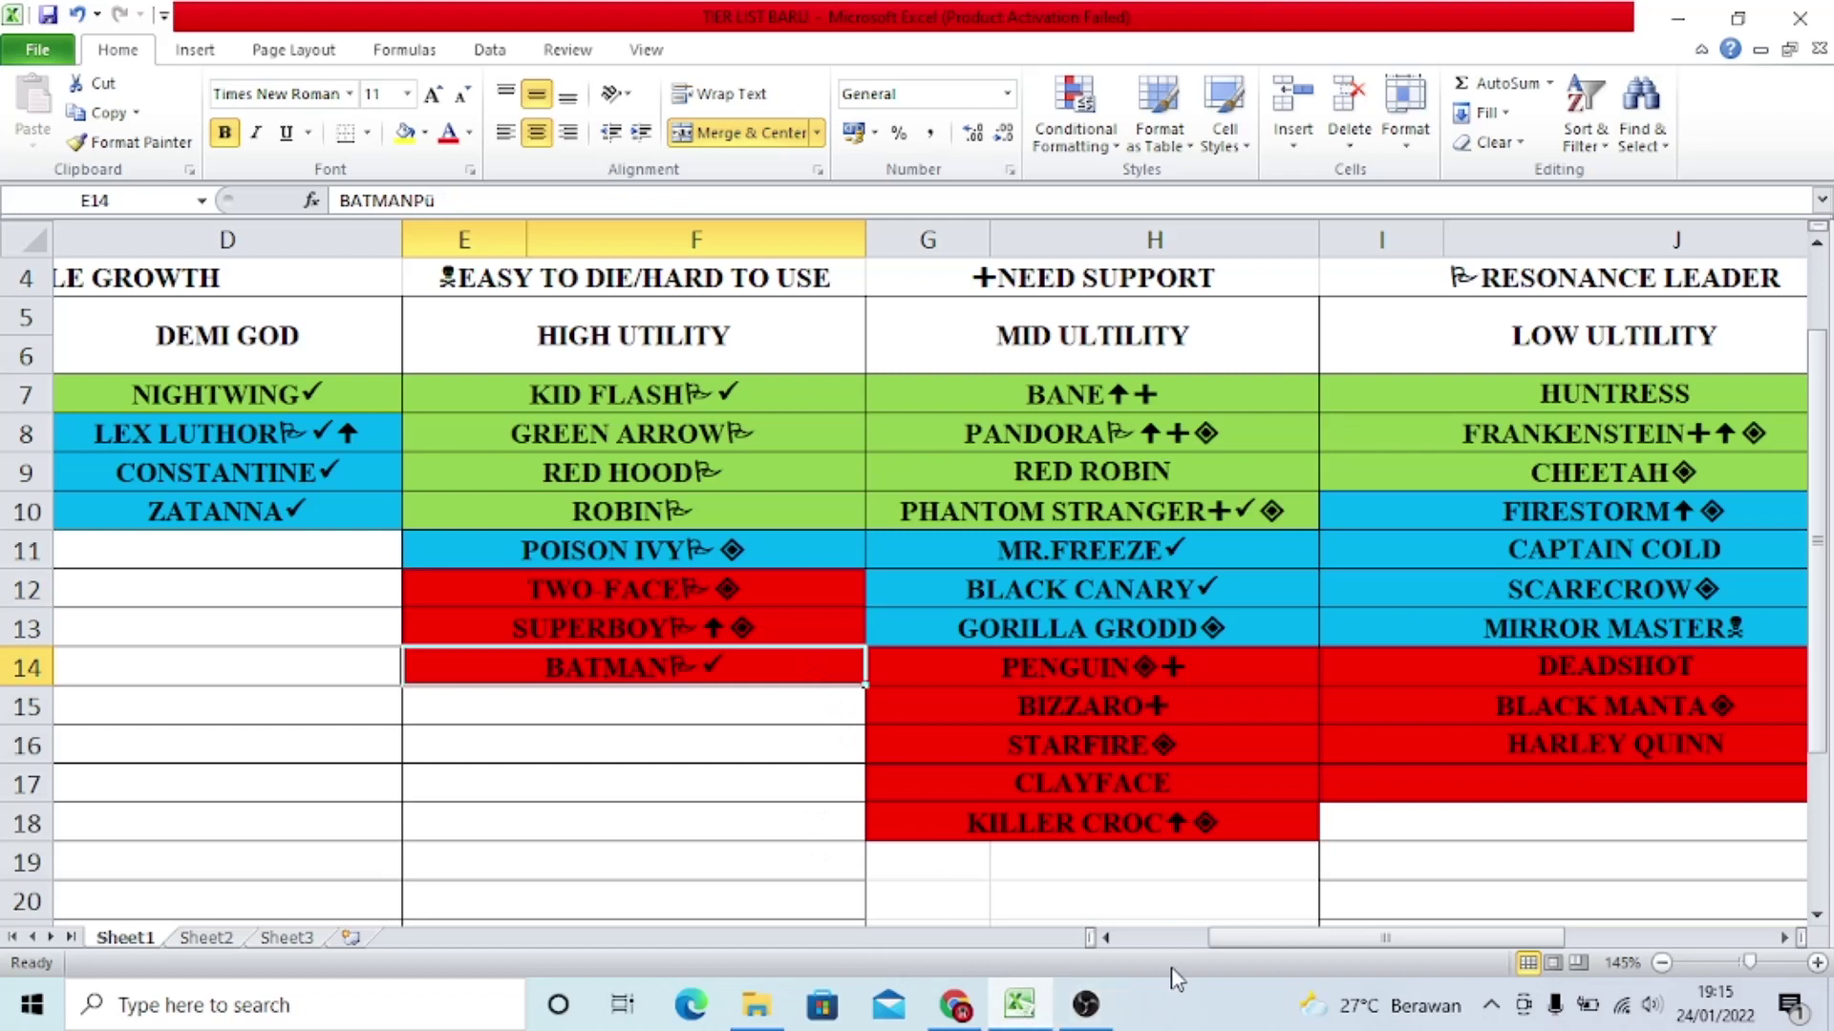
{"action": "left_click", "coordinate": [1205, 742]}
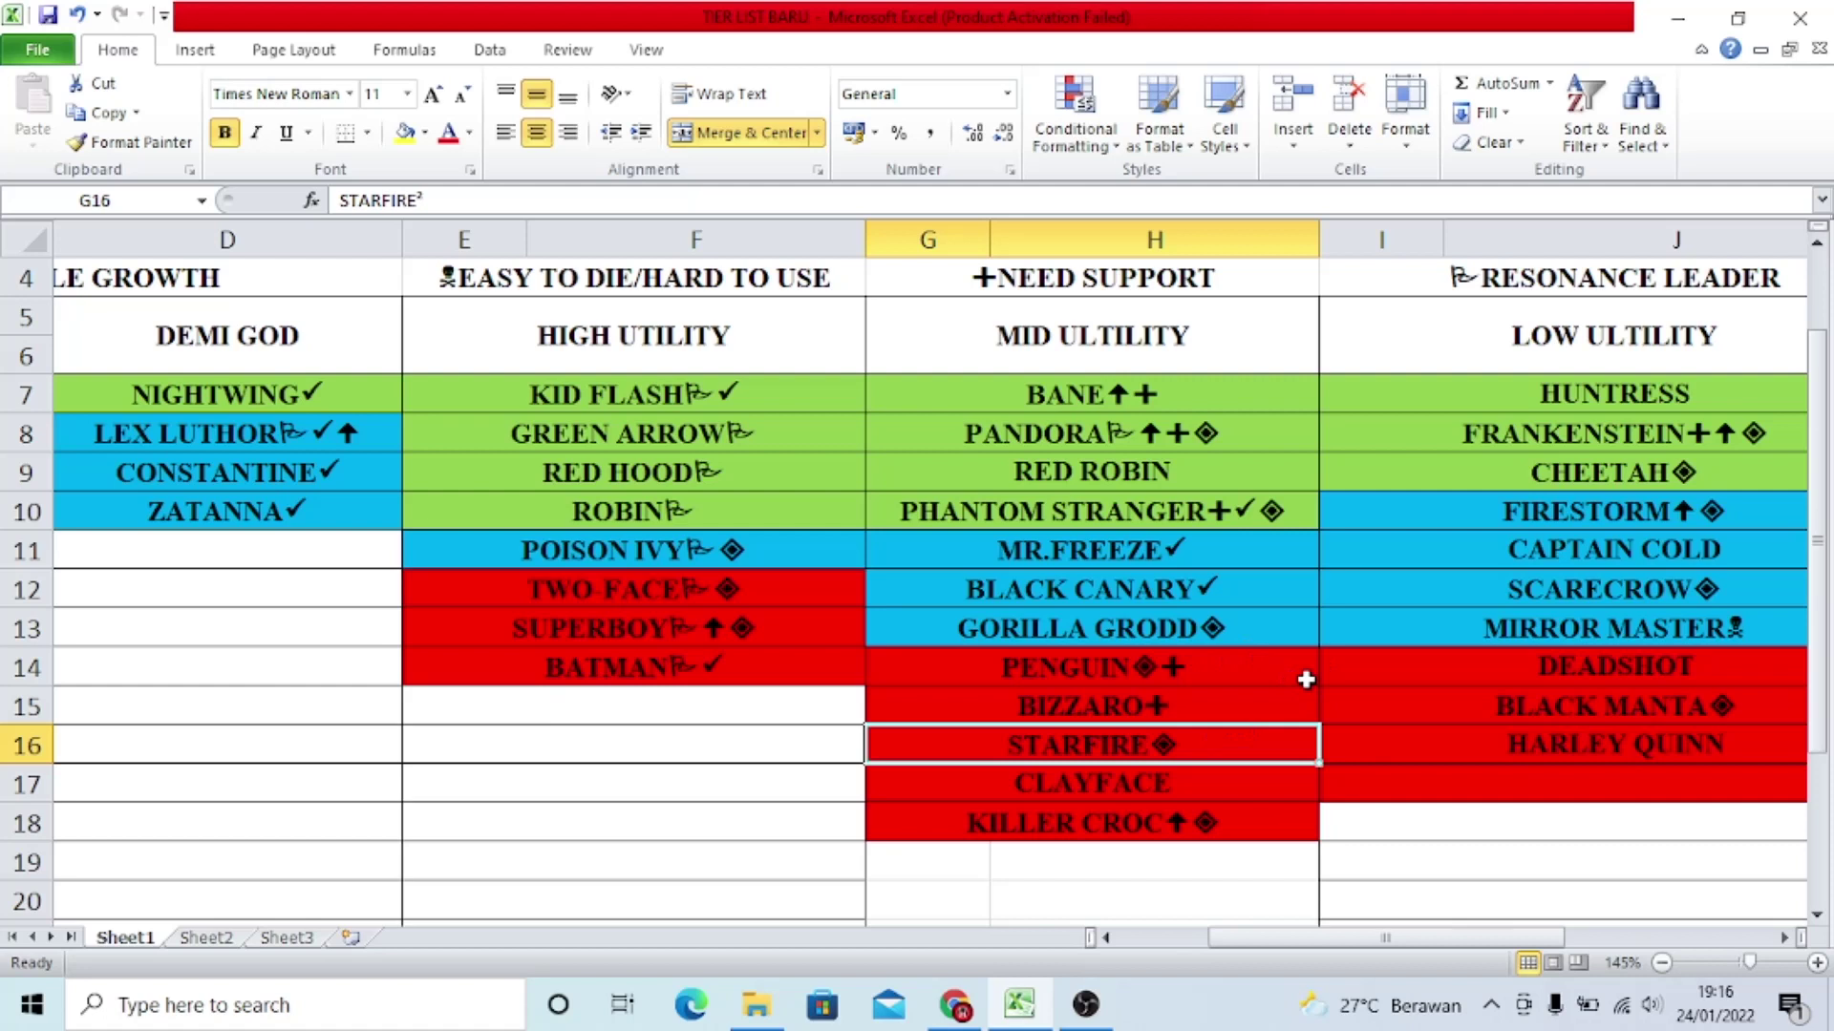
{"action": "left_click", "coordinate": [1270, 619]}
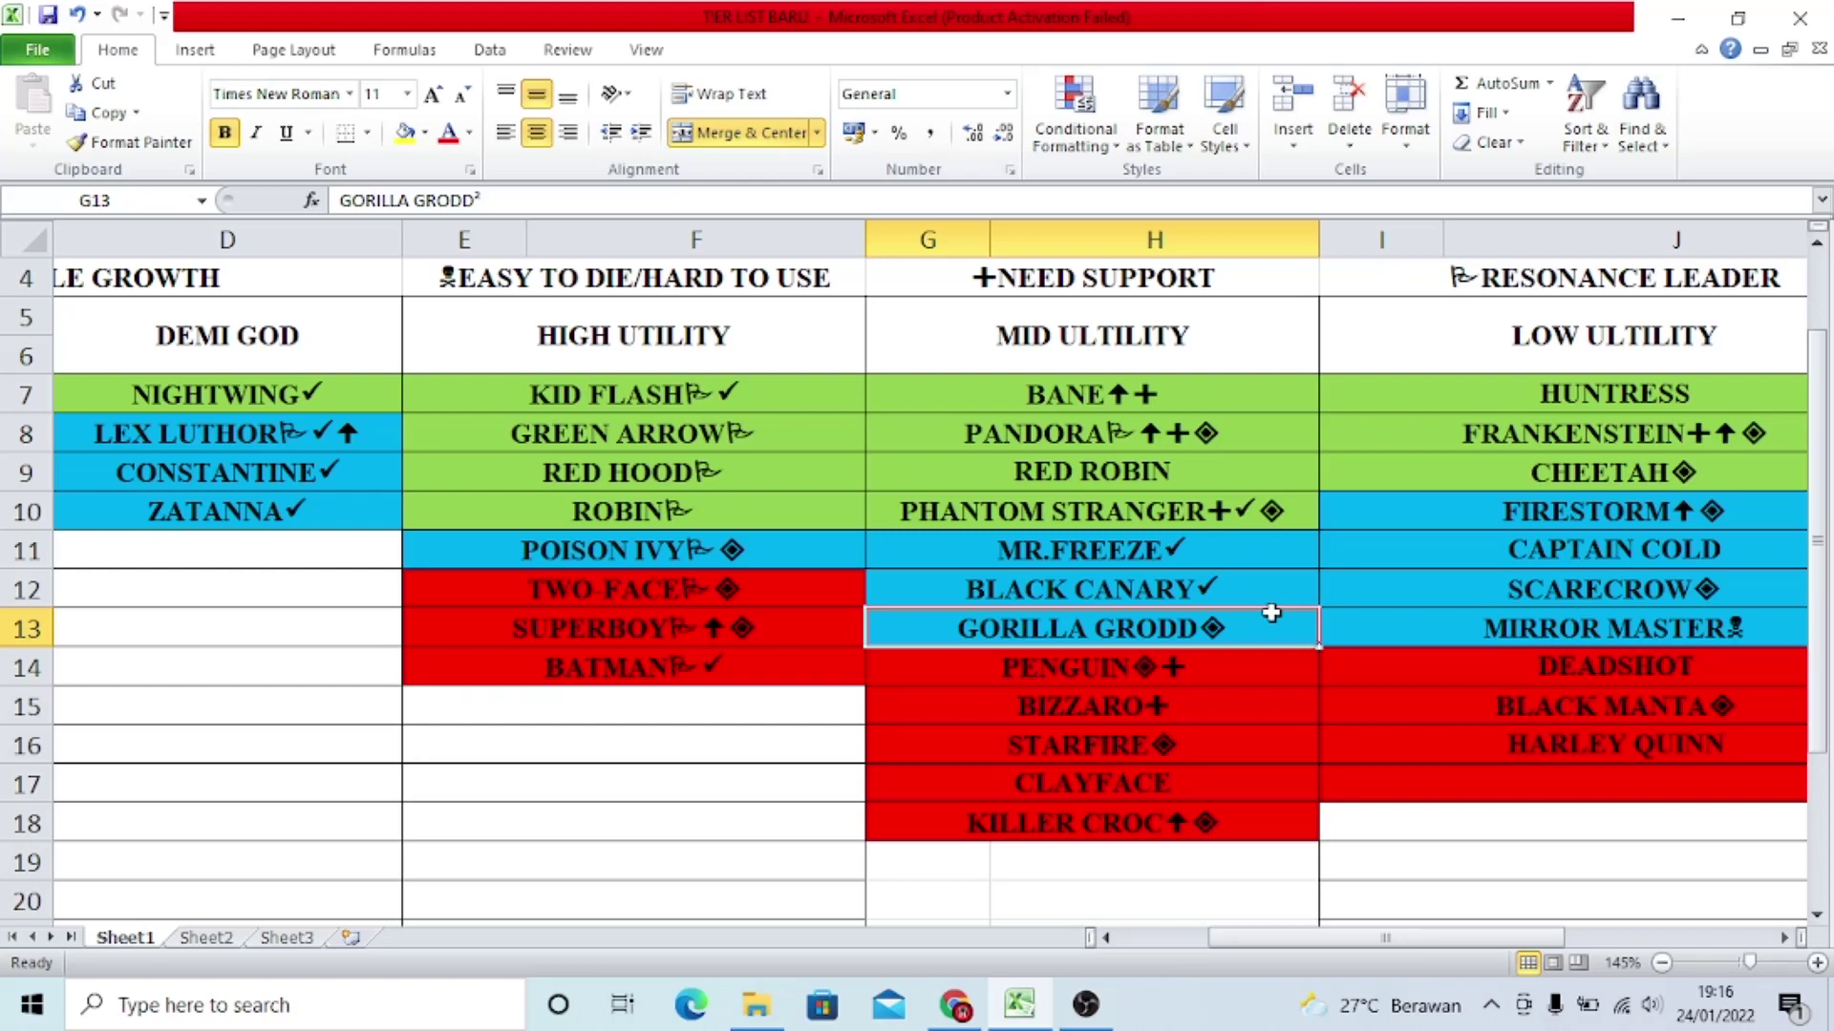
Step: Try moving Penguin from Mid Utility to the empty row 18 cell in Low Utility, and undo the move
{"action": "left_click", "coordinate": [1283, 662]}
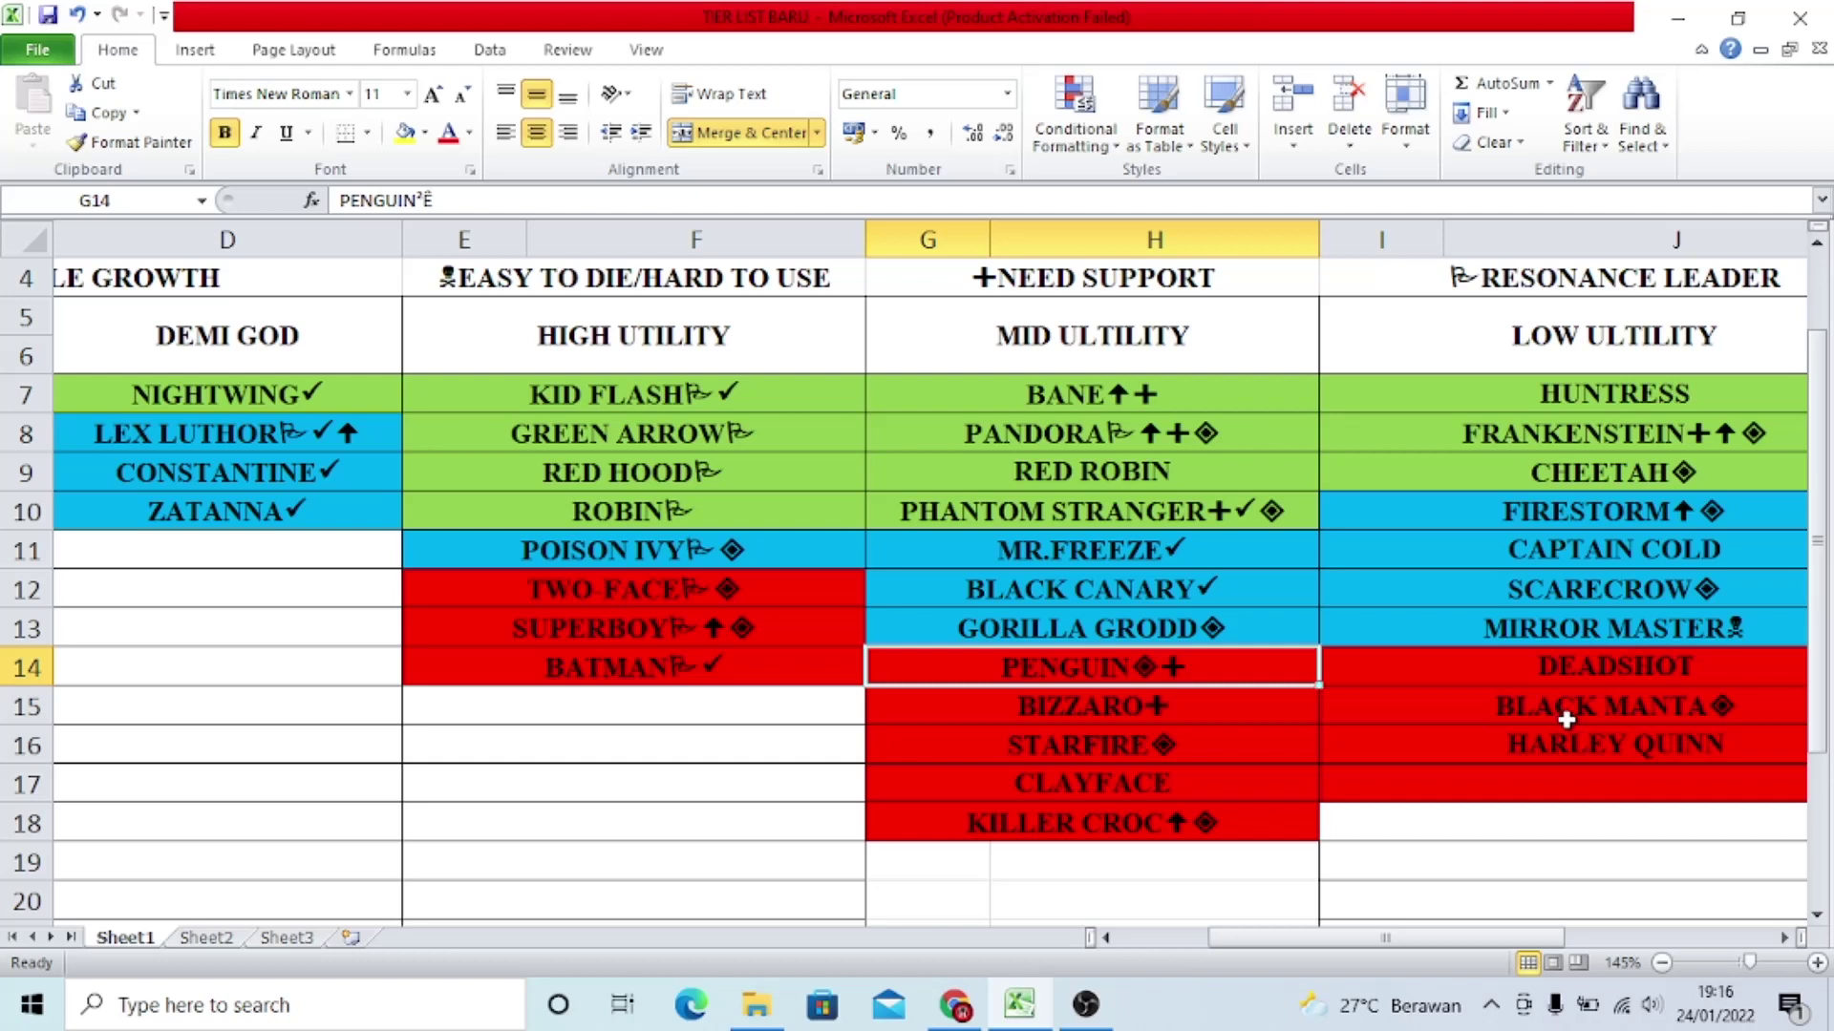
{"action": "left_click_drag", "start_coordinate": [1330, 680], "coordinate": [1540, 827]}
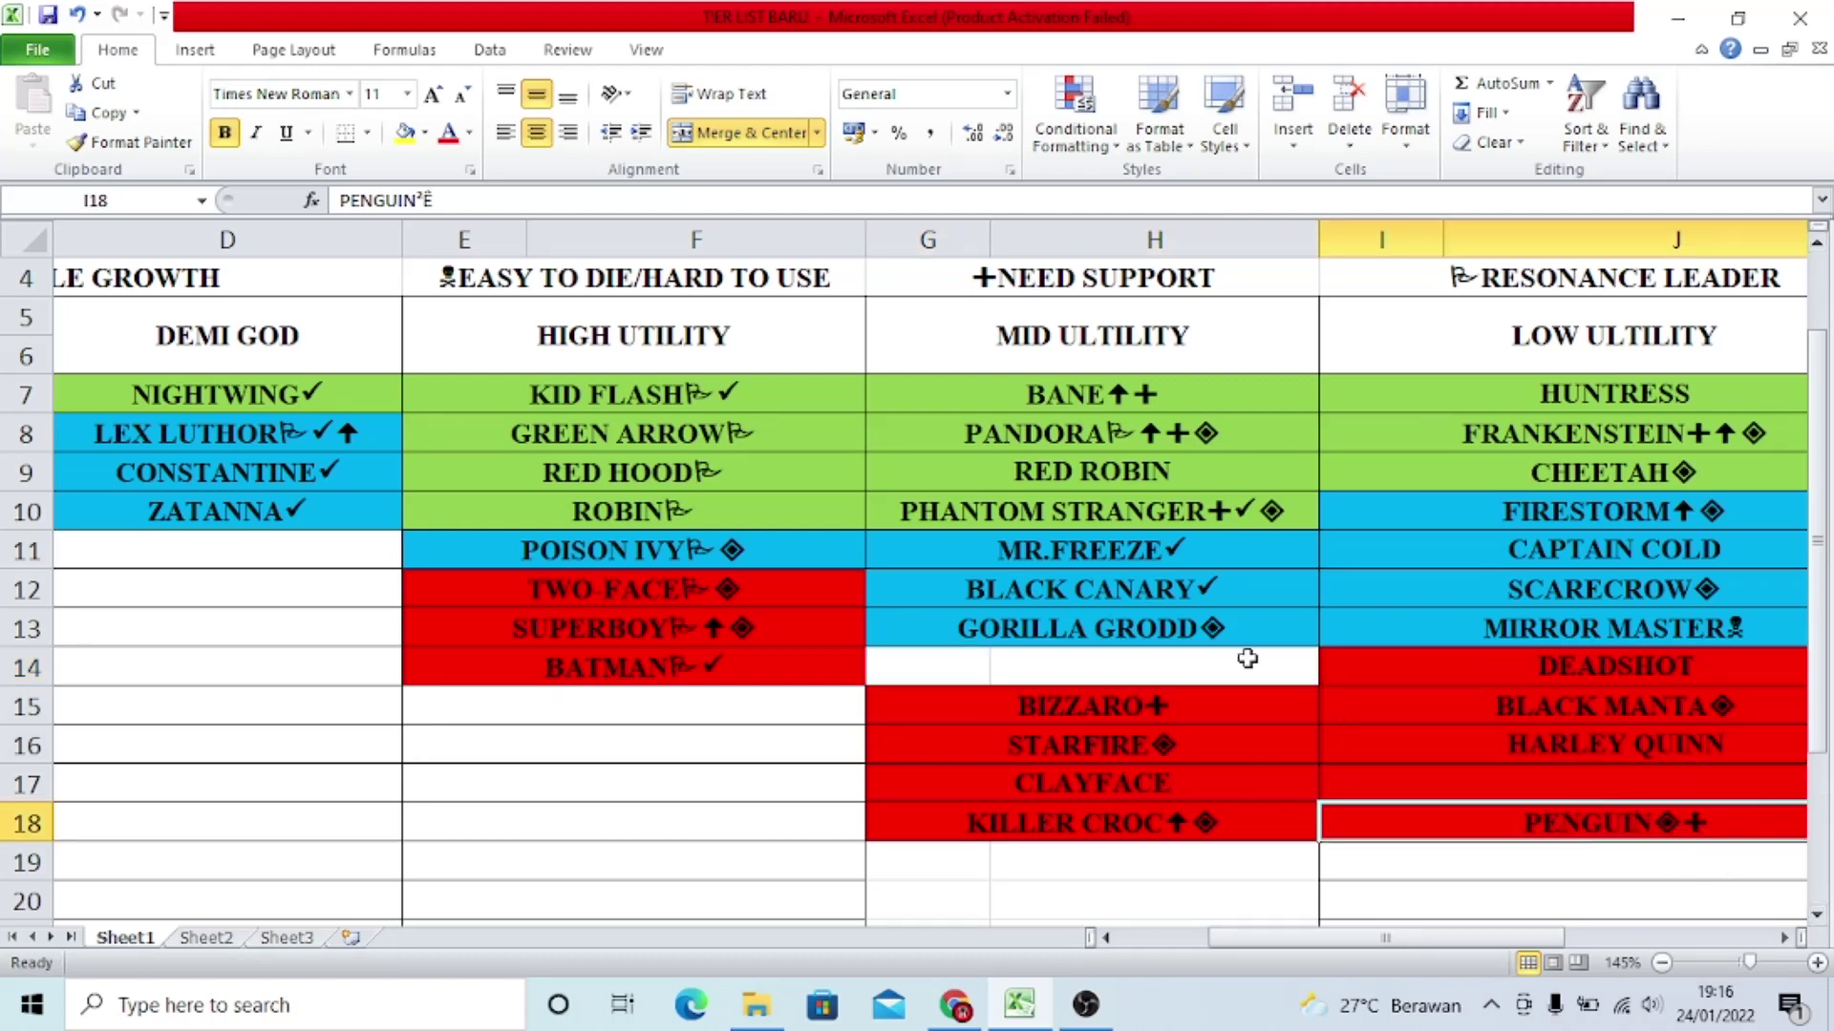
{"action": "key", "text": "ctrl+z"}
{"action": "left_click_drag", "start_coordinate": [1248, 659], "coordinate": [1286, 683]}
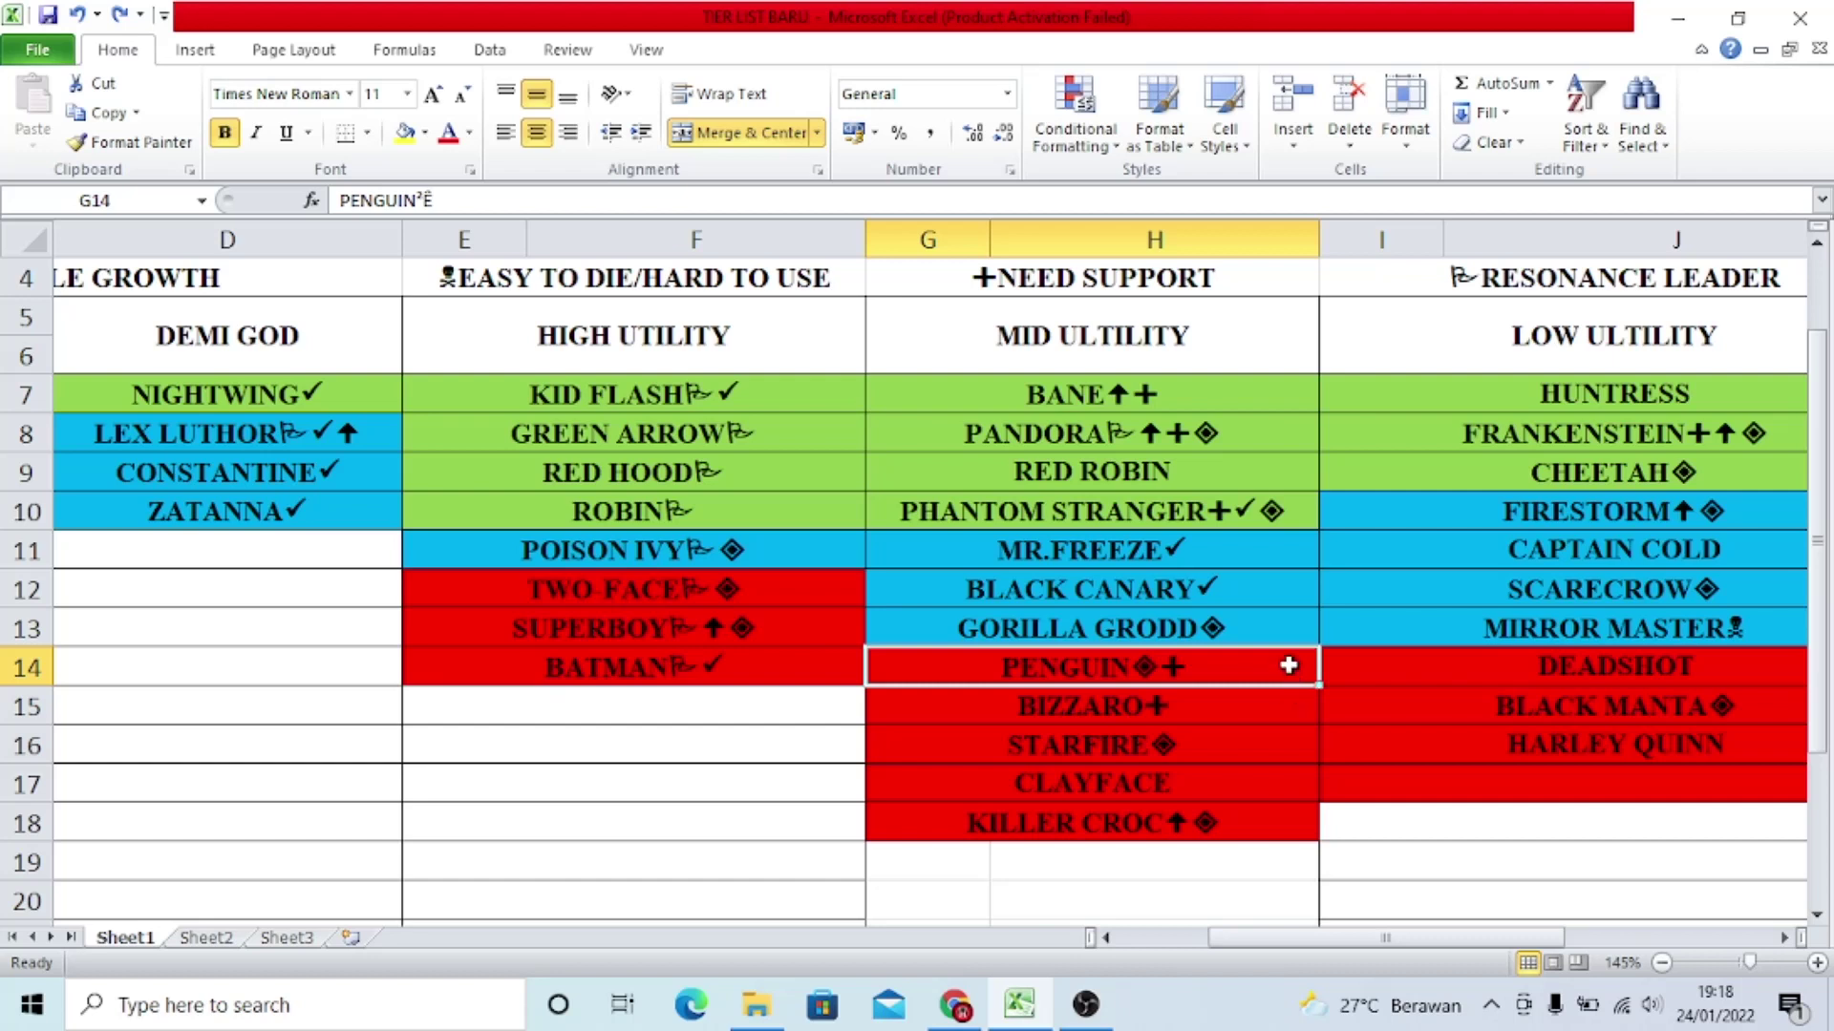
Step: Try removing the Need Support plus symbol from Penguin in Mid Utility, and undo the removal
{"action": "left_click", "coordinate": [1261, 751]}
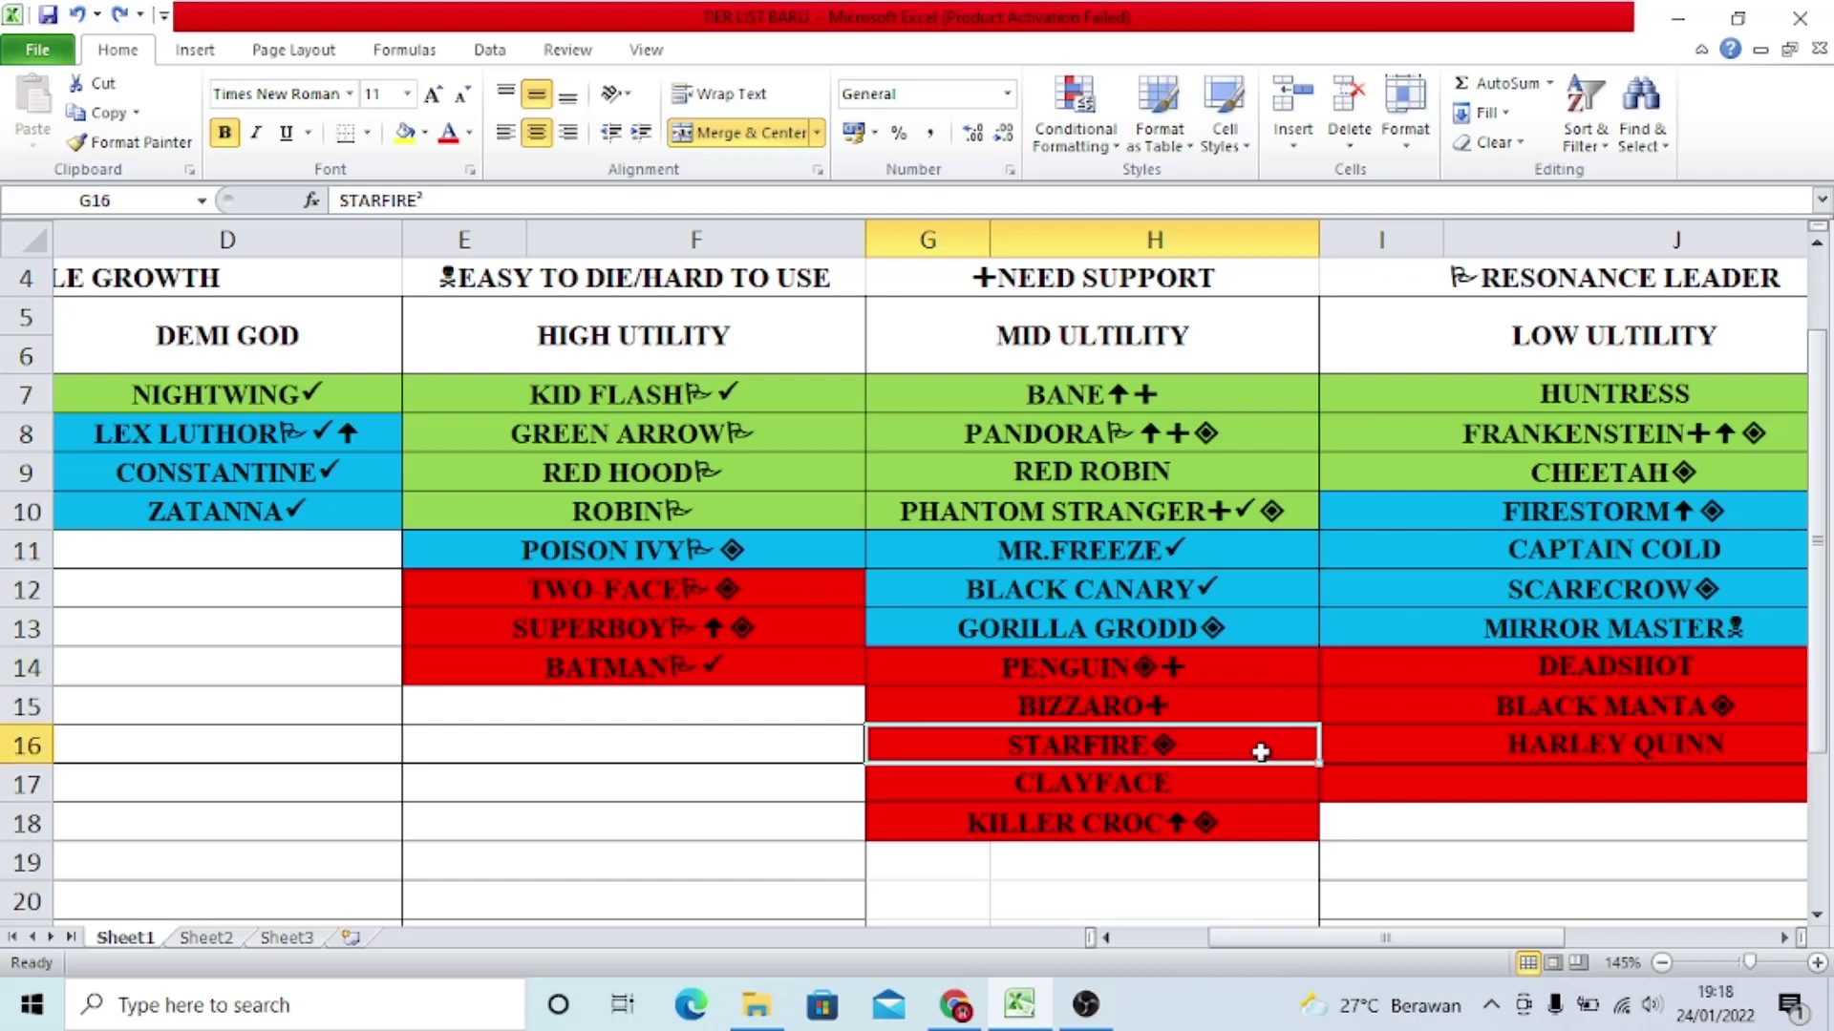
{"action": "left_click", "coordinate": [1209, 666]}
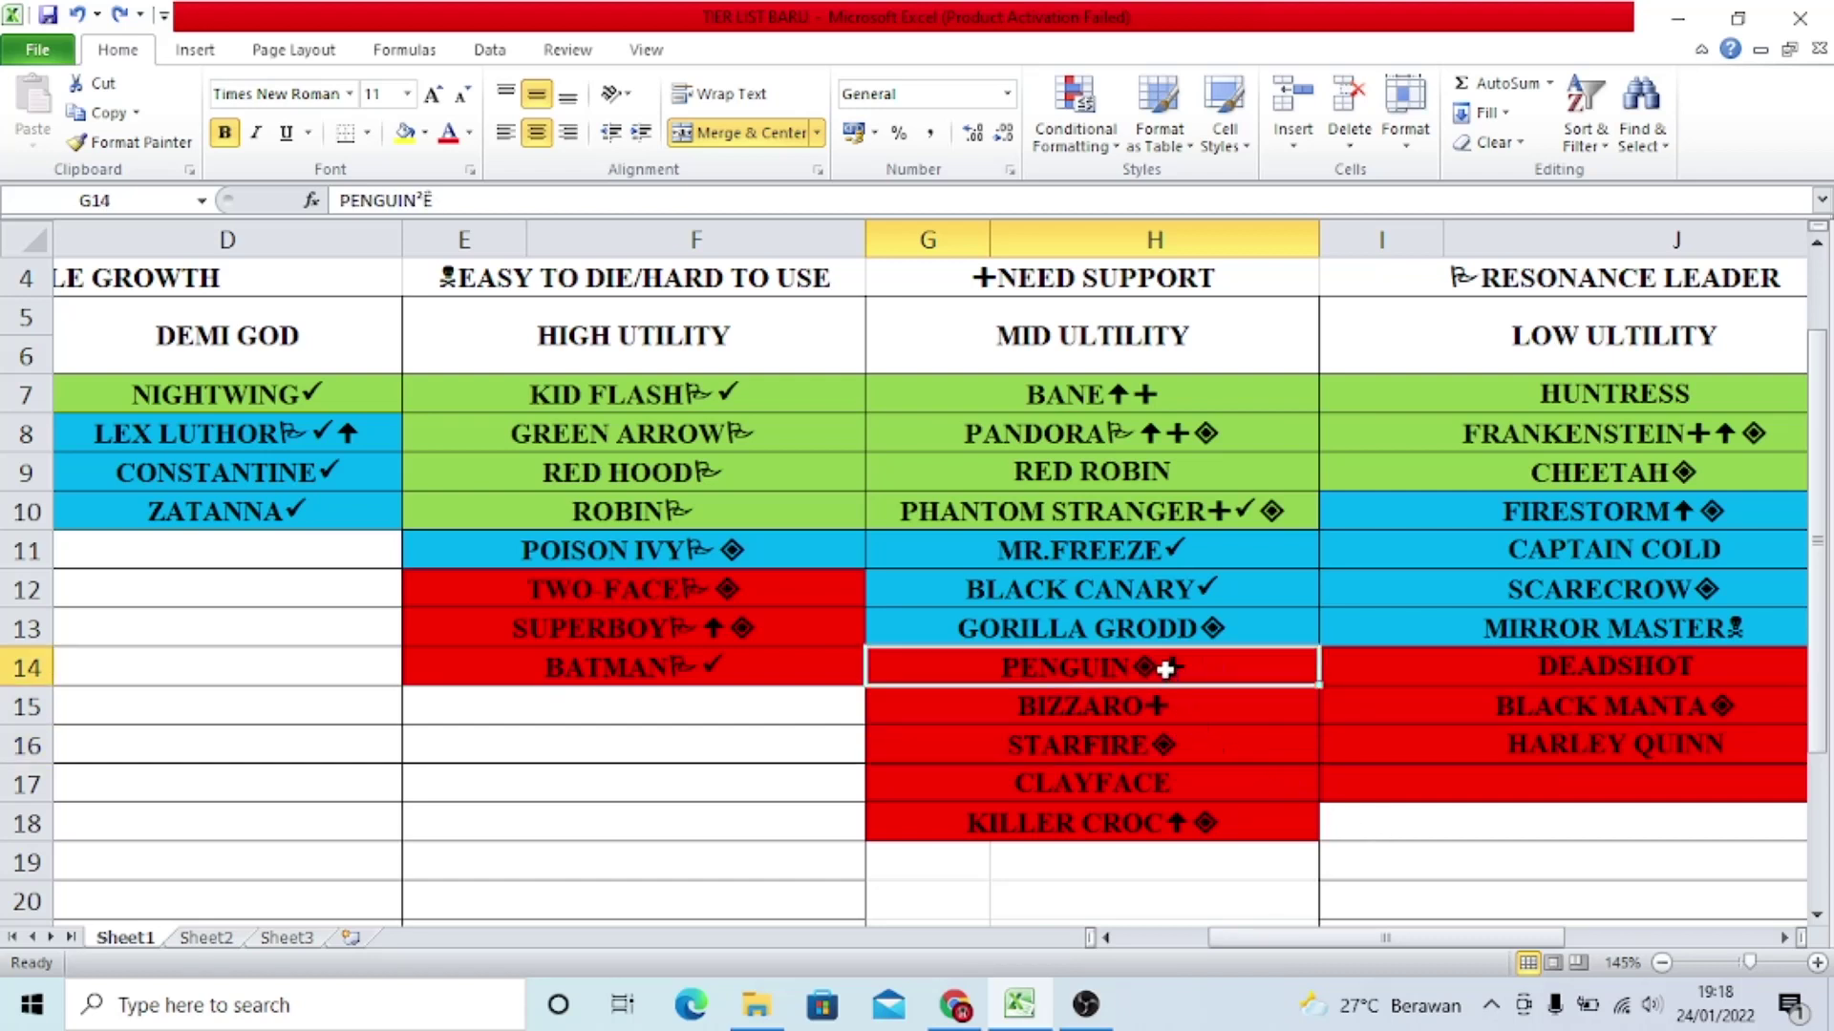
{"action": "double_click", "coordinate": [1198, 669]}
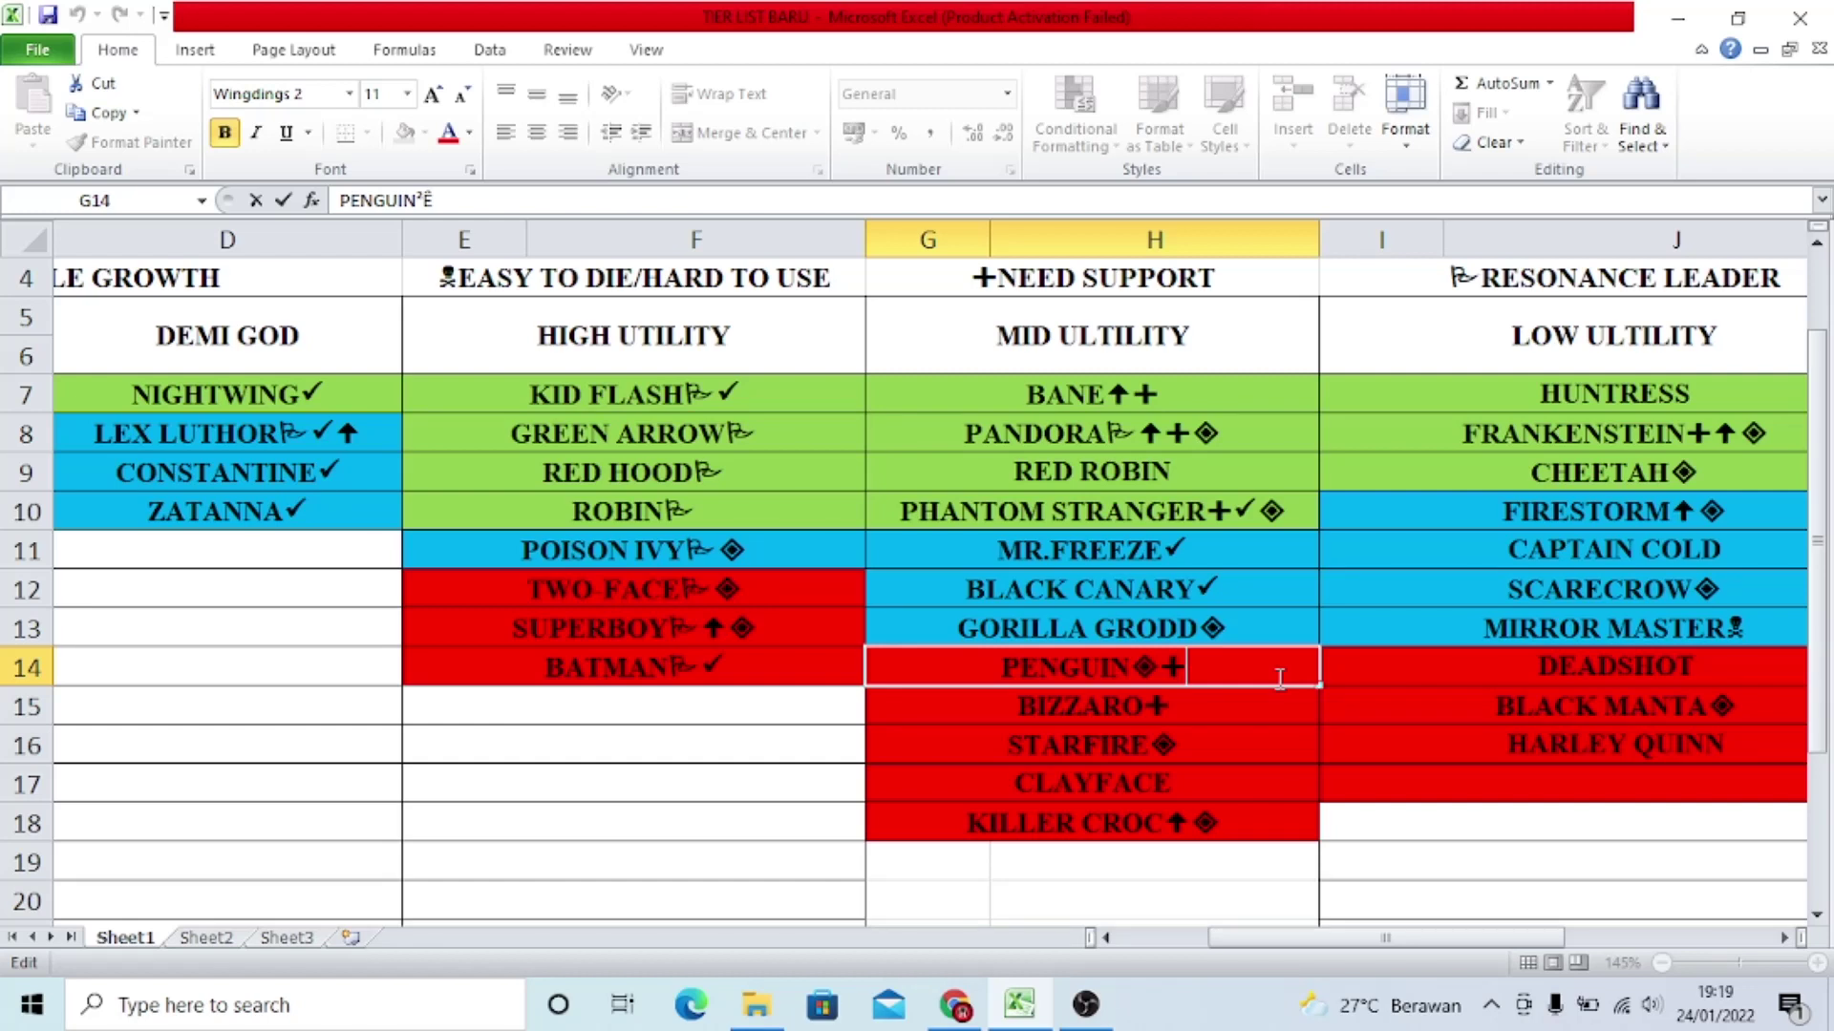
{"action": "key", "text": "BackSpace"}
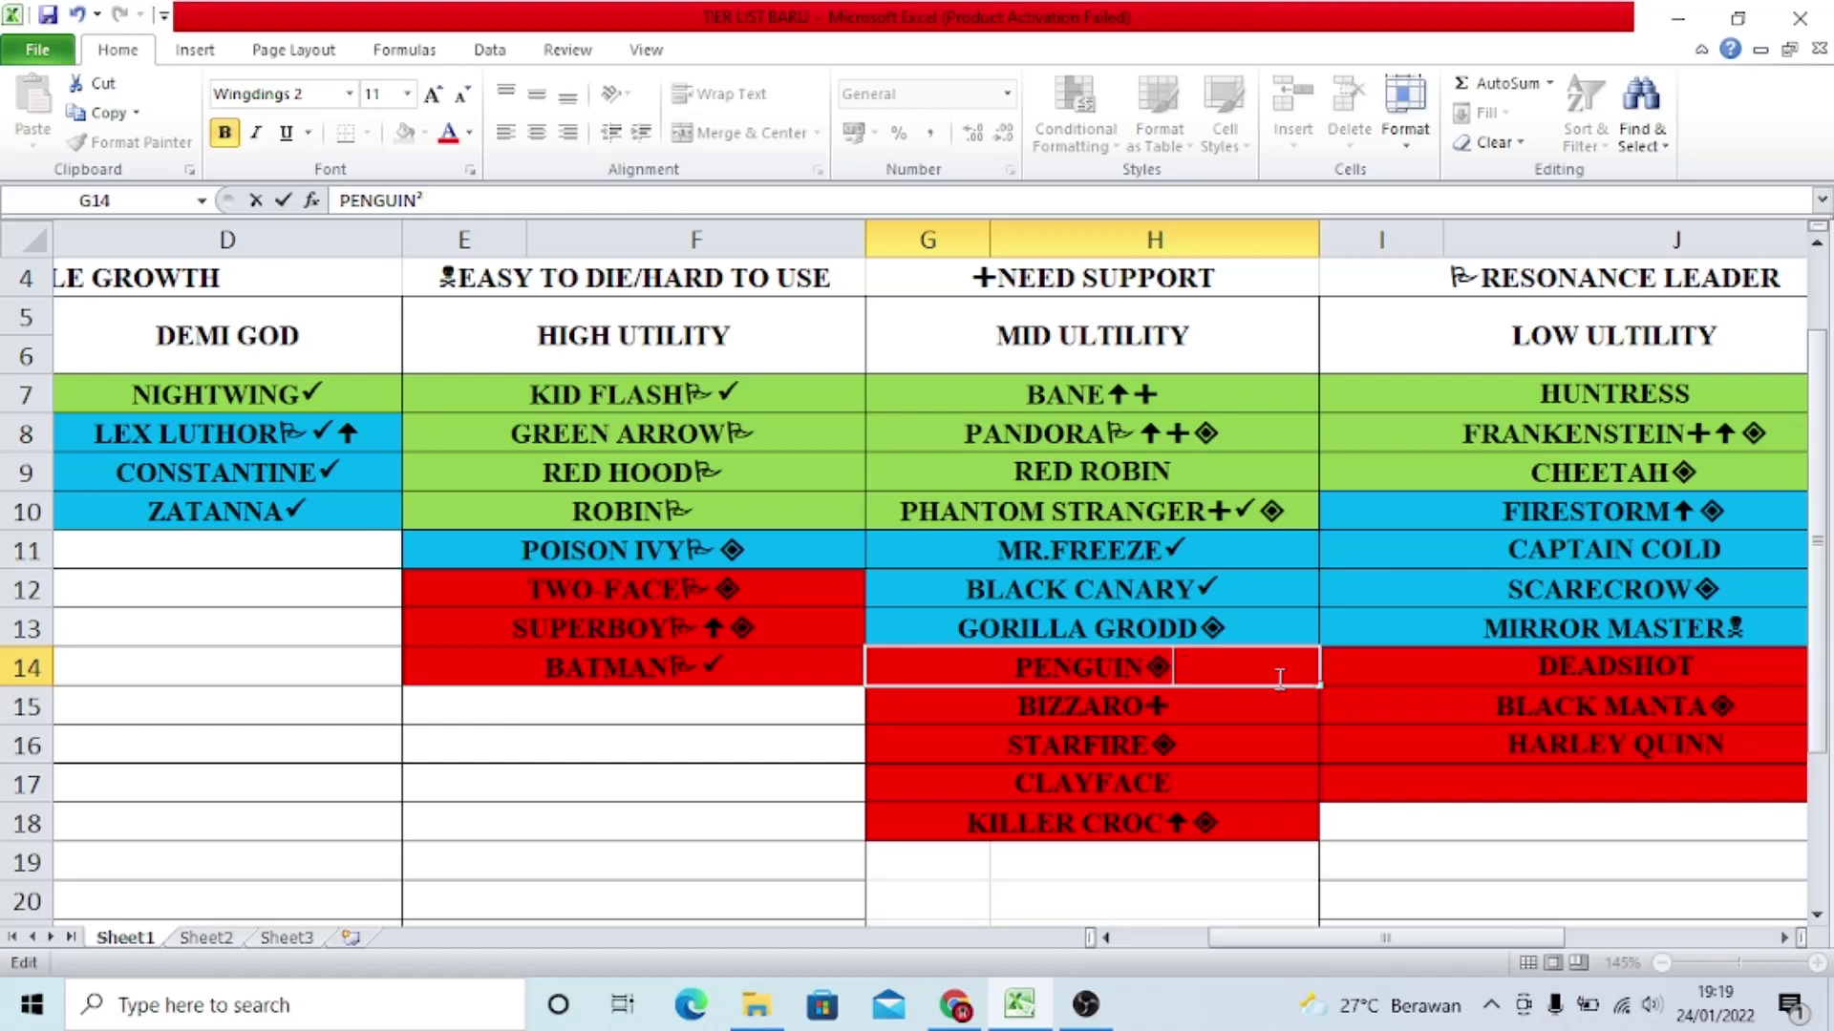
{"action": "key", "text": "ctrl+Return"}
{"action": "key", "text": "Return"}
{"action": "left_click", "coordinate": [1218, 640]}
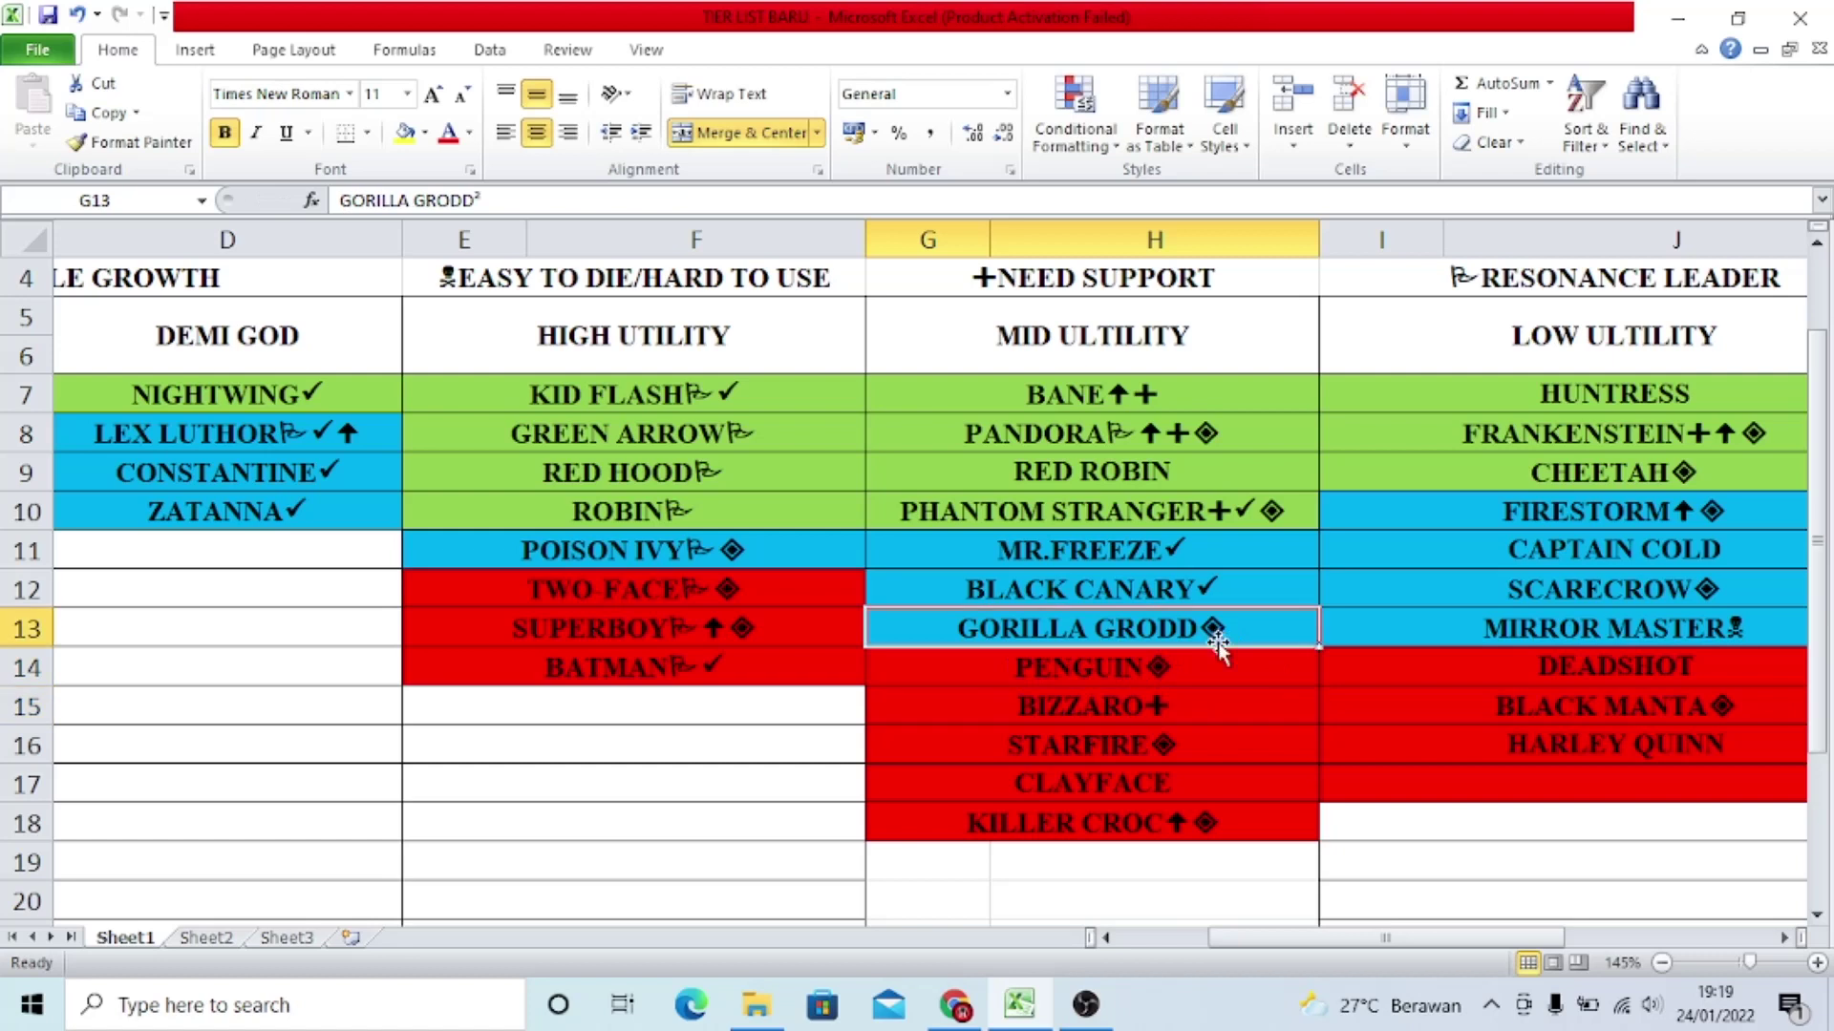
{"action": "left_click", "coordinate": [1207, 667]}
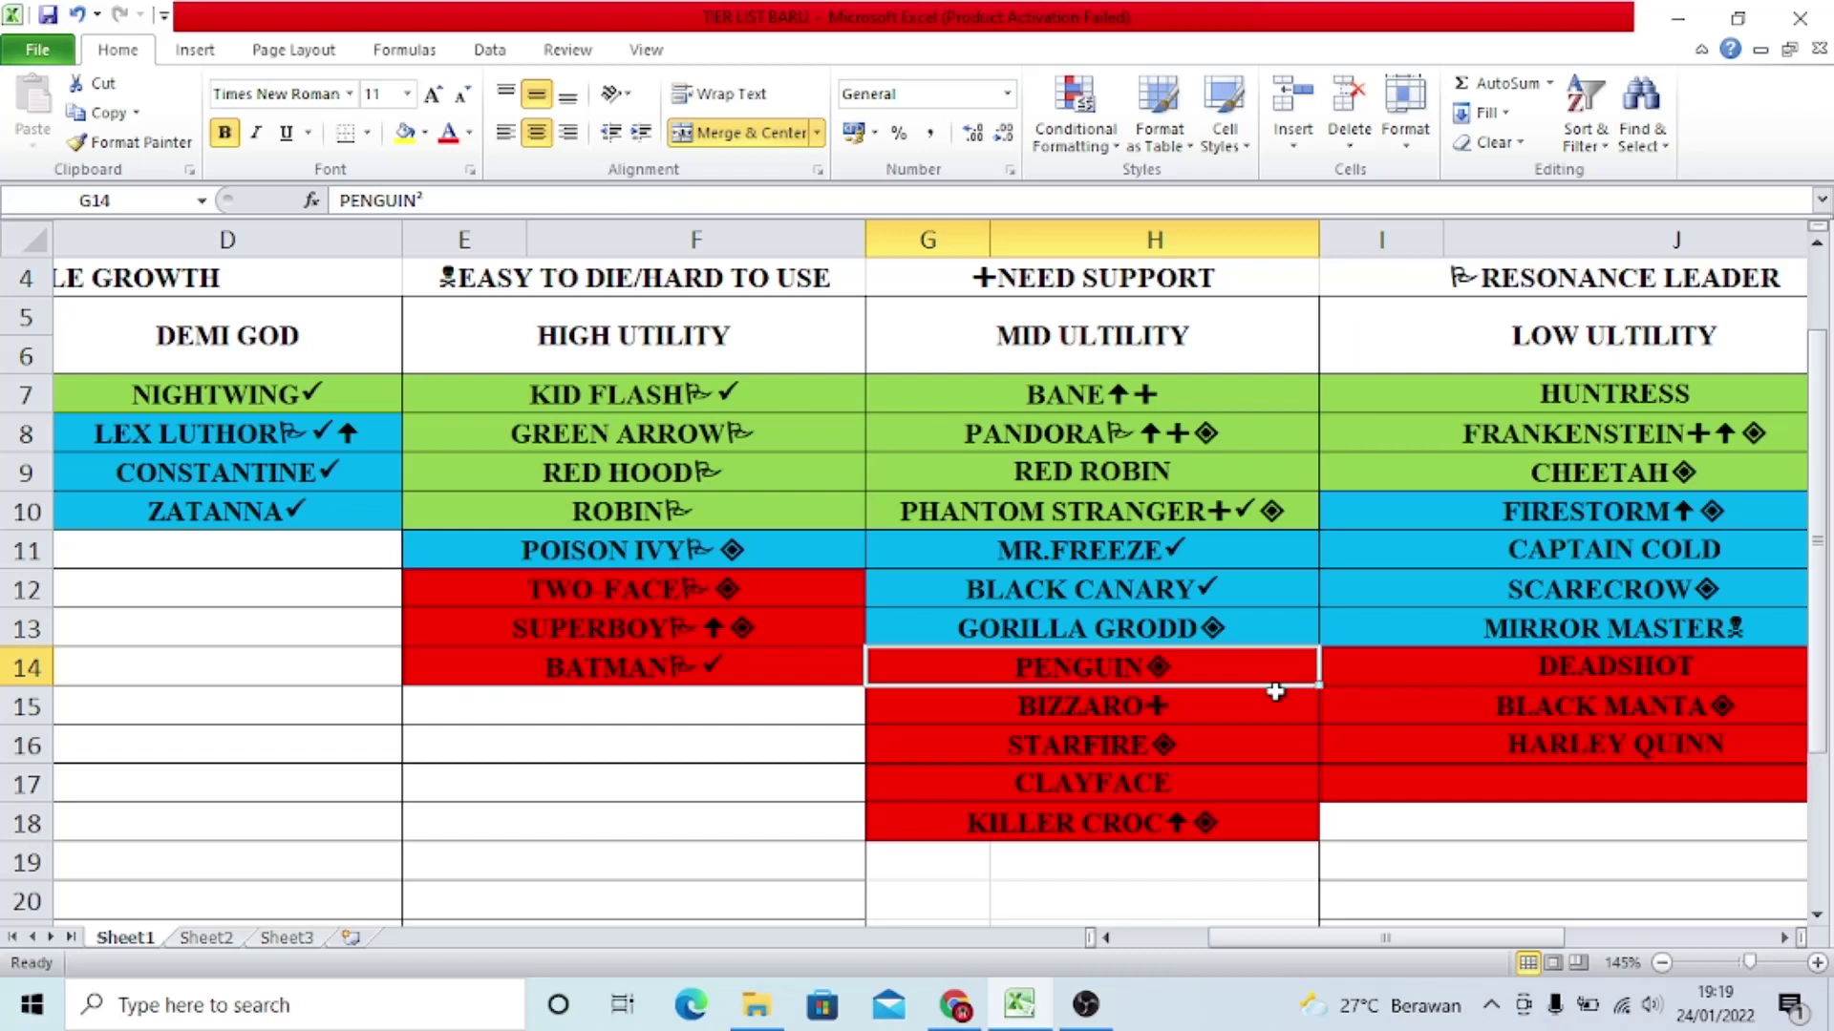
{"action": "key", "text": "ctrl+z"}
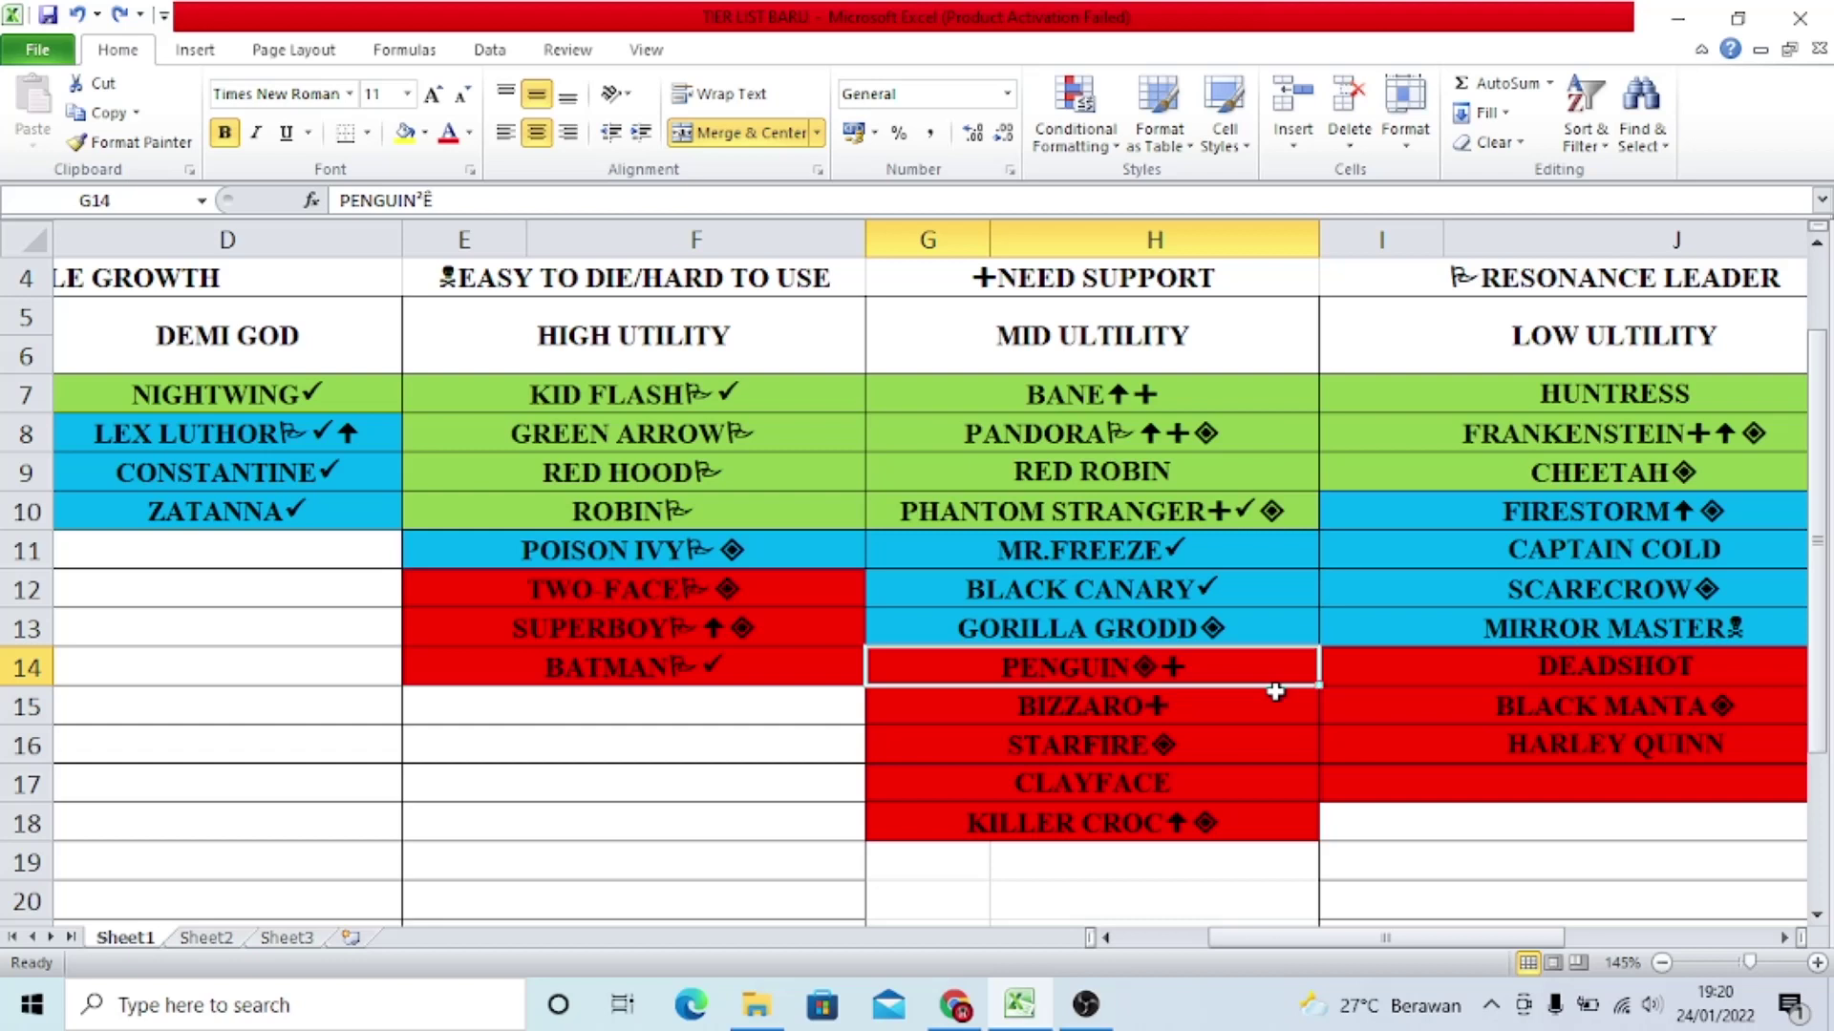
Step: Review the Bizzaro entry in Mid Utility
{"action": "left_click", "coordinate": [1176, 702]}
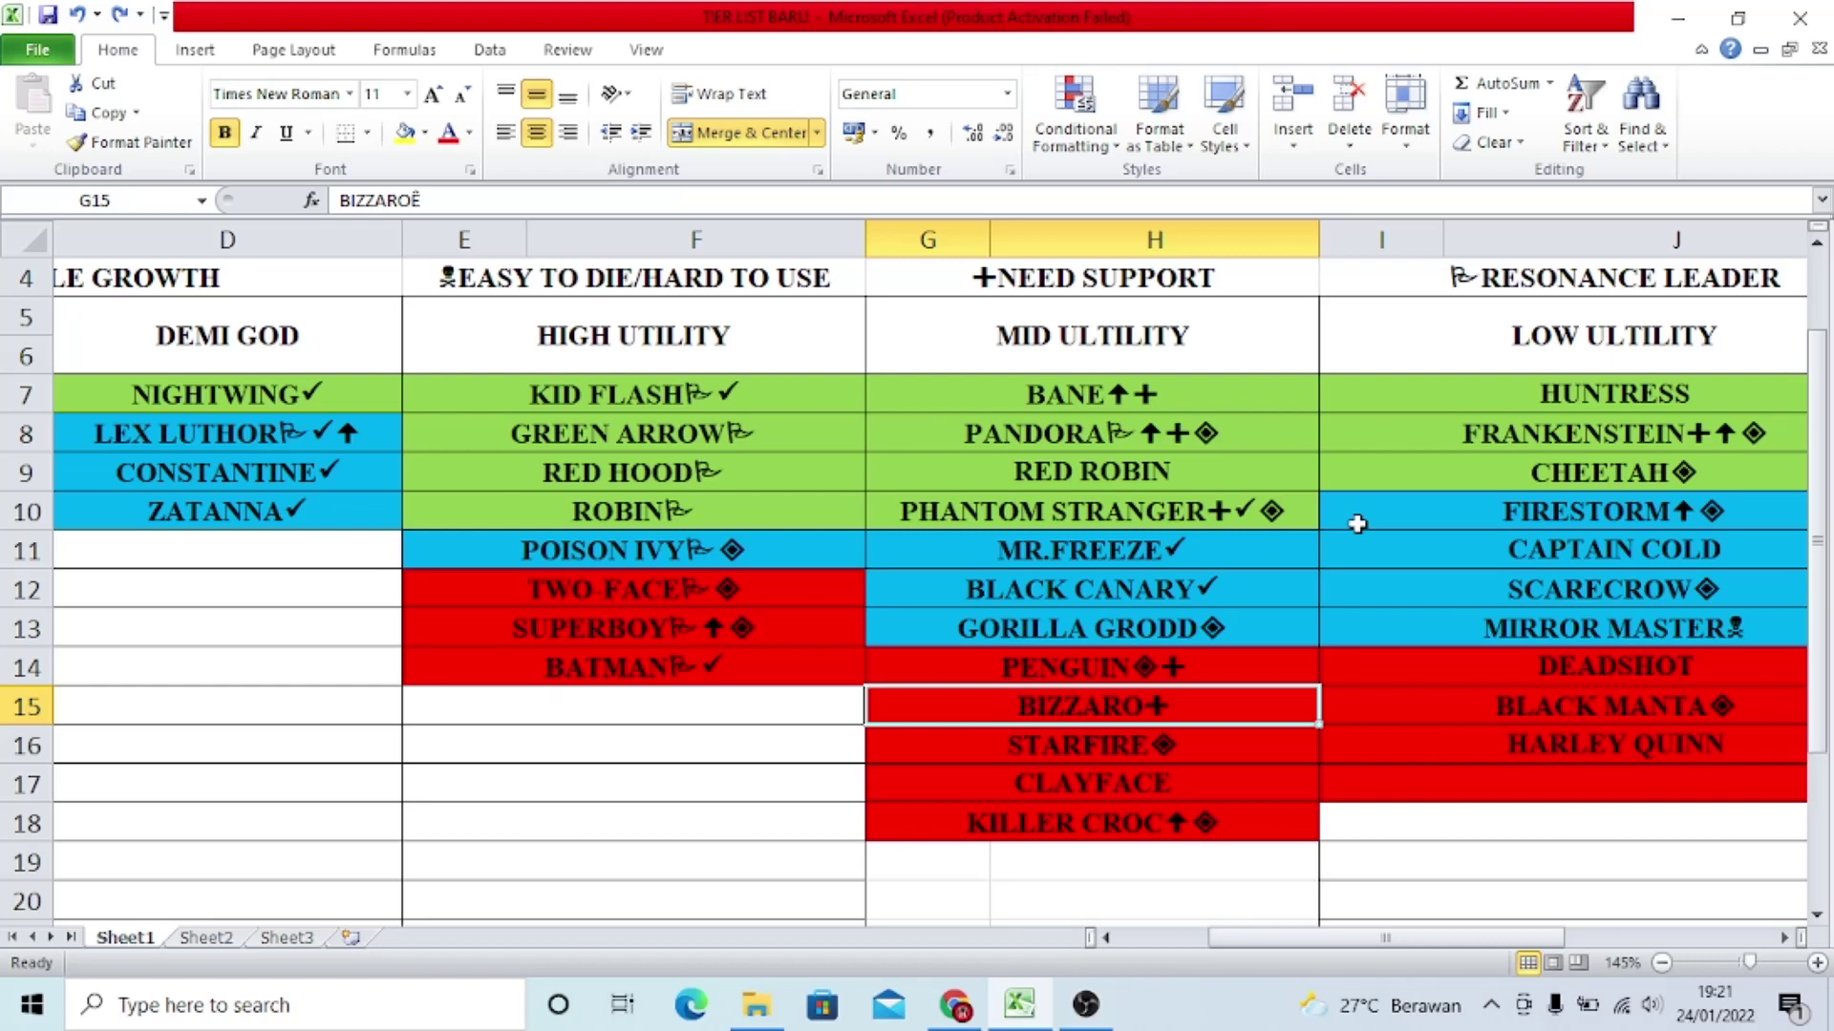
{"action": "key", "text": "ctrl+y"}
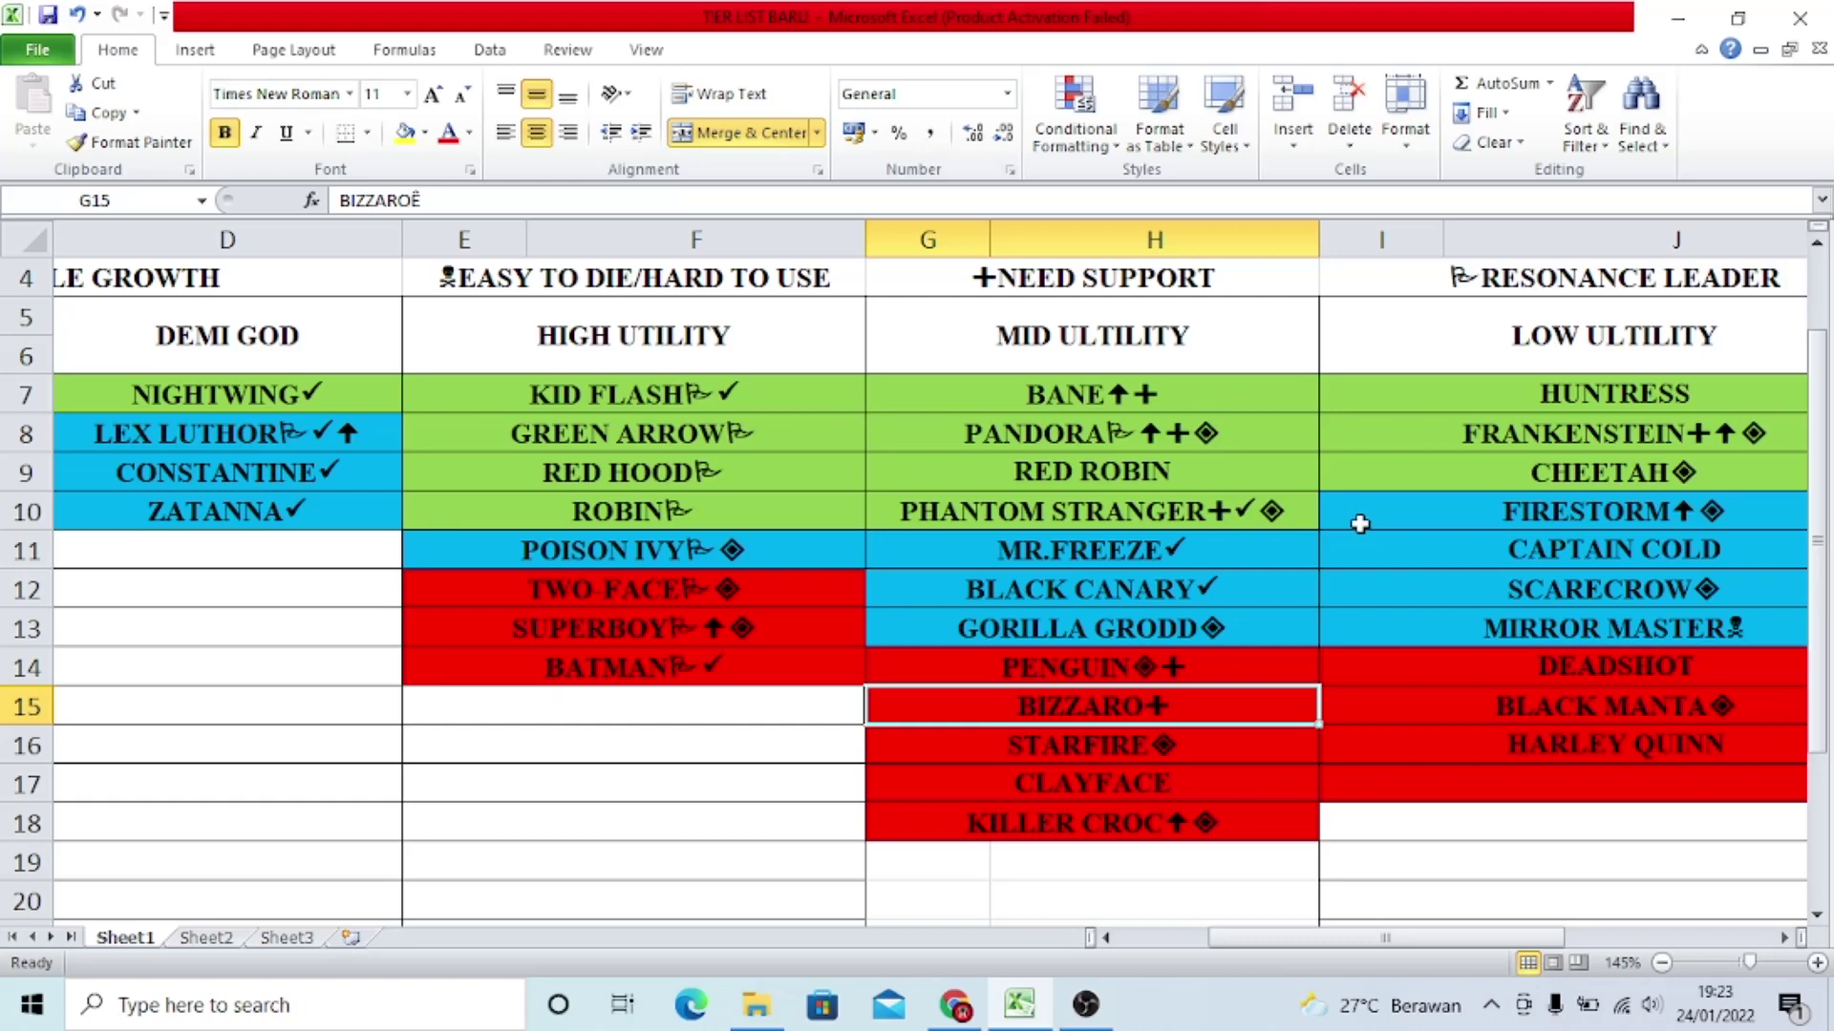
{"action": "scroll", "coordinate": [1347, 564], "scroll_direction": "down", "scroll_amount": 1}
{"action": "scroll", "coordinate": [1173, 630], "scroll_direction": "up", "scroll_amount": 1}
Step: Move Starfire from Mid Utility to the empty cell below Batman in High Utility
{"action": "left_click", "coordinate": [1201, 750]}
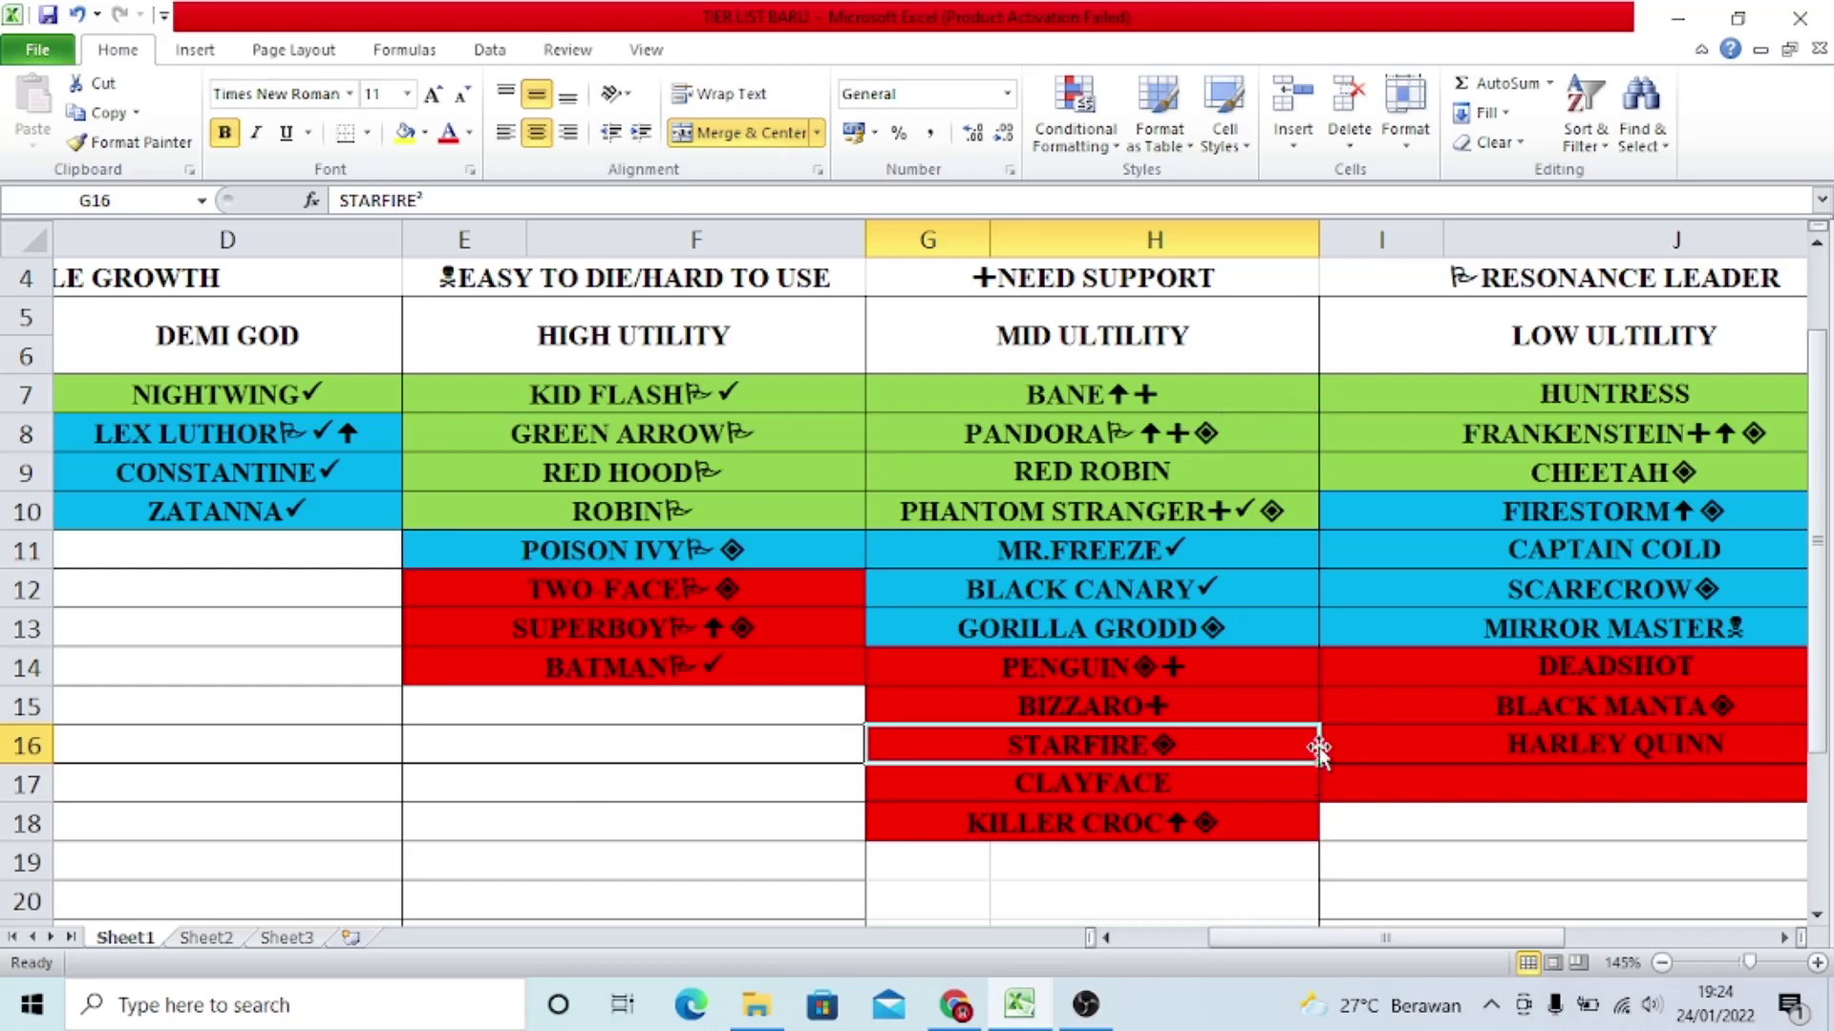
{"action": "left_click_drag", "start_coordinate": [1320, 747], "coordinate": [783, 706]}
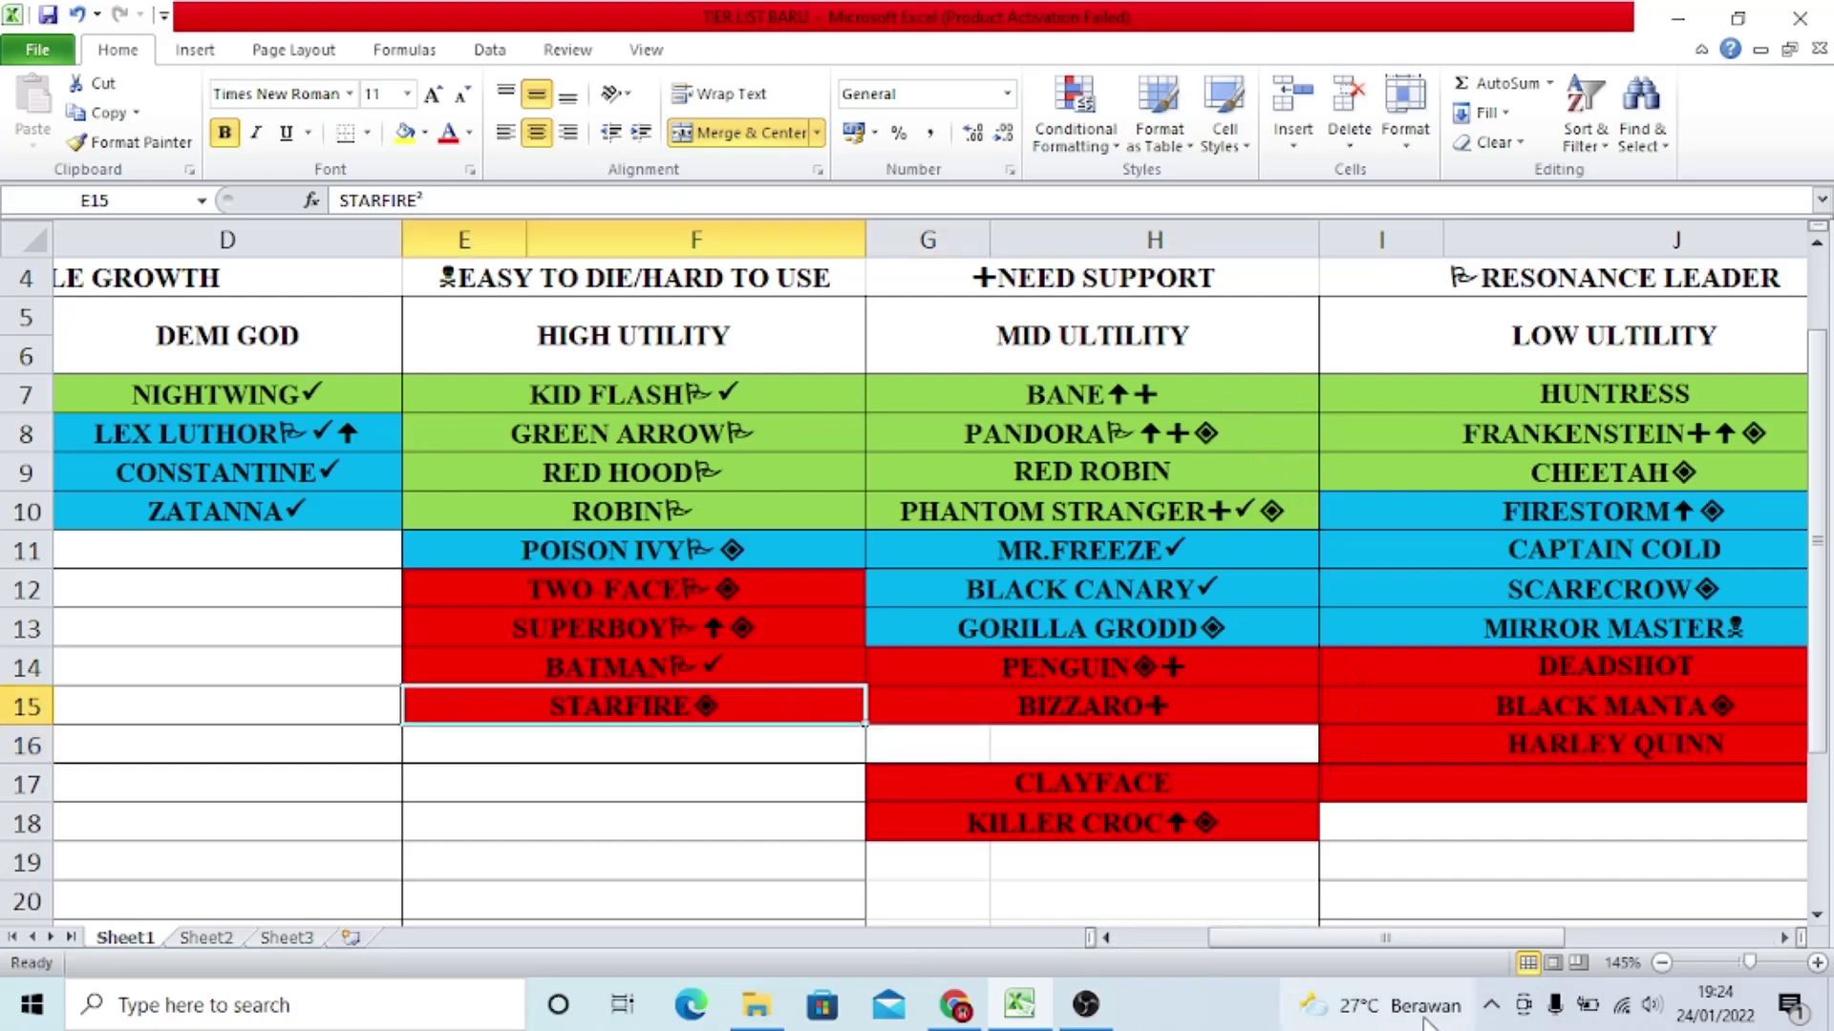
{"action": "mouse_move", "coordinate": [1433, 1014]}
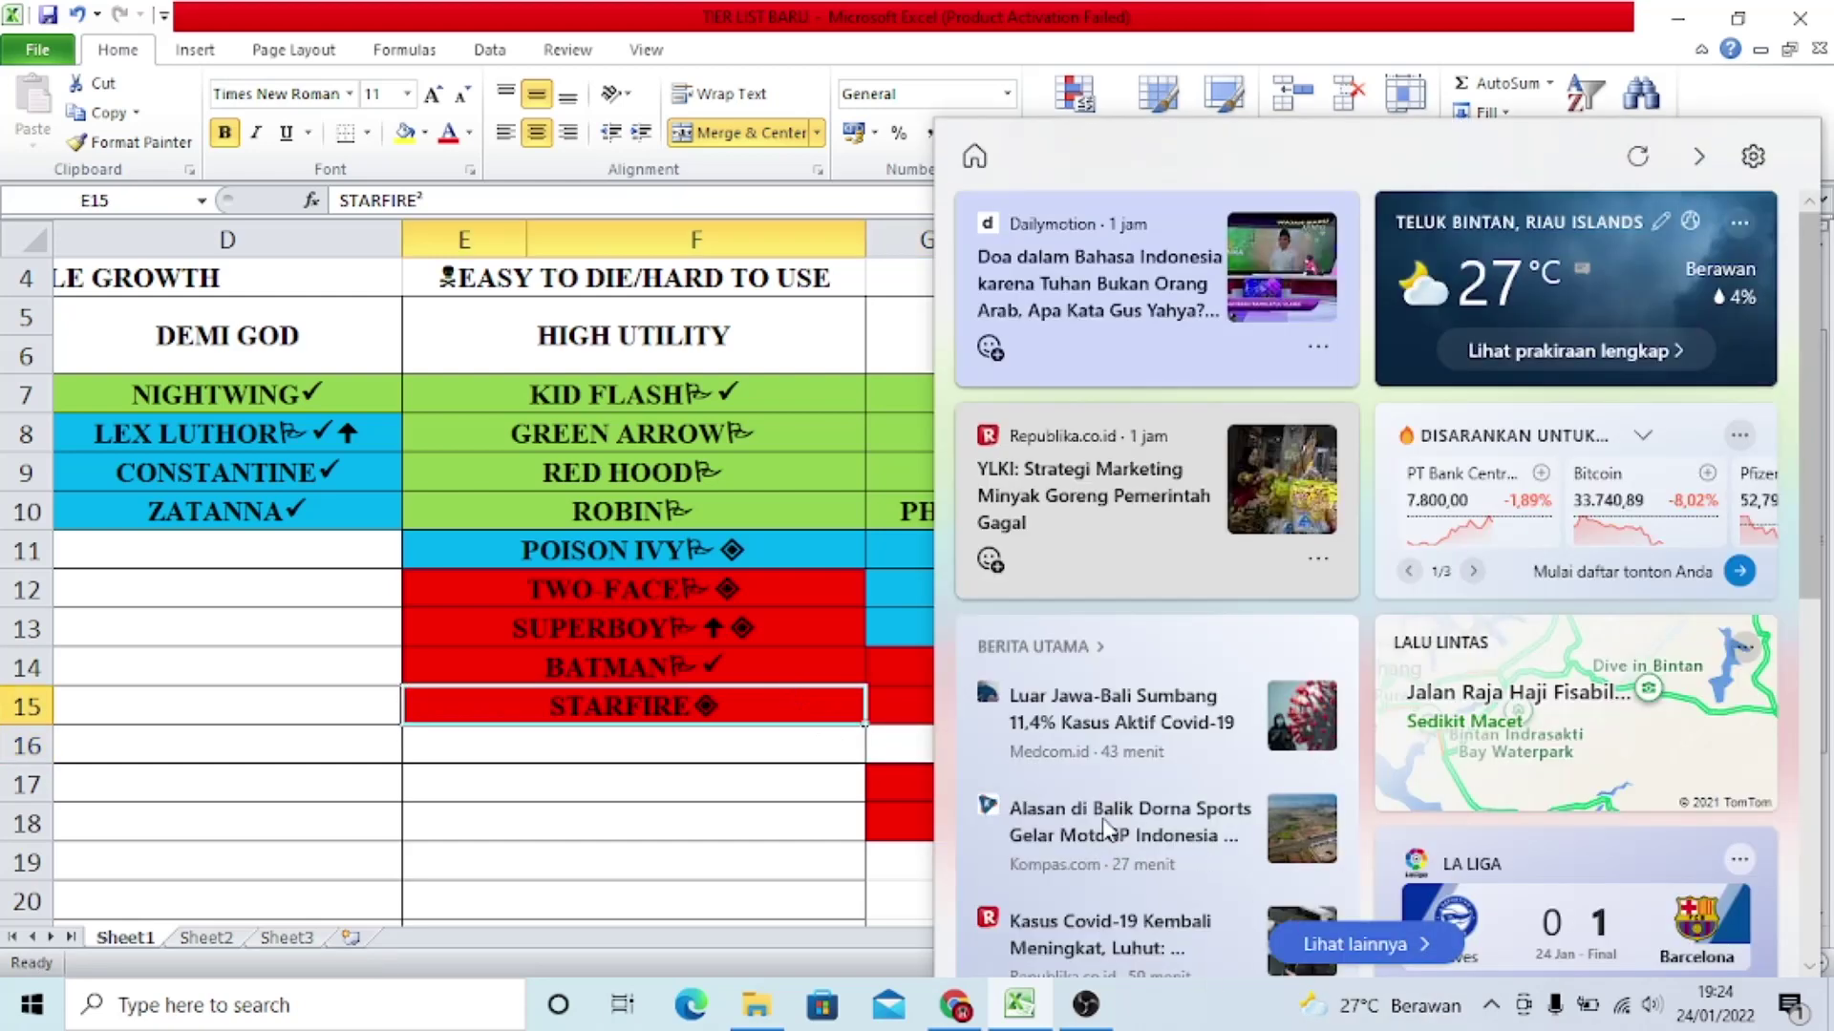
Step: Close the news and weather overlay and undo Starfire's move to High Utility
{"action": "left_click", "coordinate": [717, 863]}
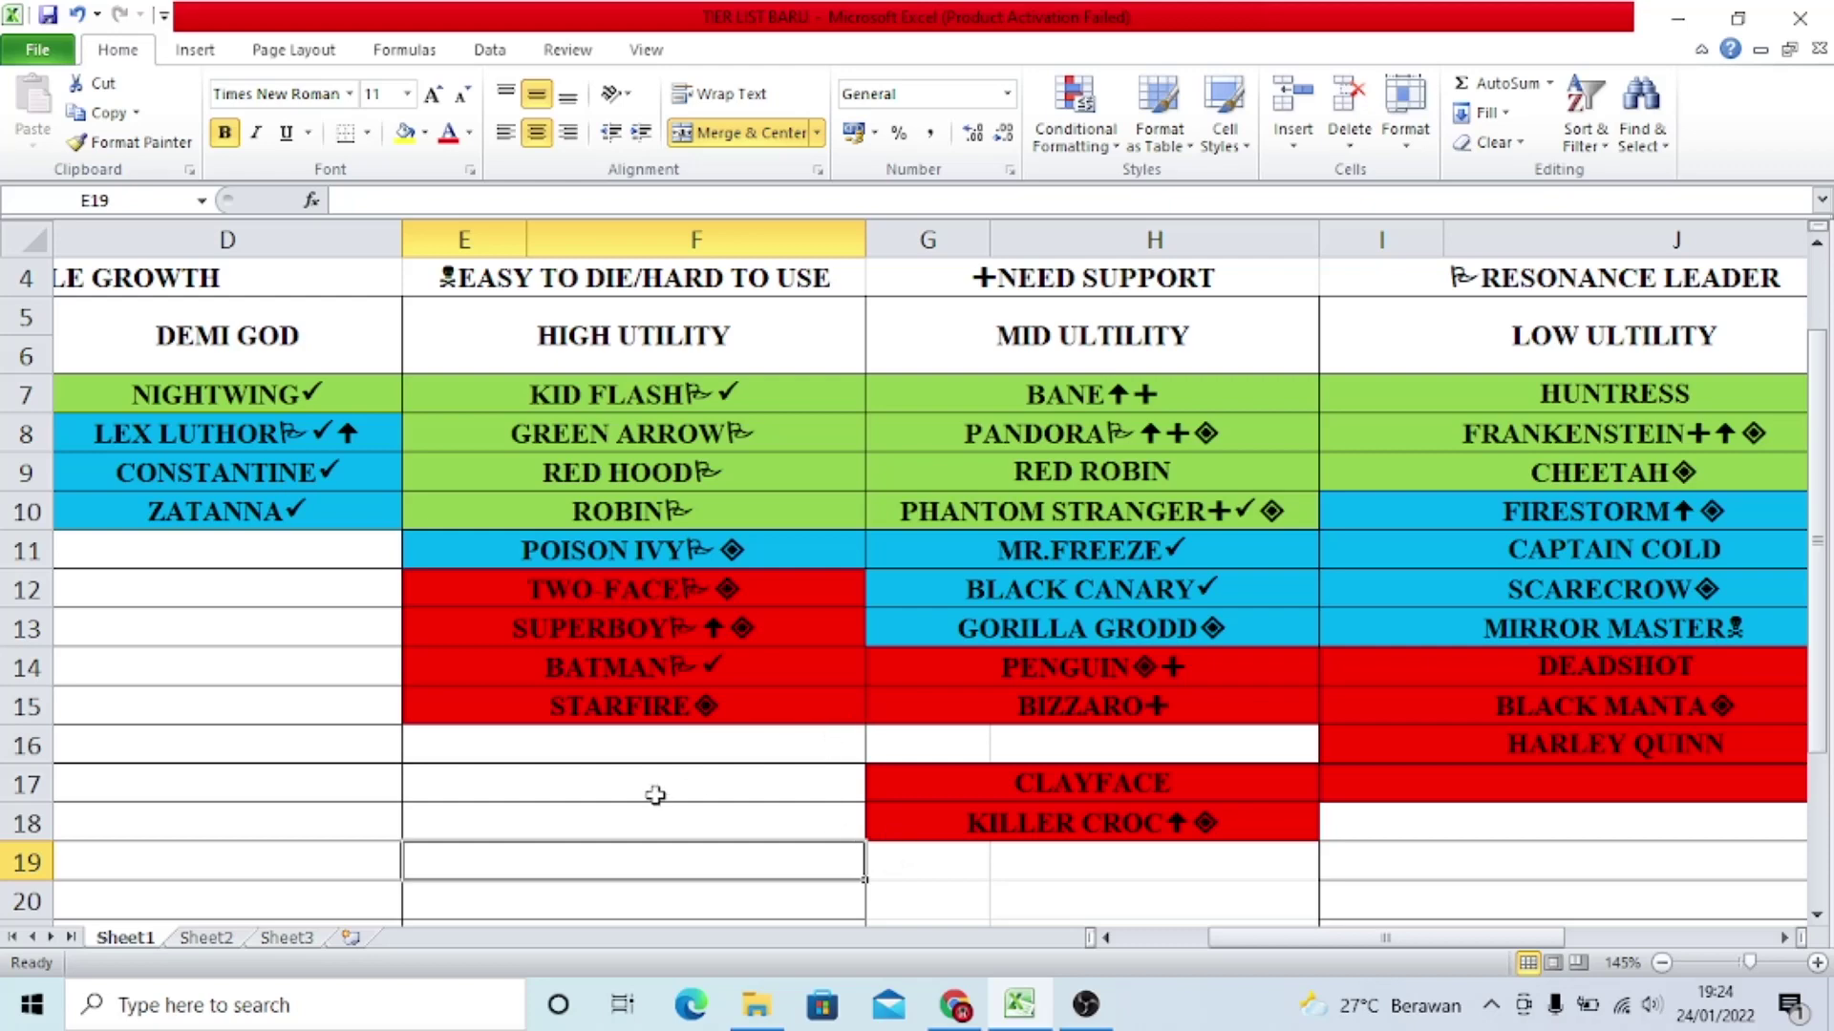
{"action": "key", "text": "ctrl+z"}
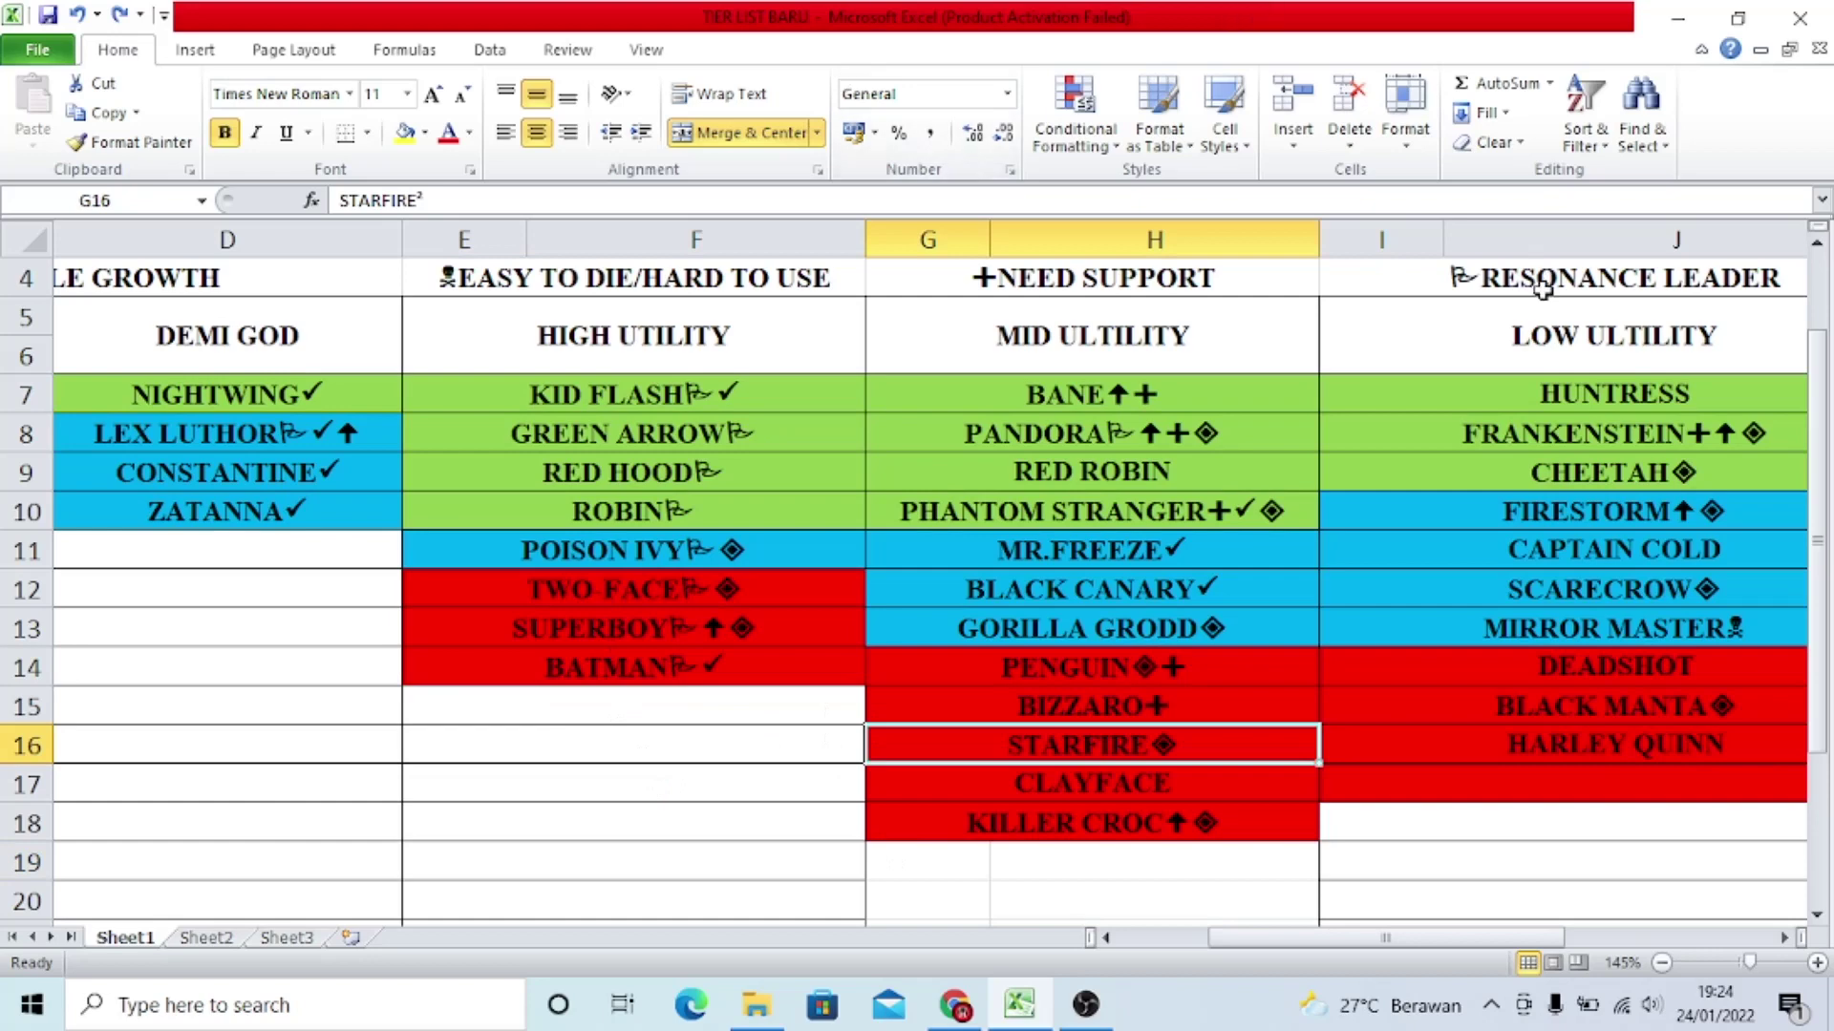
Step: Review Clayface in Mid Utility, comparing the entry with Phantom Stranger and Lex Luthor
{"action": "left_click", "coordinate": [1171, 781]}
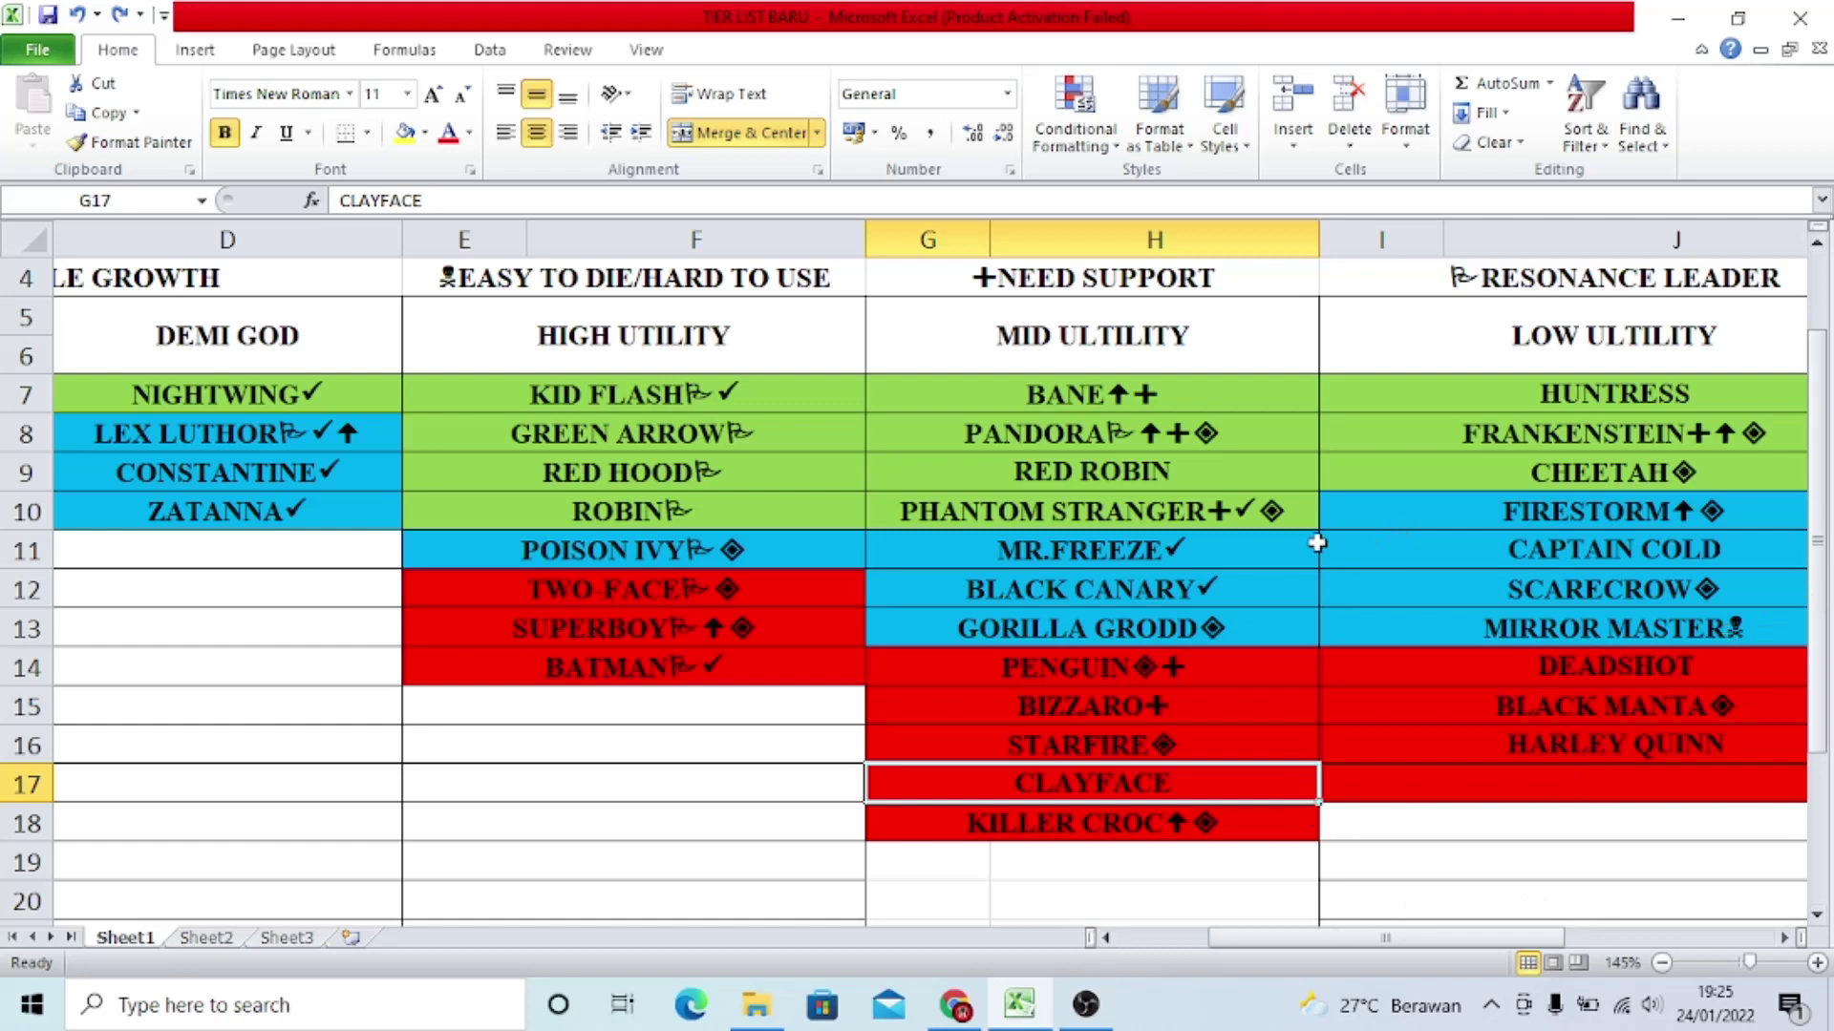
{"action": "left_click", "coordinate": [1261, 510]}
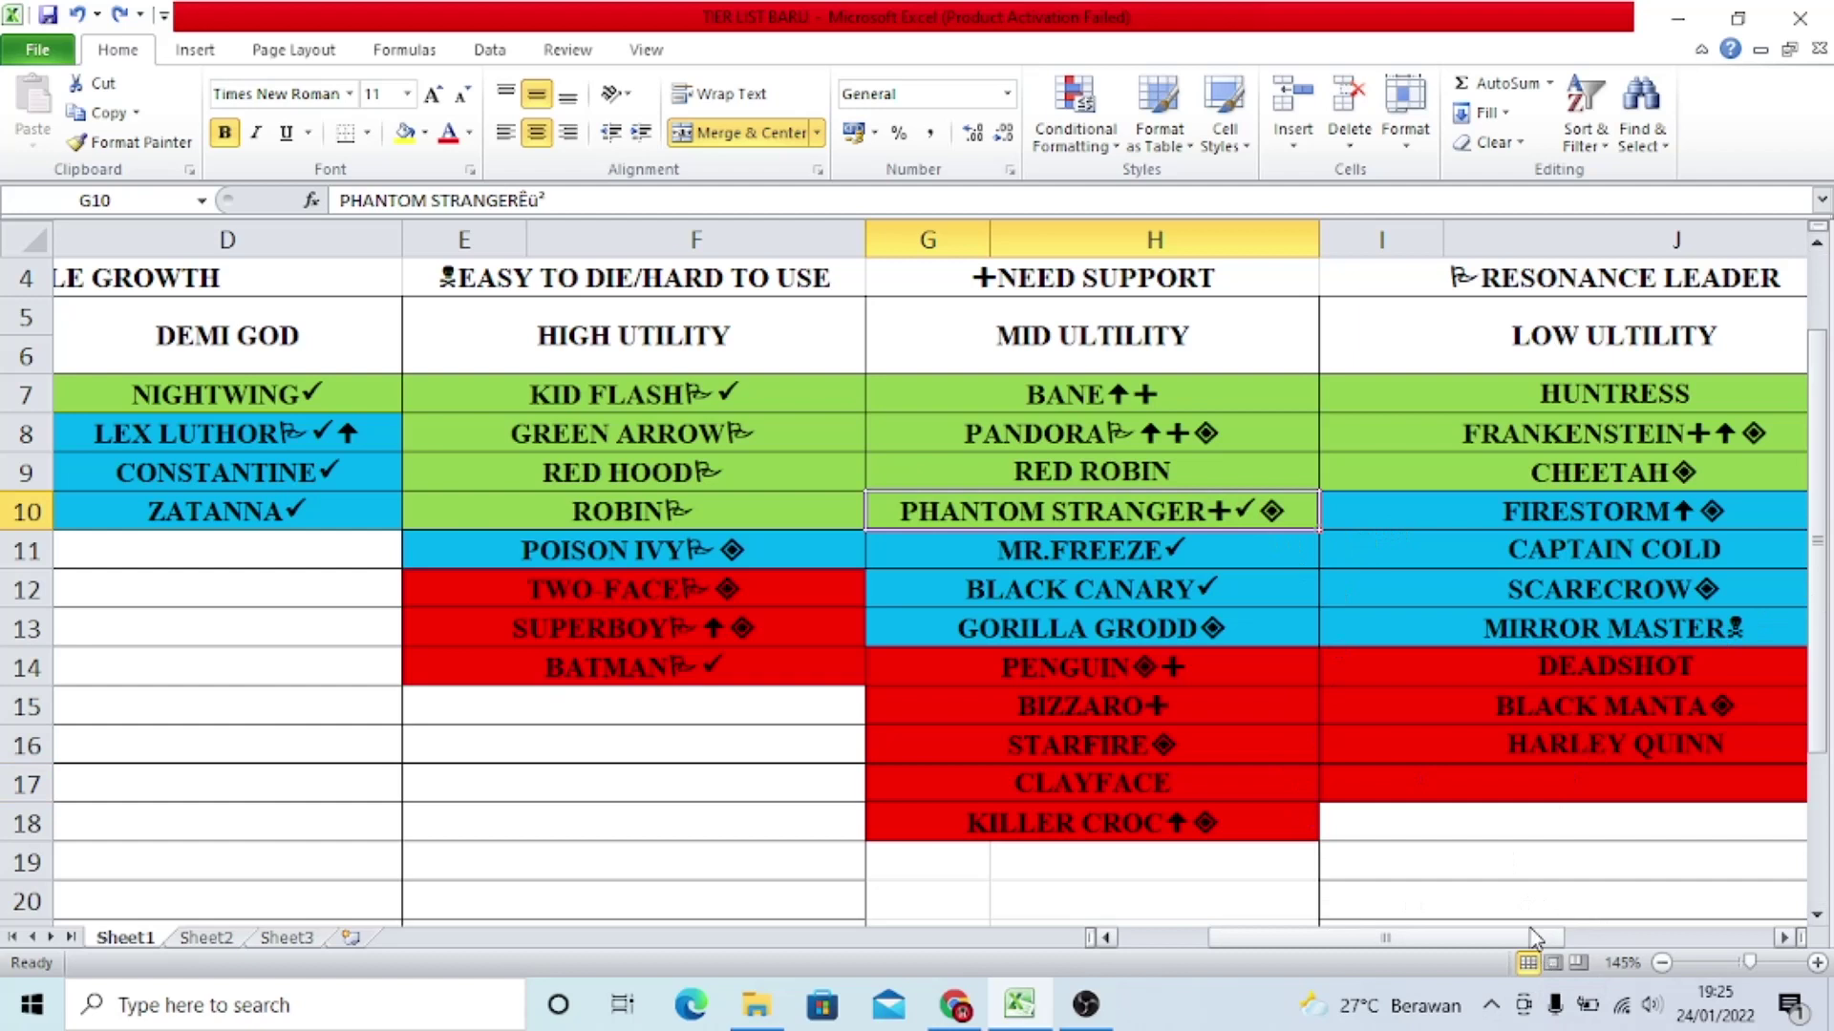
{"action": "left_click", "coordinate": [1182, 781]}
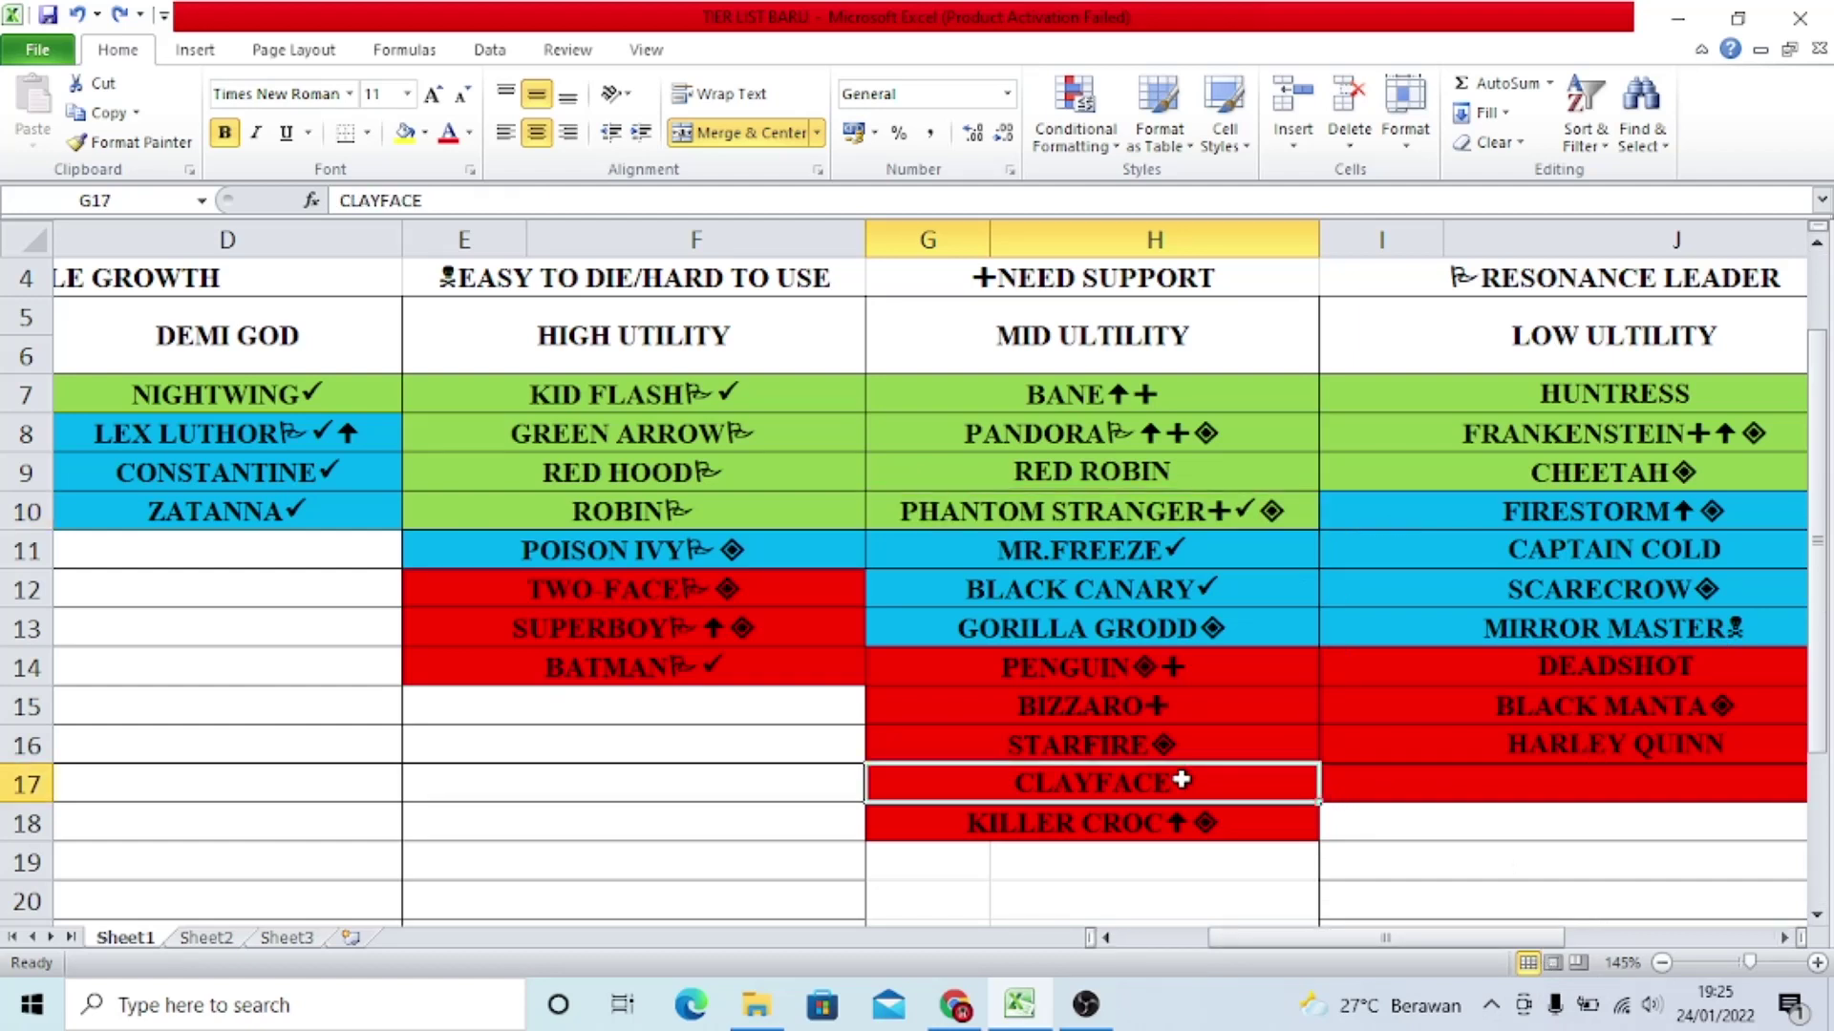
{"action": "left_click", "coordinate": [1208, 516]}
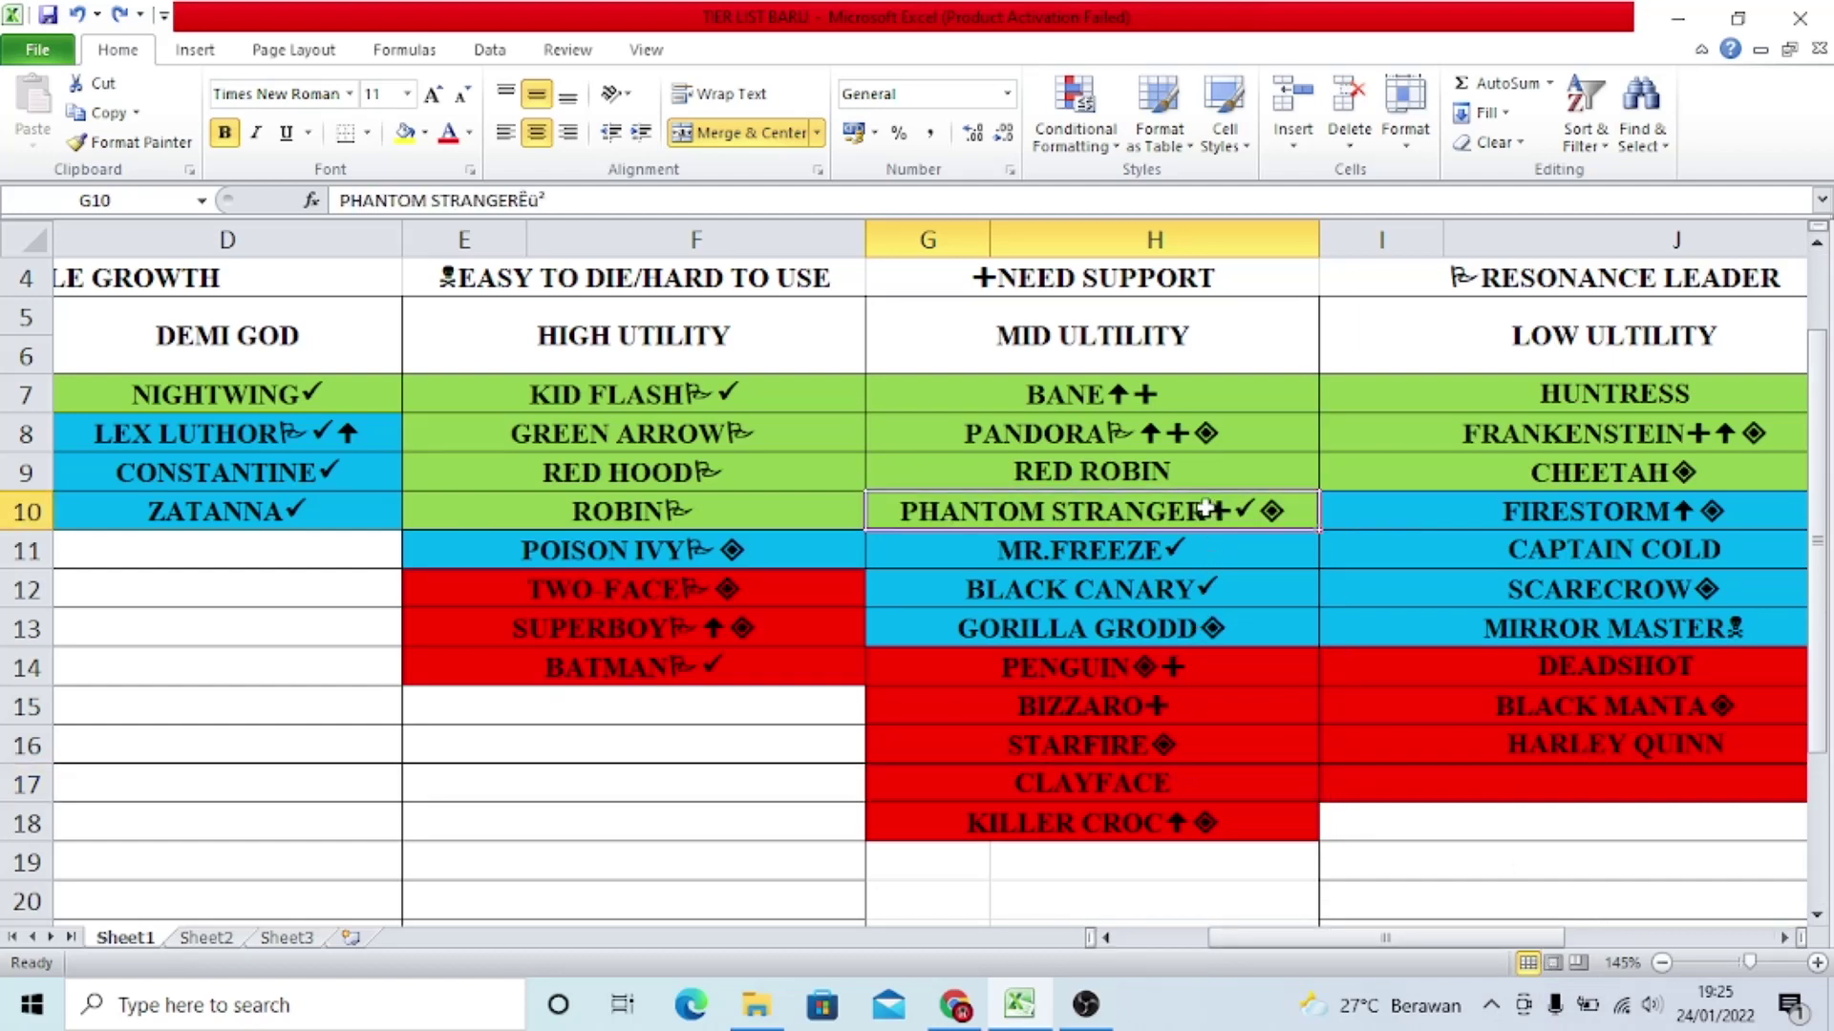
{"action": "left_click", "coordinate": [1198, 792]}
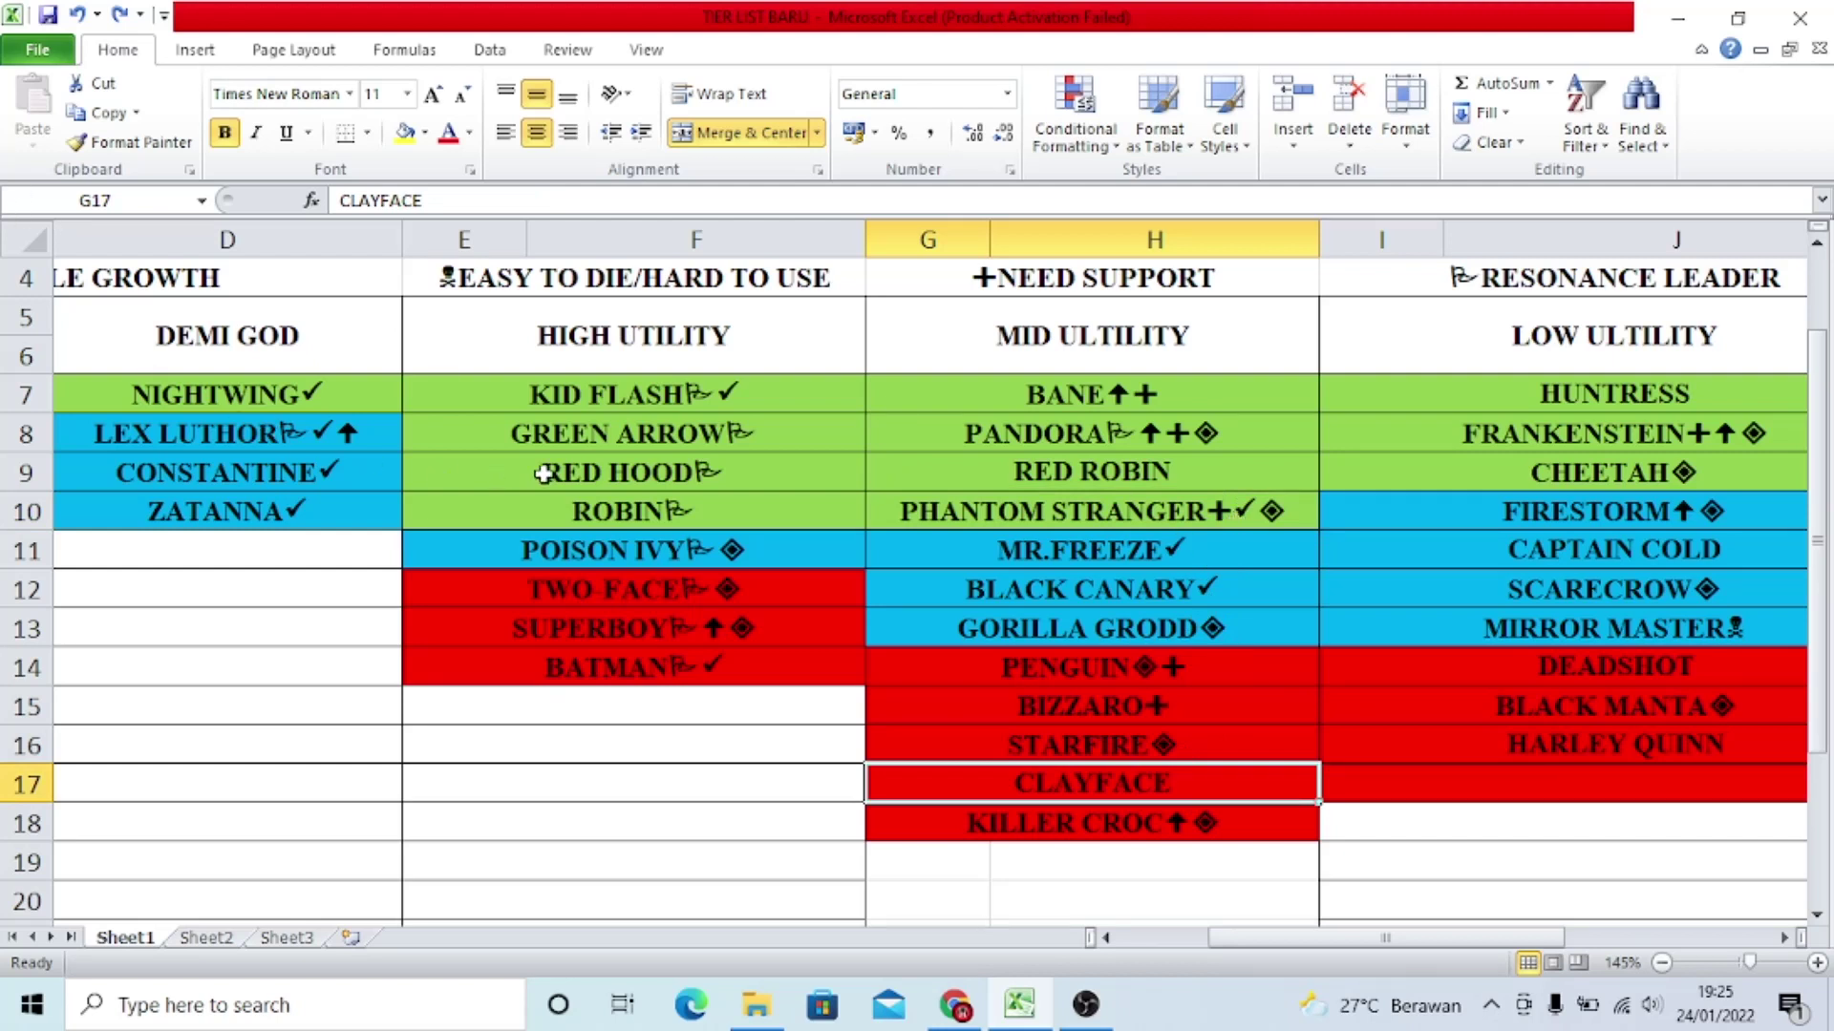
{"action": "left_click", "coordinate": [384, 443]}
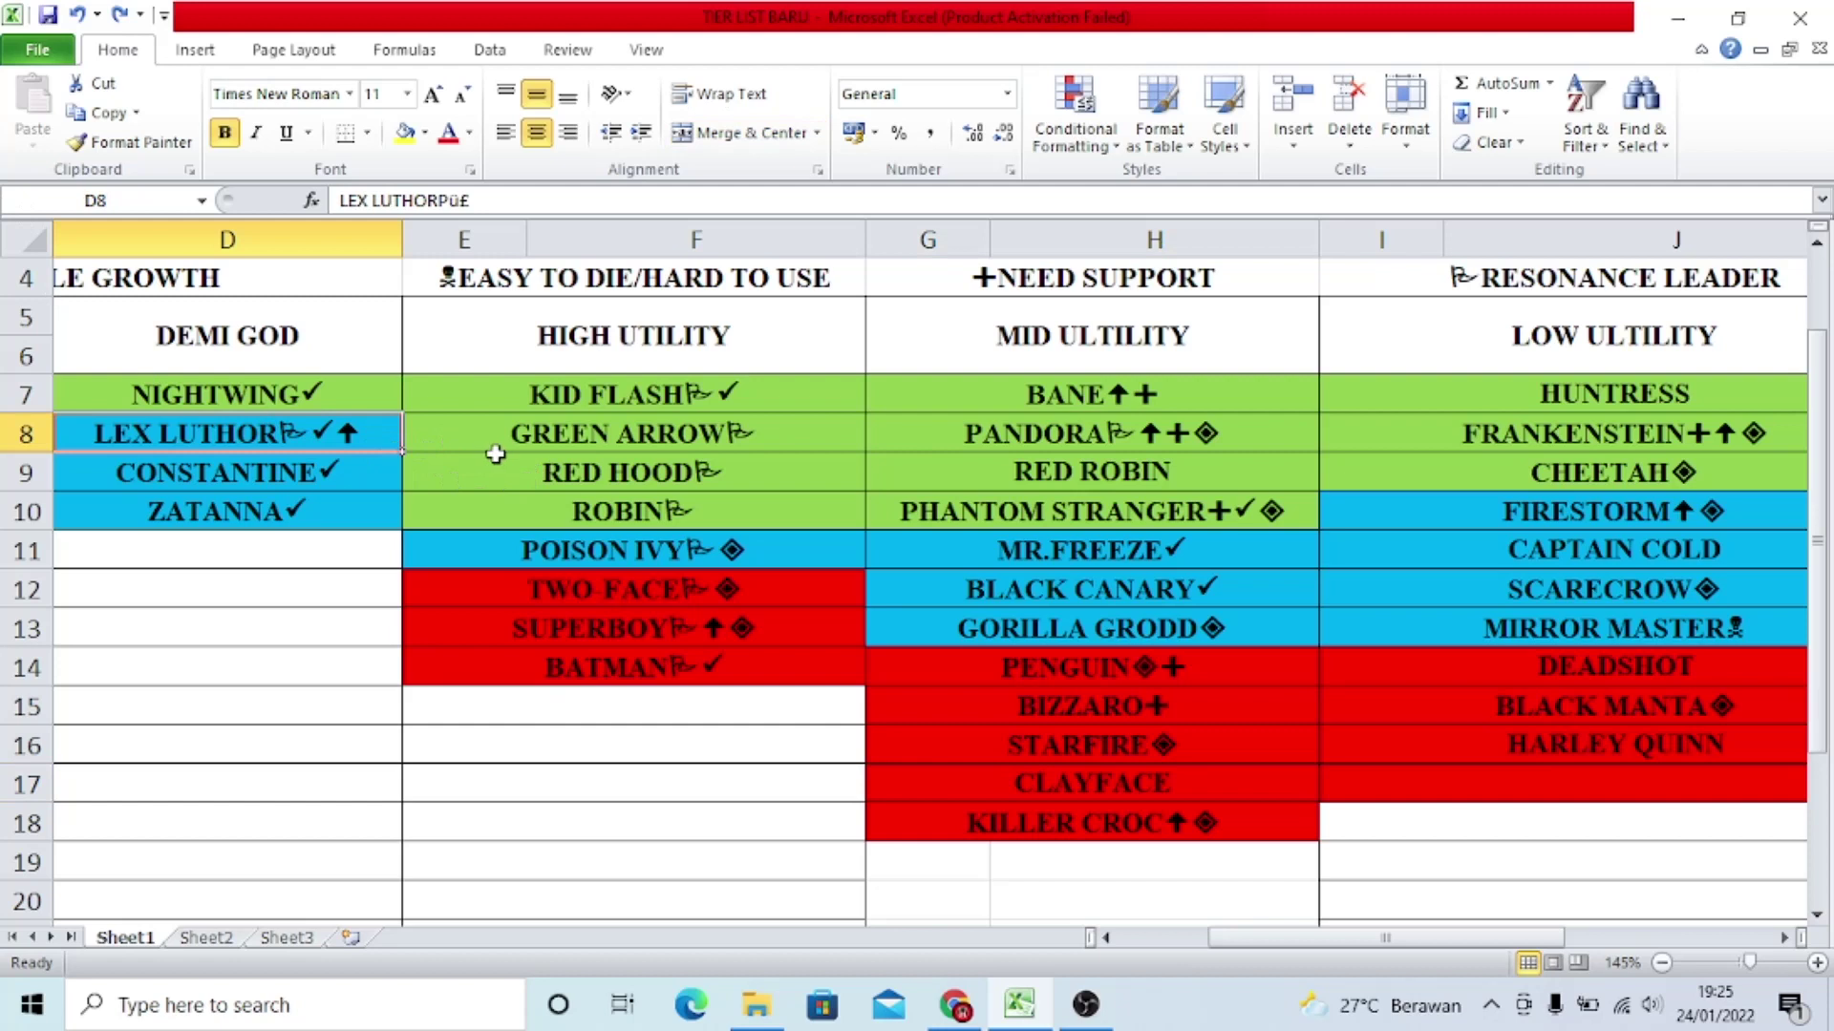
{"action": "left_click", "coordinate": [1058, 793]}
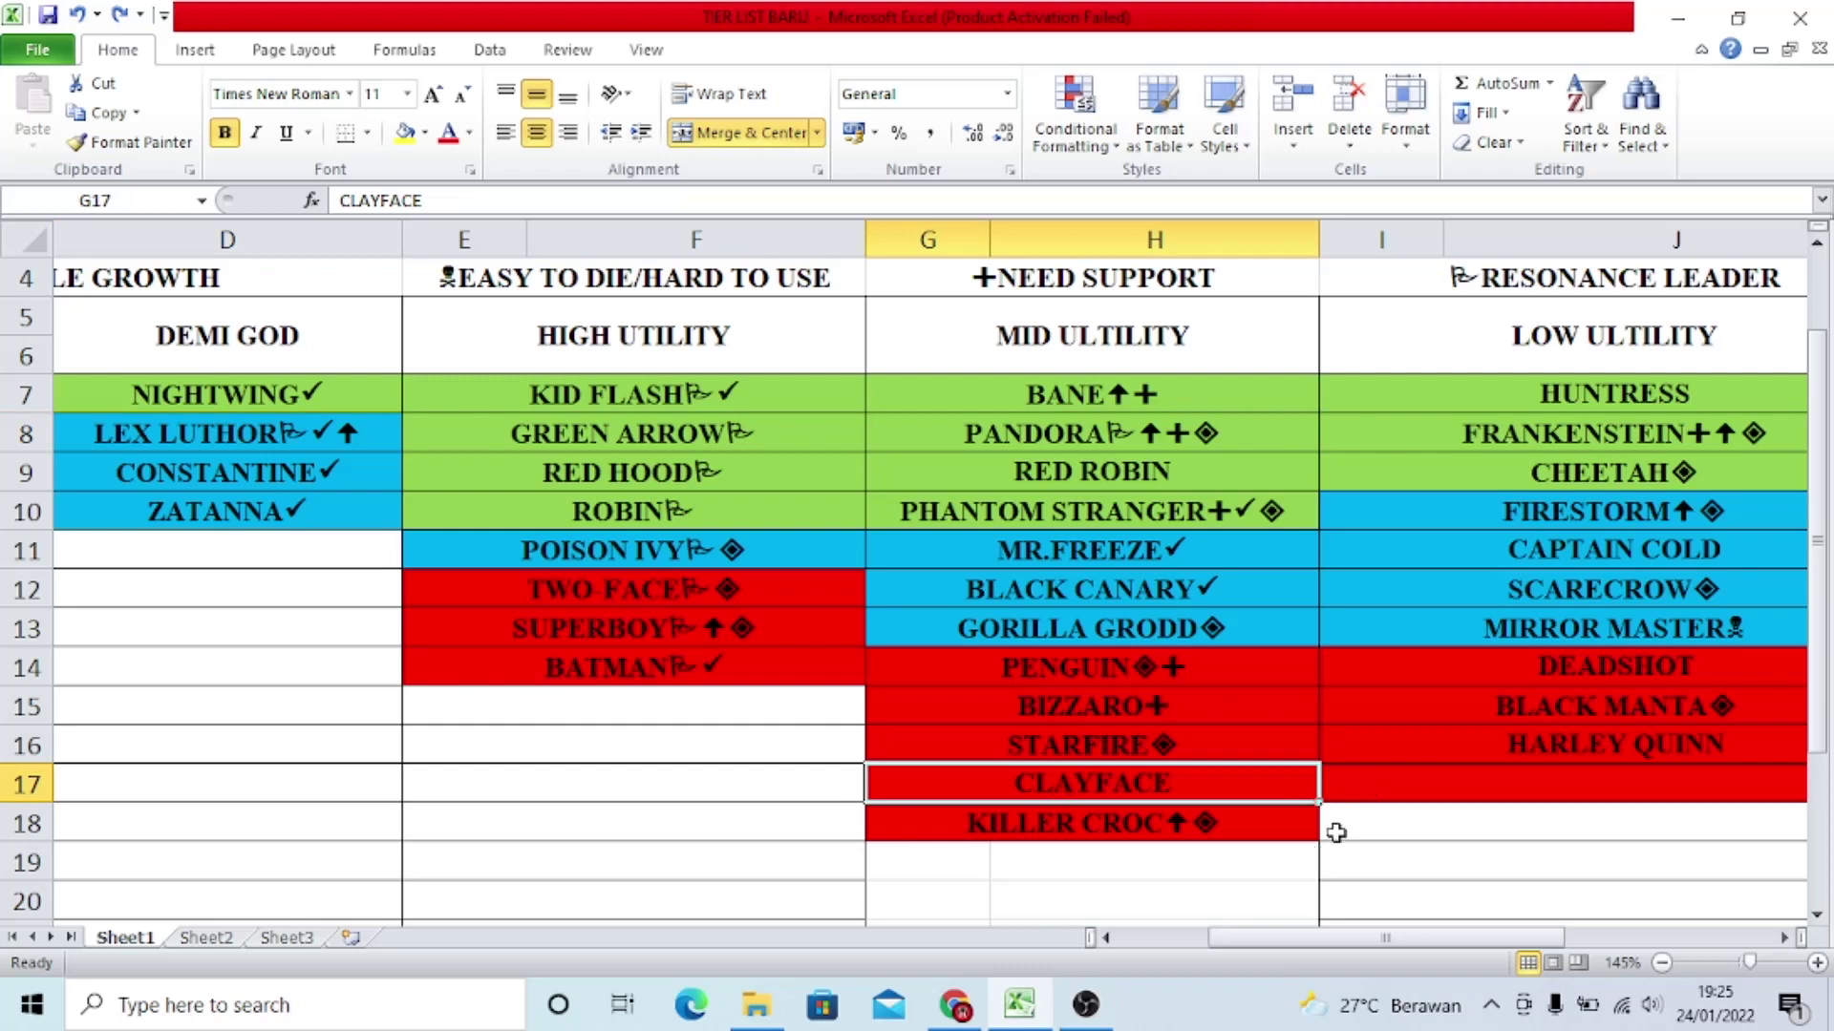
Step: Review Killer Croc in Mid Utility, comparing the entry with Two-Face in High Utility
{"action": "left_click", "coordinate": [1238, 821]}
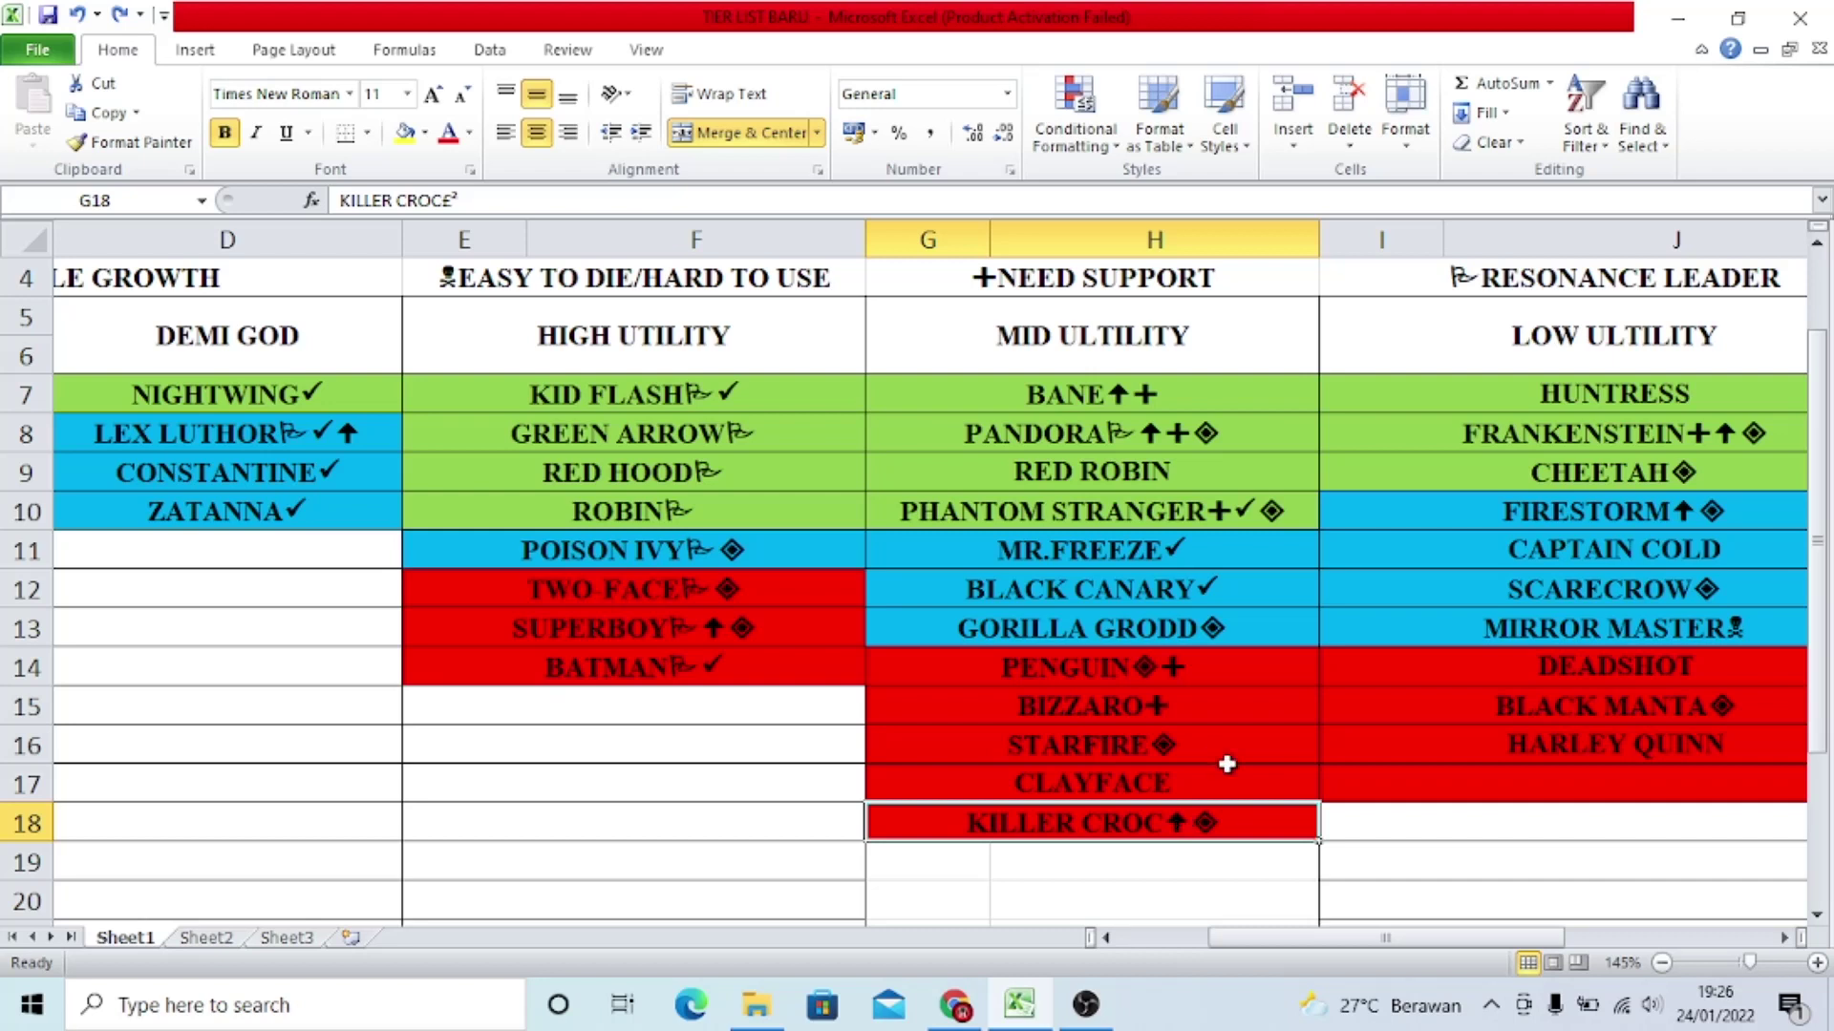
{"action": "left_click", "coordinate": [775, 605]}
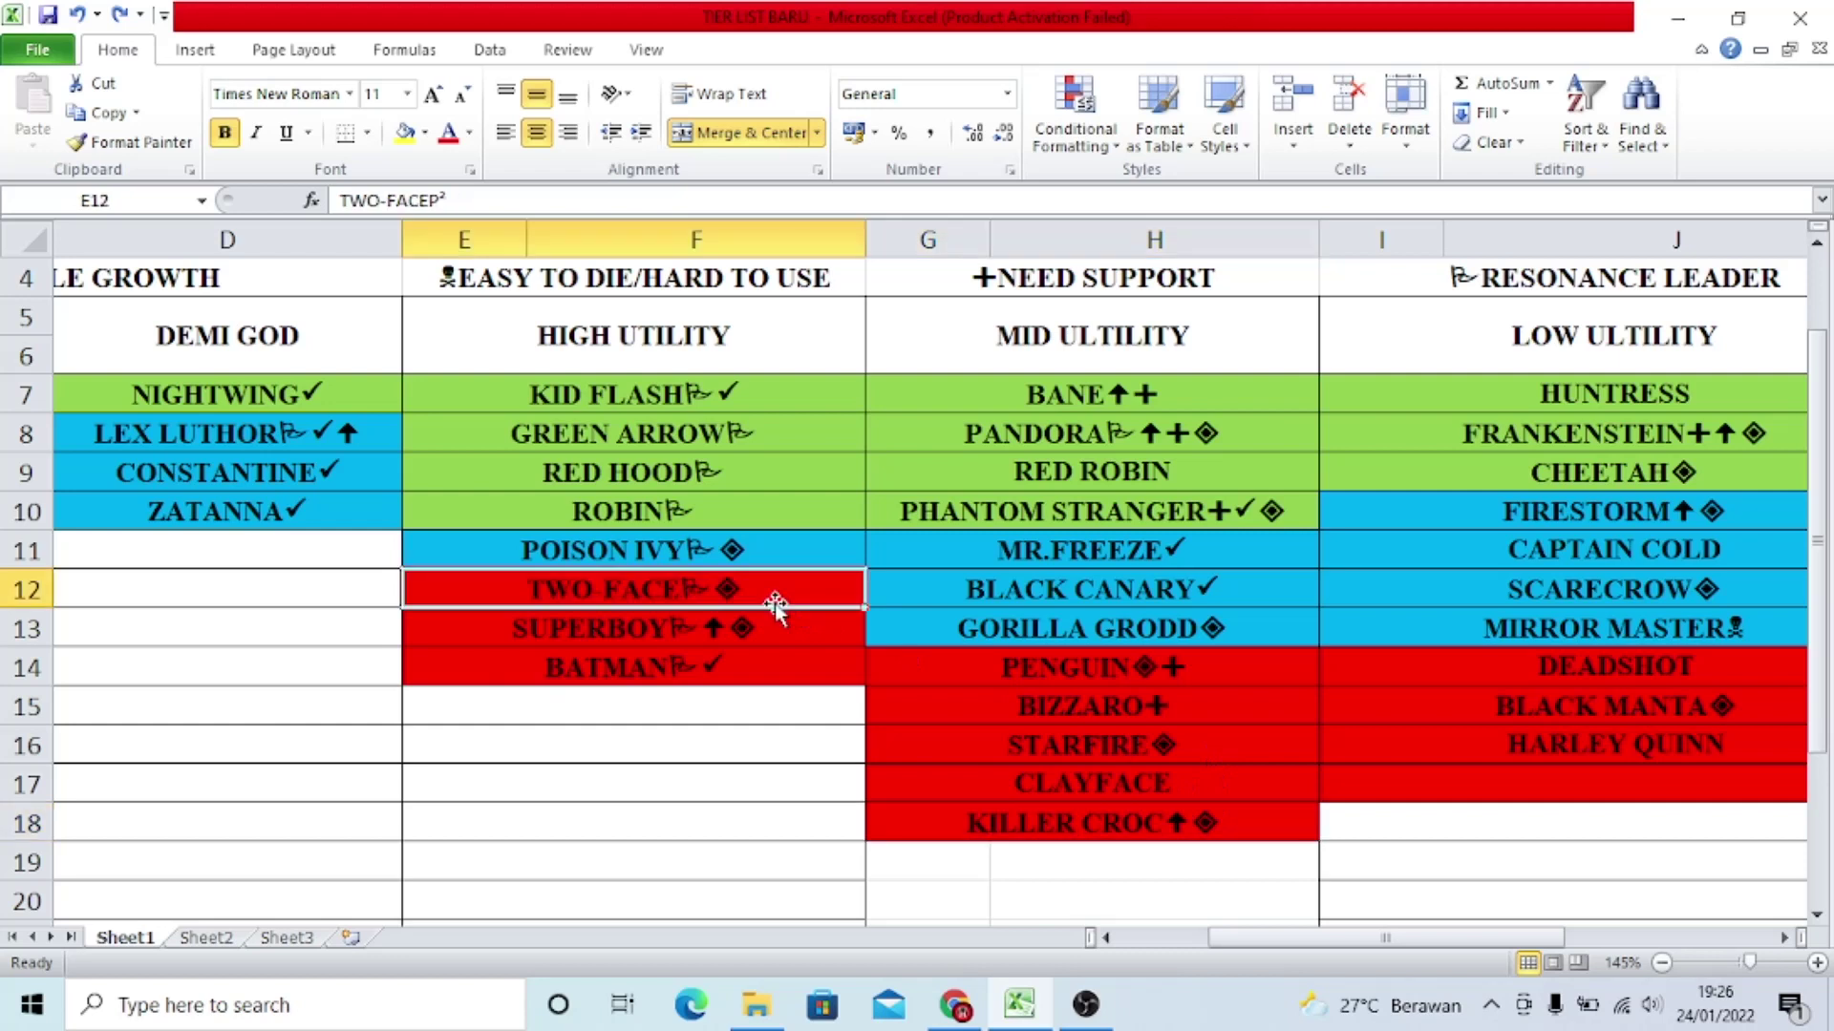
{"action": "left_click", "coordinate": [1194, 831]}
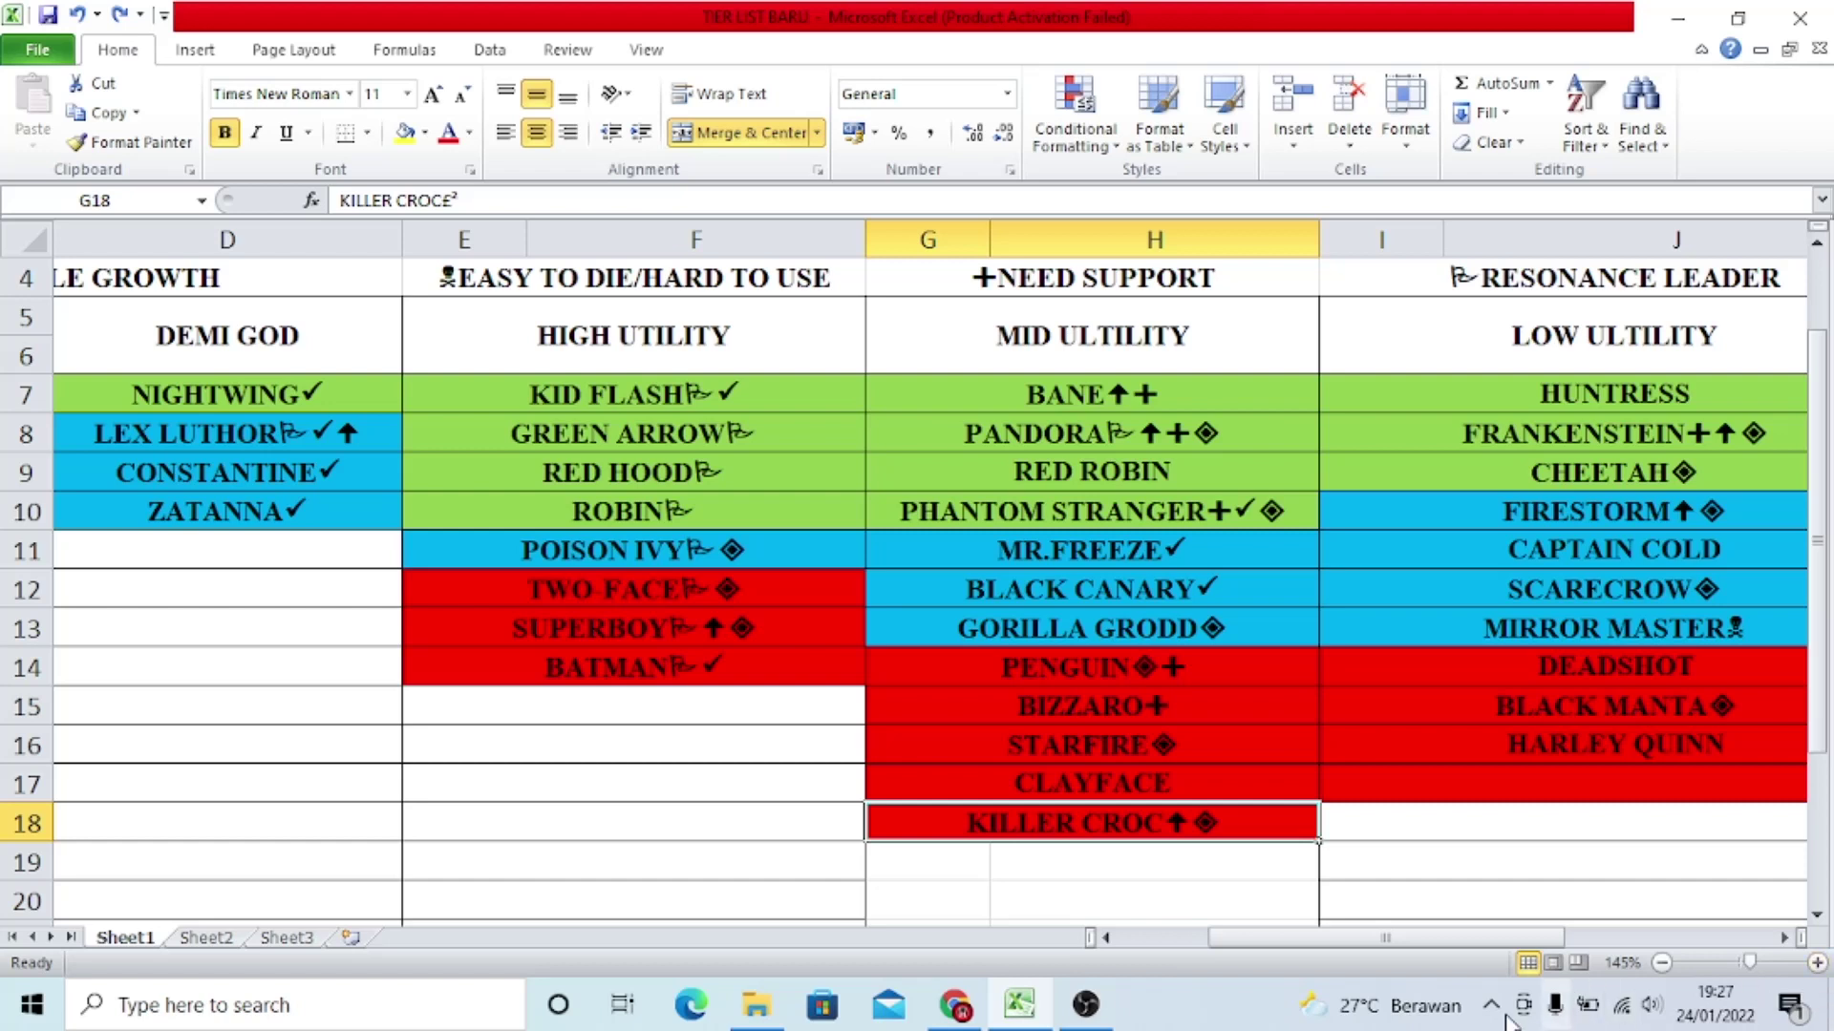
{"action": "left_click", "coordinate": [756, 600]}
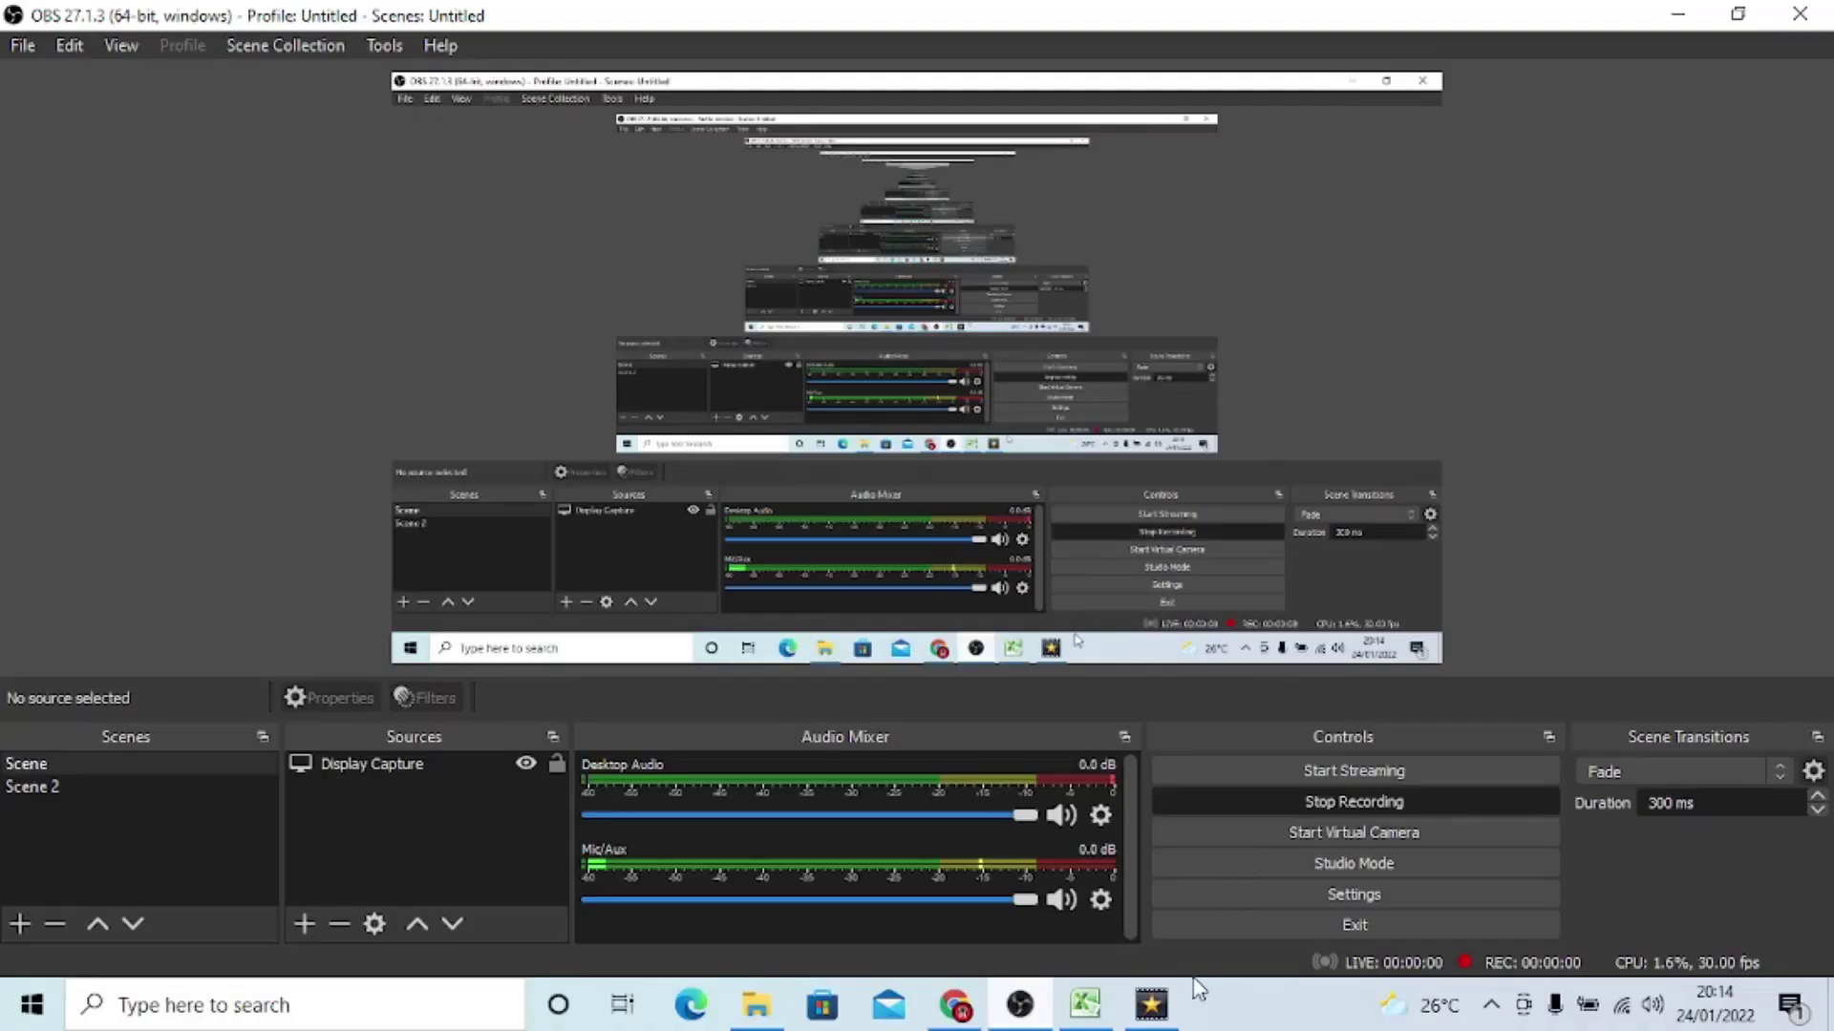
Step: Switch to the TIER LIST BARU workbook in Excel and review the tier columns from True God to Low Utility
{"action": "left_click", "coordinate": [1085, 1005]}
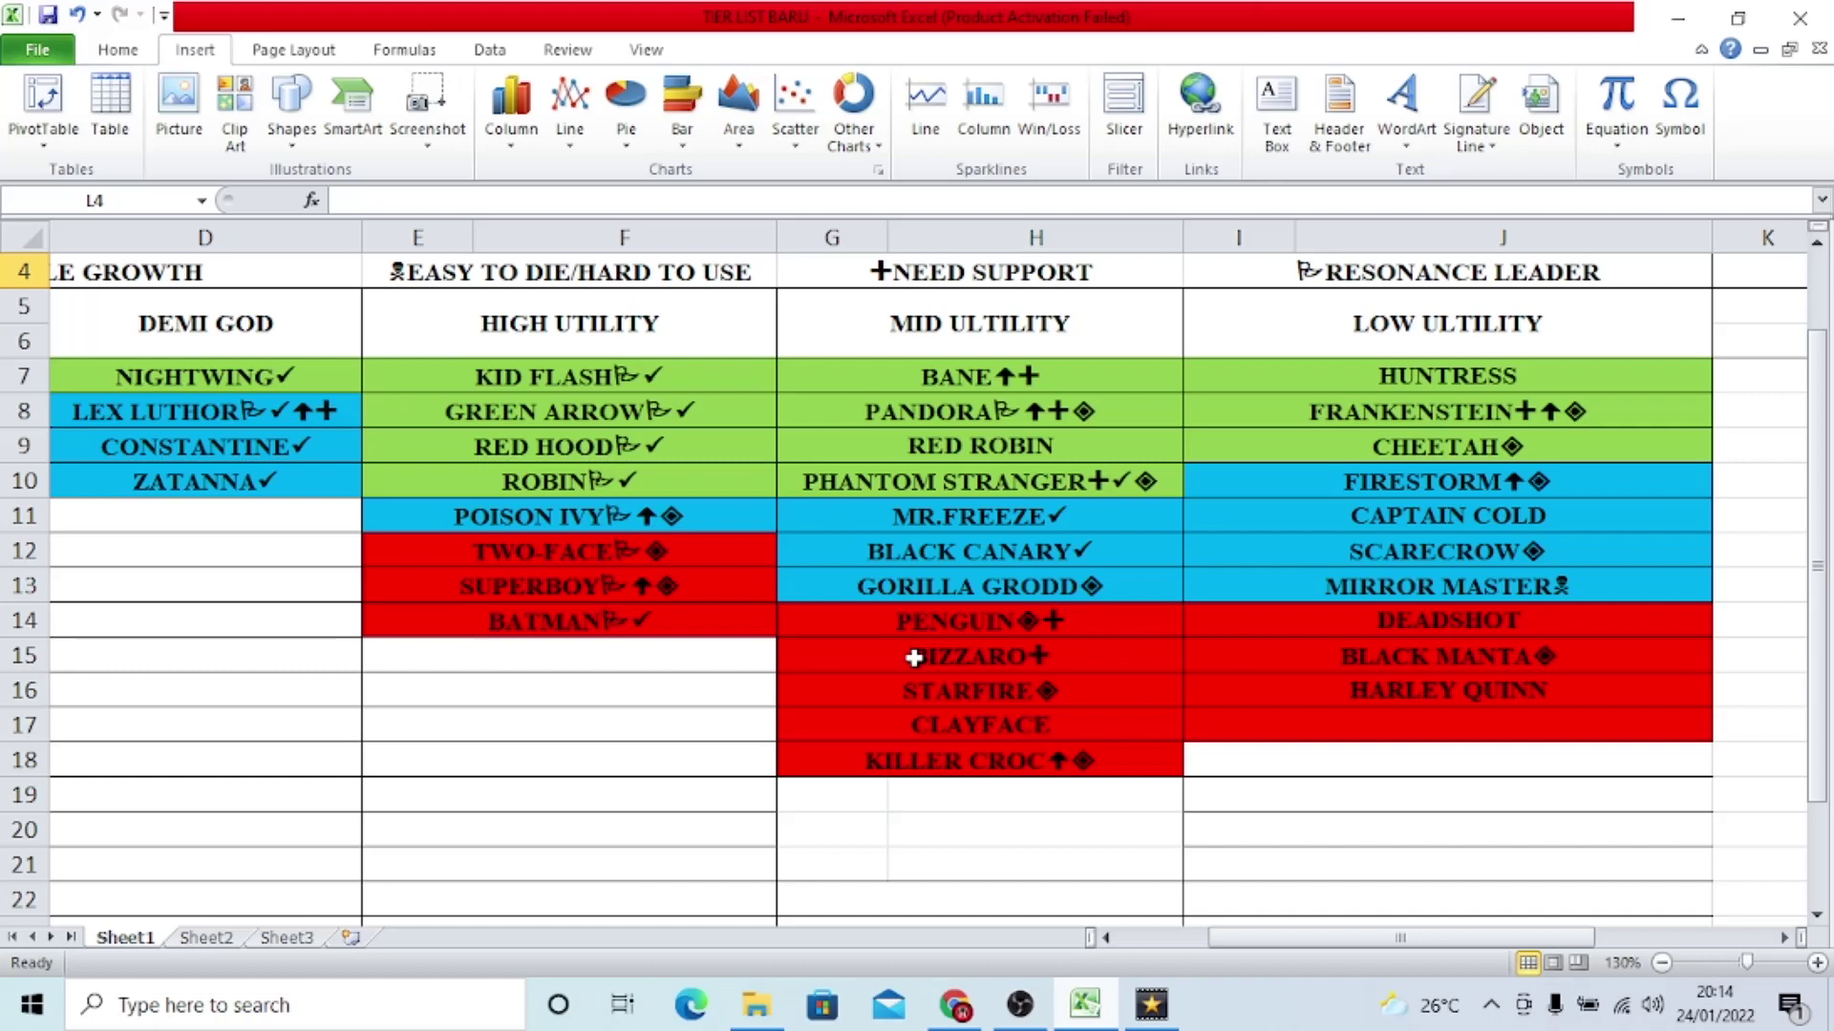
{"action": "scroll", "coordinate": [913, 658], "scroll_direction": "left", "scroll_amount": 3}
{"action": "left_click", "coordinate": [1071, 351]}
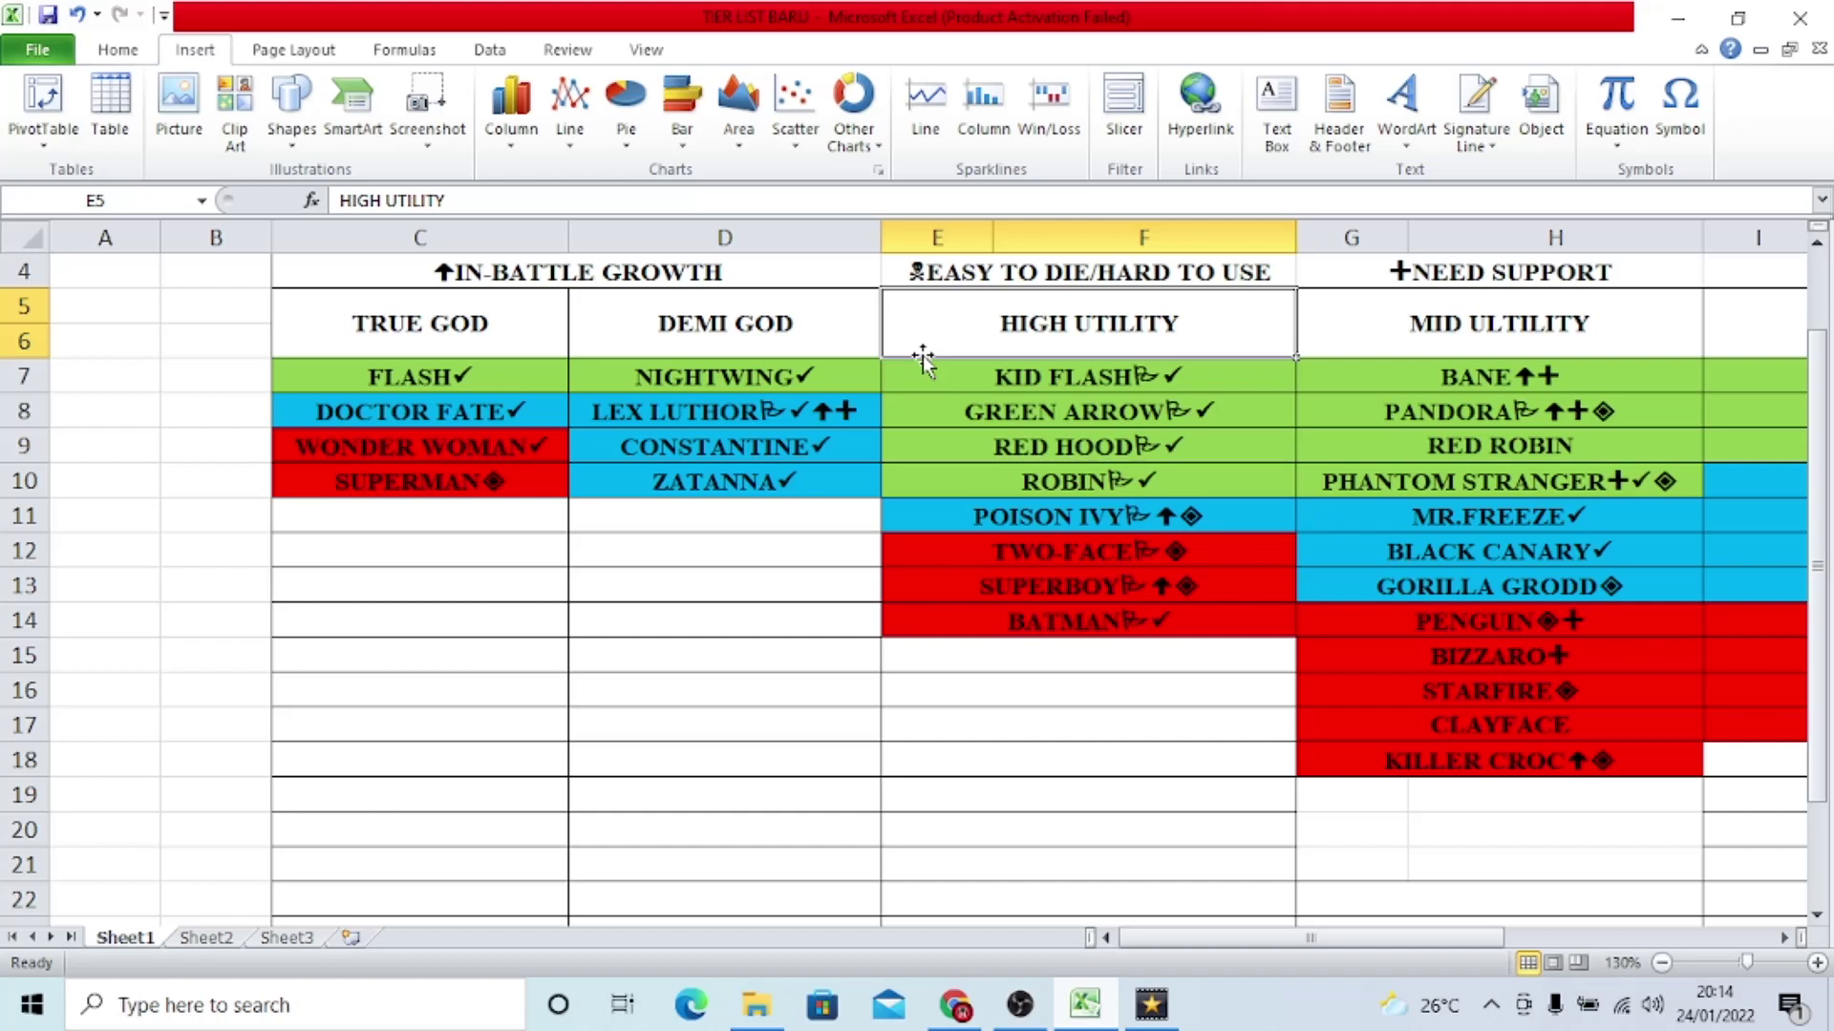
{"action": "key", "text": "Left"}
{"action": "key", "text": "Left"}
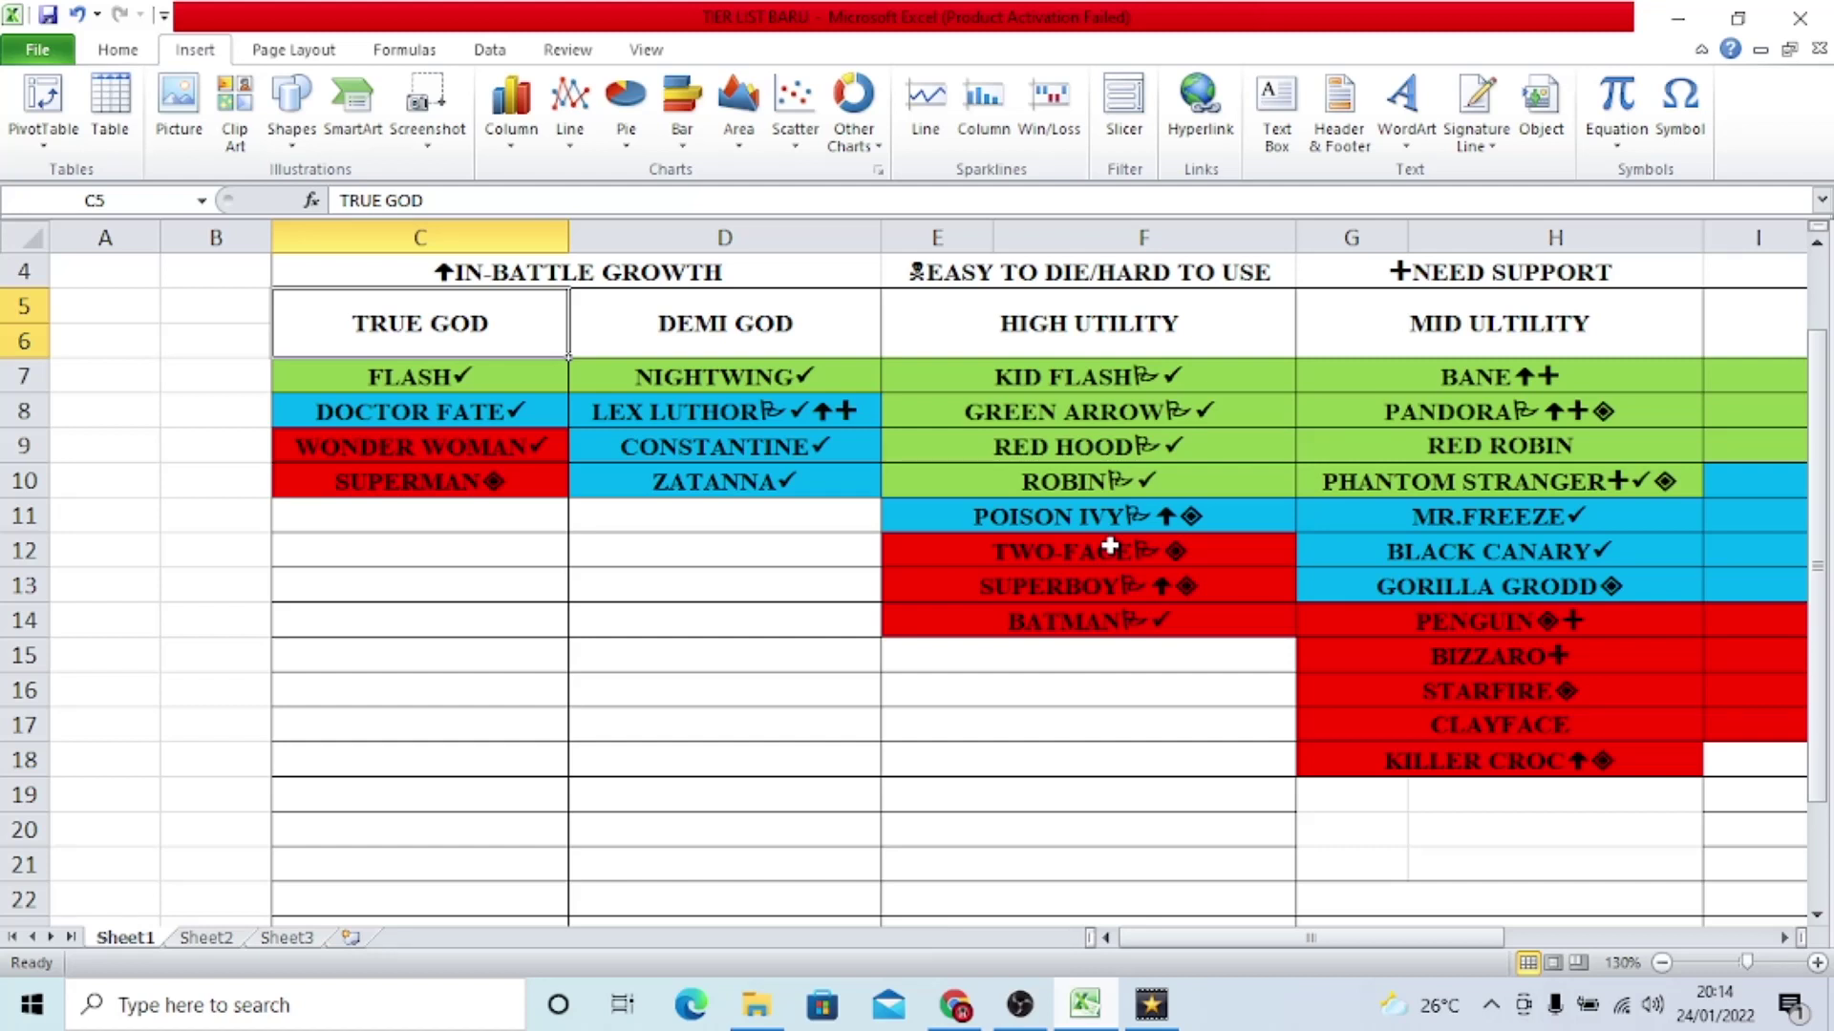
{"action": "left_click_drag", "start_coordinate": [1303, 949], "coordinate": [1391, 848]}
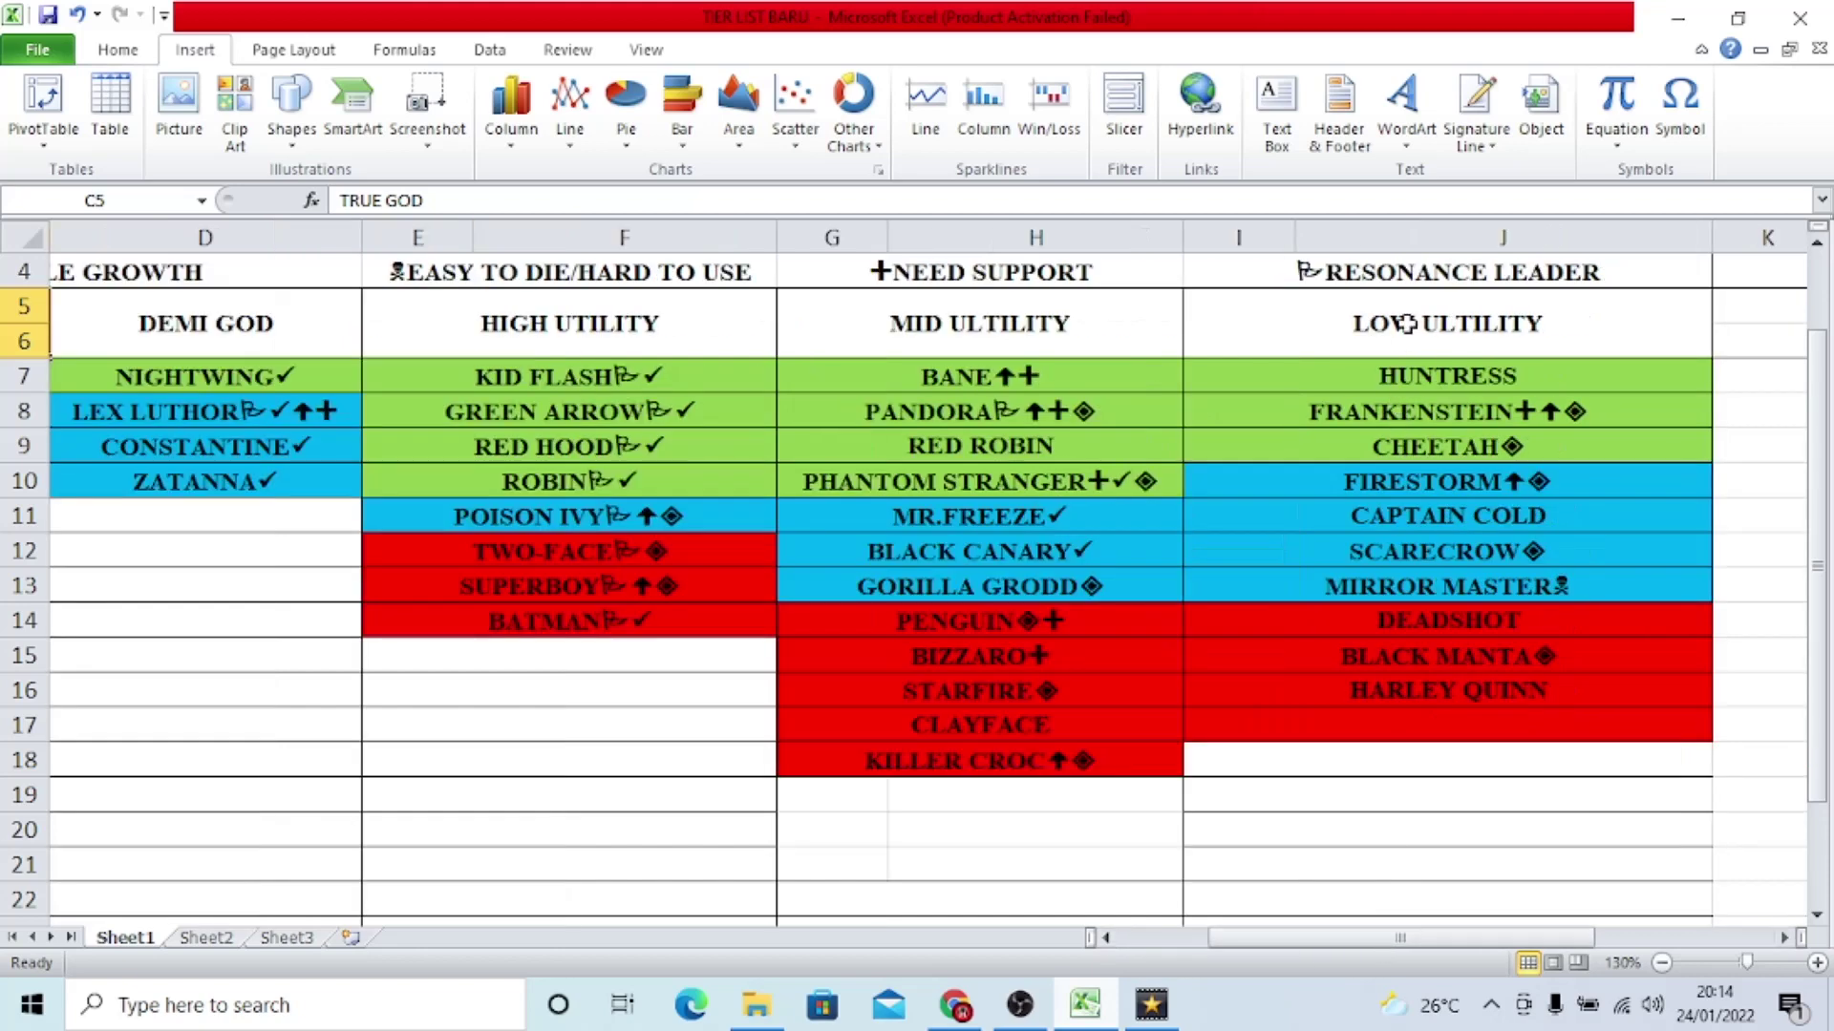
{"action": "left_click_drag", "start_coordinate": [1425, 945], "coordinate": [1388, 953]}
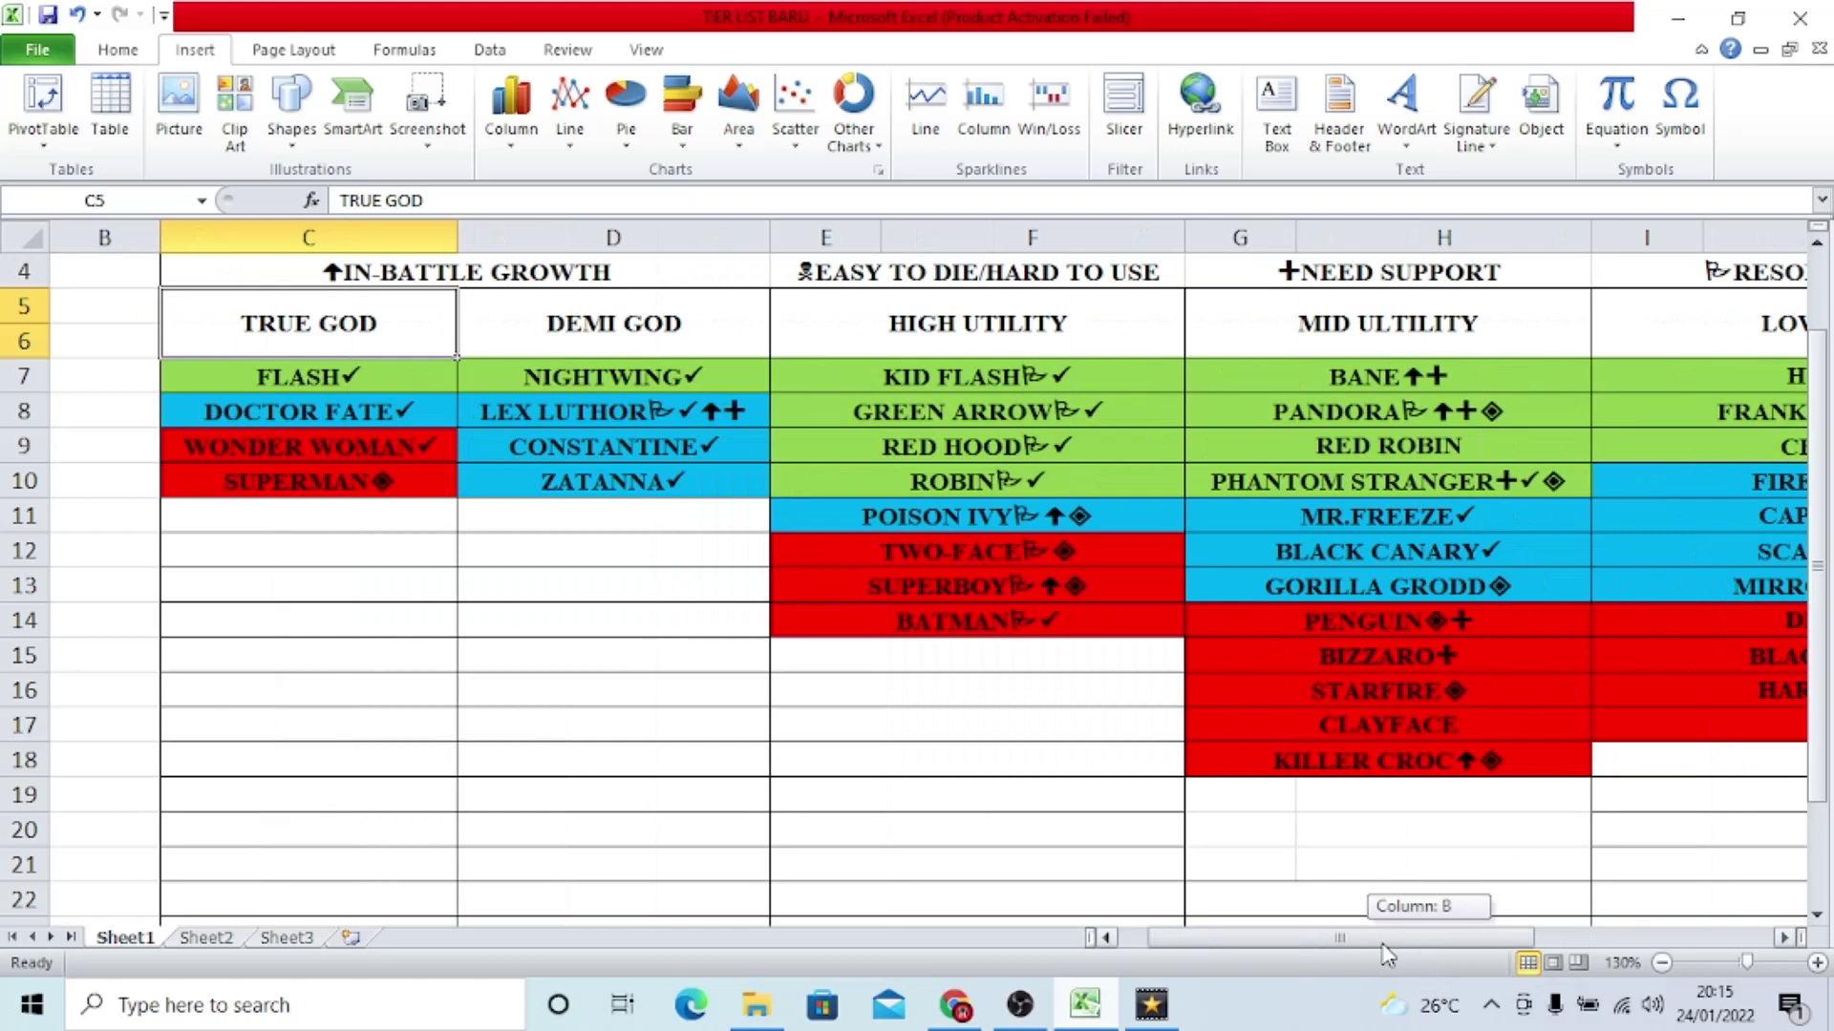
{"action": "left_click_drag", "start_coordinate": [1388, 953], "coordinate": [1390, 955]}
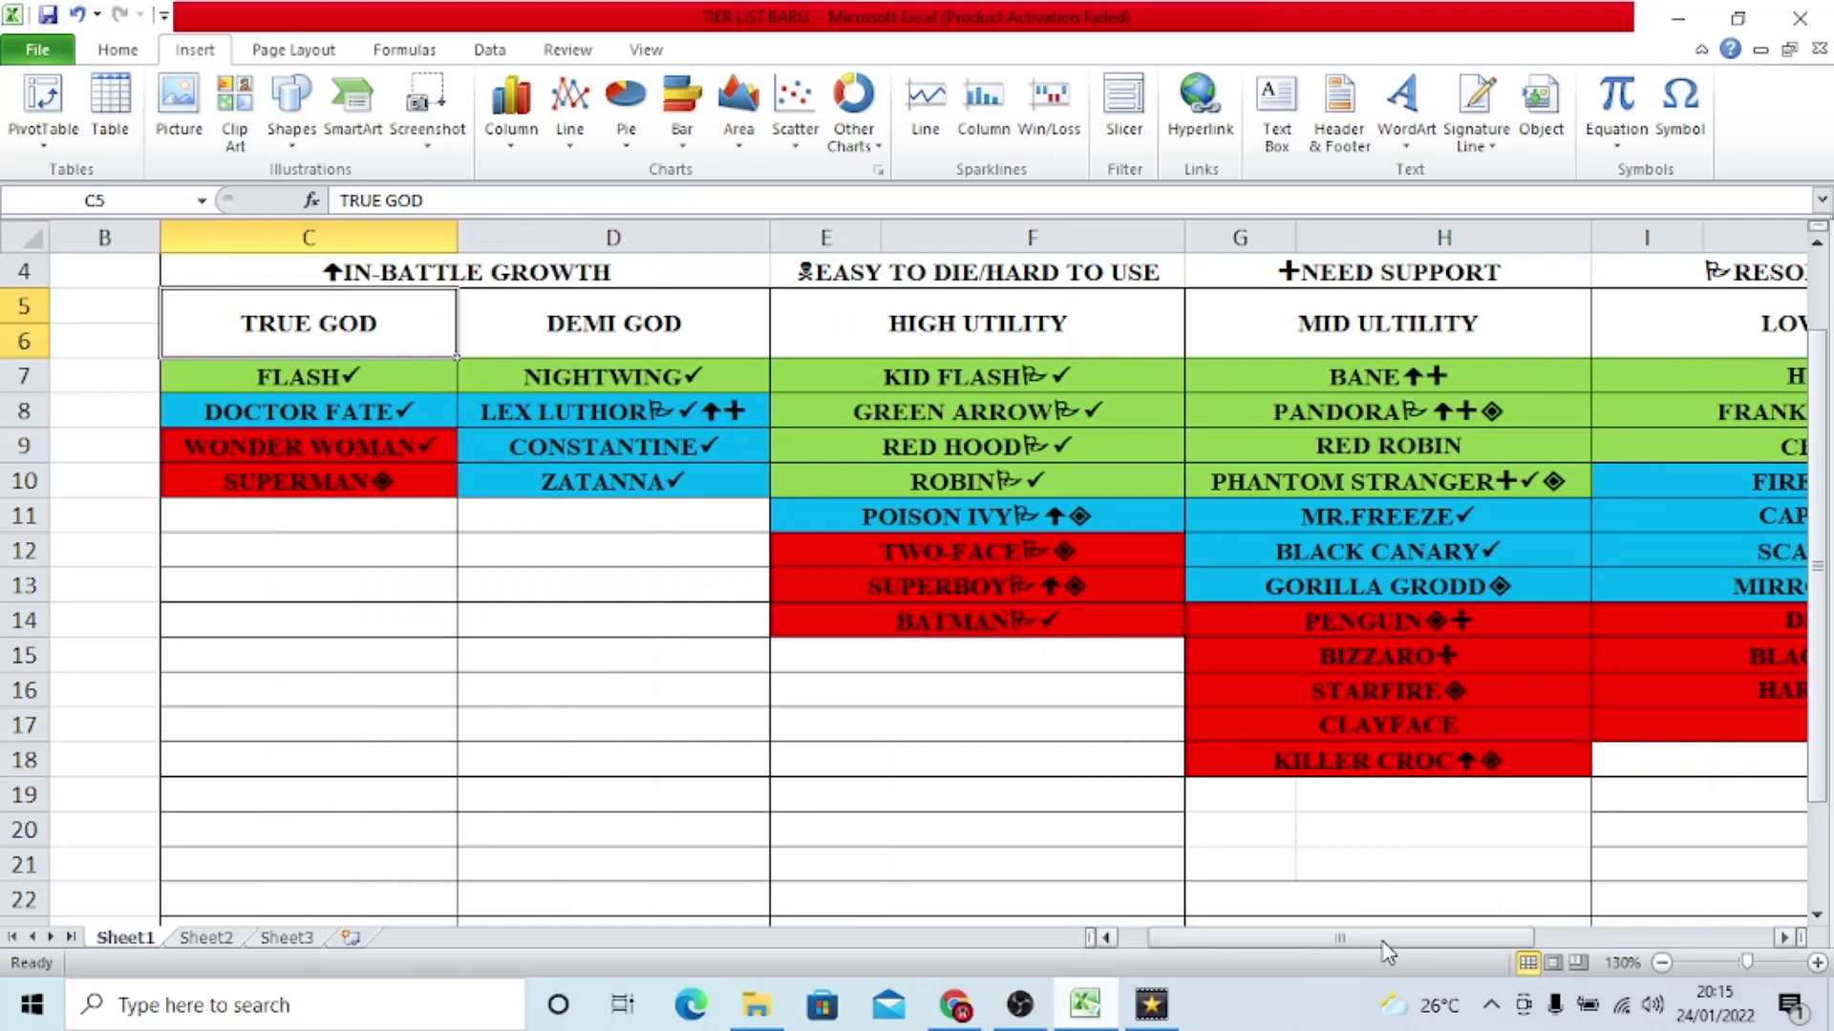
Step: Look over the tier list from its headings down to the empty rows below the table, including the Constantine entry
{"action": "scroll", "coordinate": [994, 655], "scroll_direction": "down", "scroll_amount": 3}
{"action": "left_click", "coordinate": [463, 769]}
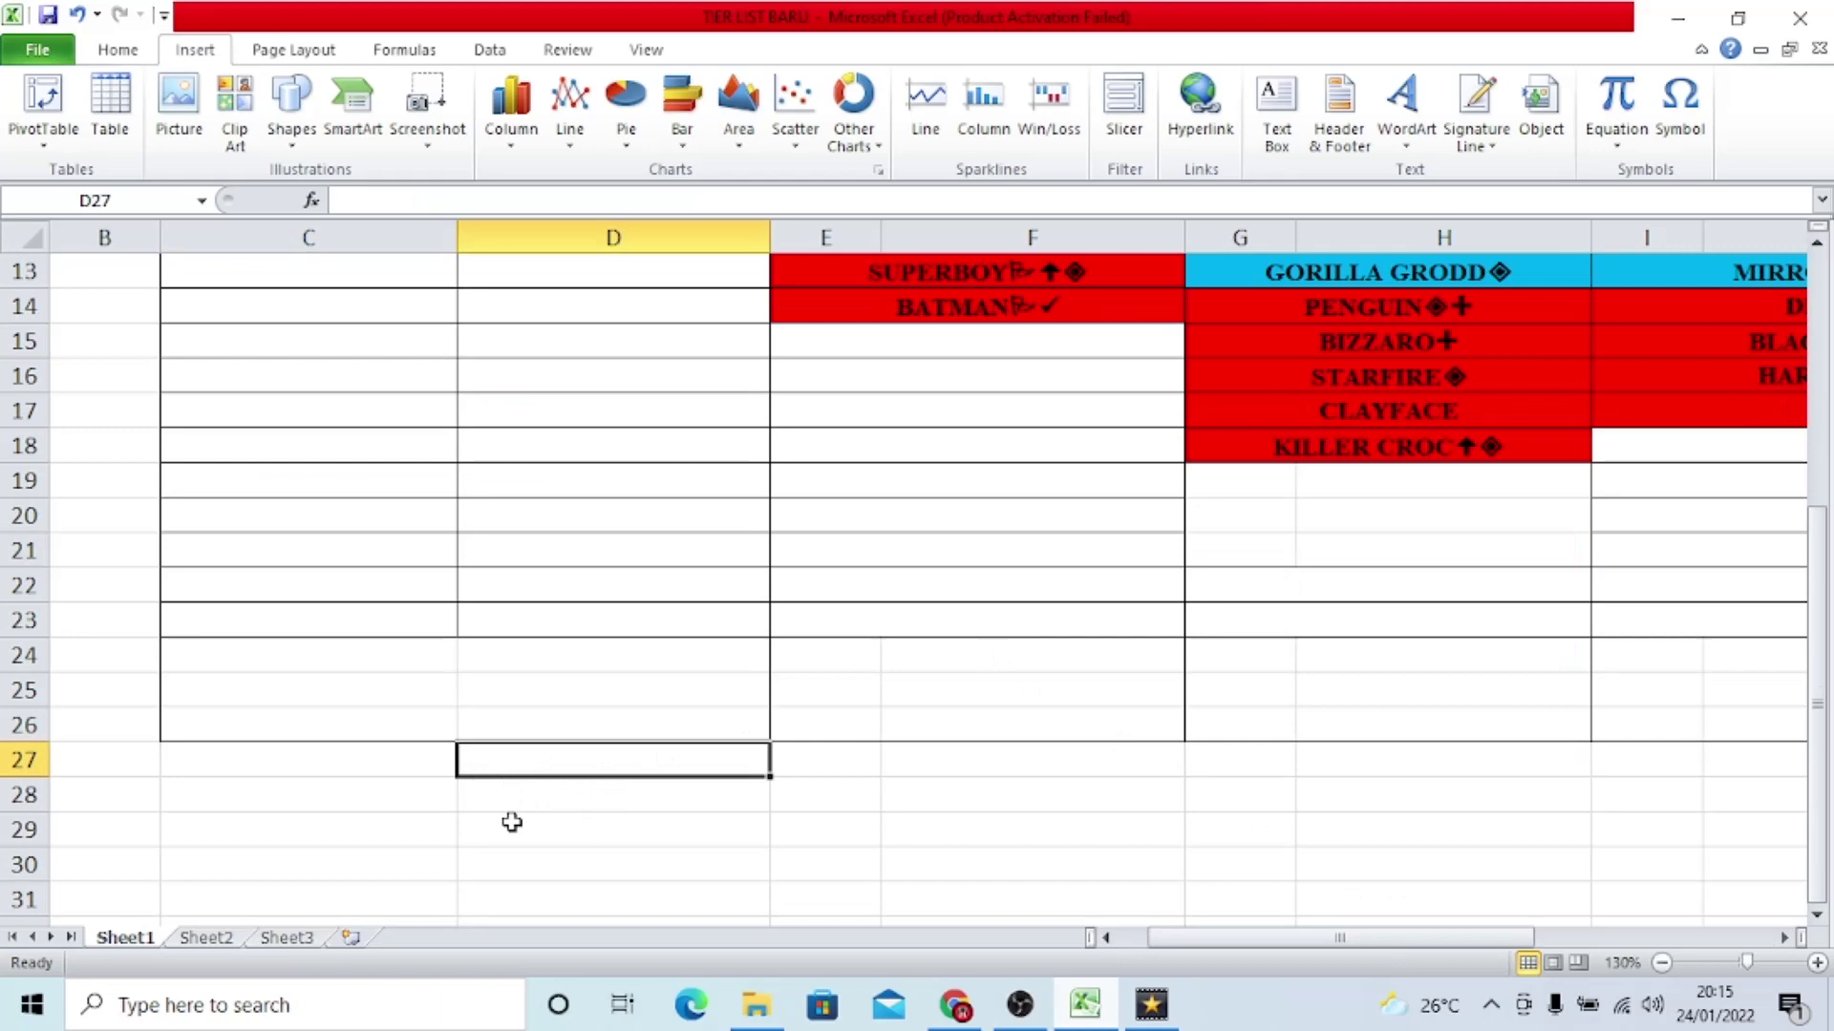
{"action": "scroll", "coordinate": [888, 737], "scroll_direction": "up", "scroll_amount": 3}
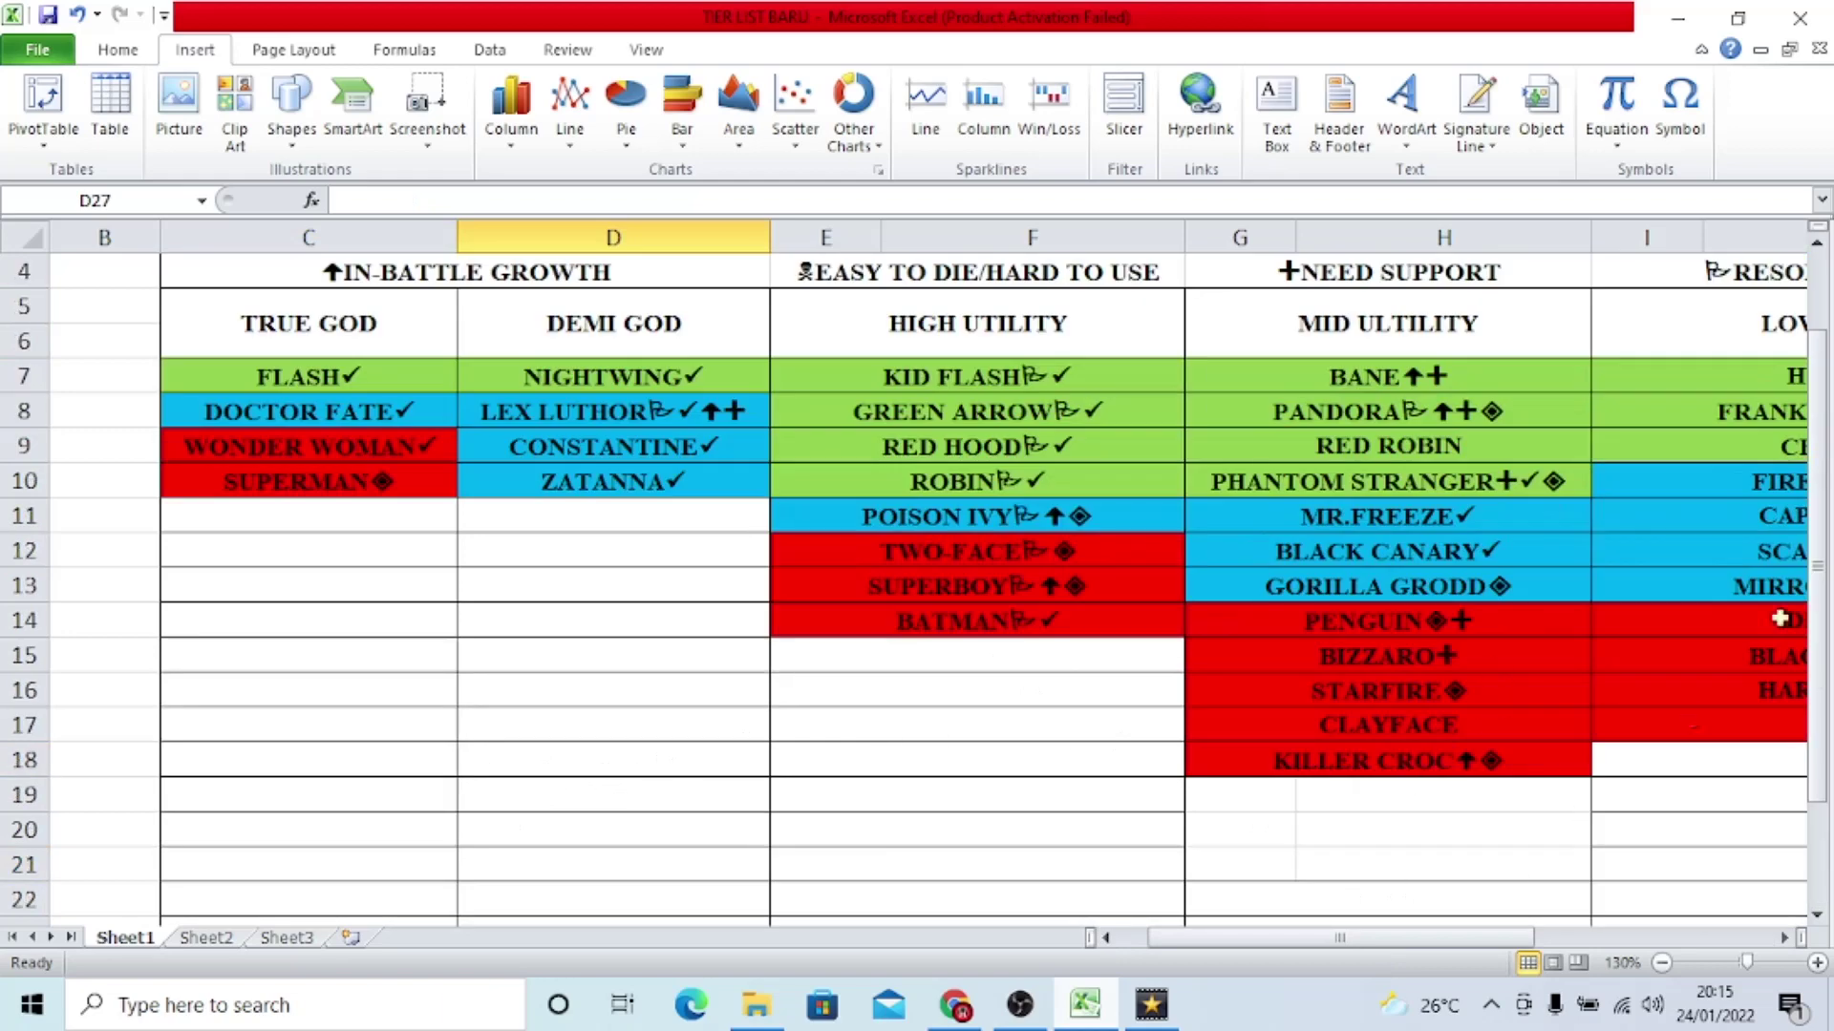
{"action": "scroll", "coordinate": [813, 725], "scroll_direction": "down", "scroll_amount": 2}
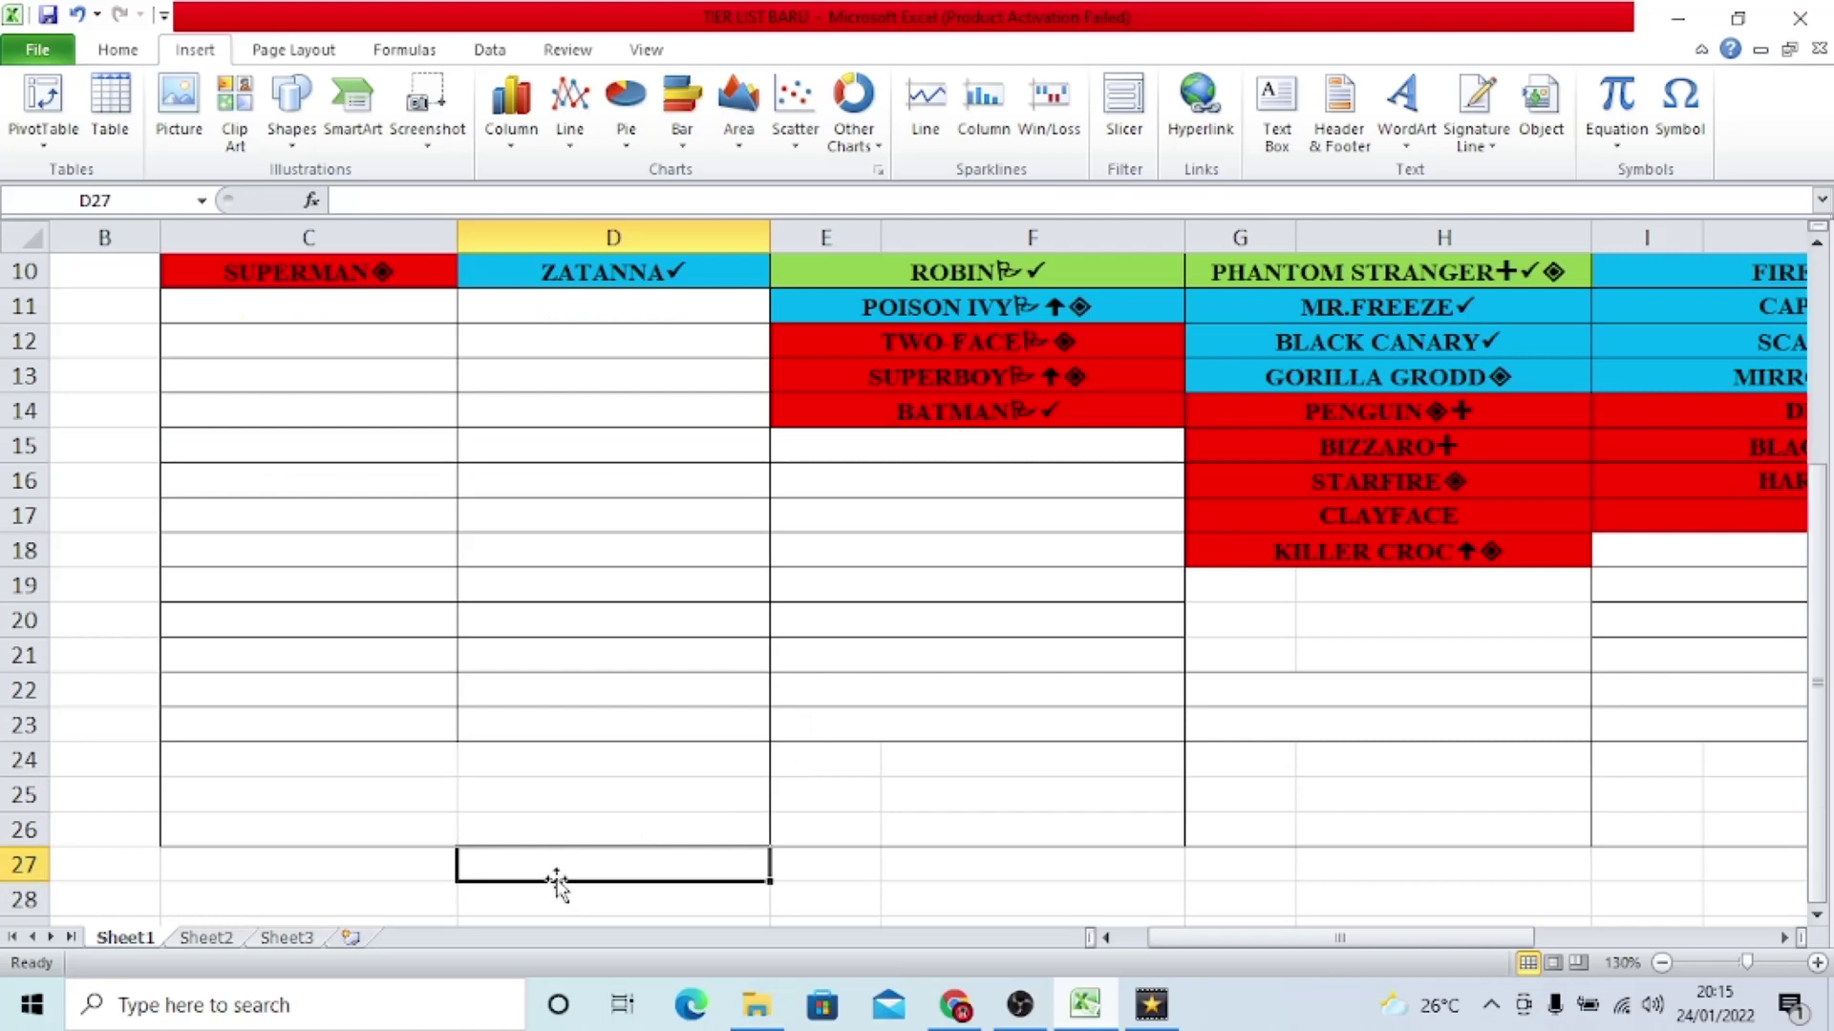
{"action": "scroll", "coordinate": [589, 851], "scroll_direction": "up", "scroll_amount": 2}
{"action": "scroll", "coordinate": [431, 649], "scroll_direction": "down", "scroll_amount": 2}
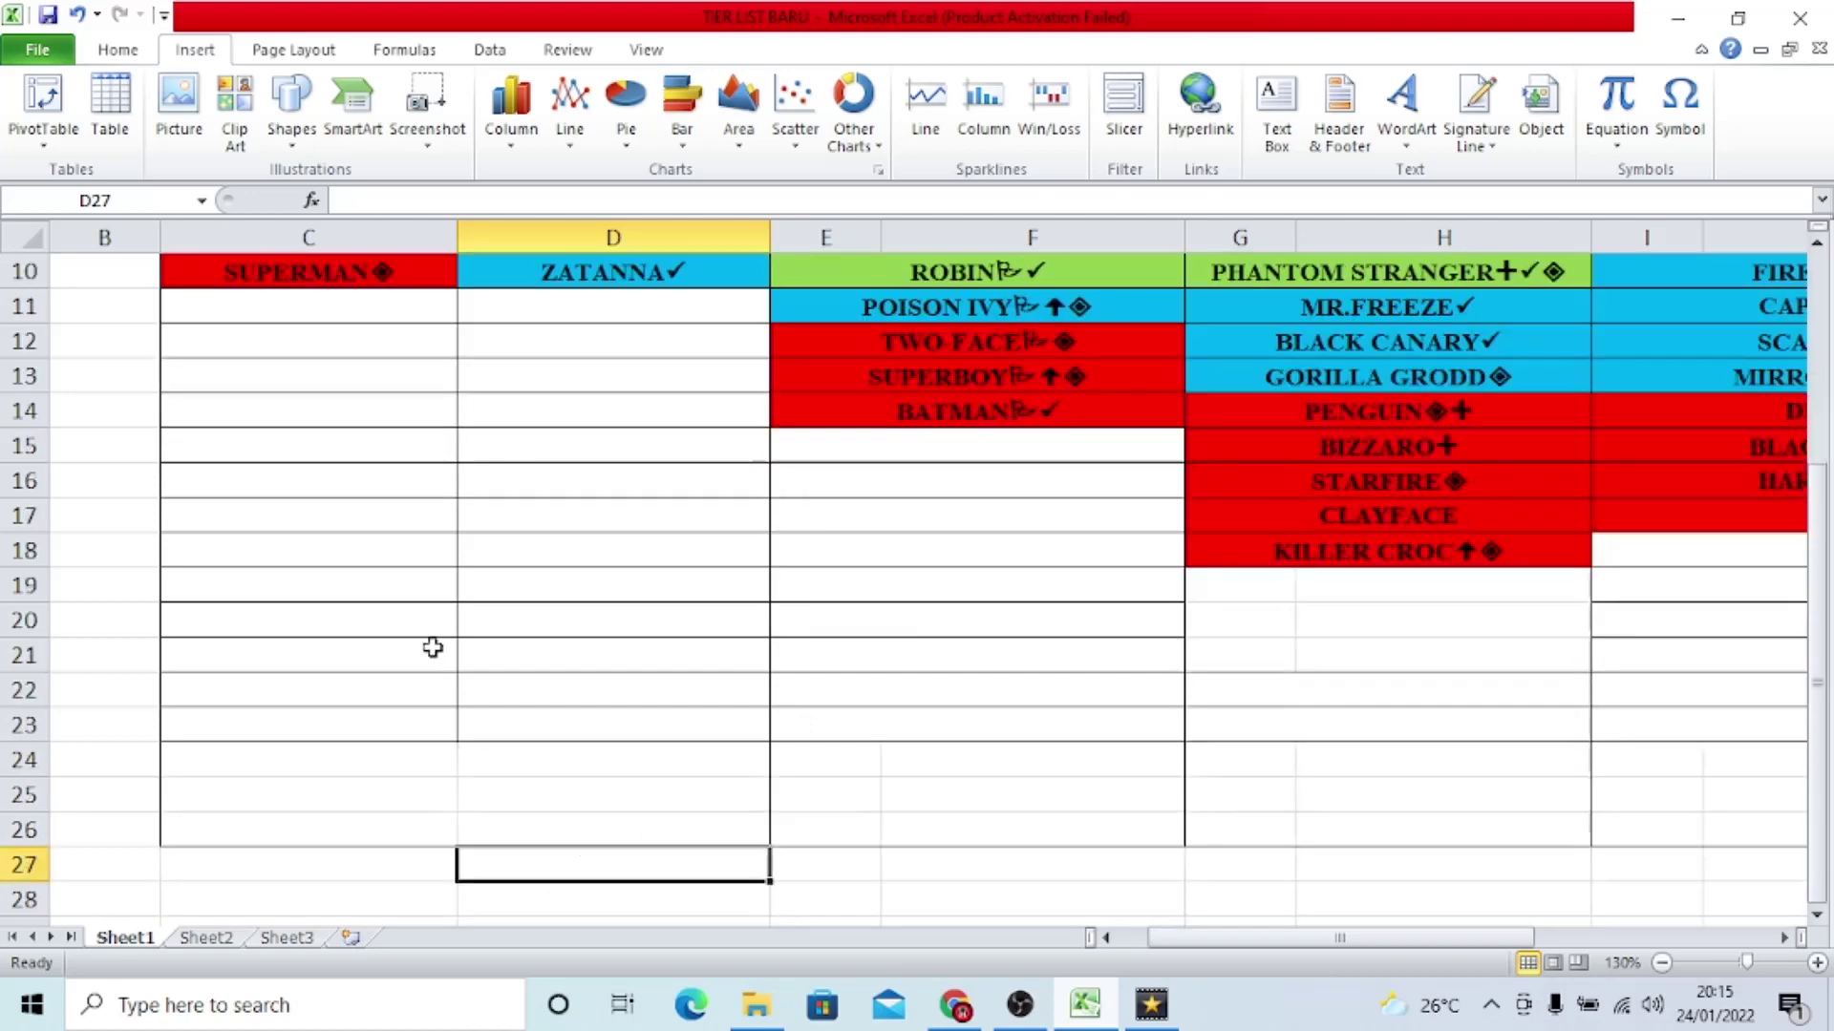
{"action": "scroll", "coordinate": [431, 647], "scroll_direction": "up", "scroll_amount": 2}
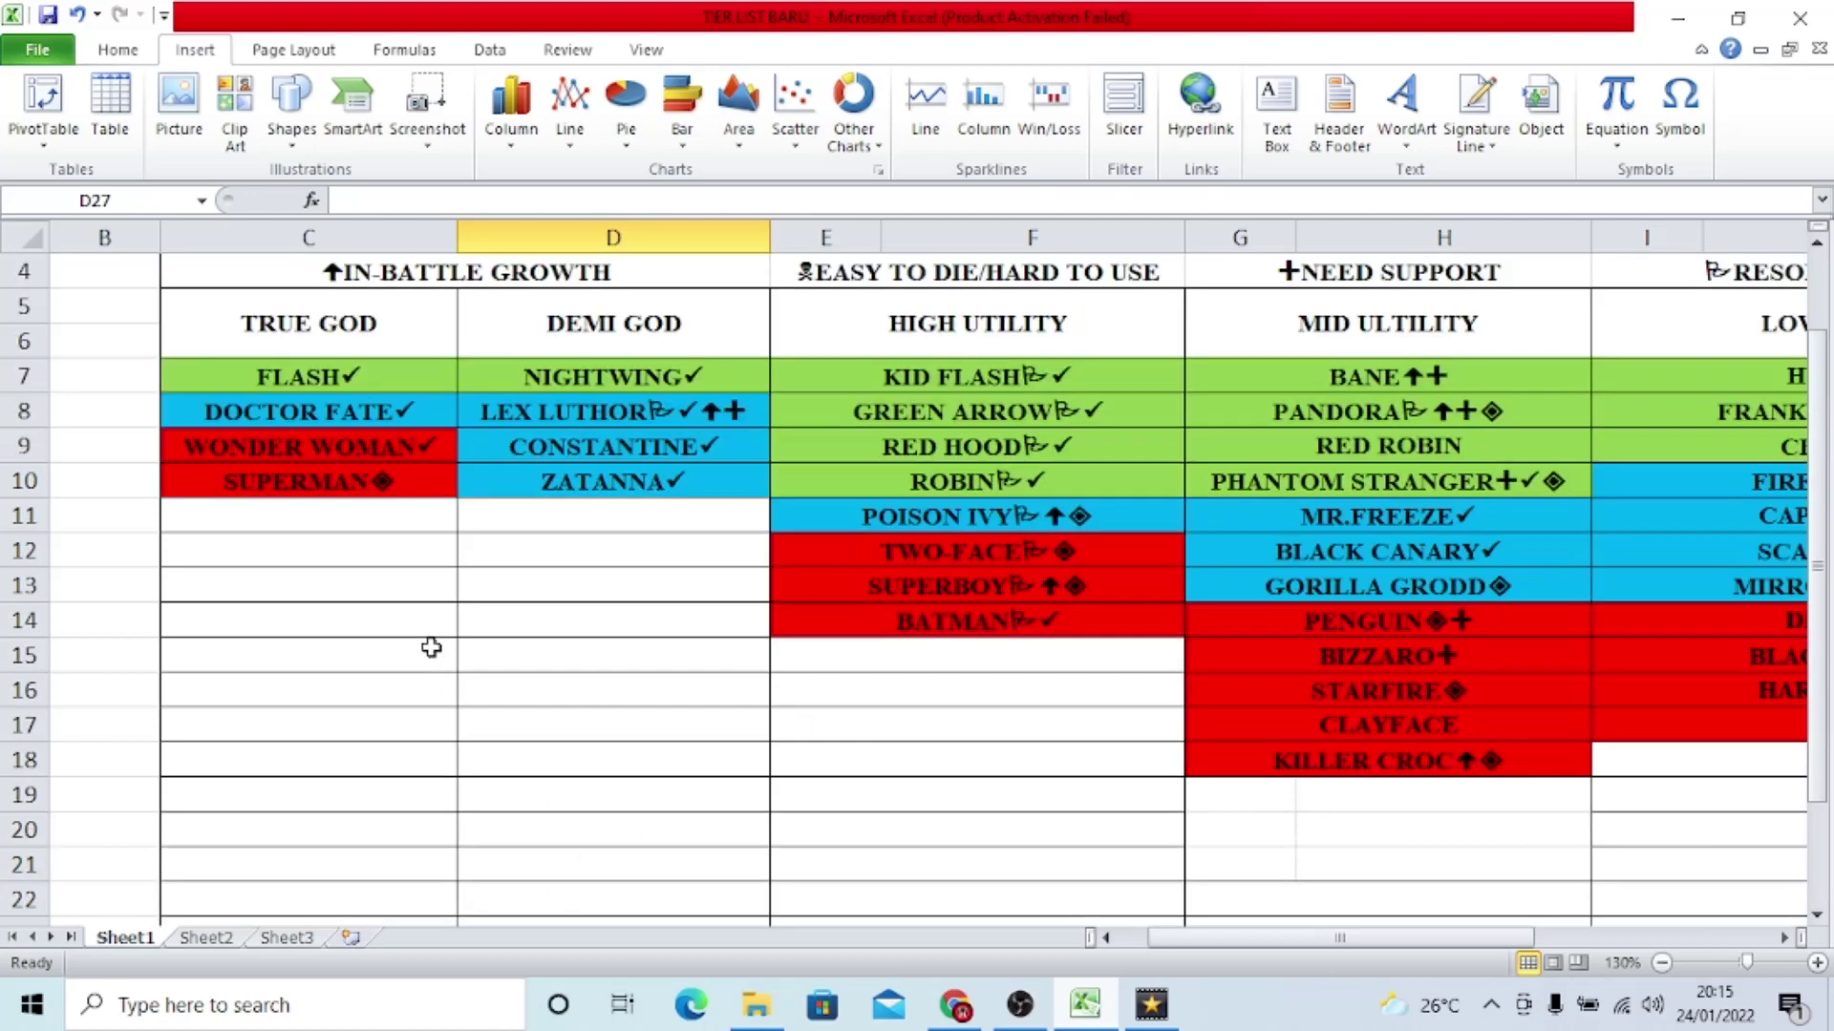
{"action": "left_click", "coordinate": [597, 447]}
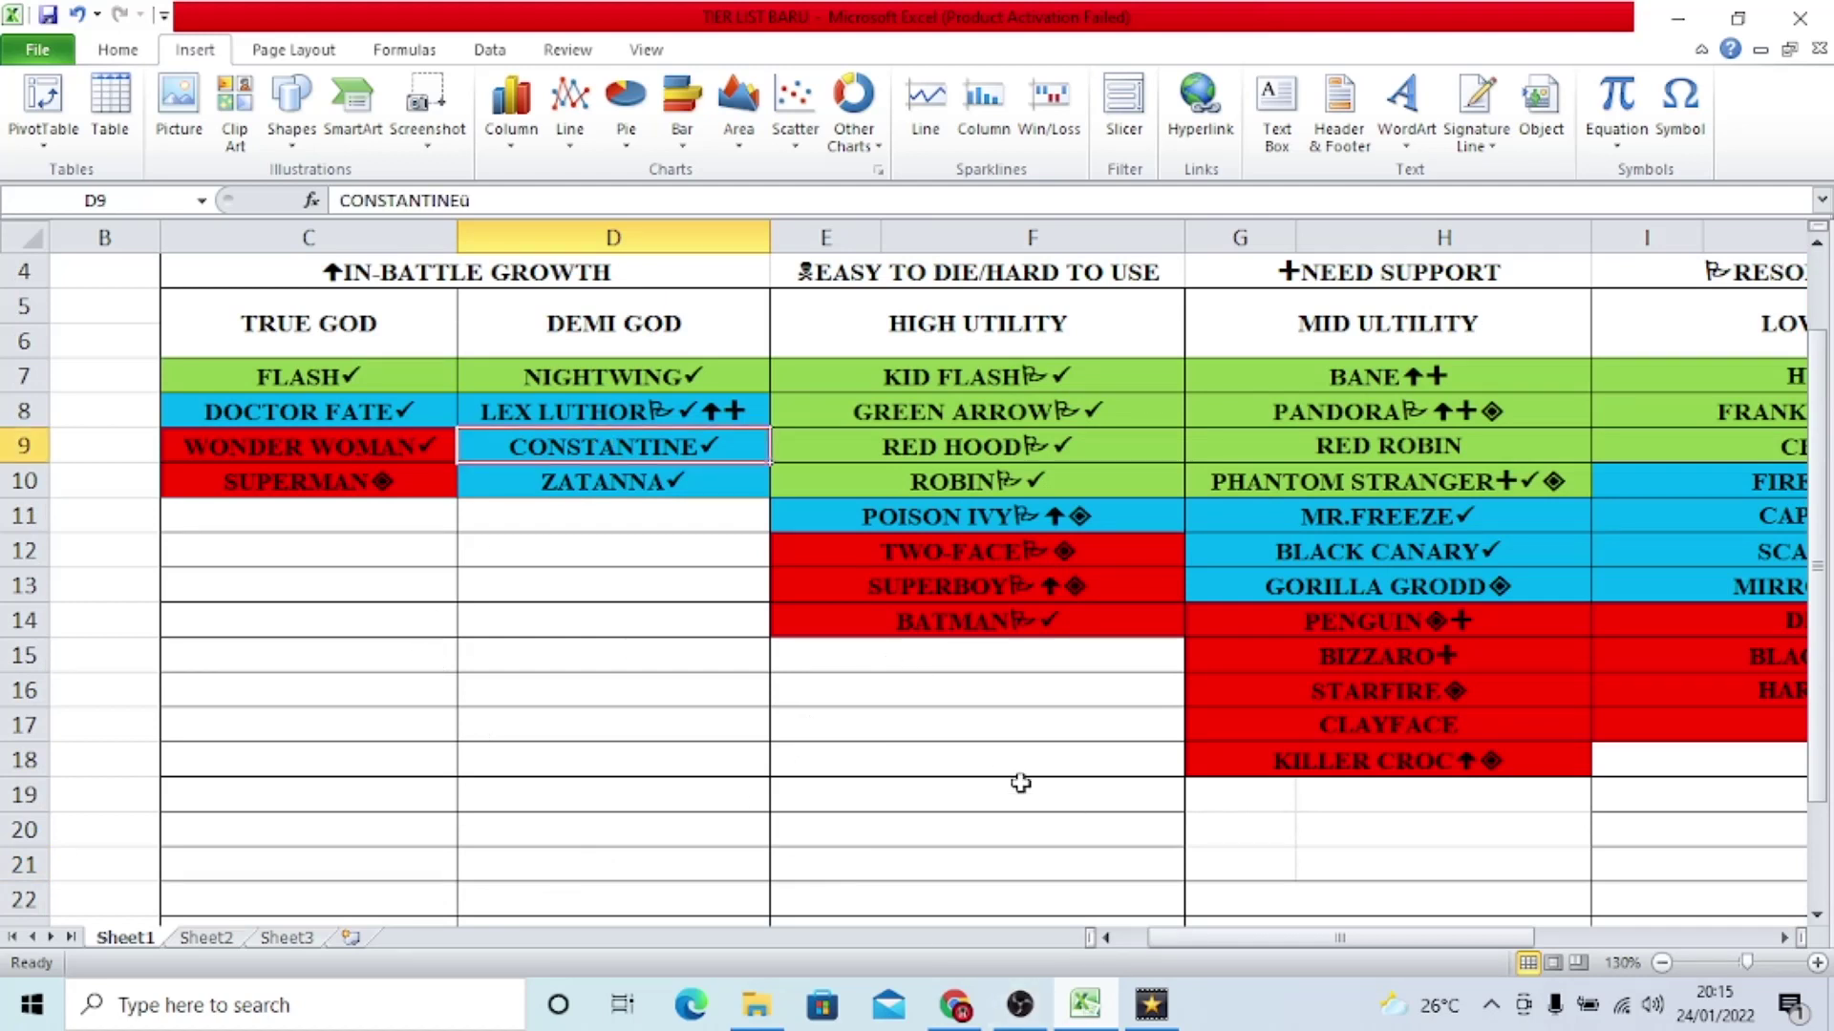
{"action": "left_click", "coordinate": [1322, 852]}
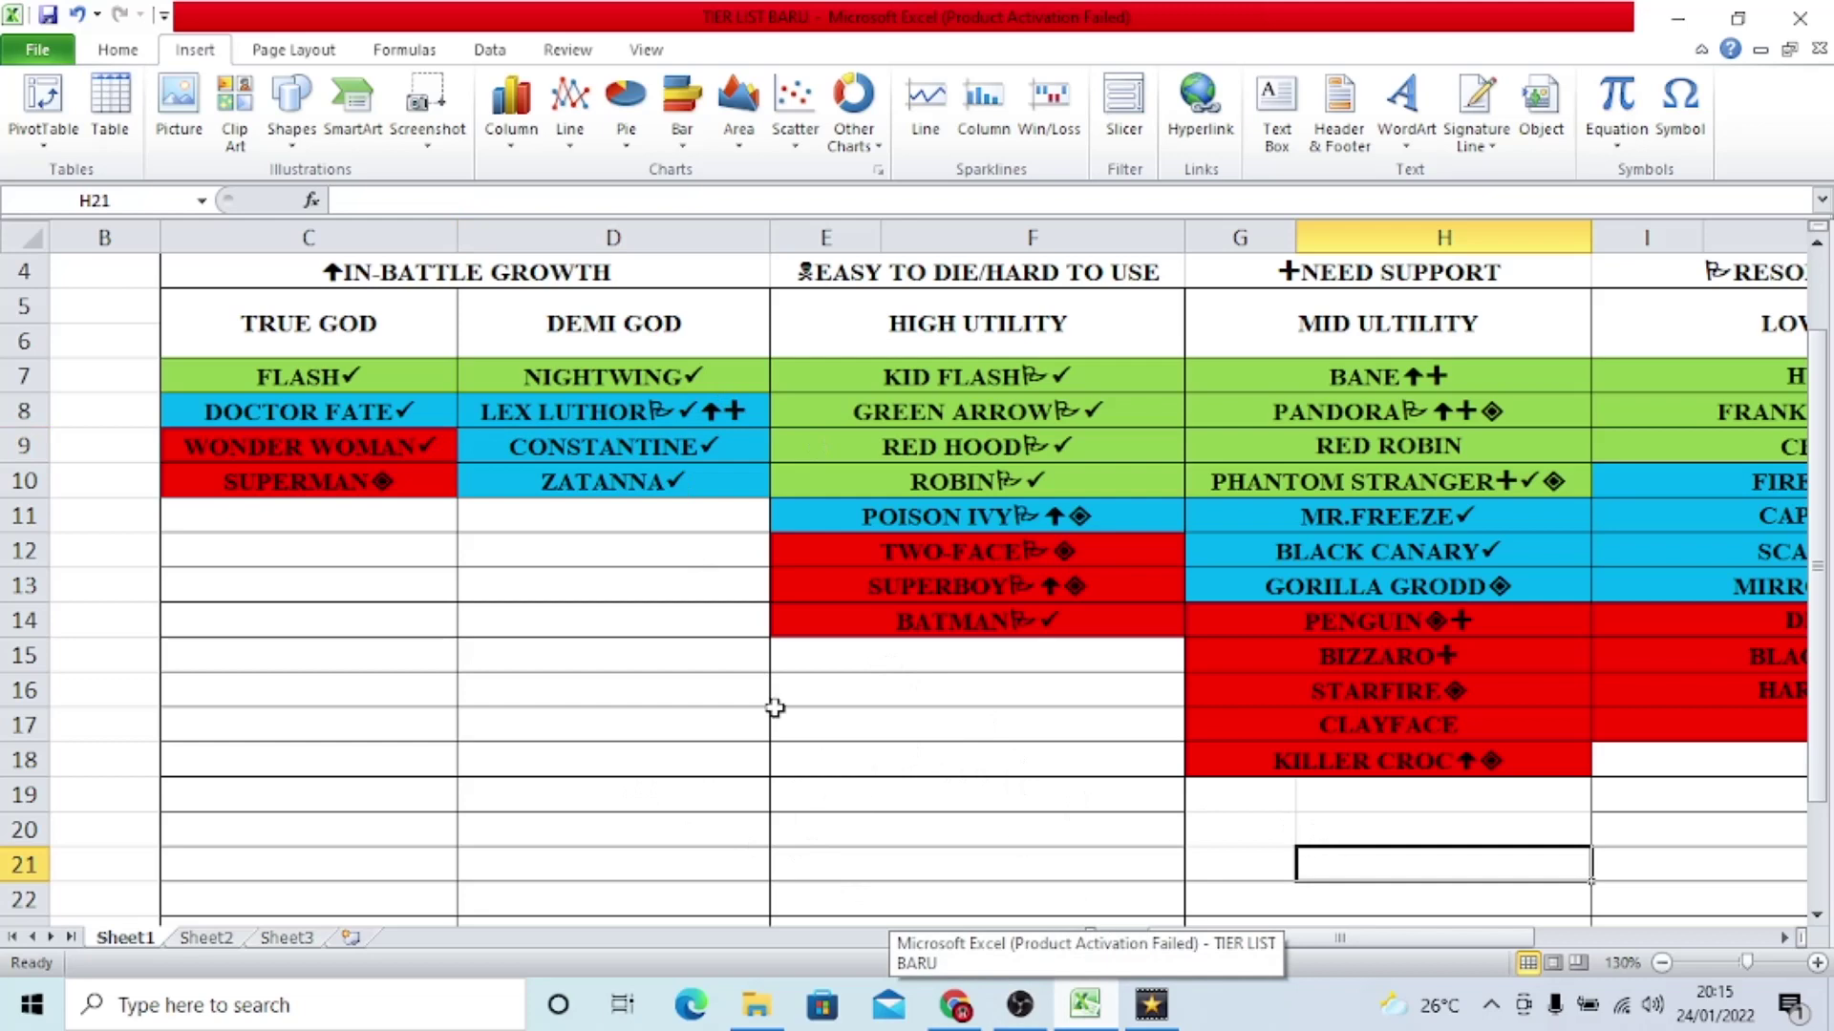
{"action": "scroll", "coordinate": [1154, 856], "scroll_direction": "down", "scroll_amount": 1}
{"action": "scroll", "coordinate": [1346, 888], "scroll_direction": "up", "scroll_amount": 1}
Step: View the tier columns from True God across to Low Utility, and switch to OBS Studio
{"action": "left_click_drag", "start_coordinate": [1340, 938], "coordinate": [1369, 938]}
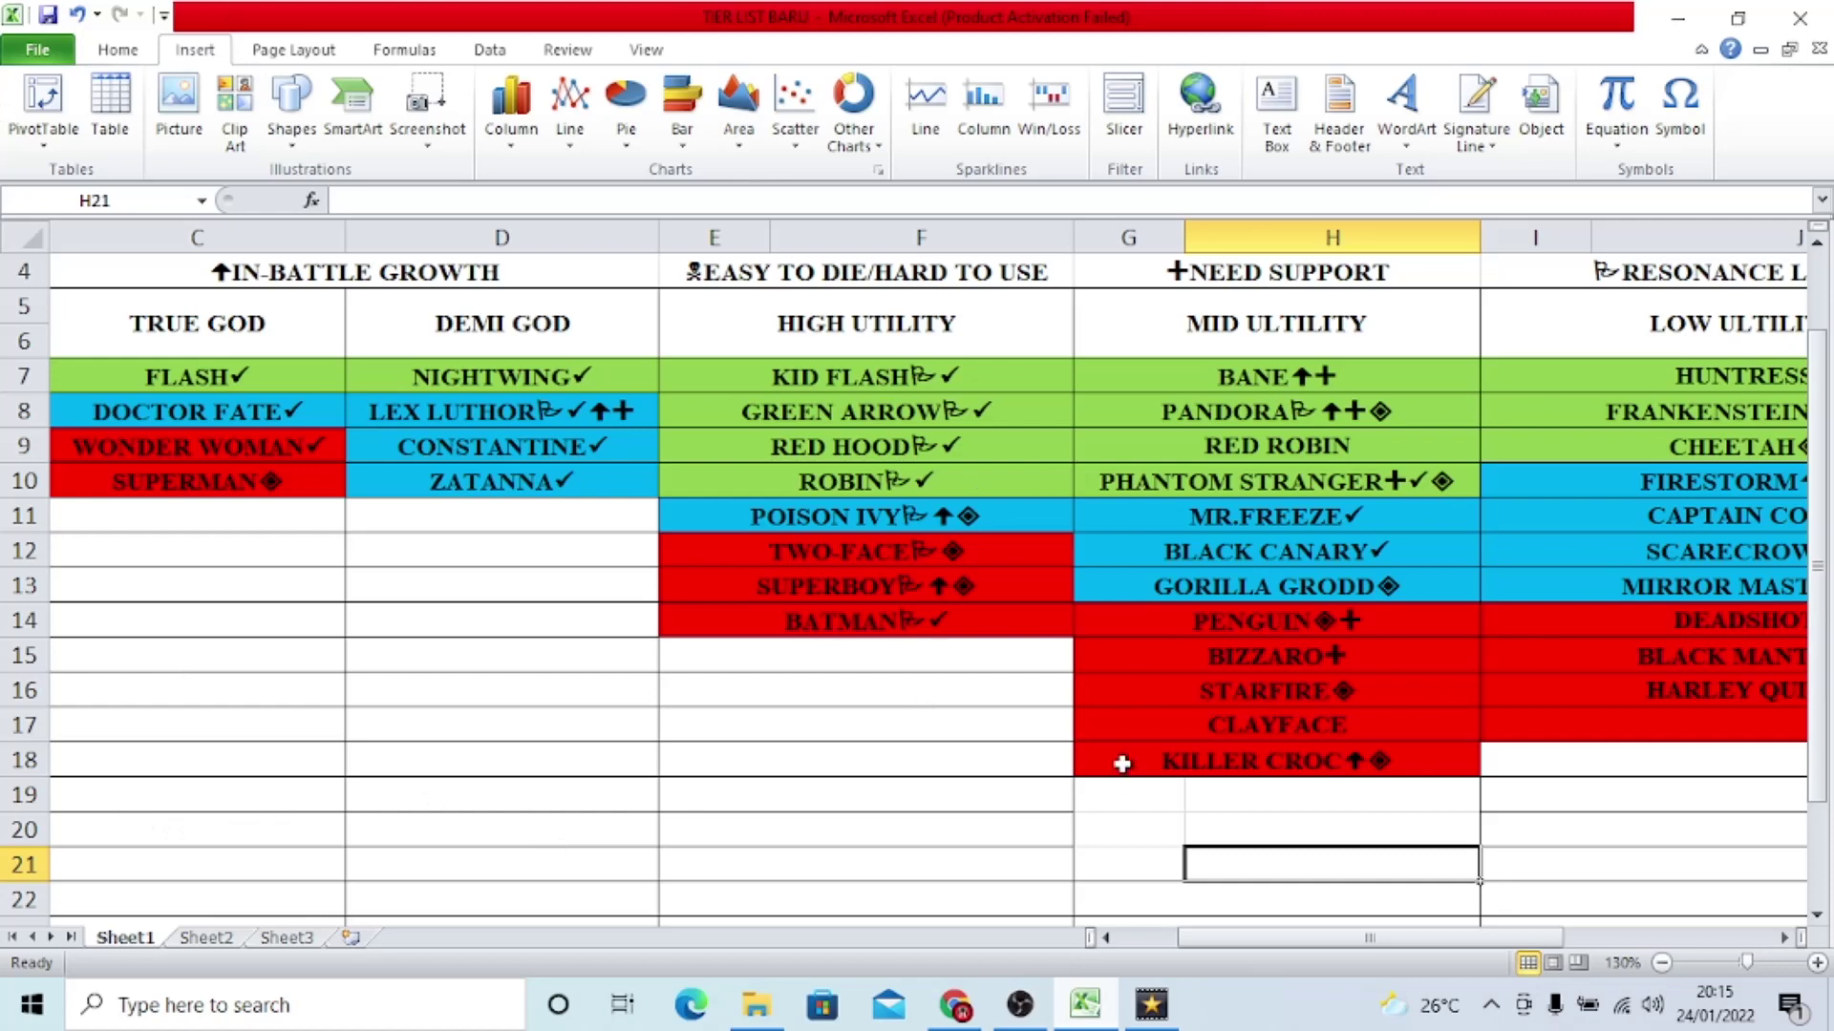
{"action": "mouse_move", "coordinate": [1369, 948]}
{"action": "left_mouse_down"}
{"action": "mouse_move", "coordinate": [1413, 963]}
{"action": "mouse_move", "coordinate": [1345, 955]}
{"action": "left_mouse_up"}
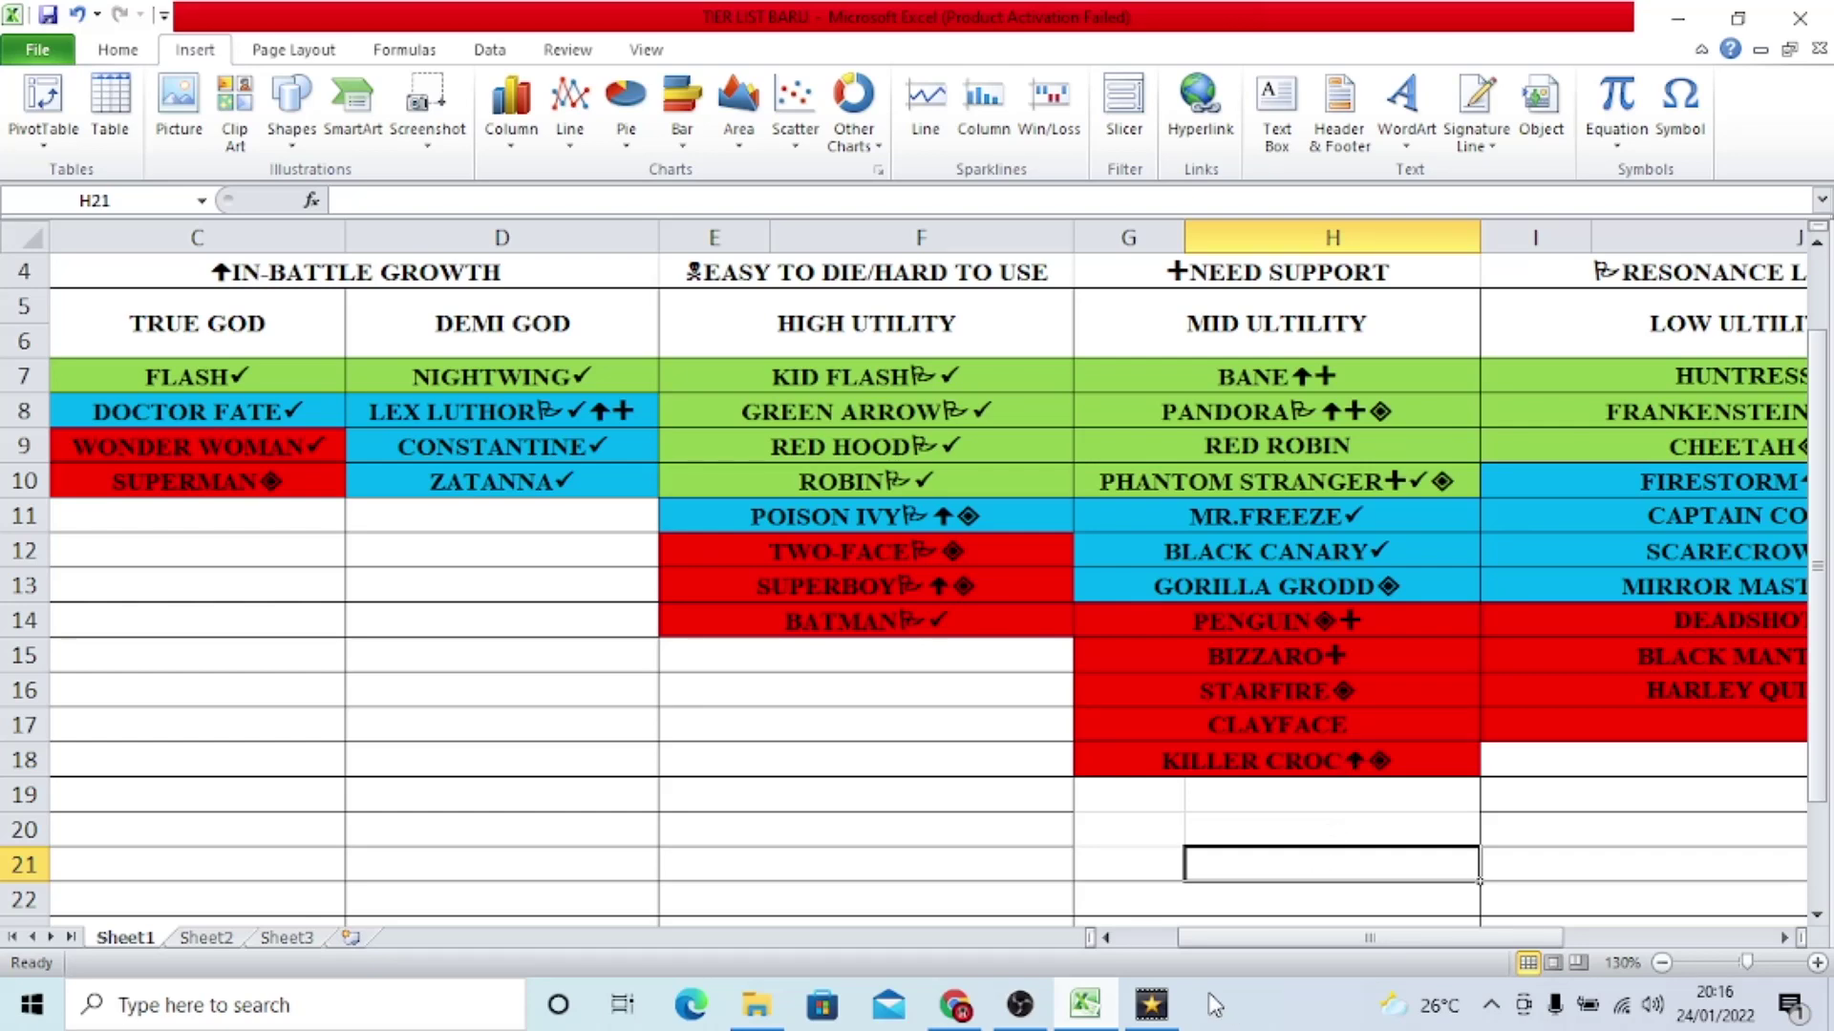
{"action": "left_click", "coordinate": [1020, 1005]}
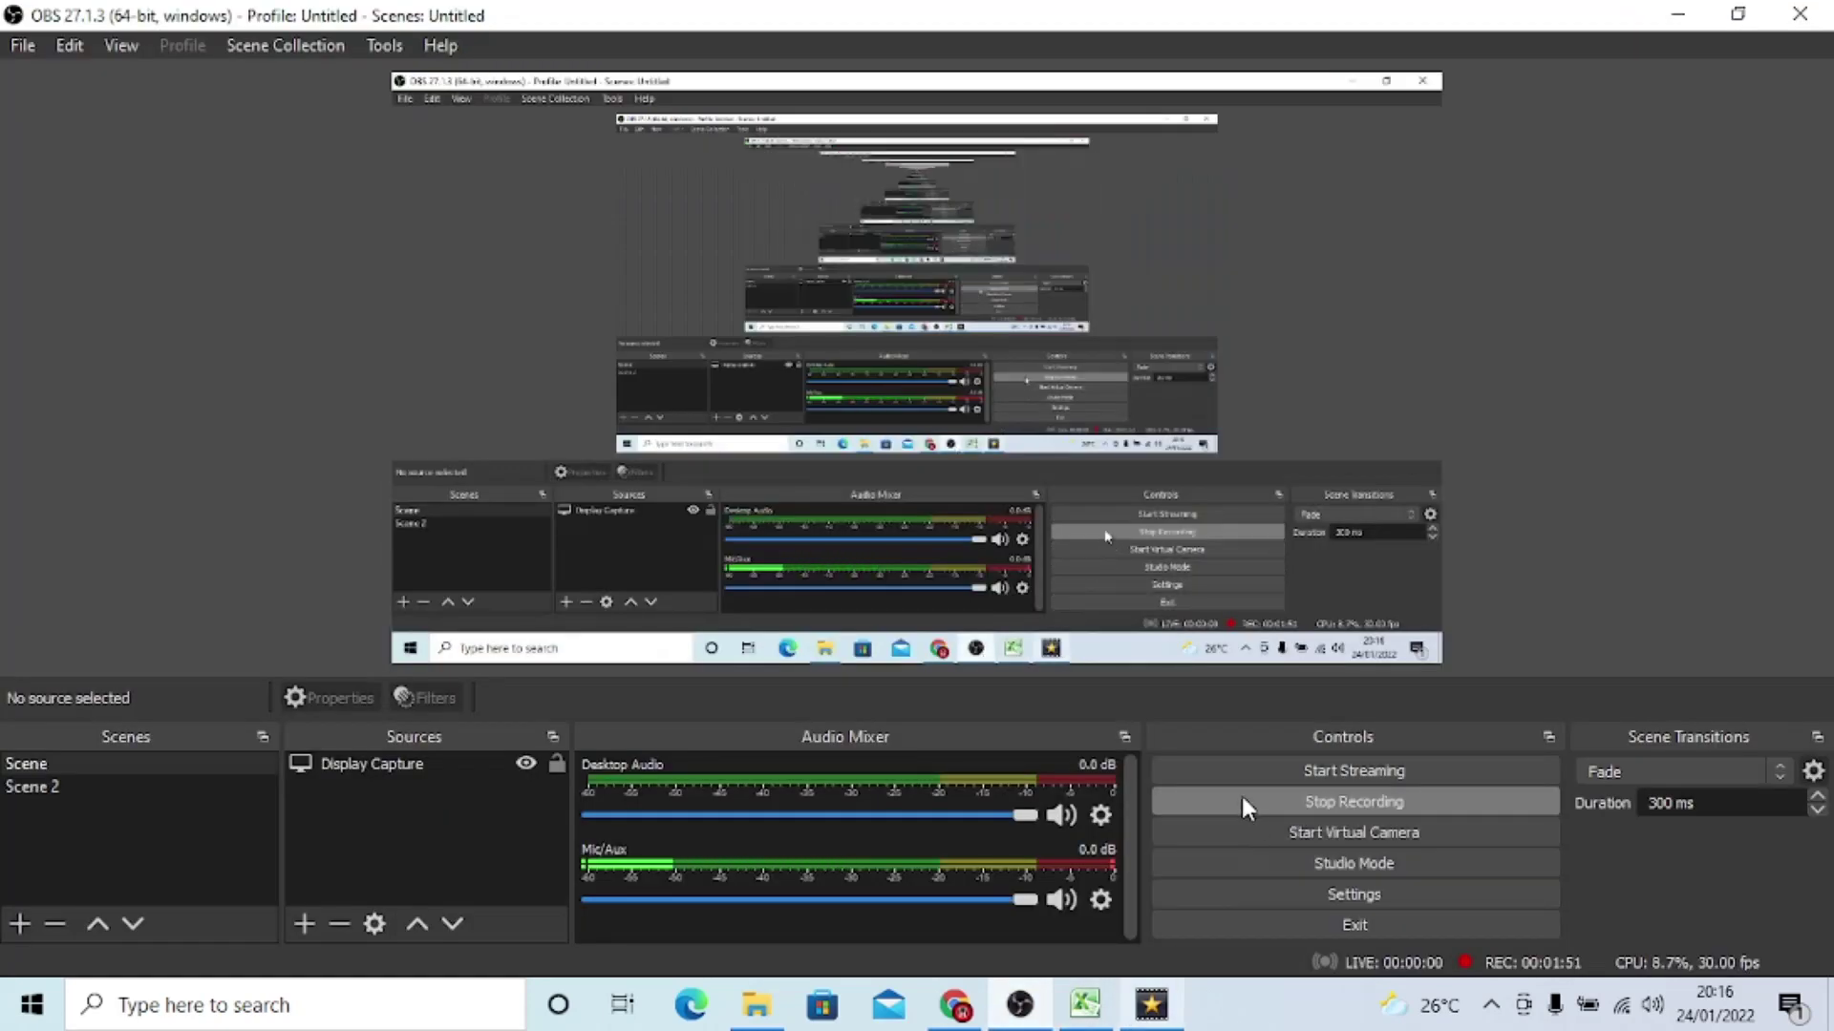